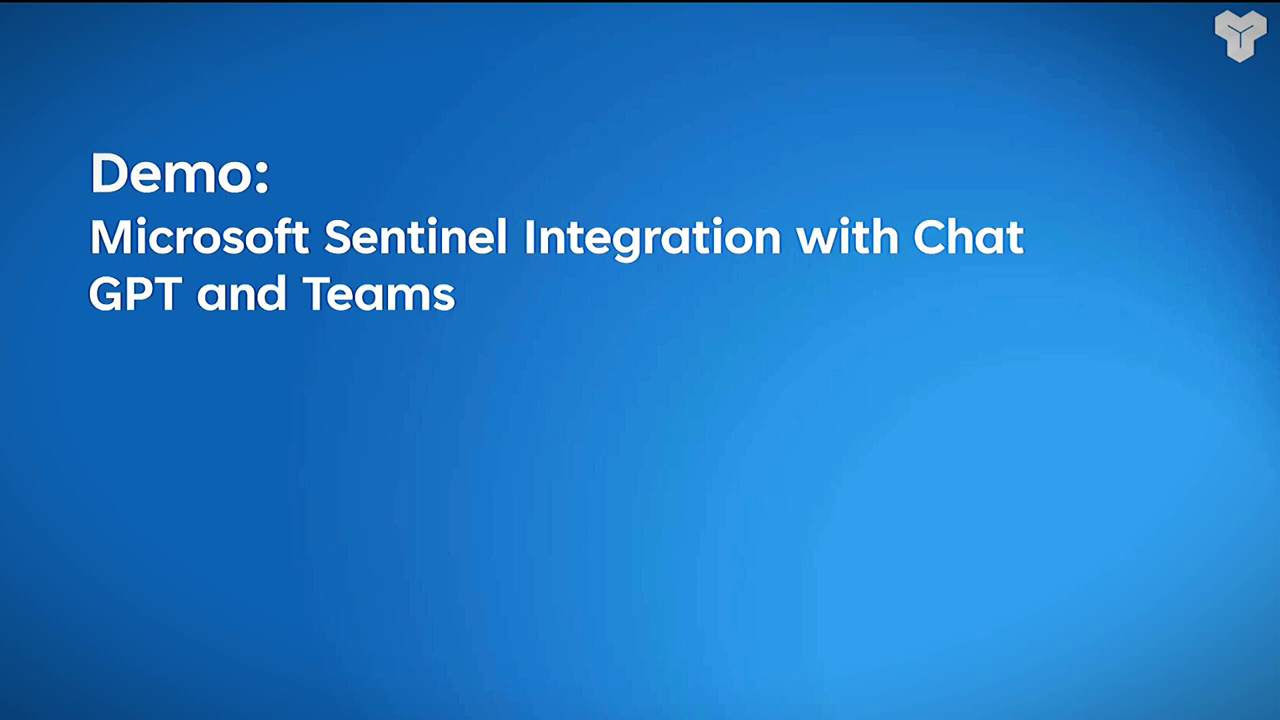
Leave the slideshow, switch to the Azure portal and list the Microsoft Sentinel workspaces across all subscriptions.
{"action": "key", "text": "Escape"}
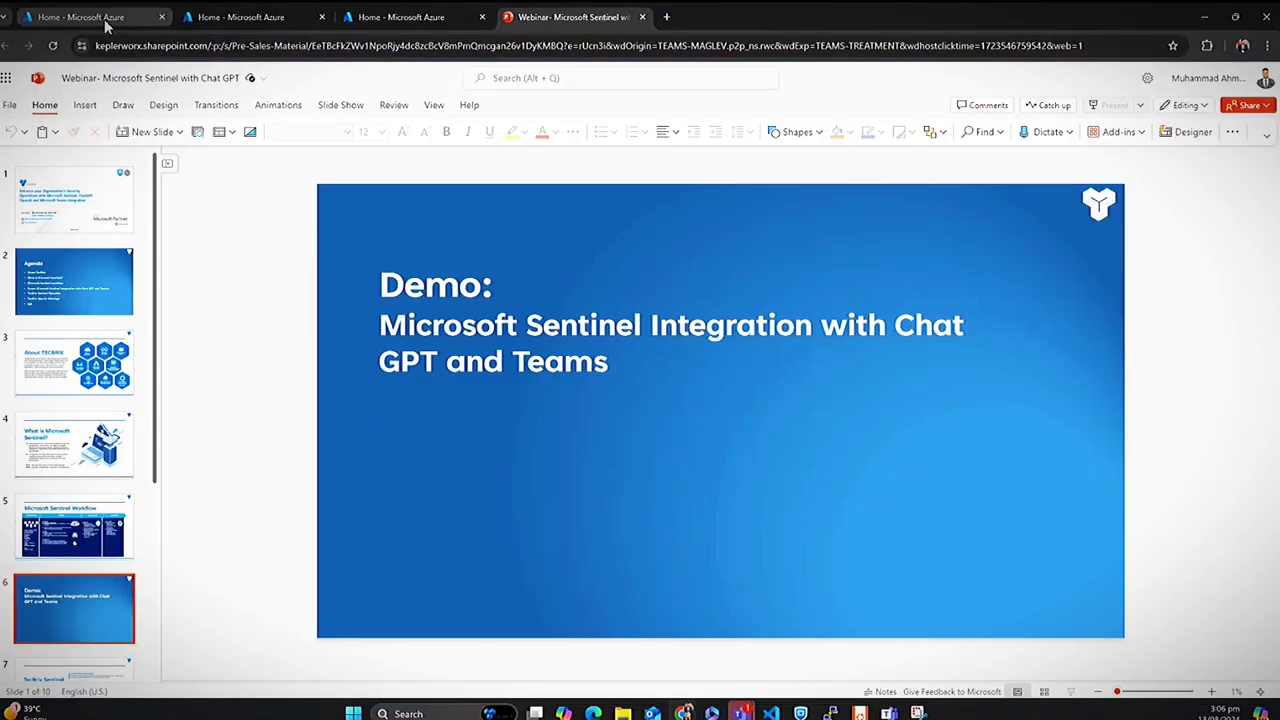
{"action": "left_click", "coordinate": [63, 20]}
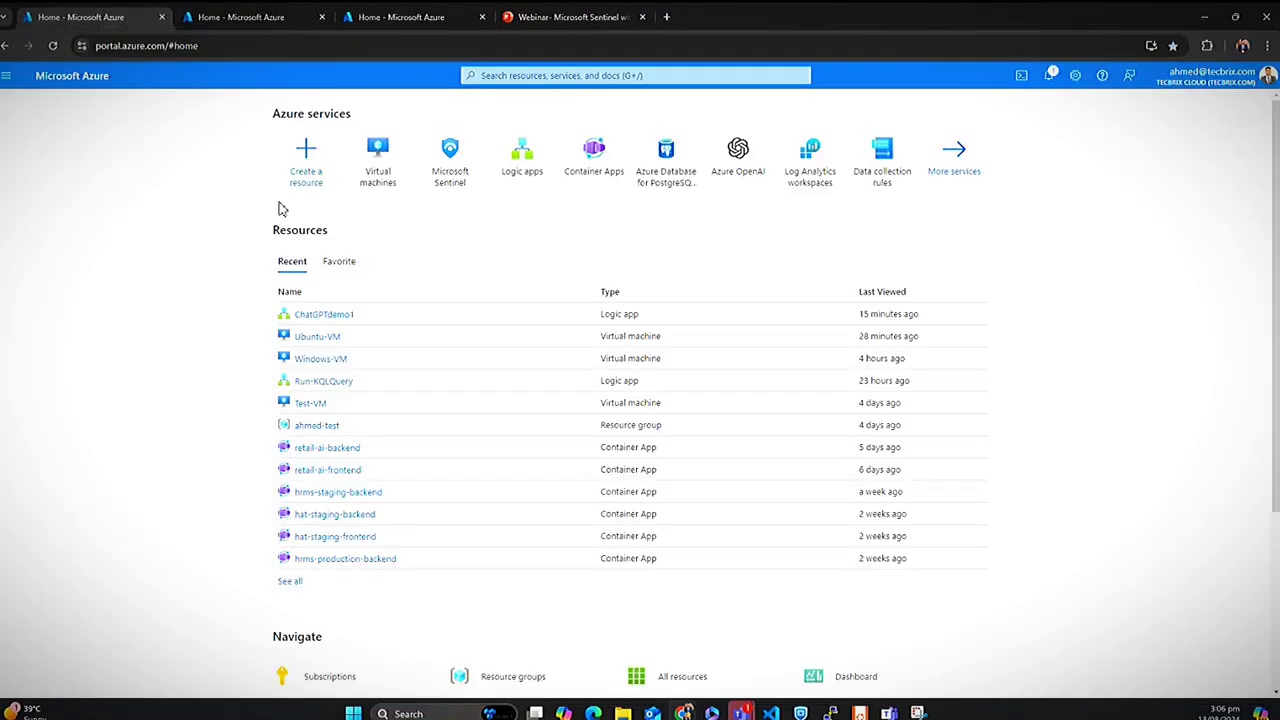
{"action": "left_click", "coordinate": [452, 158]}
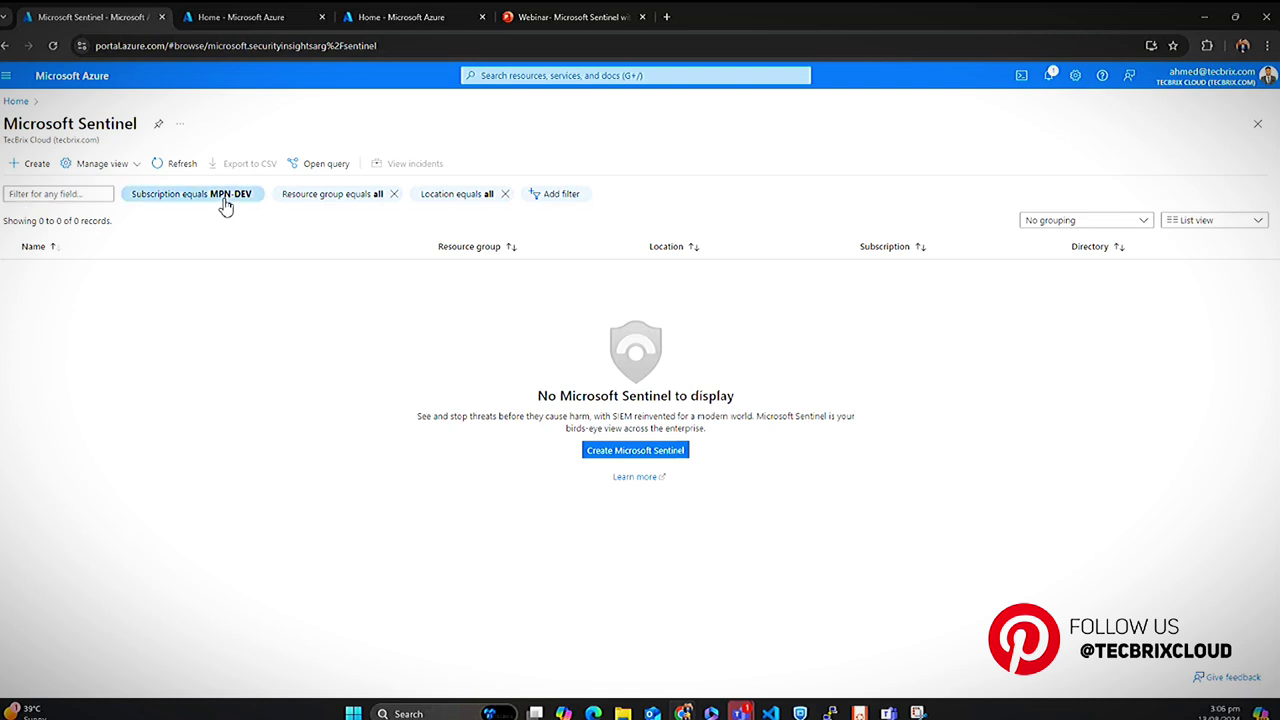
{"action": "left_click", "coordinate": [225, 196]}
{"action": "left_click", "coordinate": [146, 320]}
{"action": "left_click", "coordinate": [162, 350]}
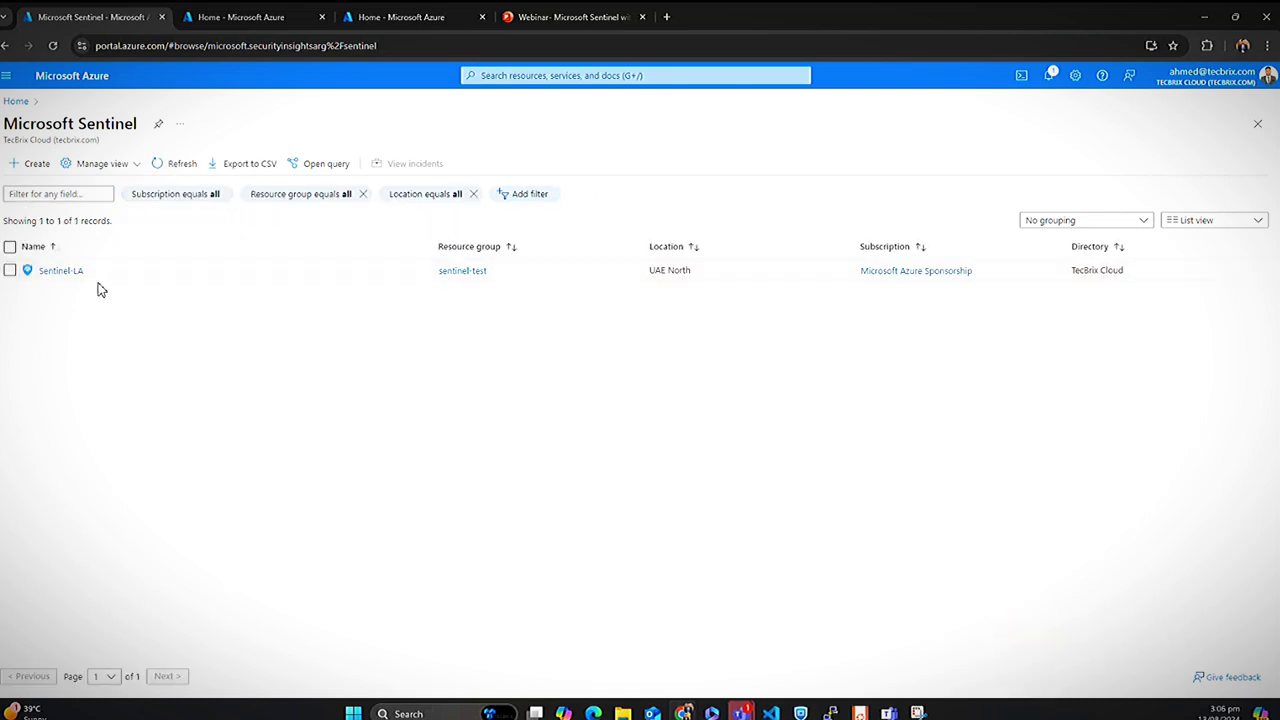
In the second Azure portal page, list the virtual machines with the subscription filter set to all.
{"action": "left_click", "coordinate": [249, 20]}
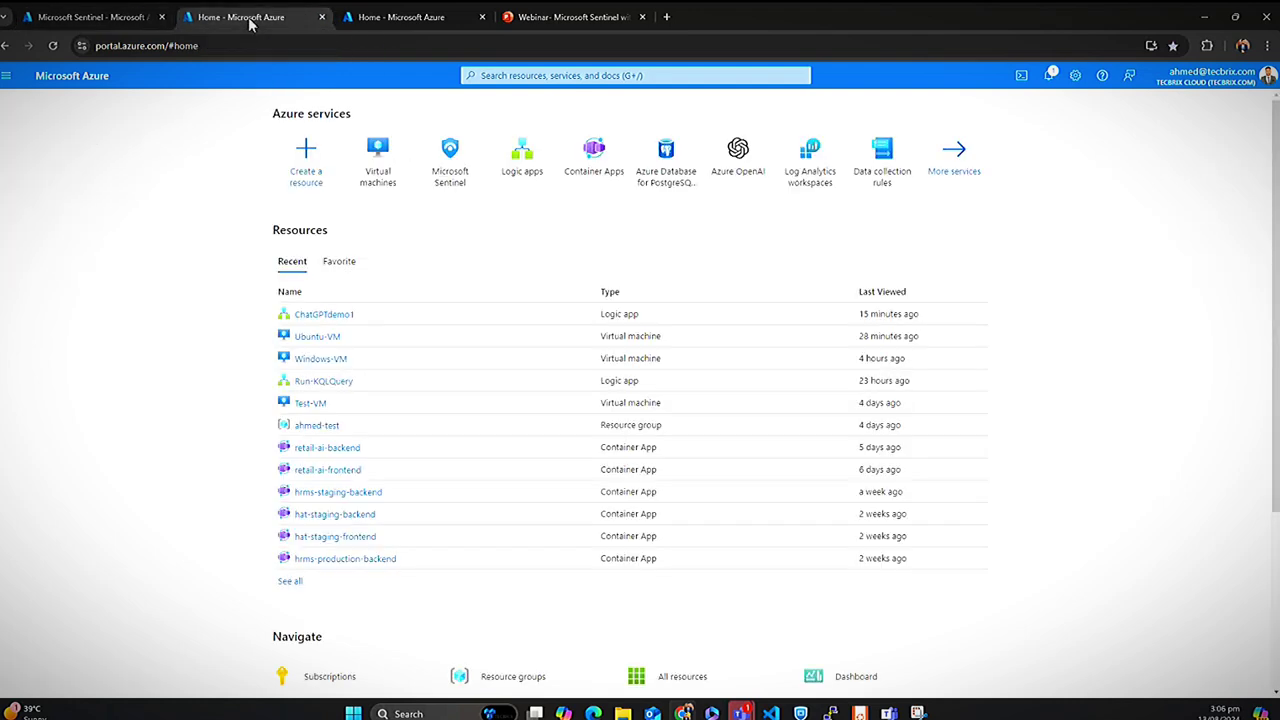
{"action": "left_click", "coordinate": [393, 166]}
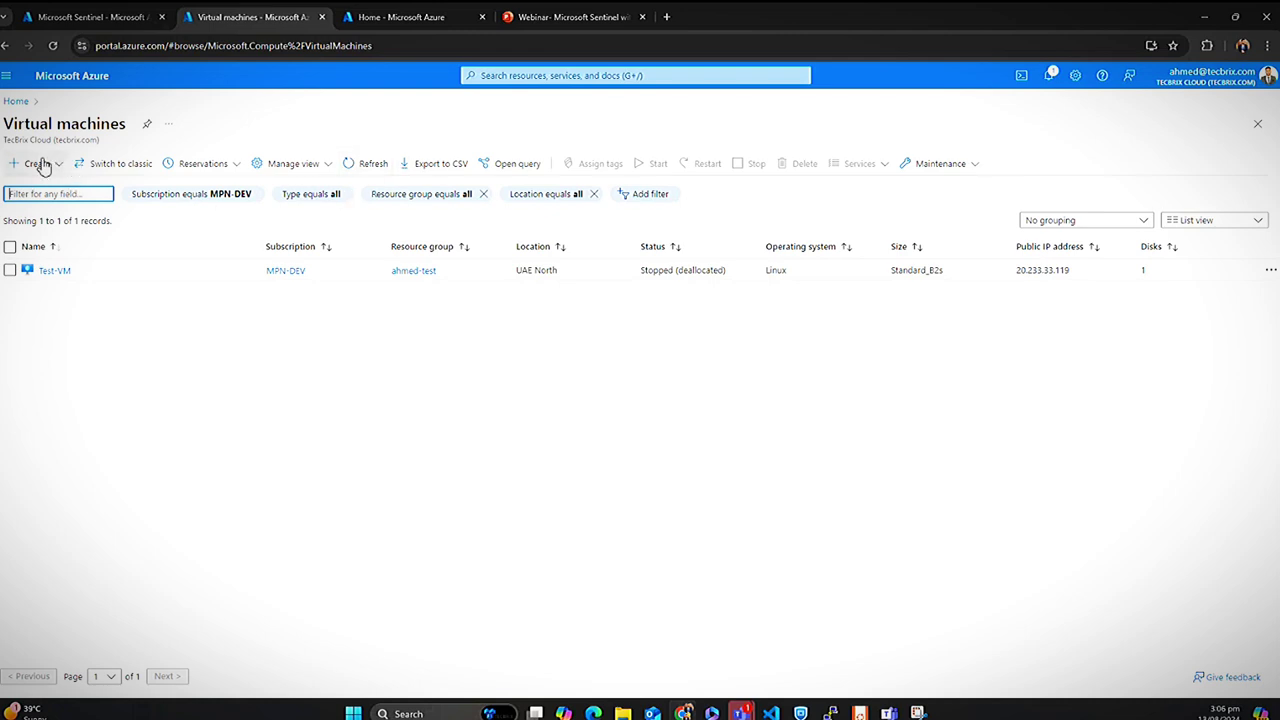
{"action": "left_click", "coordinate": [168, 198]}
{"action": "left_click", "coordinate": [143, 321]}
{"action": "left_click", "coordinate": [157, 354]}
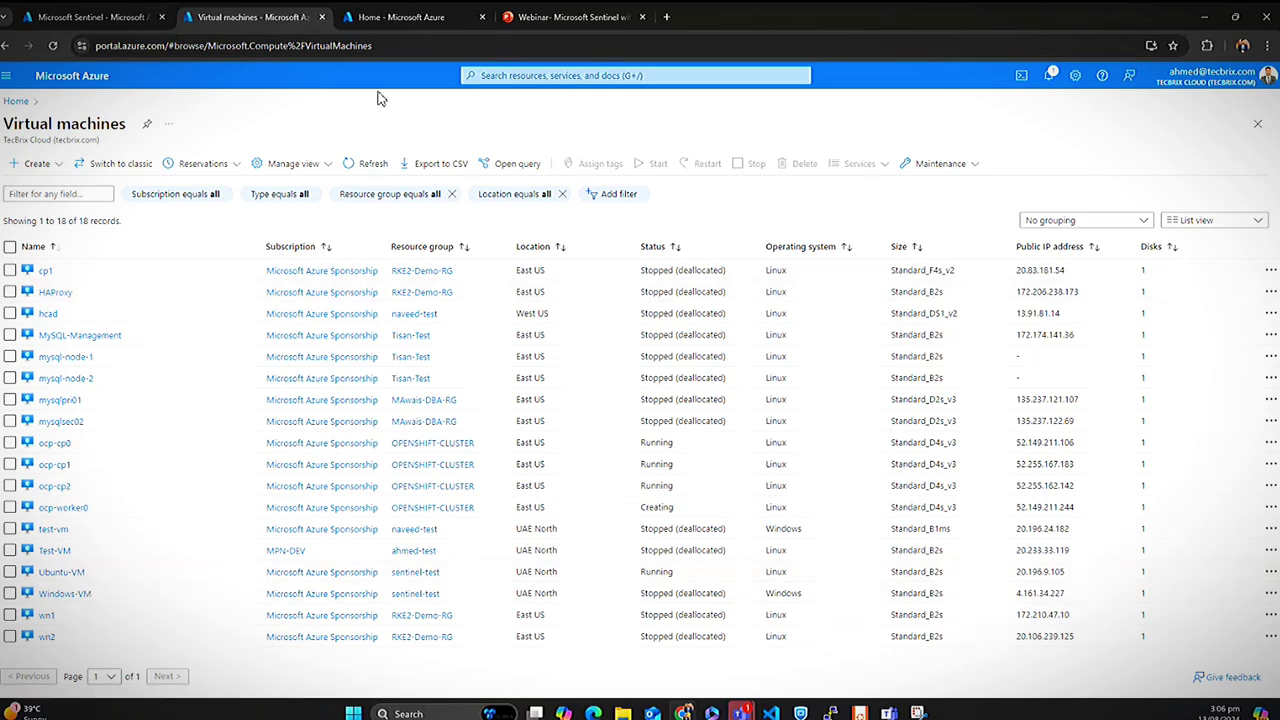
In the third Azure portal page, list logic apps for all subscriptions and open ChatGPTdemo1 in the Logic app designer.
{"action": "left_click", "coordinate": [392, 20]}
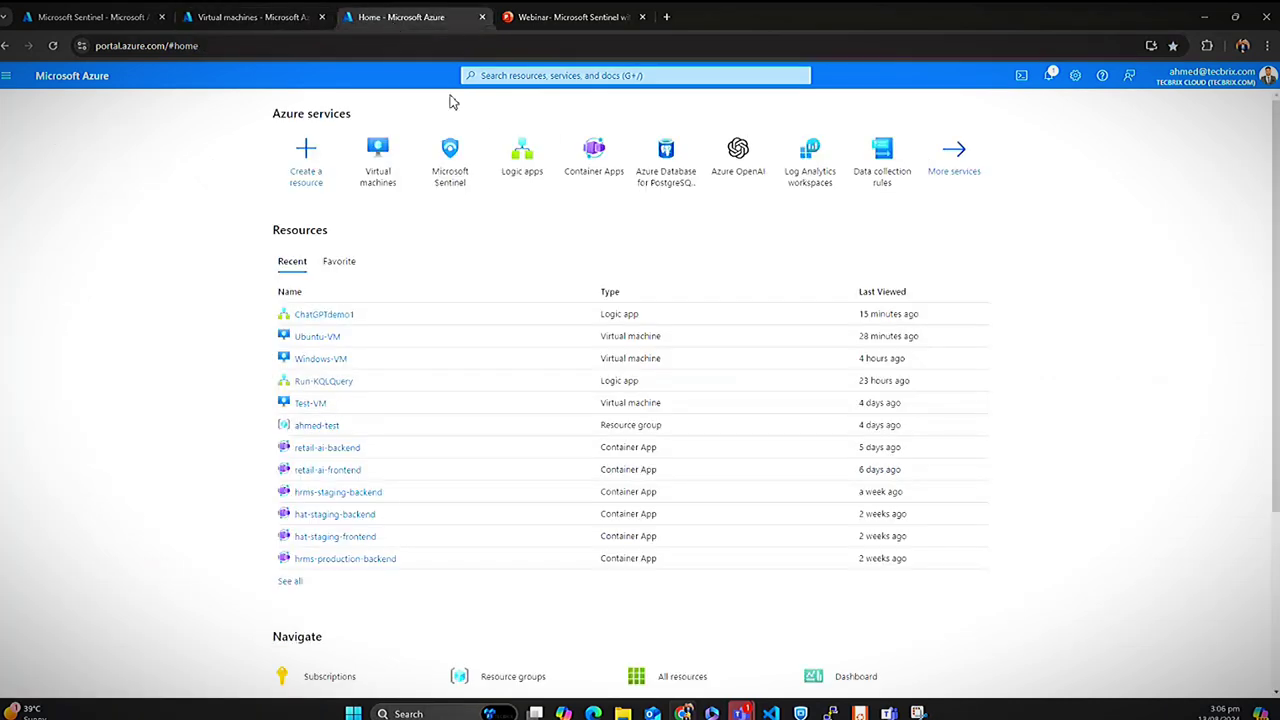
{"action": "left_click", "coordinate": [522, 152]}
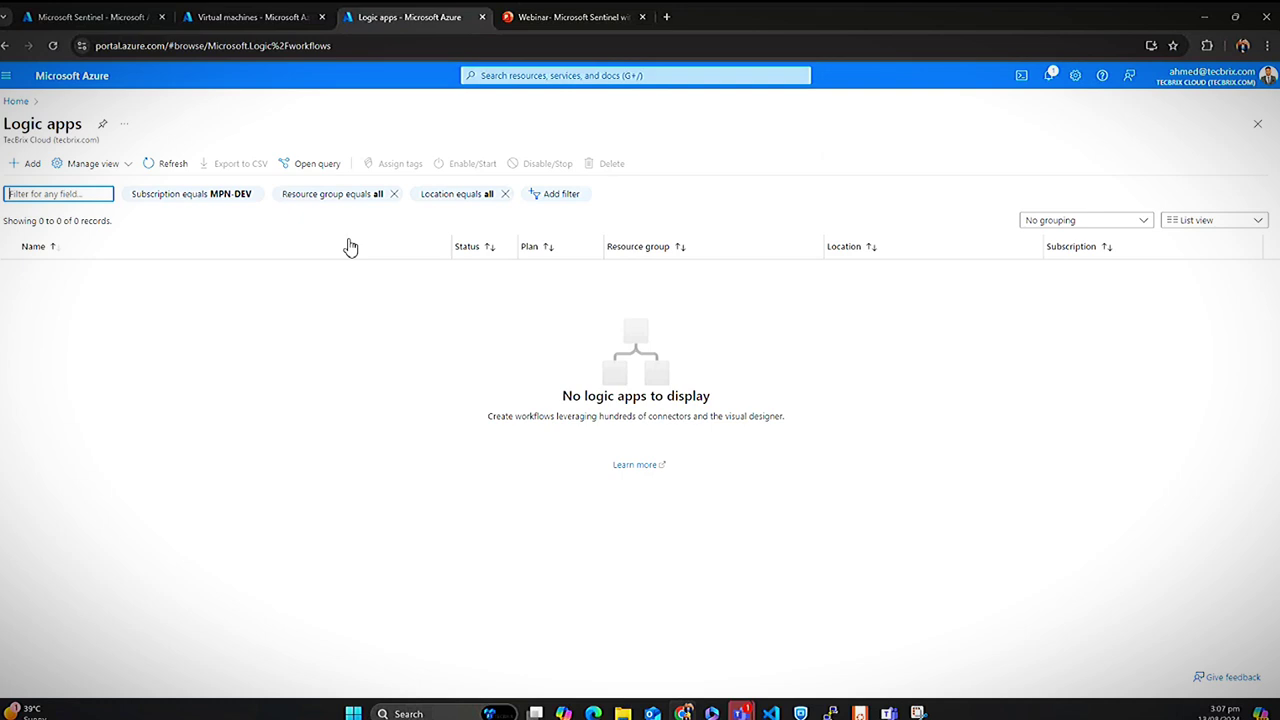
{"action": "left_click", "coordinate": [212, 195]}
{"action": "left_click", "coordinate": [145, 321]}
{"action": "left_click", "coordinate": [176, 352]}
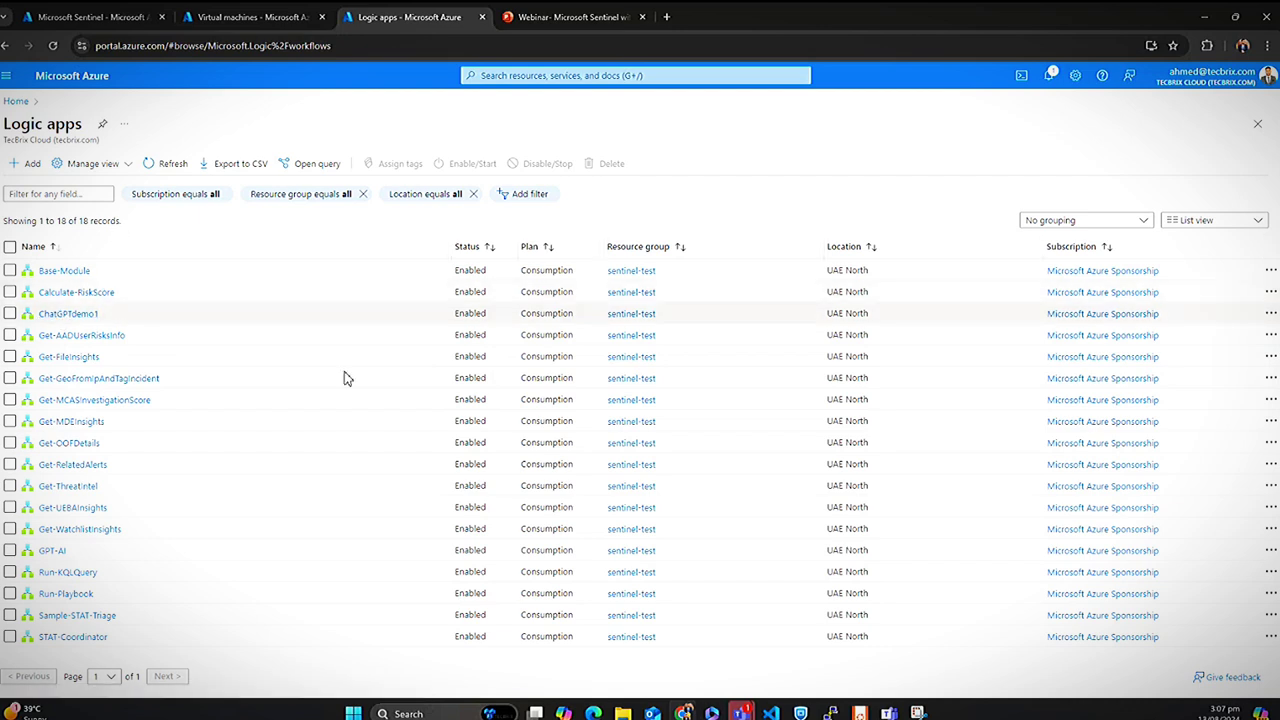
{"action": "left_click", "coordinate": [96, 316]}
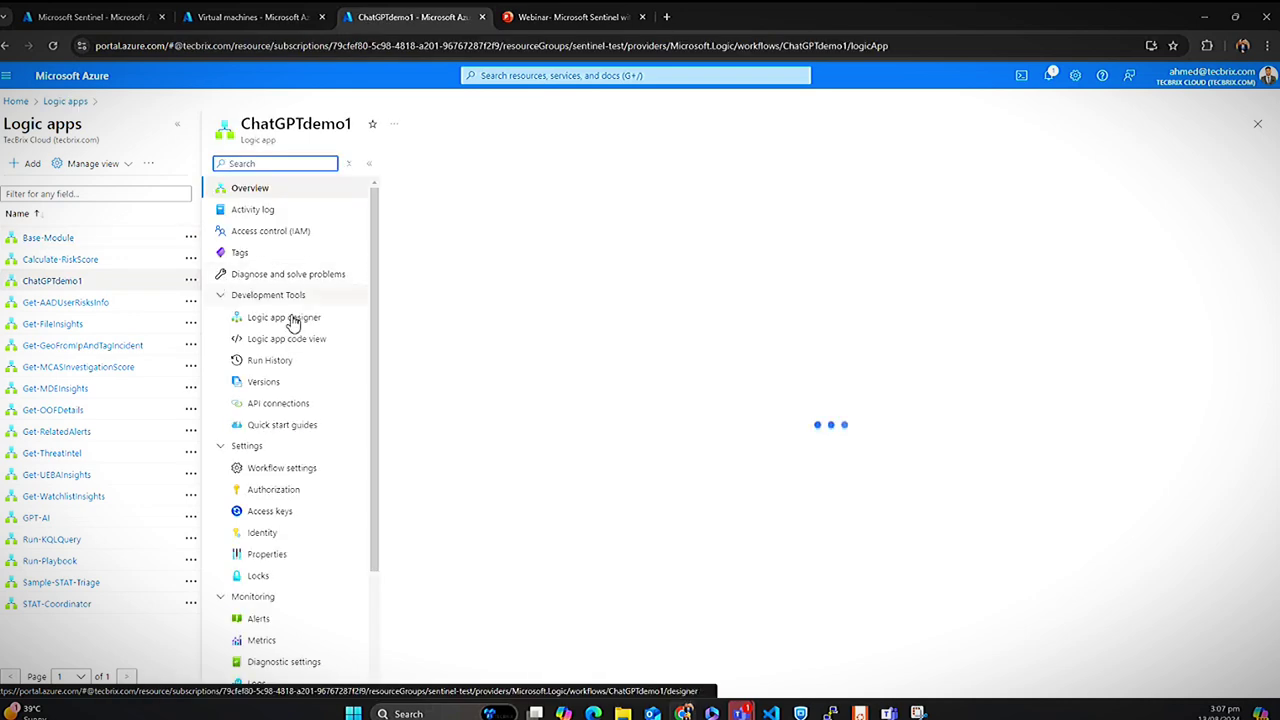
{"action": "left_click", "coordinate": [268, 320]}
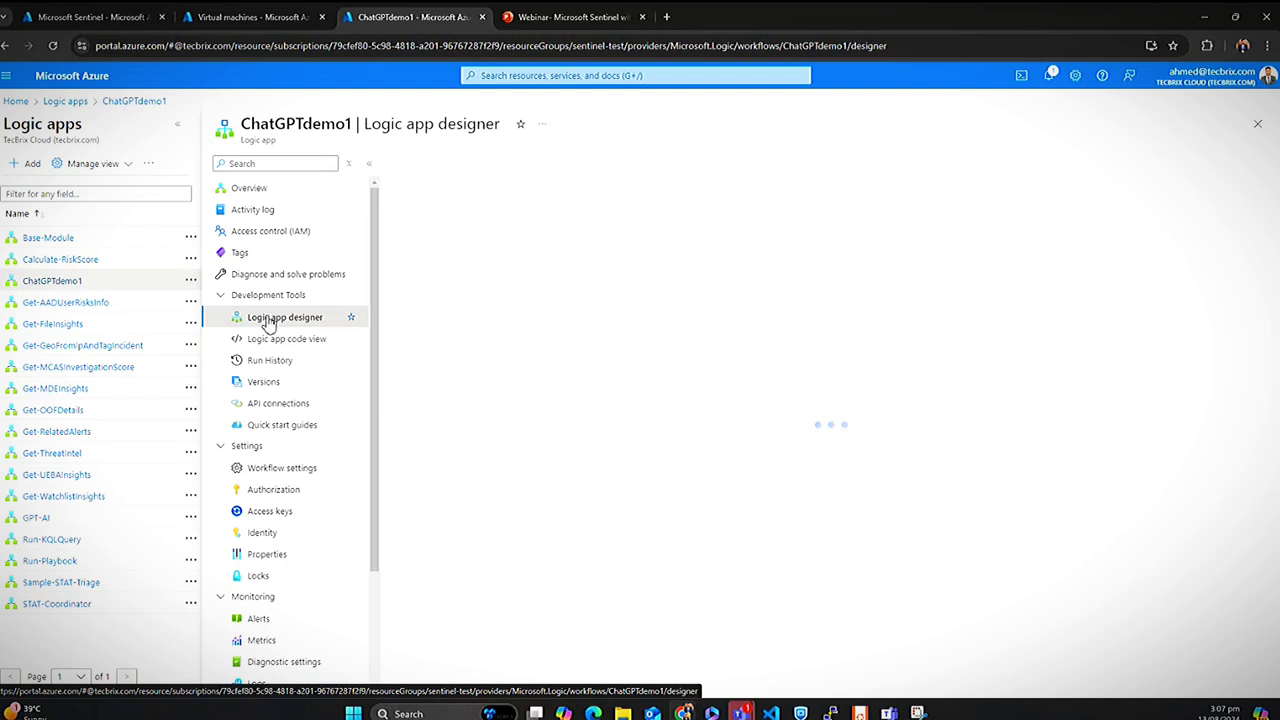
Return to the Microsoft Sentinel list, open the Sentinel-LA workspace and review its overview of events, alerts and incidents.
{"action": "left_click", "coordinate": [88, 16]}
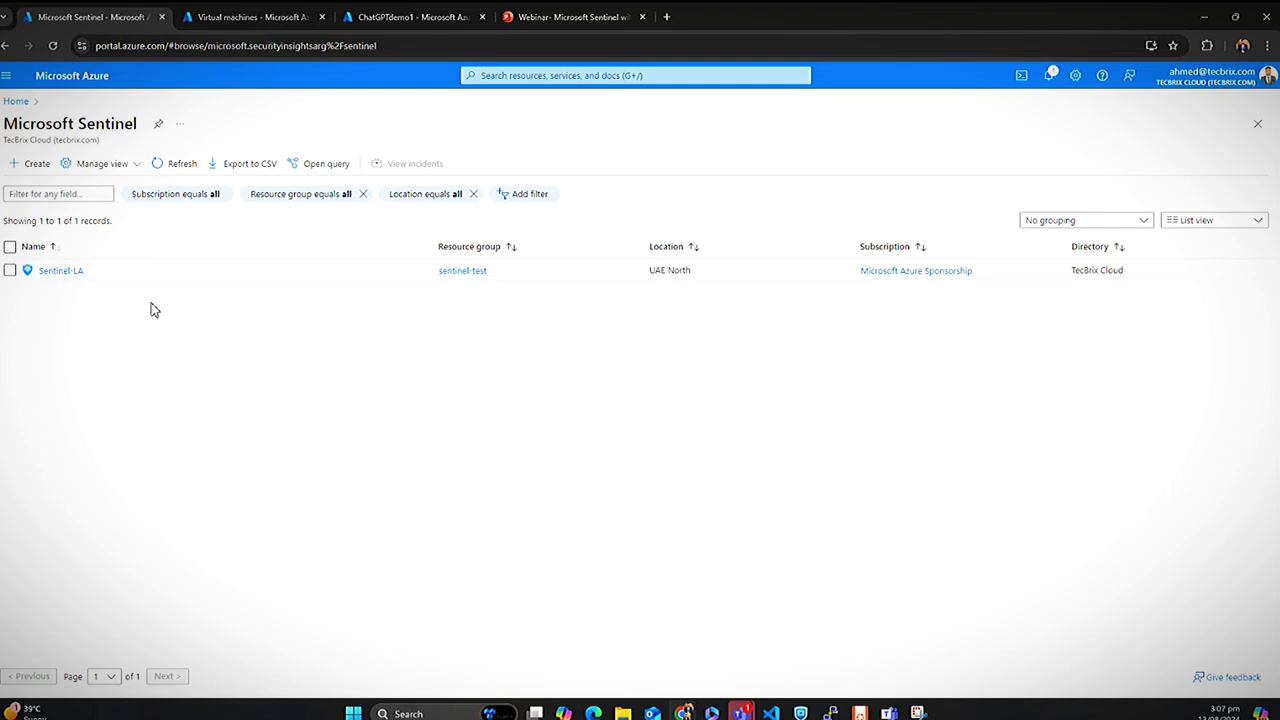
{"action": "left_click", "coordinate": [48, 271]}
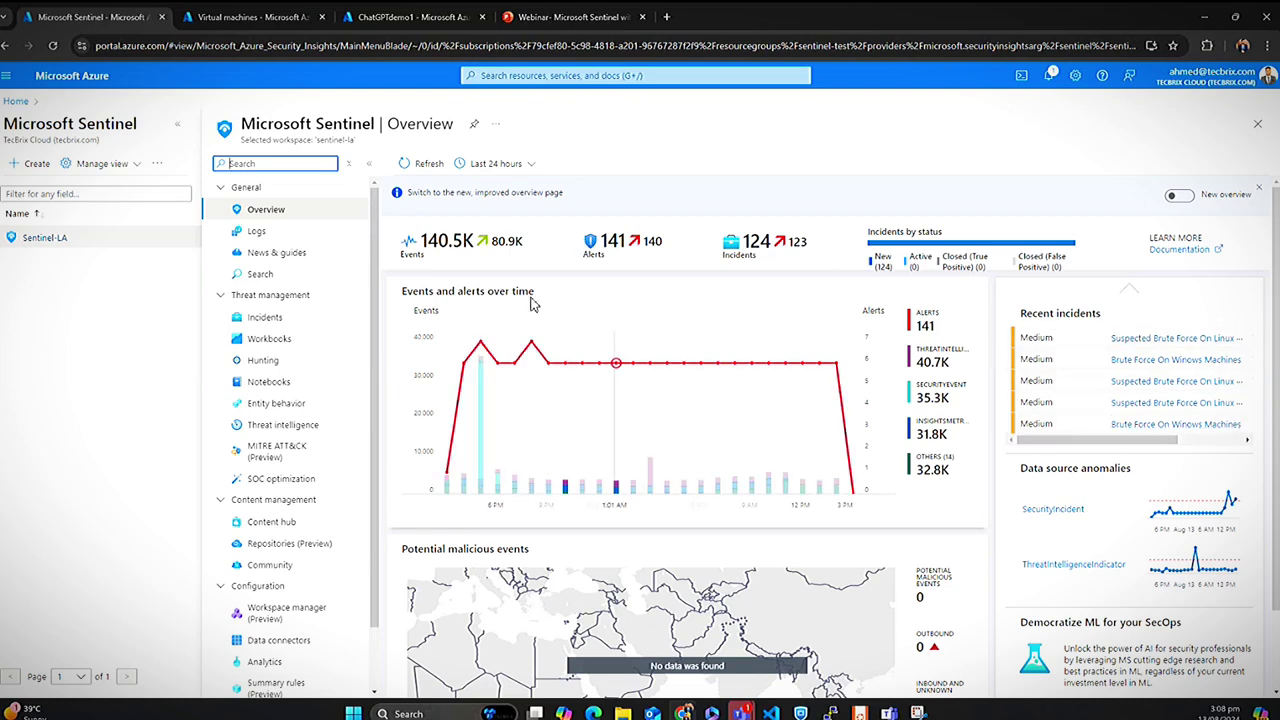
{"action": "scroll", "coordinate": [555, 432], "scroll_direction": "down", "scroll_amount": 1}
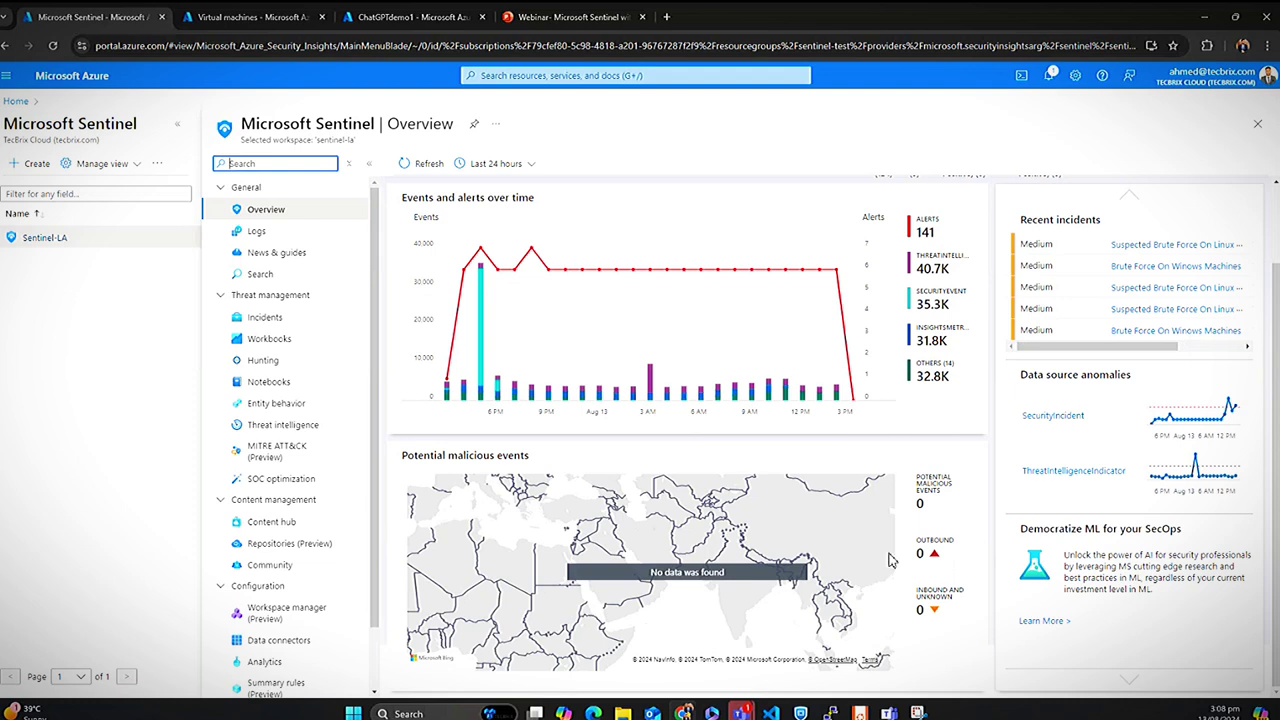
{"action": "scroll", "coordinate": [890, 560], "scroll_direction": "down", "scroll_amount": 1}
{"action": "scroll", "coordinate": [300, 425], "scroll_direction": "down", "scroll_amount": 1}
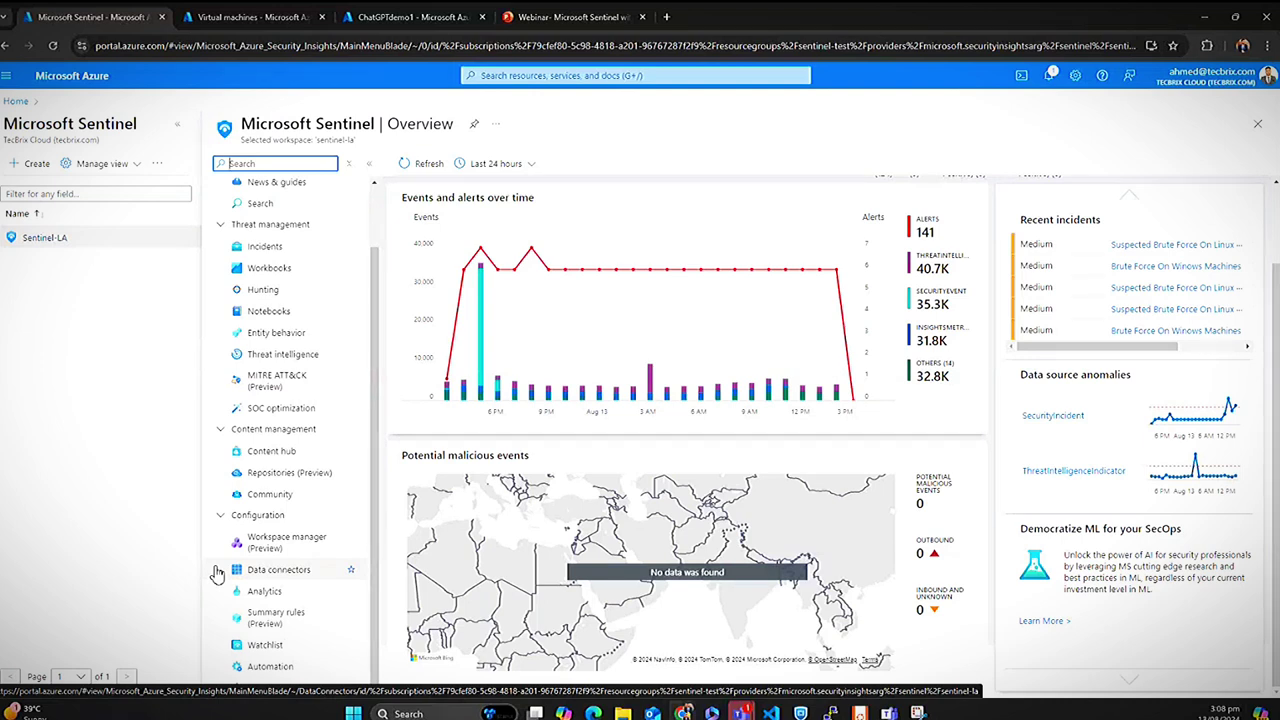
Open the workspace's Content hub and look through the available solutions and their installation status.
{"action": "left_click", "coordinate": [284, 459]}
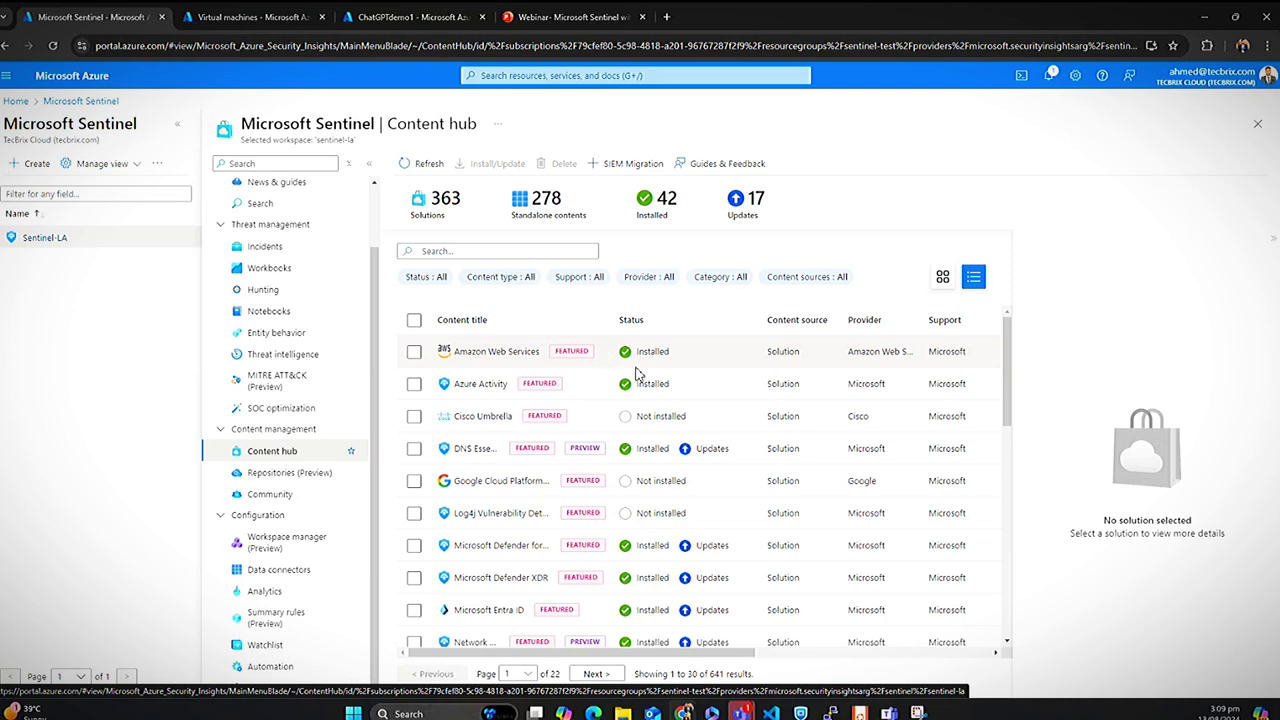
{"action": "scroll", "coordinate": [630, 373], "scroll_direction": "down", "scroll_amount": 2}
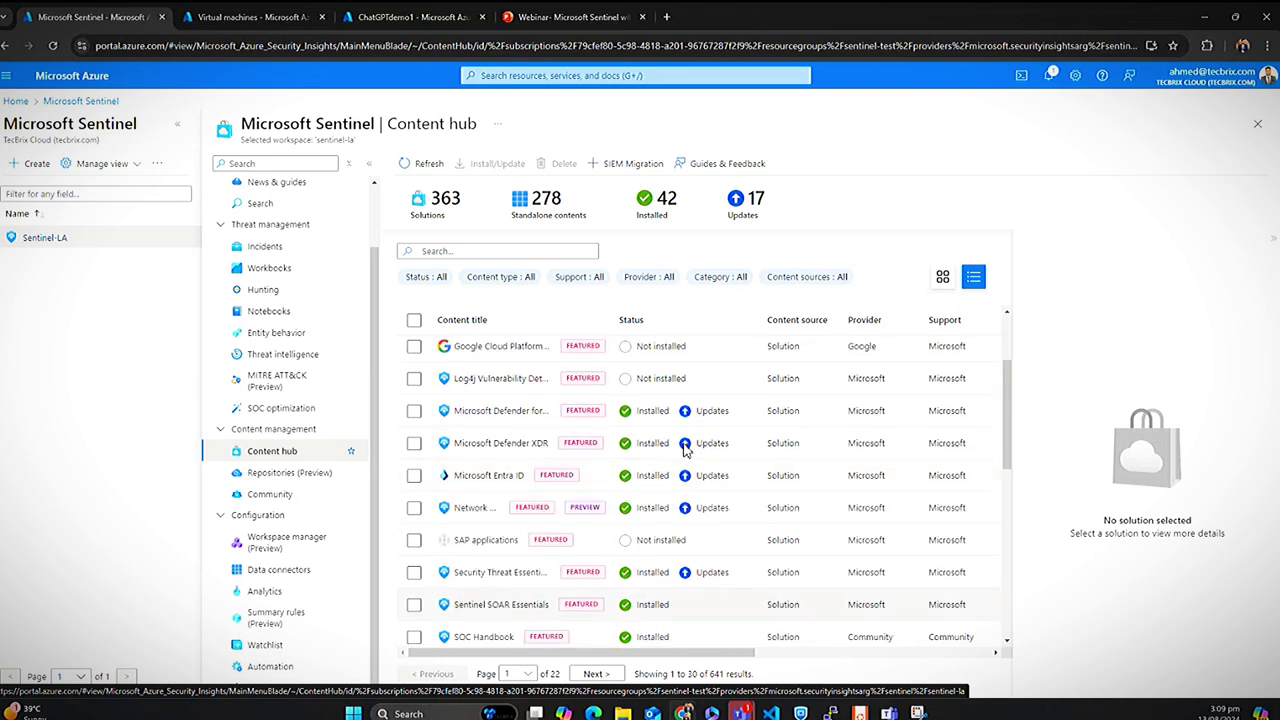
{"action": "scroll", "coordinate": [600, 373], "scroll_direction": "down", "scroll_amount": 1}
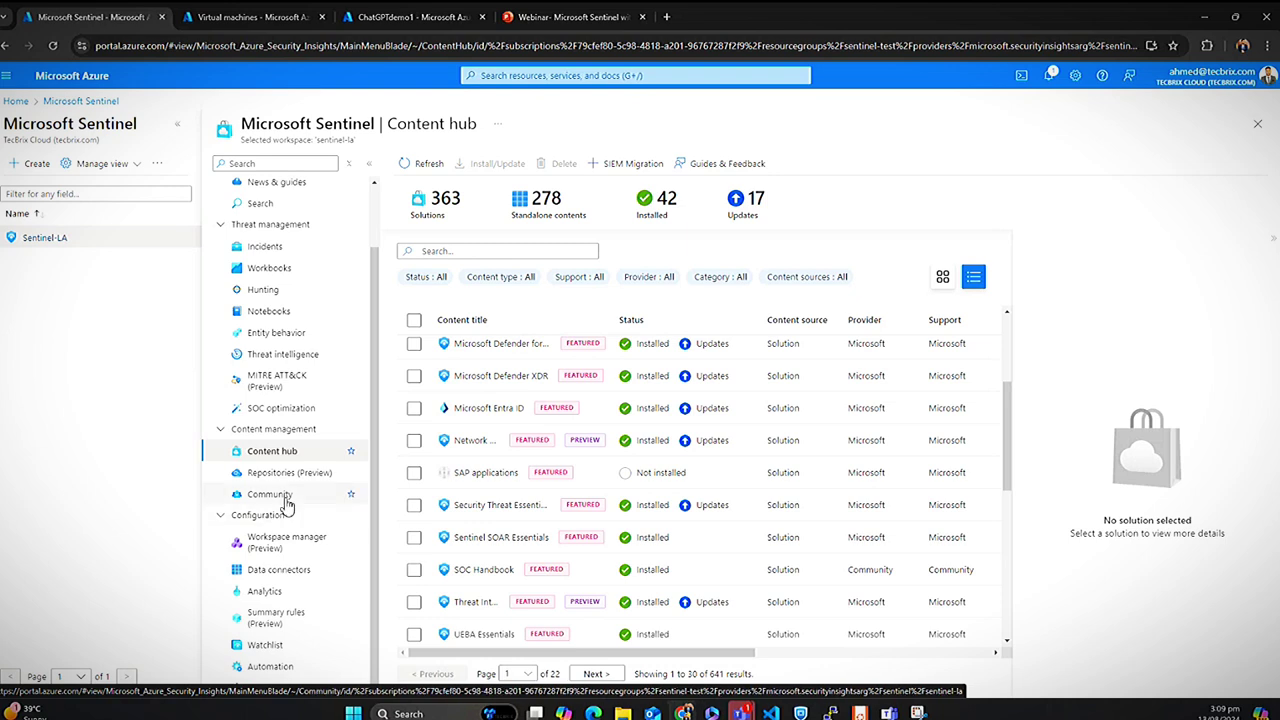
Open the workspace's data connectors and examine which connectors are available and connected.
{"action": "left_click", "coordinate": [283, 570]}
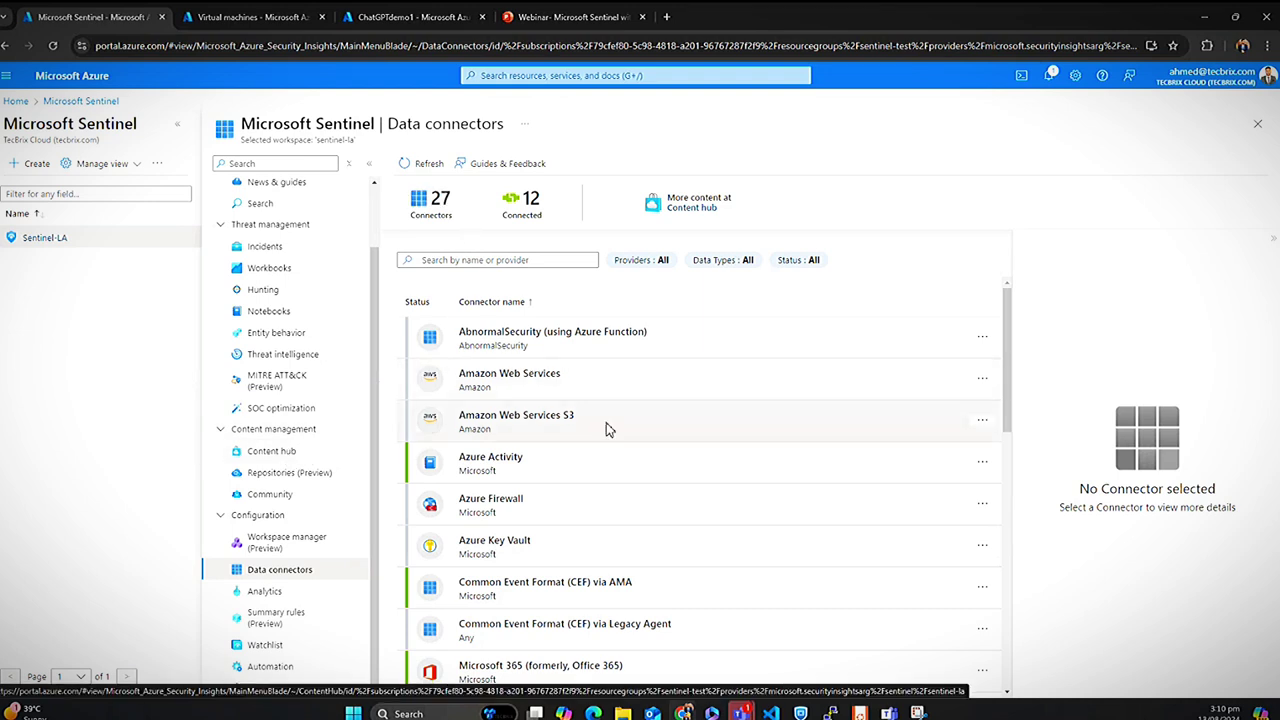
{"action": "scroll", "coordinate": [609, 389], "scroll_direction": "down", "scroll_amount": 2}
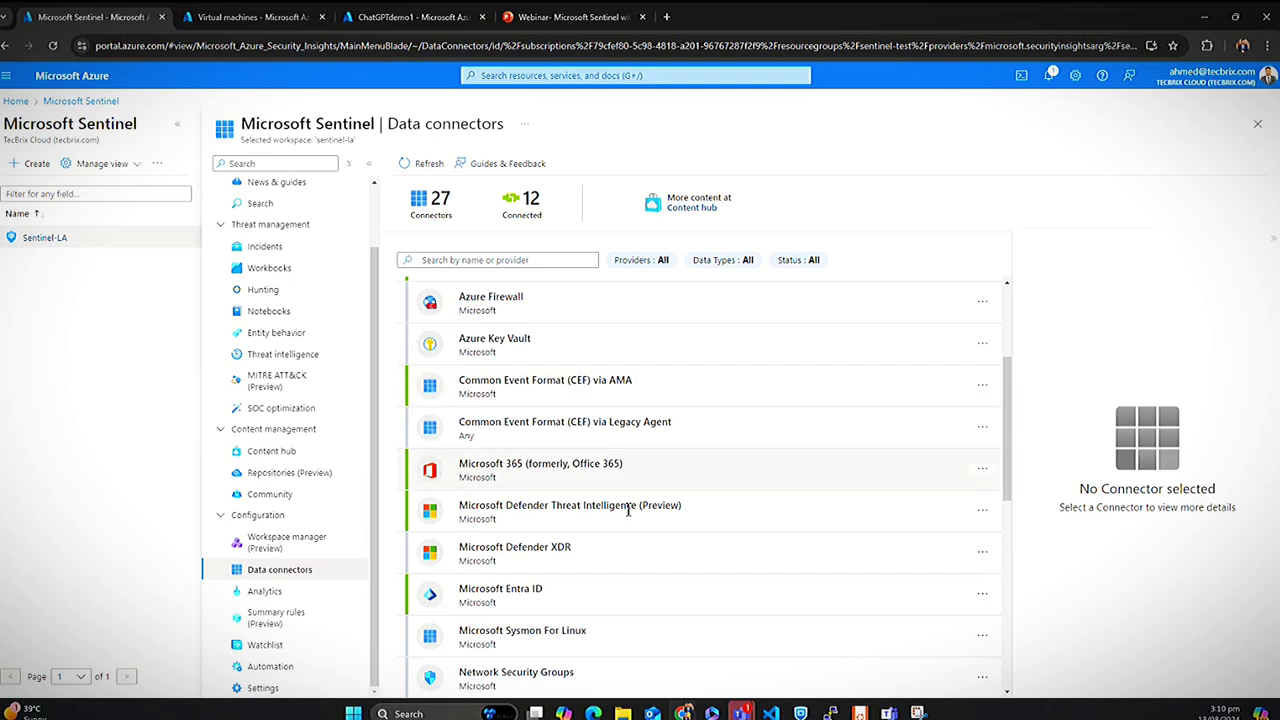
{"action": "double_click", "coordinate": [440, 199]}
{"action": "scroll", "coordinate": [510, 350], "scroll_direction": "up", "scroll_amount": 1}
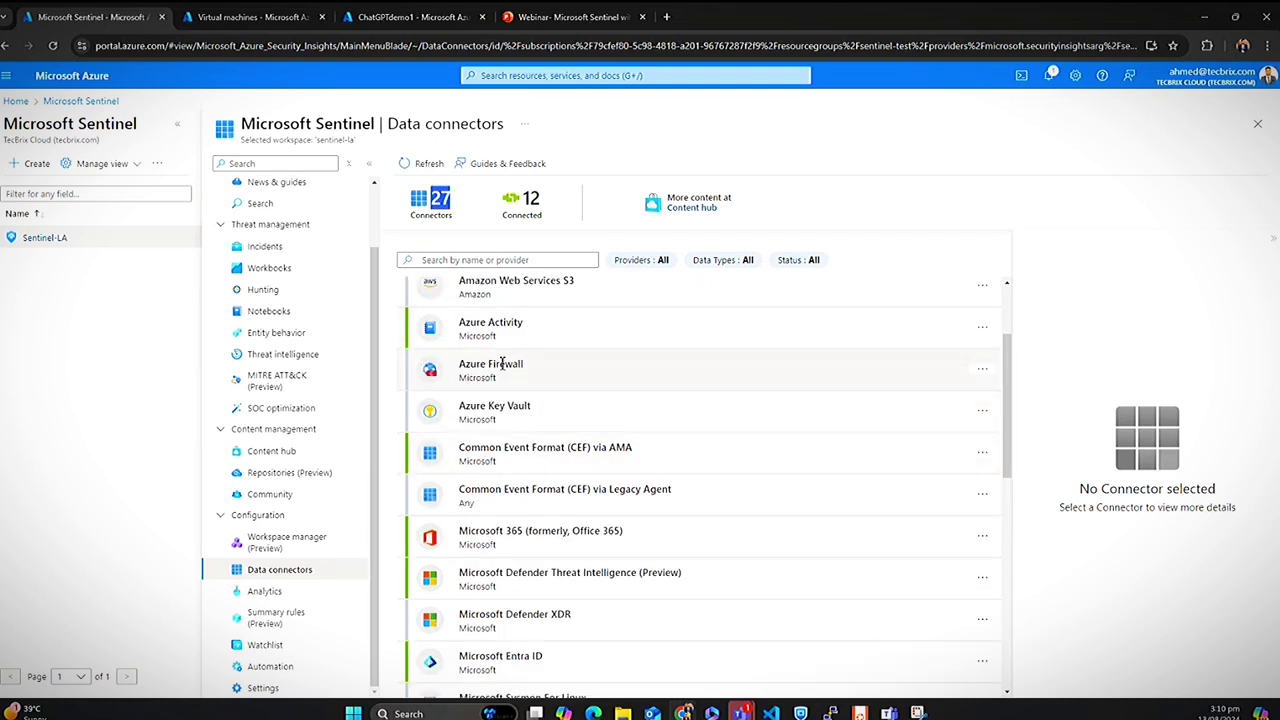
{"action": "scroll", "coordinate": [503, 367], "scroll_direction": "up", "scroll_amount": 1}
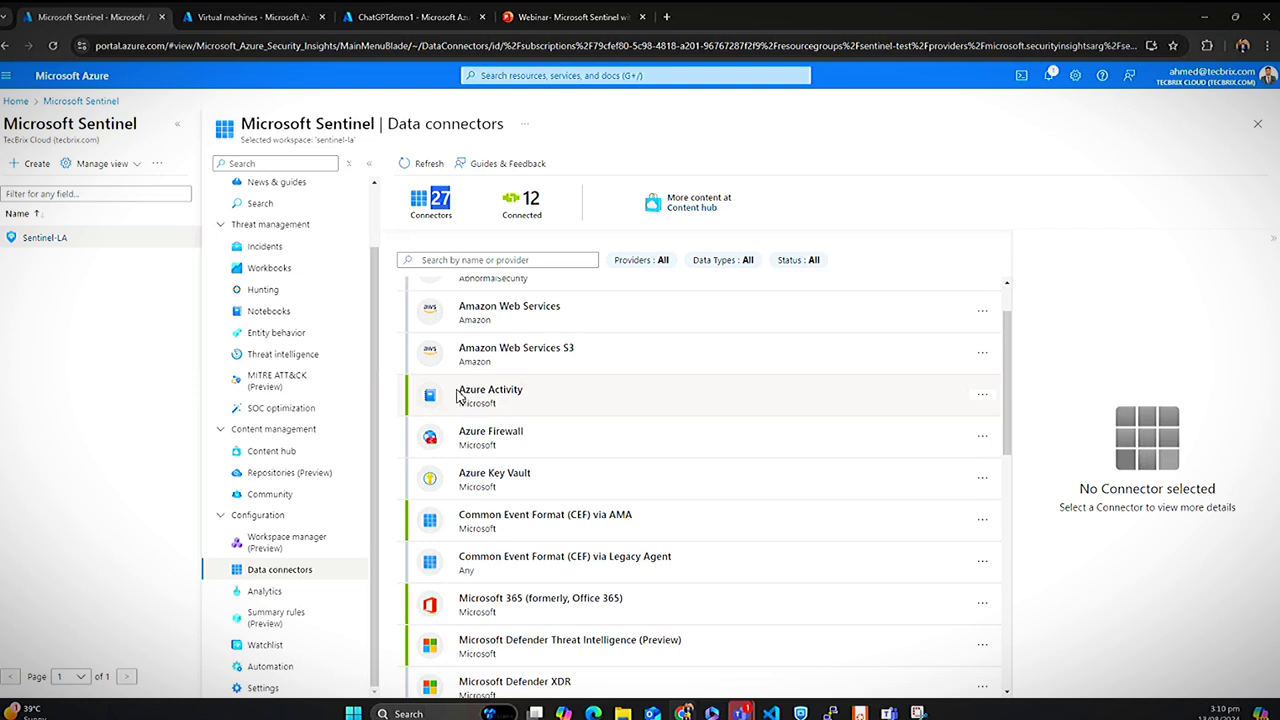
{"action": "scroll", "coordinate": [560, 440], "scroll_direction": "down", "scroll_amount": 1}
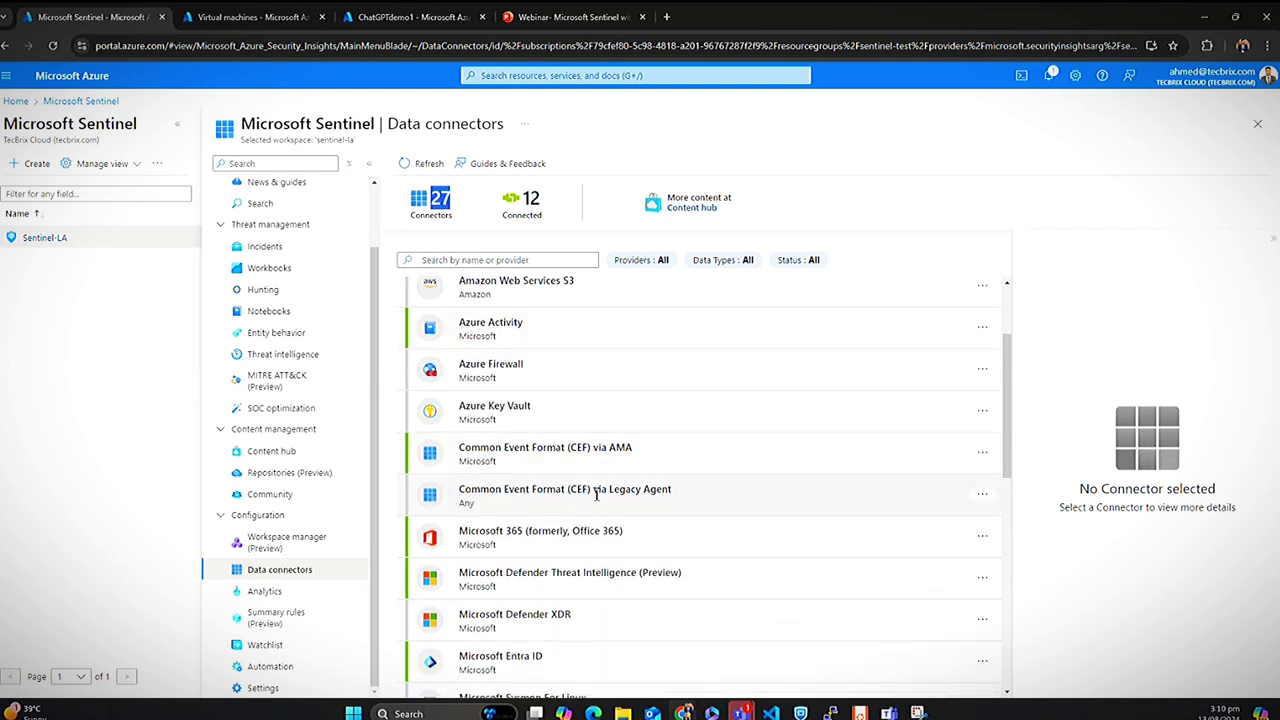
{"action": "scroll", "coordinate": [596, 491], "scroll_direction": "down", "scroll_amount": 1}
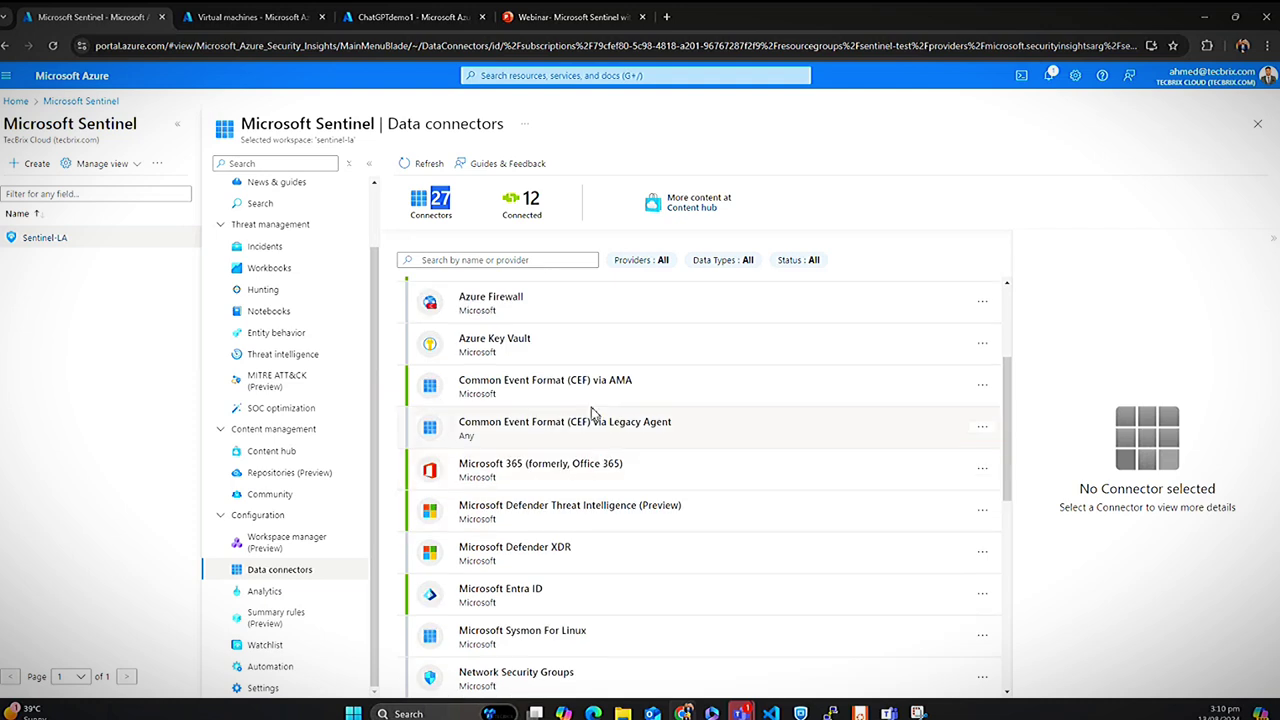
Show the details of the Common Event Format (CEF) via AMA connector and look through the remaining connectors.
{"action": "double_click", "coordinate": [613, 385]}
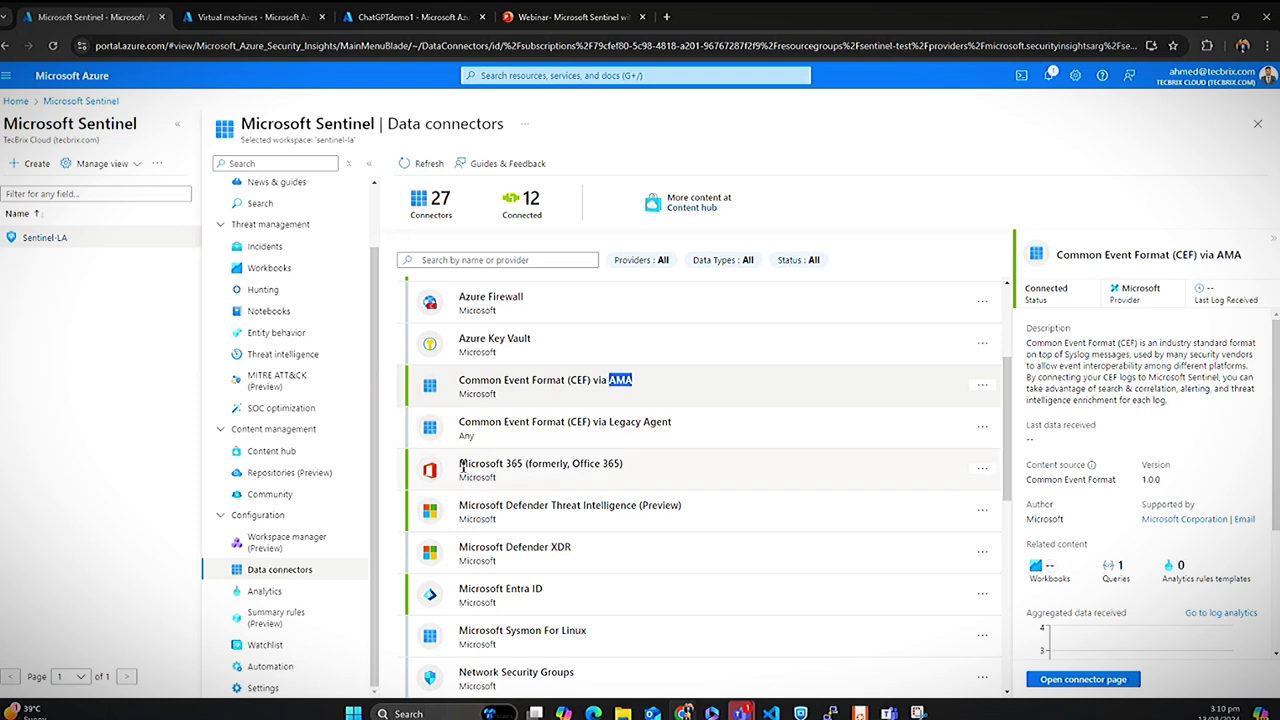
{"action": "scroll", "coordinate": [466, 472], "scroll_direction": "down", "scroll_amount": 1}
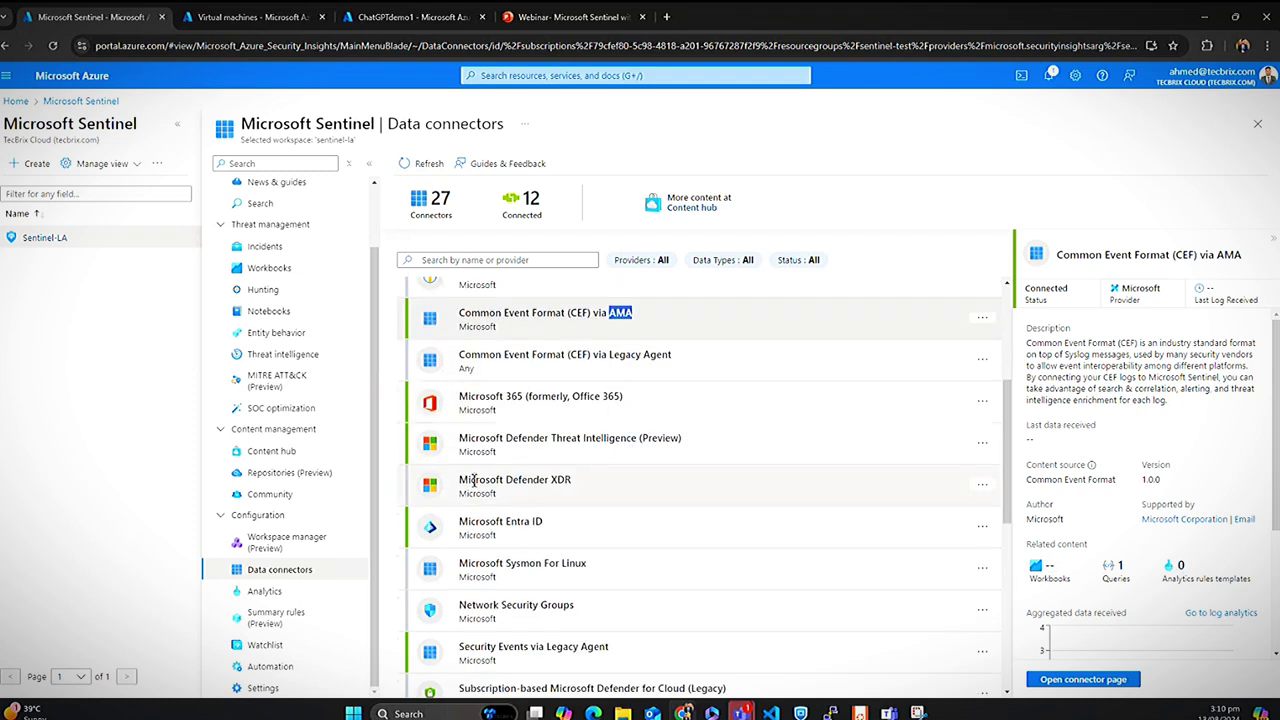
{"action": "scroll", "coordinate": [503, 580], "scroll_direction": "down", "scroll_amount": 1}
{"action": "scroll", "coordinate": [540, 500], "scroll_direction": "down", "scroll_amount": 1}
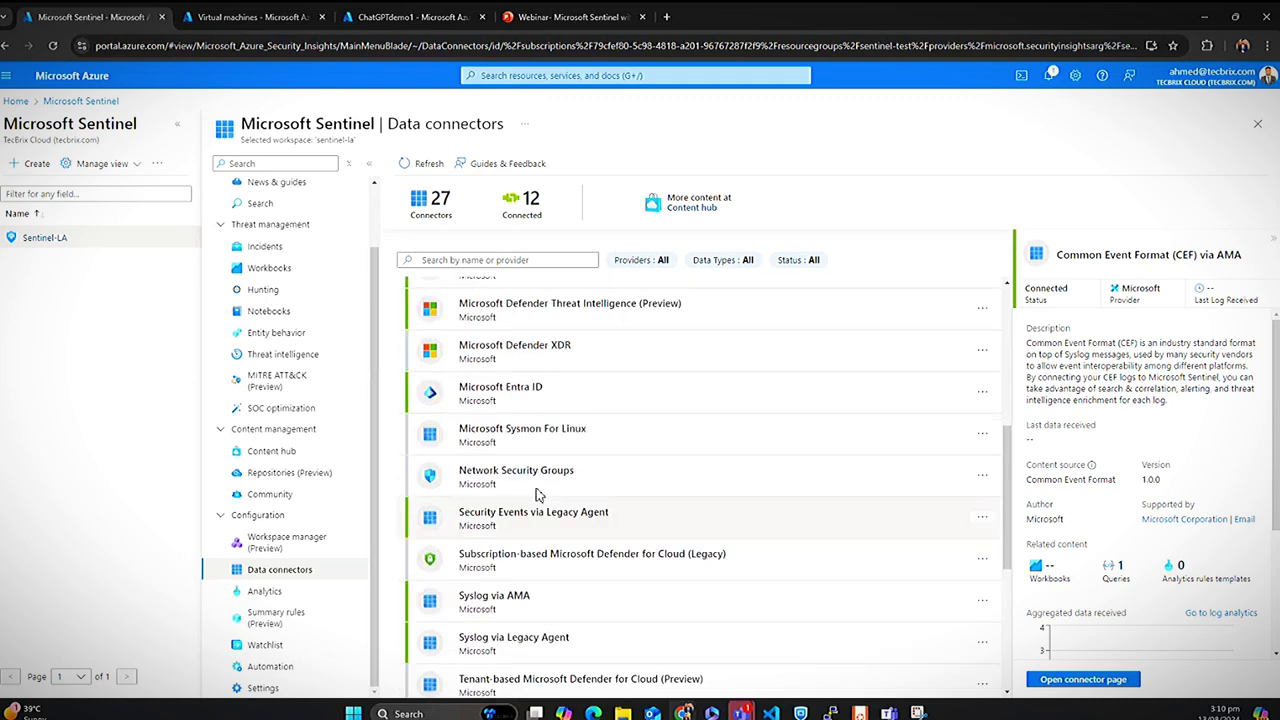
{"action": "scroll", "coordinate": [603, 553], "scroll_direction": "up", "scroll_amount": 2}
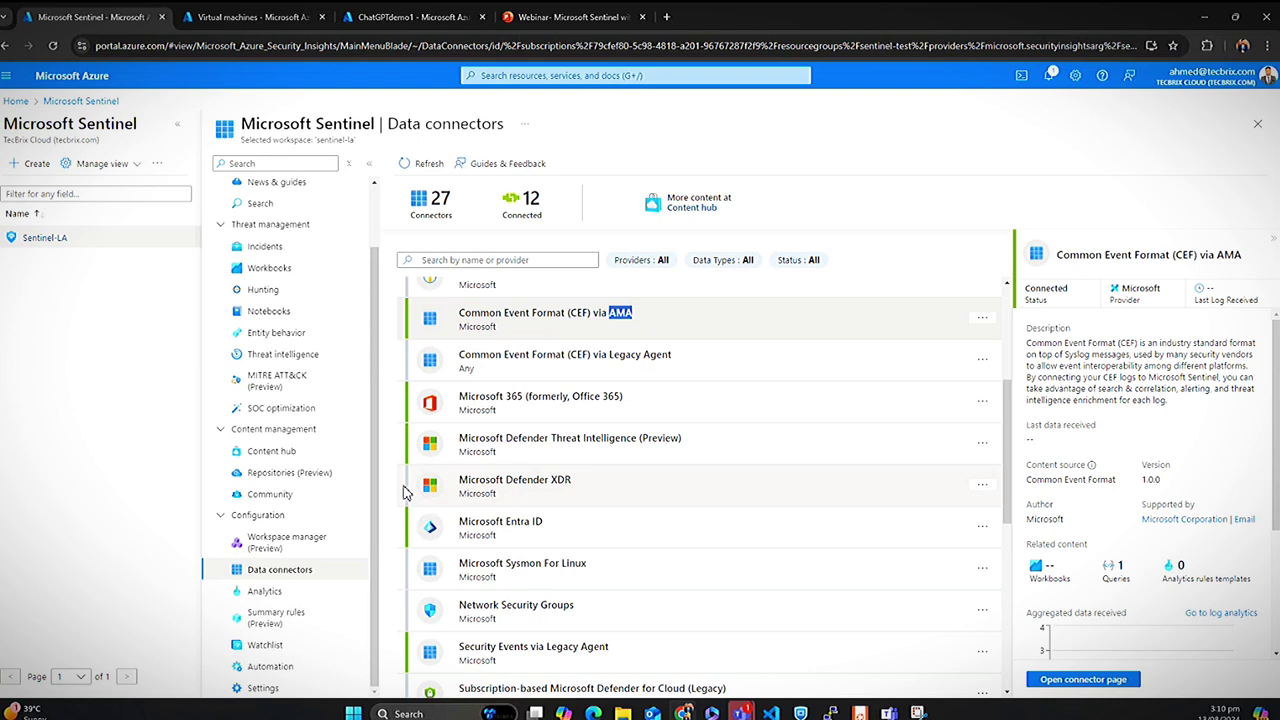
Open the saved Linux machines workbook from the Sentinel workspace's workbooks.
{"action": "left_click", "coordinate": [310, 276]}
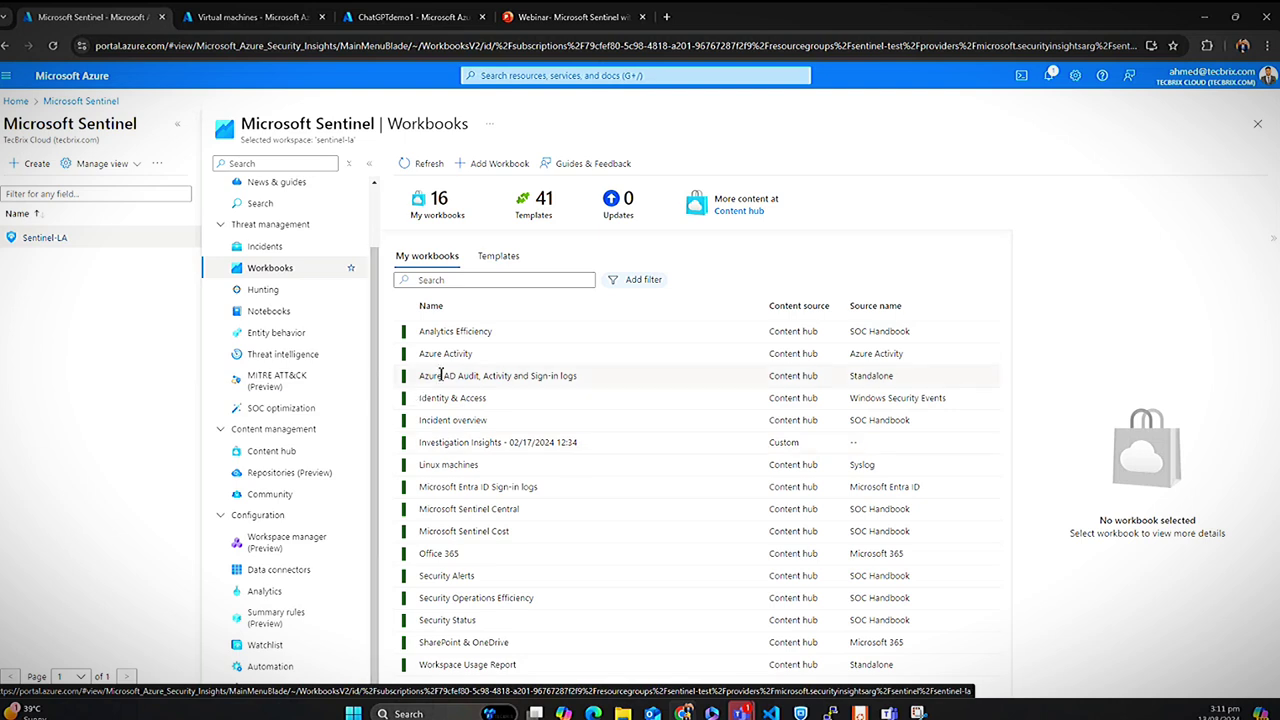
{"action": "left_click", "coordinate": [521, 468]}
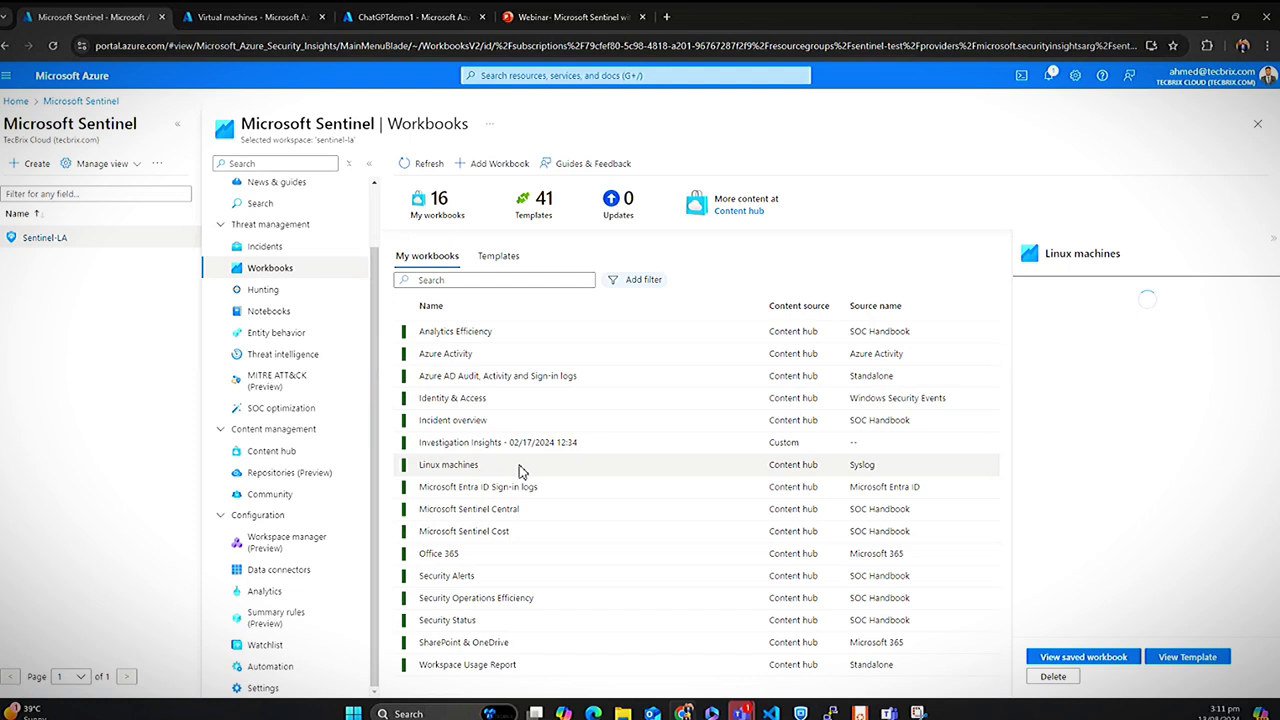
{"action": "left_click", "coordinate": [1082, 657]}
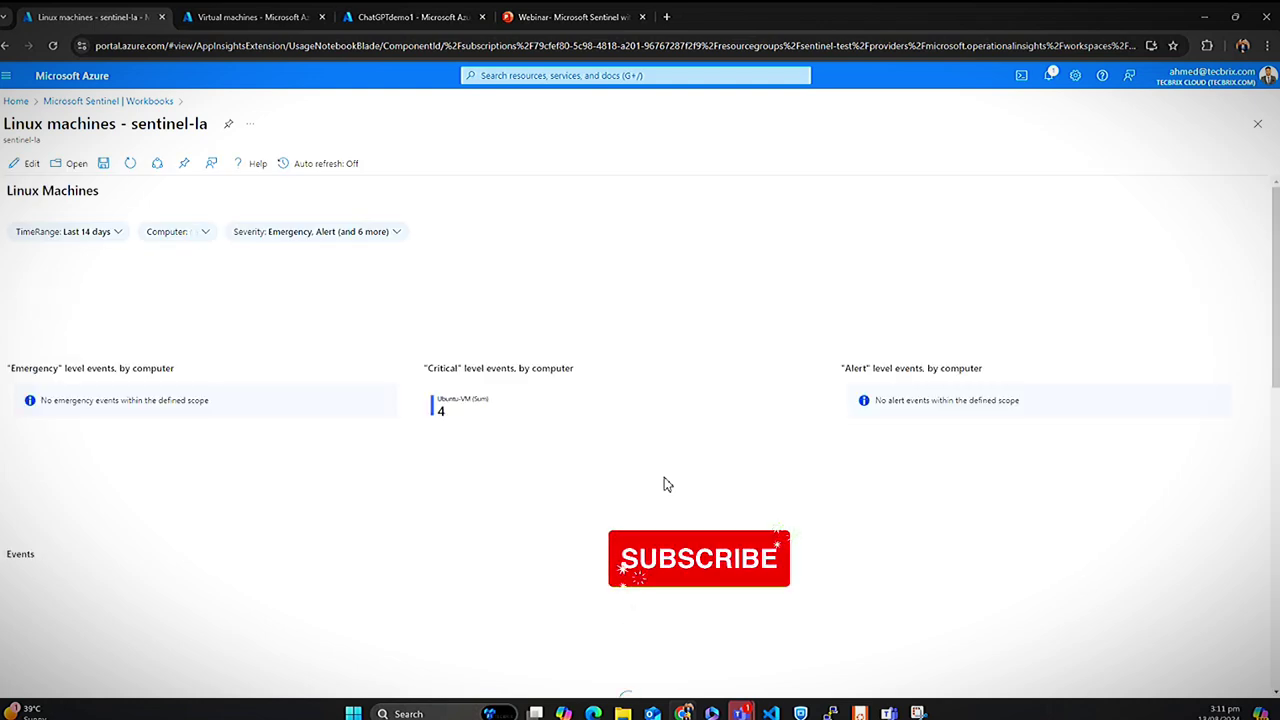
Set the Linux machines workbook's time range to Last 60 days and review its event summaries.
{"action": "left_click", "coordinate": [89, 236]}
{"action": "left_click", "coordinate": [115, 233]}
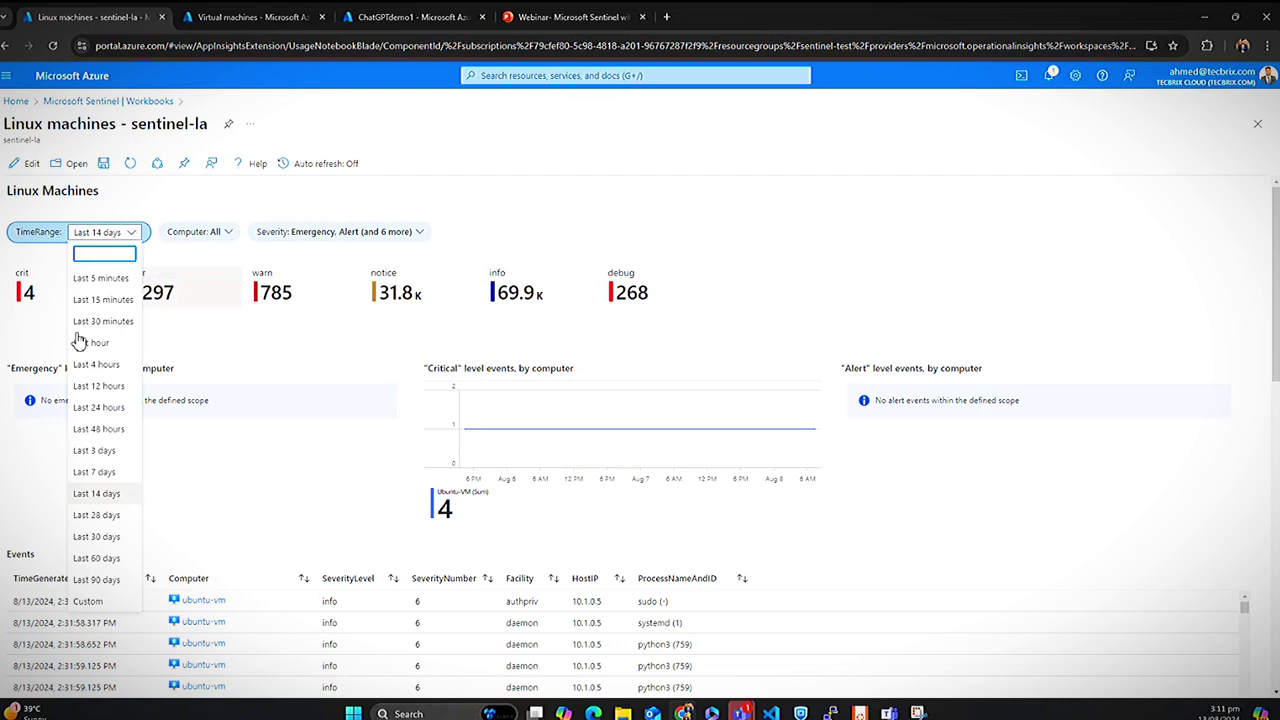
{"action": "left_click", "coordinate": [100, 558]}
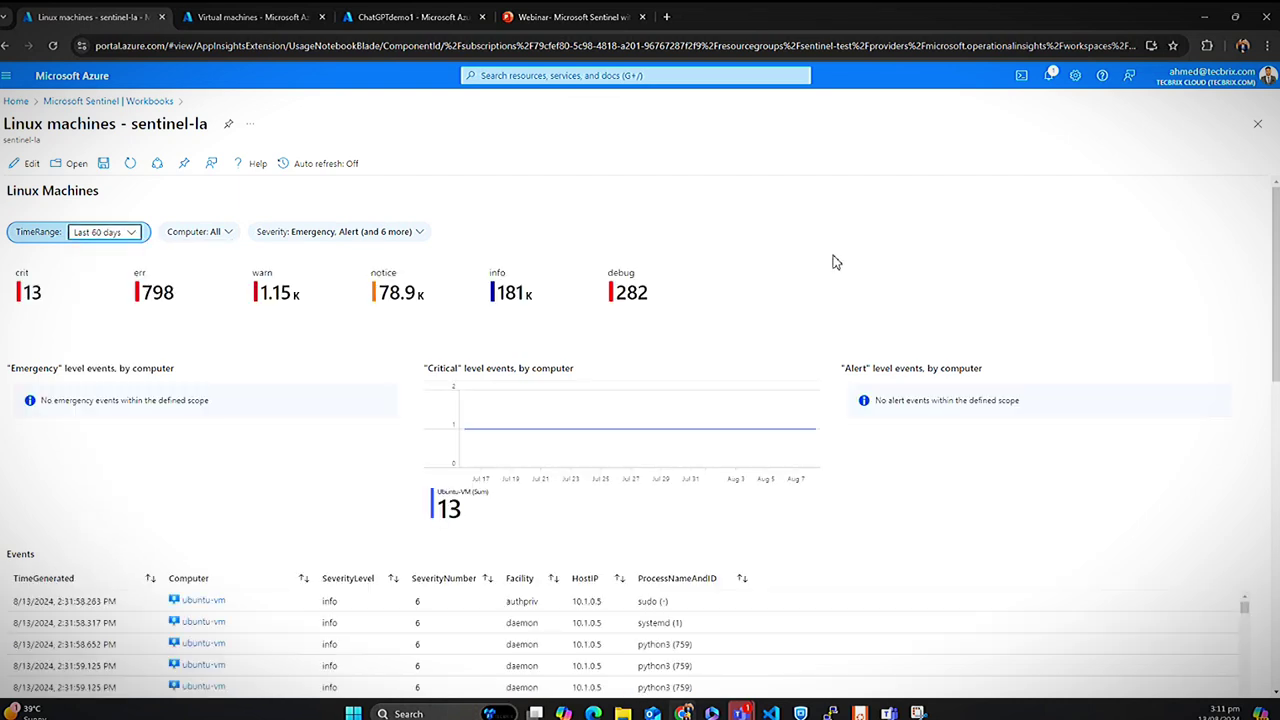
{"action": "scroll", "coordinate": [920, 266], "scroll_direction": "down", "scroll_amount": 1}
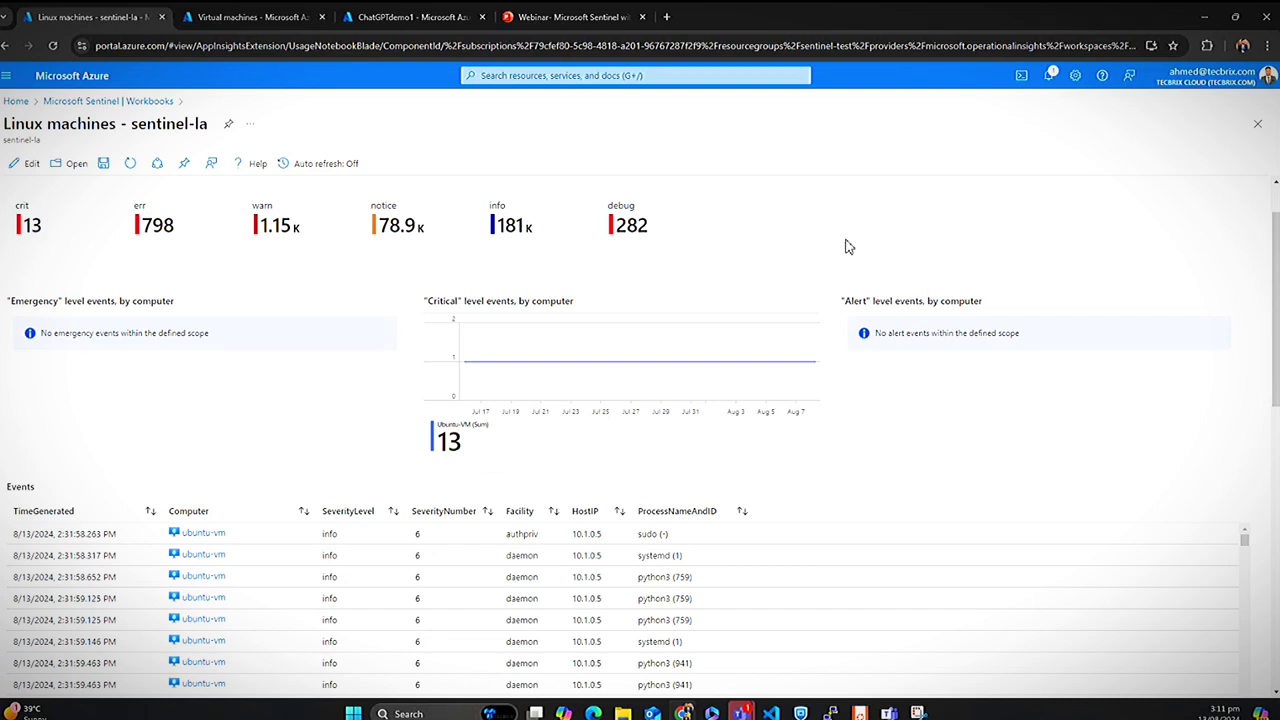
Examine the Linux machines workbook's event table and its syslog message, process name, facility and severity charts.
{"action": "scroll", "coordinate": [751, 226], "scroll_direction": "down", "scroll_amount": 2}
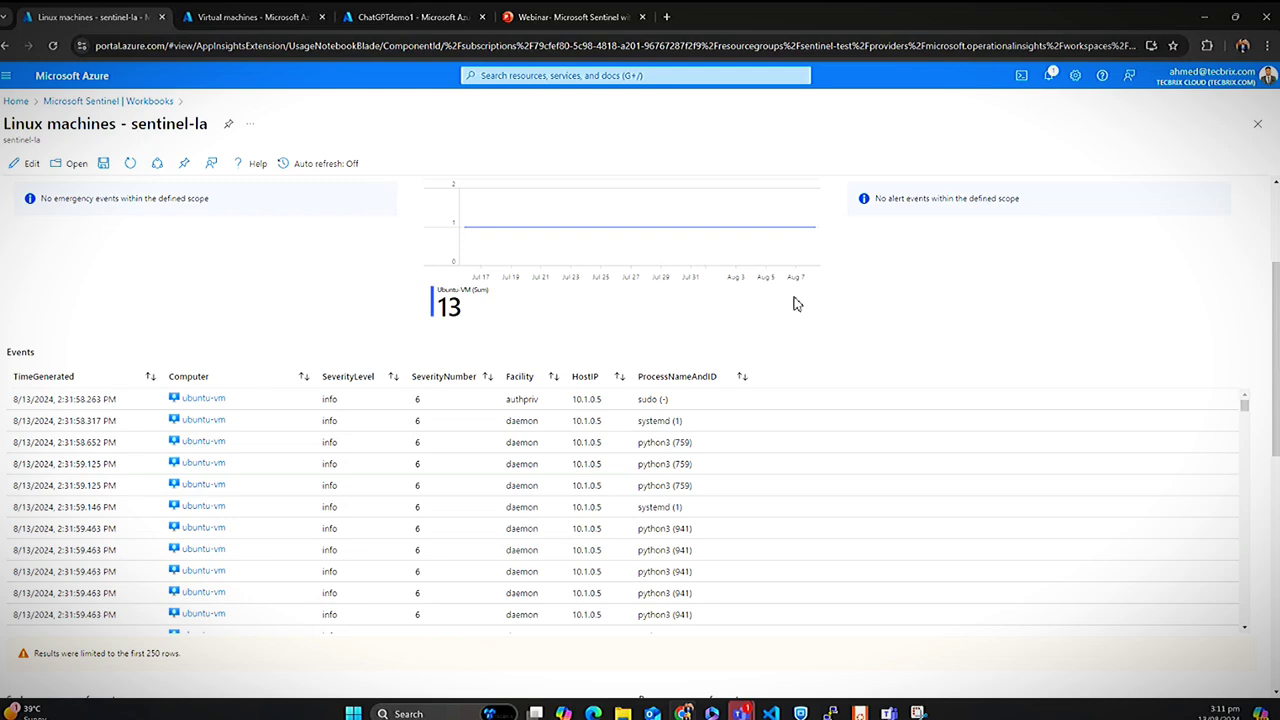
{"action": "scroll", "coordinate": [850, 310], "scroll_direction": "down", "scroll_amount": 1}
{"action": "scroll", "coordinate": [960, 363], "scroll_direction": "down", "scroll_amount": 2}
{"action": "scroll", "coordinate": [1045, 610], "scroll_direction": "down", "scroll_amount": 4}
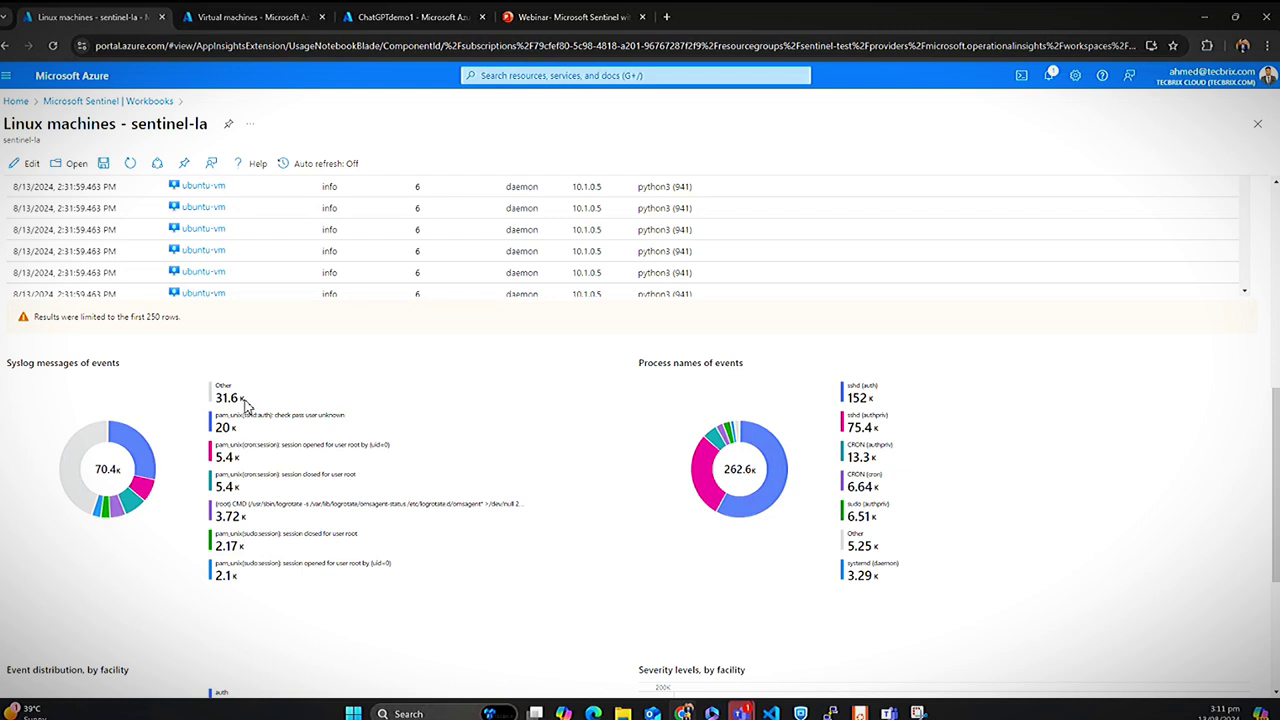
{"action": "scroll", "coordinate": [248, 405], "scroll_direction": "up", "scroll_amount": 3}
{"action": "scroll", "coordinate": [252, 297], "scroll_direction": "up", "scroll_amount": 2}
{"action": "scroll", "coordinate": [420, 491], "scroll_direction": "up", "scroll_amount": 4}
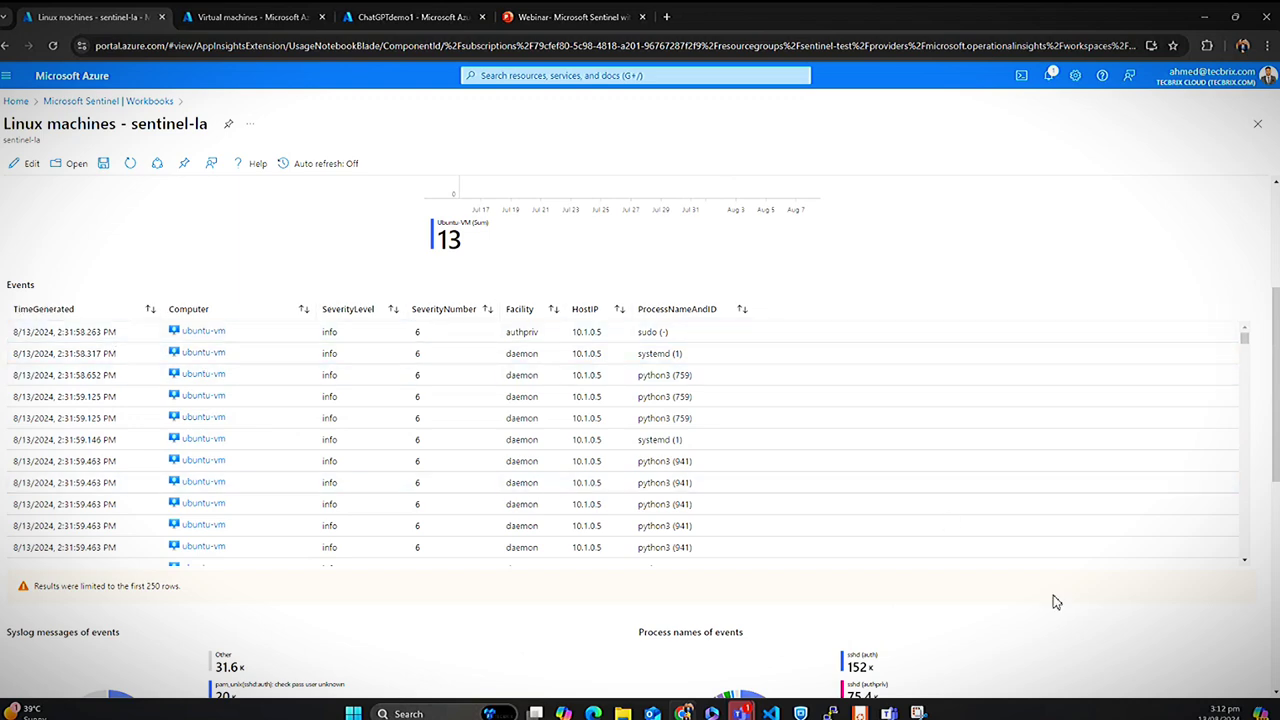
{"action": "scroll", "coordinate": [1060, 610], "scroll_direction": "down", "scroll_amount": 6}
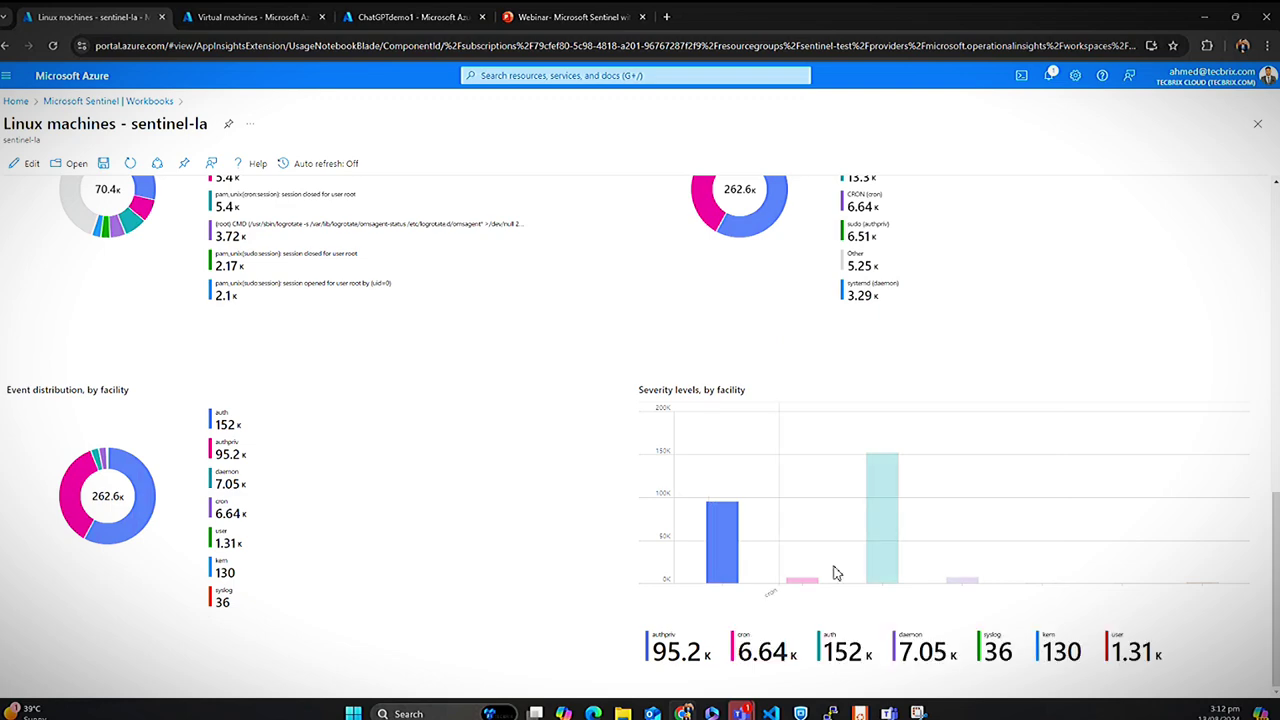
{"action": "scroll", "coordinate": [603, 549], "scroll_direction": "up", "scroll_amount": 10}
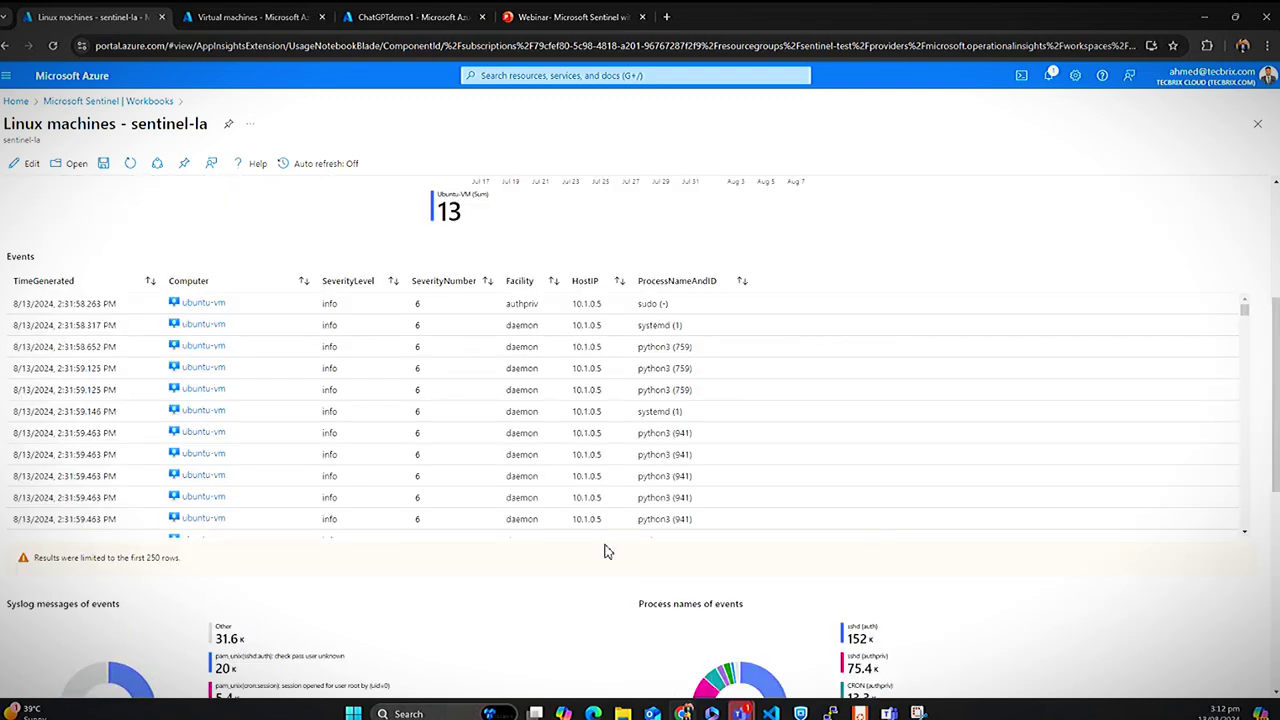
Return to the Sentinel workbooks and open the saved Identity & Access workbook sourced from Windows Security Events.
{"action": "left_click", "coordinate": [131, 103]}
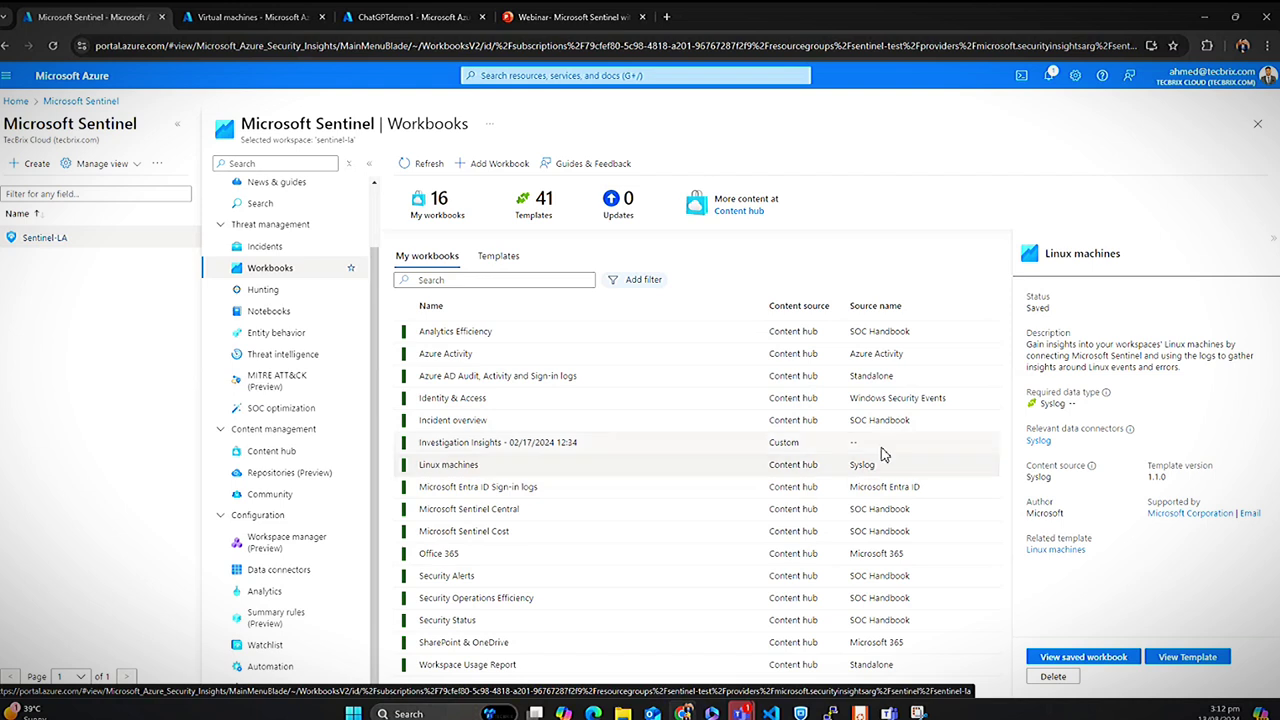
{"action": "left_click", "coordinate": [858, 400]}
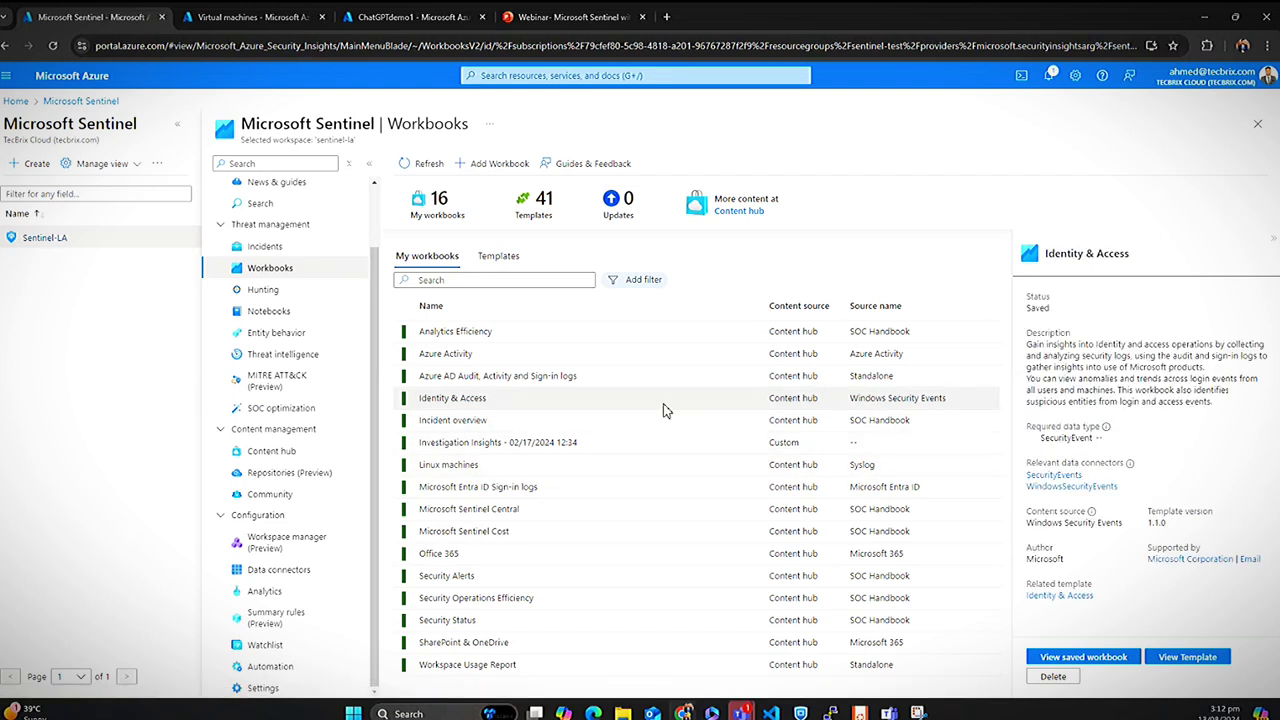
{"action": "left_click_drag", "start_coordinate": [850, 399], "coordinate": [919, 399]}
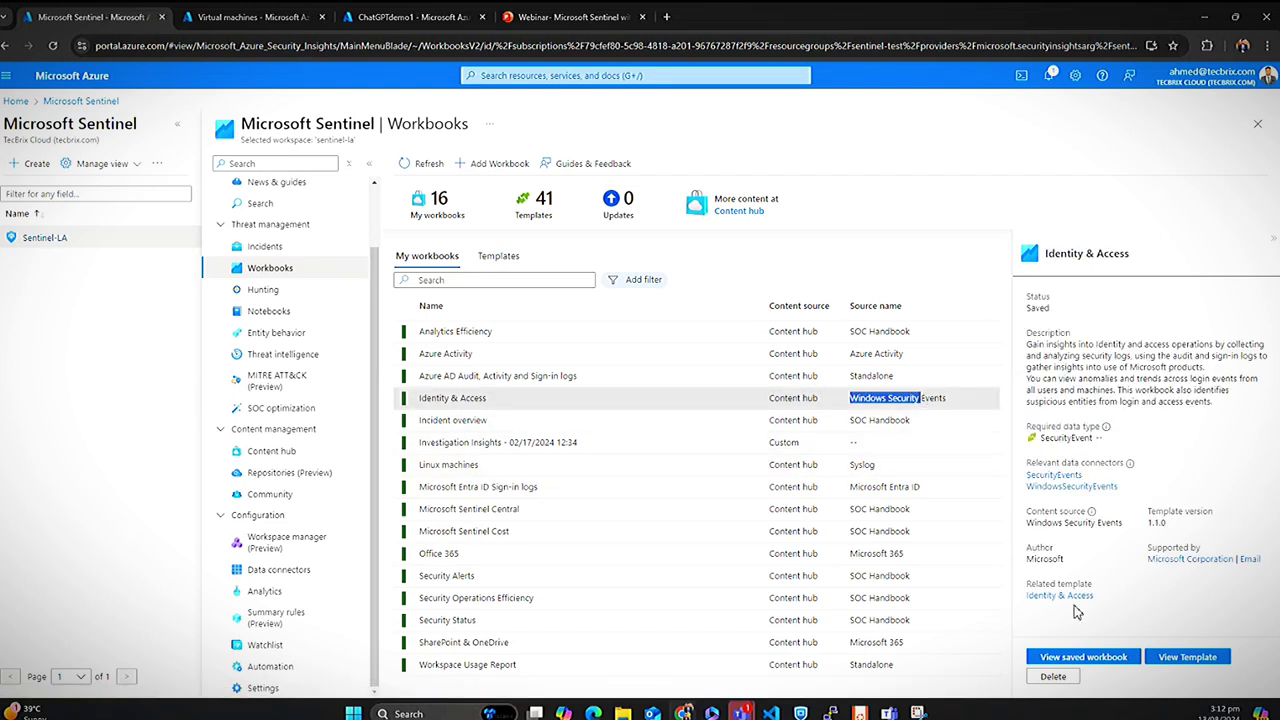
{"action": "left_click", "coordinate": [1097, 657]}
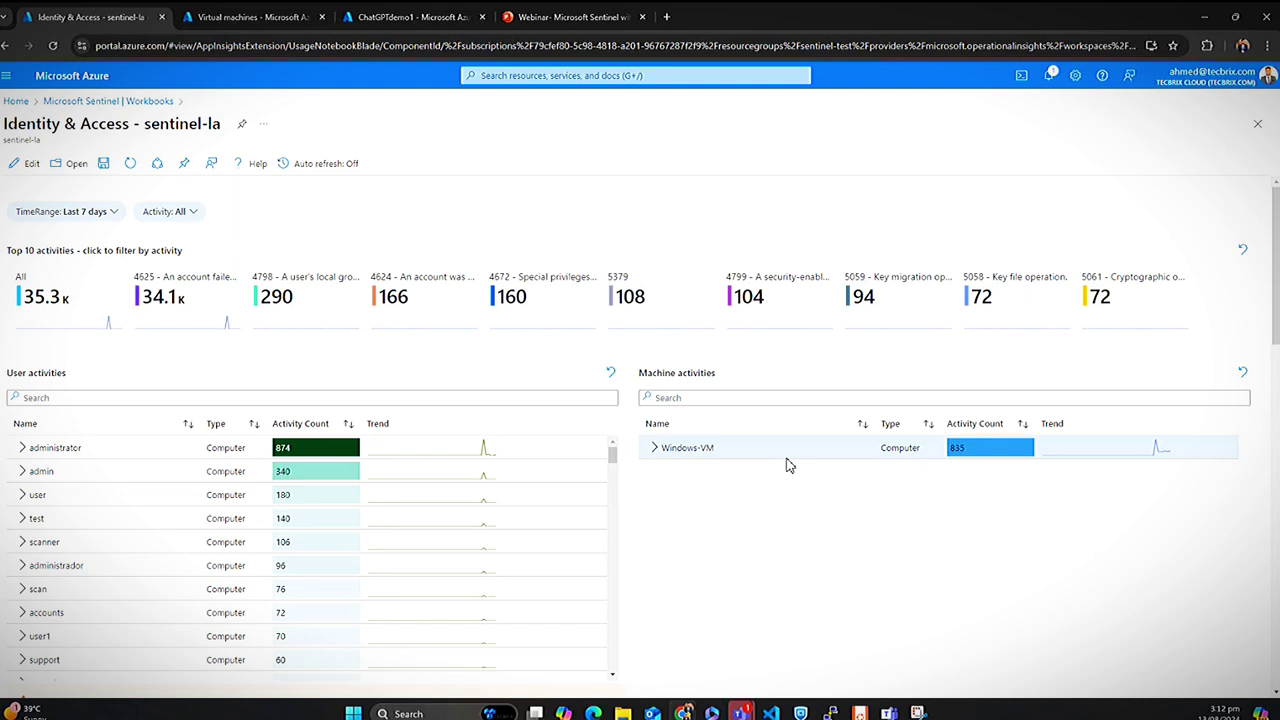
Set the Identity & Access workbook's time range to Last 60 days.
{"action": "left_click", "coordinate": [106, 216]}
{"action": "left_click", "coordinate": [110, 220]}
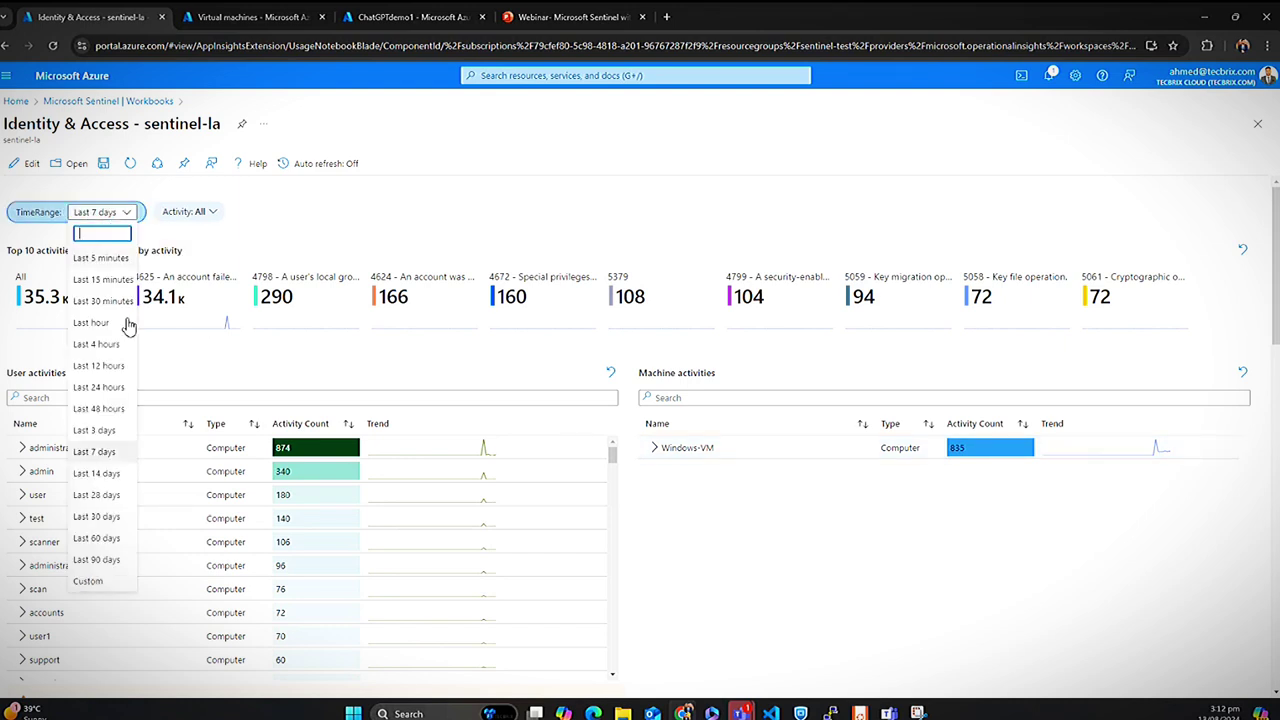
{"action": "left_click", "coordinate": [100, 541]}
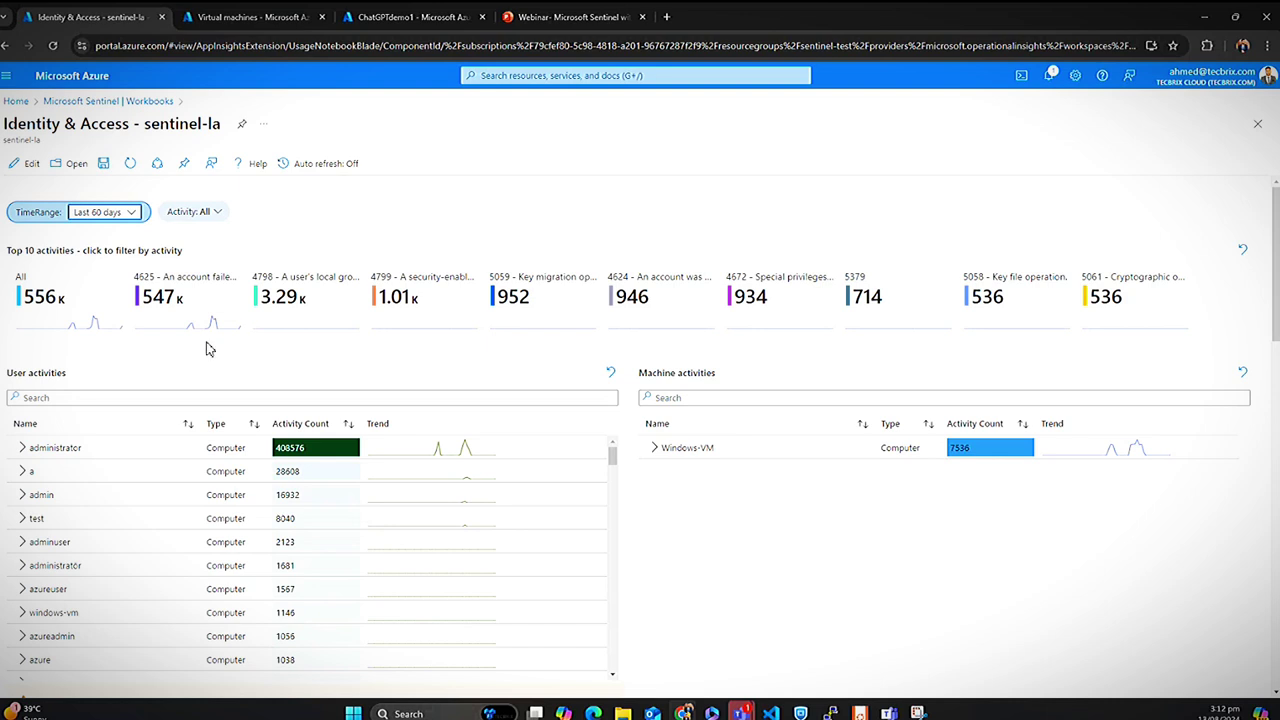
Expand the administrator entry under User activities and Windows-VM under Machine activities, and examine their event types.
{"action": "left_click", "coordinate": [22, 447]}
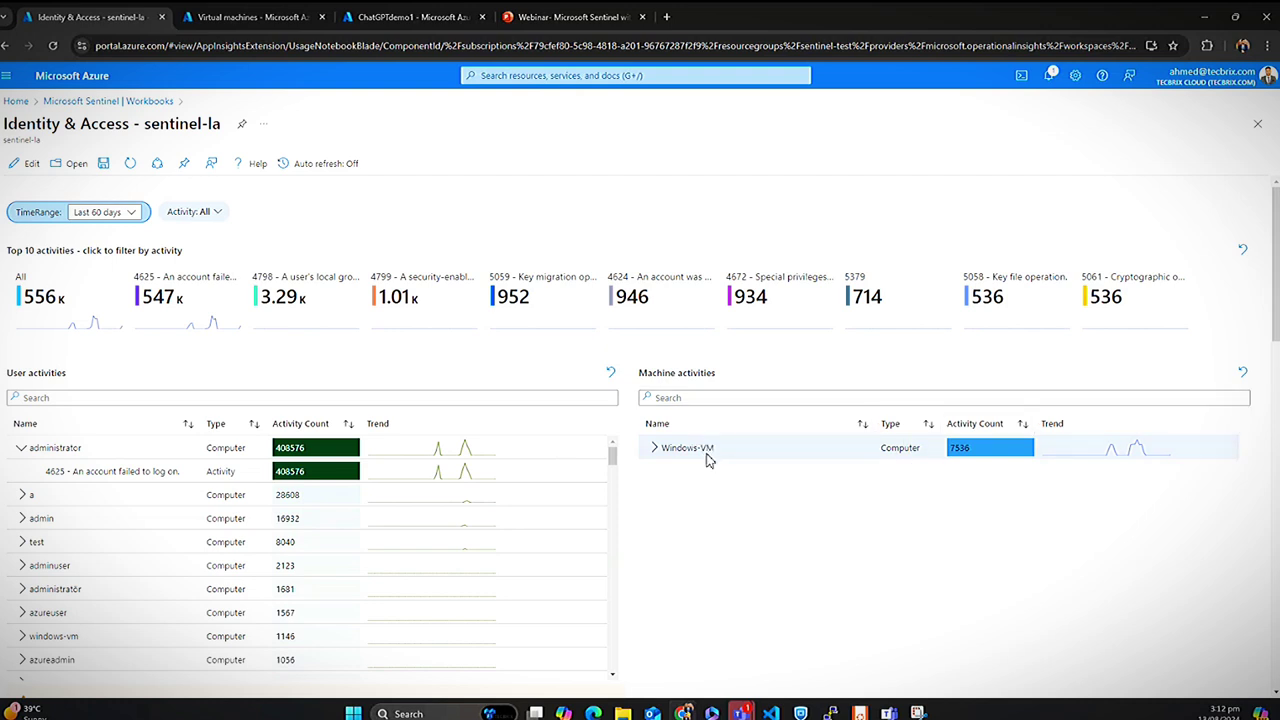
{"action": "left_click", "coordinate": [657, 449]}
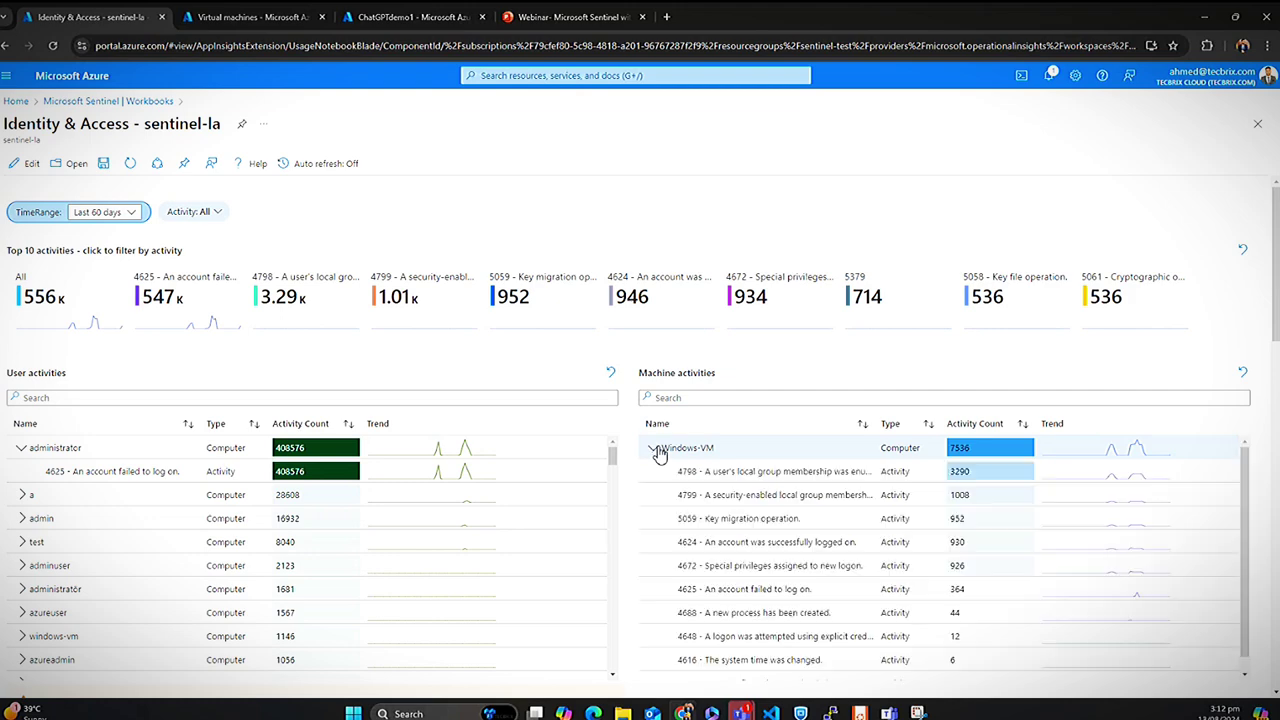
{"action": "scroll", "coordinate": [840, 452], "scroll_direction": "down", "scroll_amount": 2}
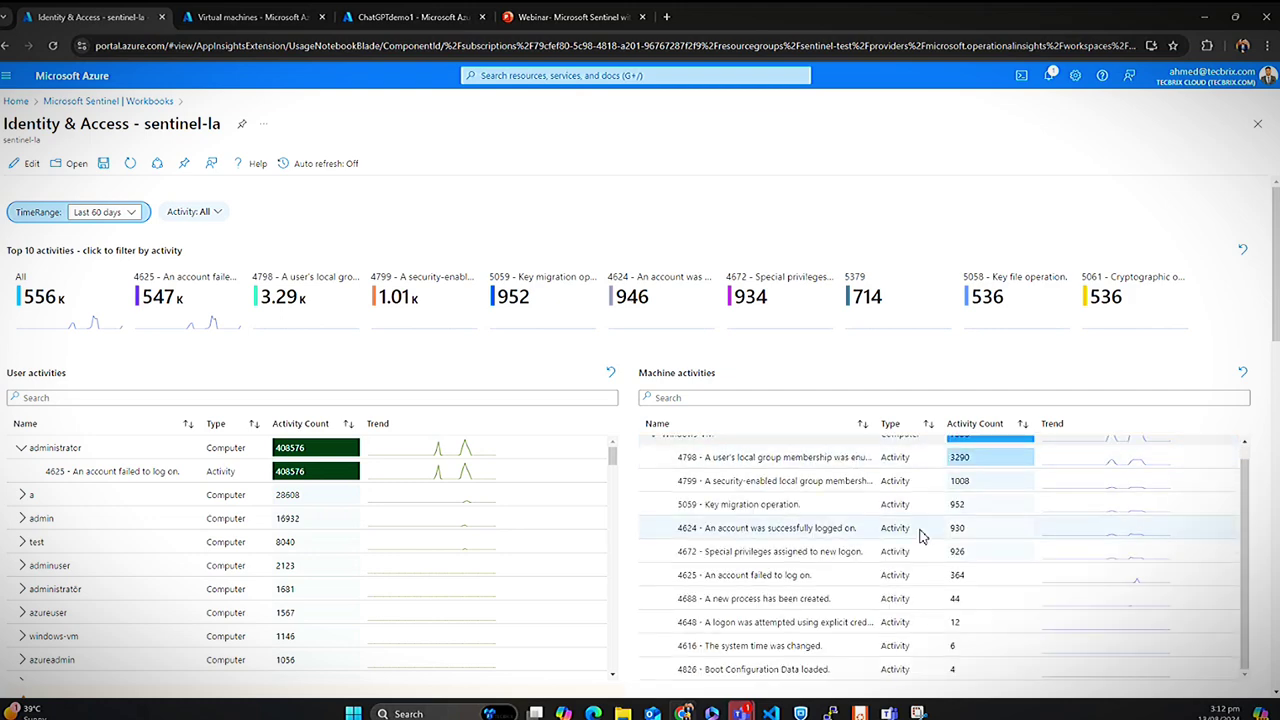
{"action": "scroll", "coordinate": [905, 550], "scroll_direction": "down", "scroll_amount": 2}
{"action": "scroll", "coordinate": [910, 552], "scroll_direction": "down", "scroll_amount": 2}
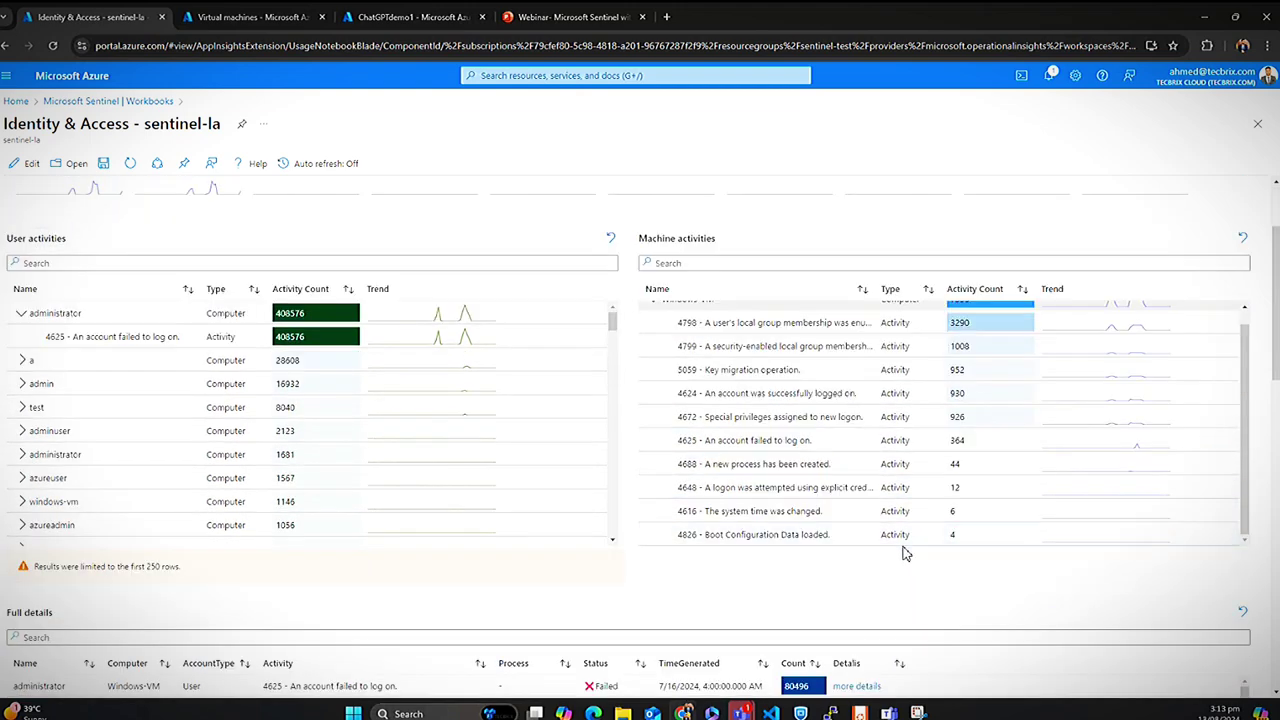
{"action": "scroll", "coordinate": [810, 505], "scroll_direction": "up", "scroll_amount": 1}
{"action": "scroll", "coordinate": [760, 470], "scroll_direction": "up", "scroll_amount": 2}
{"action": "left_click_drag", "start_coordinate": [677, 404], "coordinate": [700, 404]}
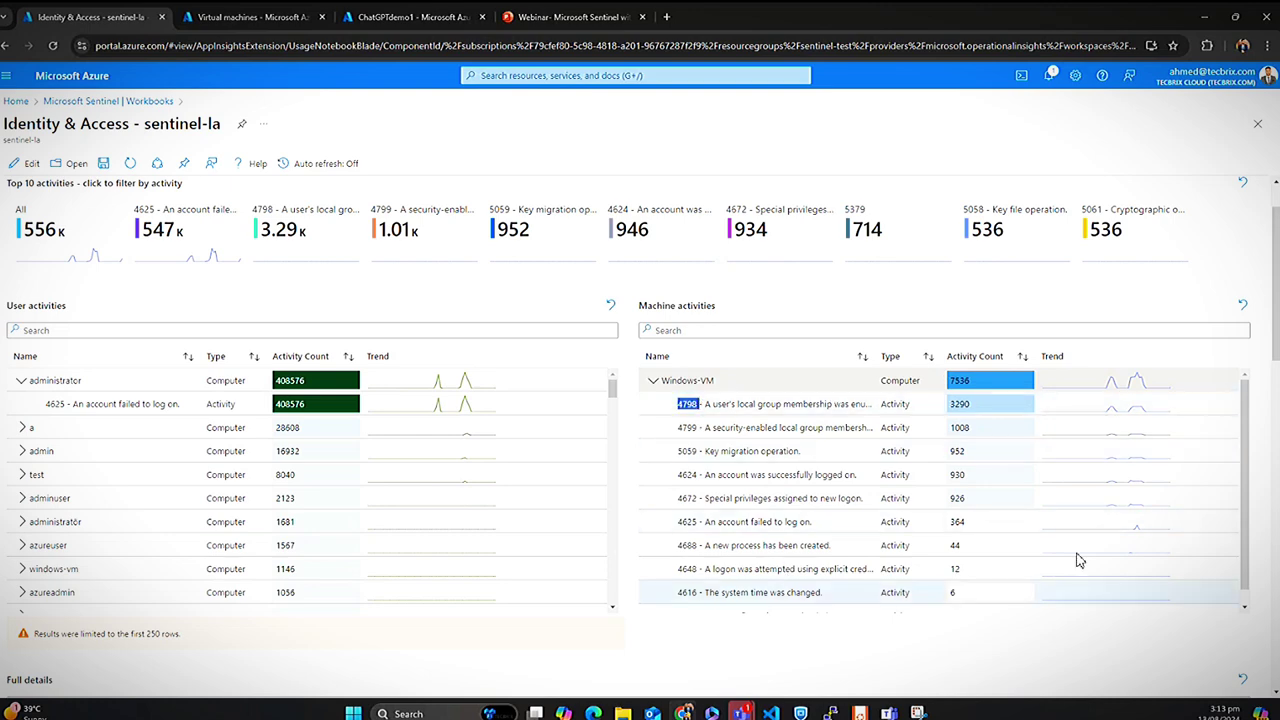
{"action": "scroll", "coordinate": [835, 500], "scroll_direction": "down", "scroll_amount": 2}
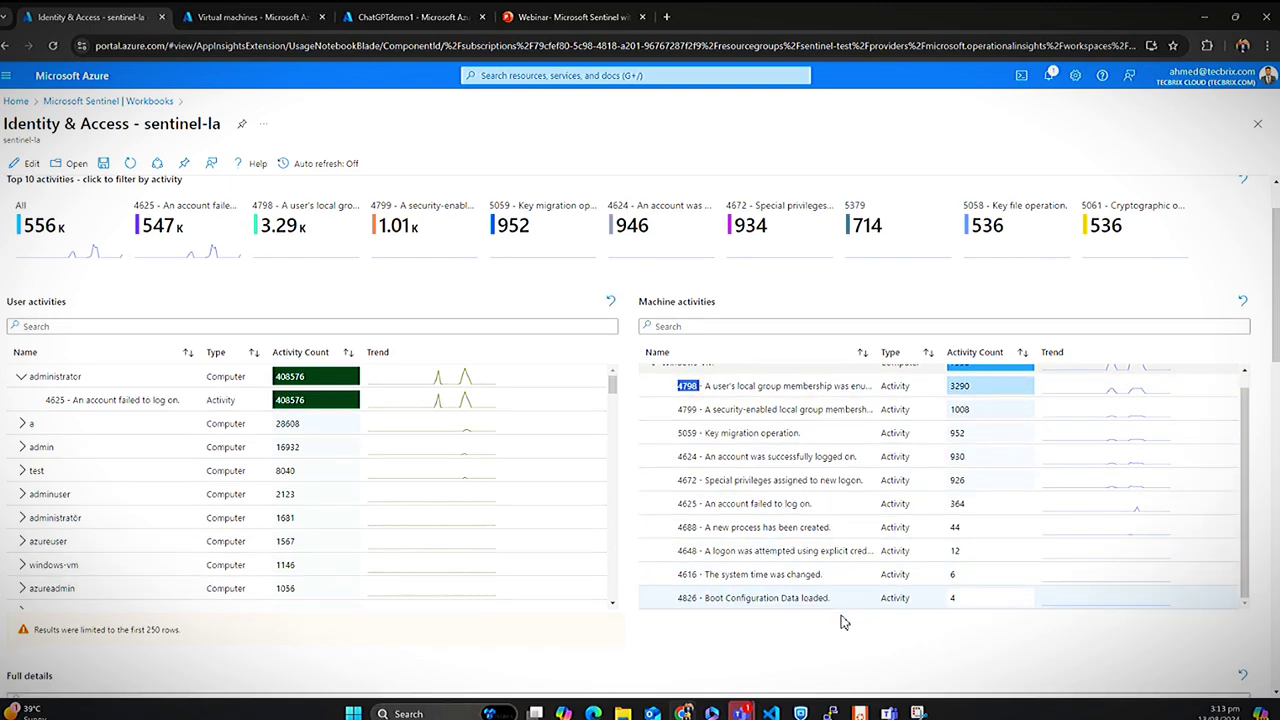
Examine the failed administrator logons on Windows-VM listed in the Full details table.
{"action": "scroll", "coordinate": [842, 622], "scroll_direction": "down", "scroll_amount": 3}
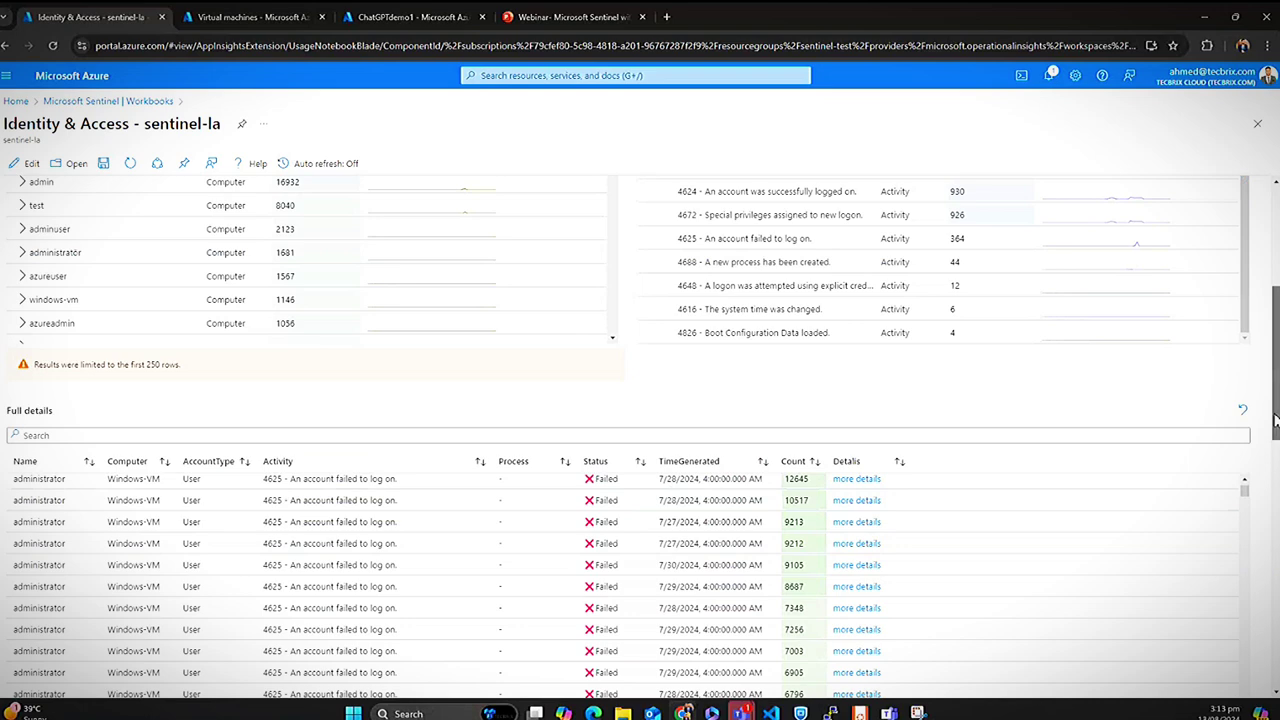
{"action": "scroll", "coordinate": [1003, 534], "scroll_direction": "down", "scroll_amount": 2}
{"action": "scroll", "coordinate": [503, 360], "scroll_direction": "up", "scroll_amount": 3}
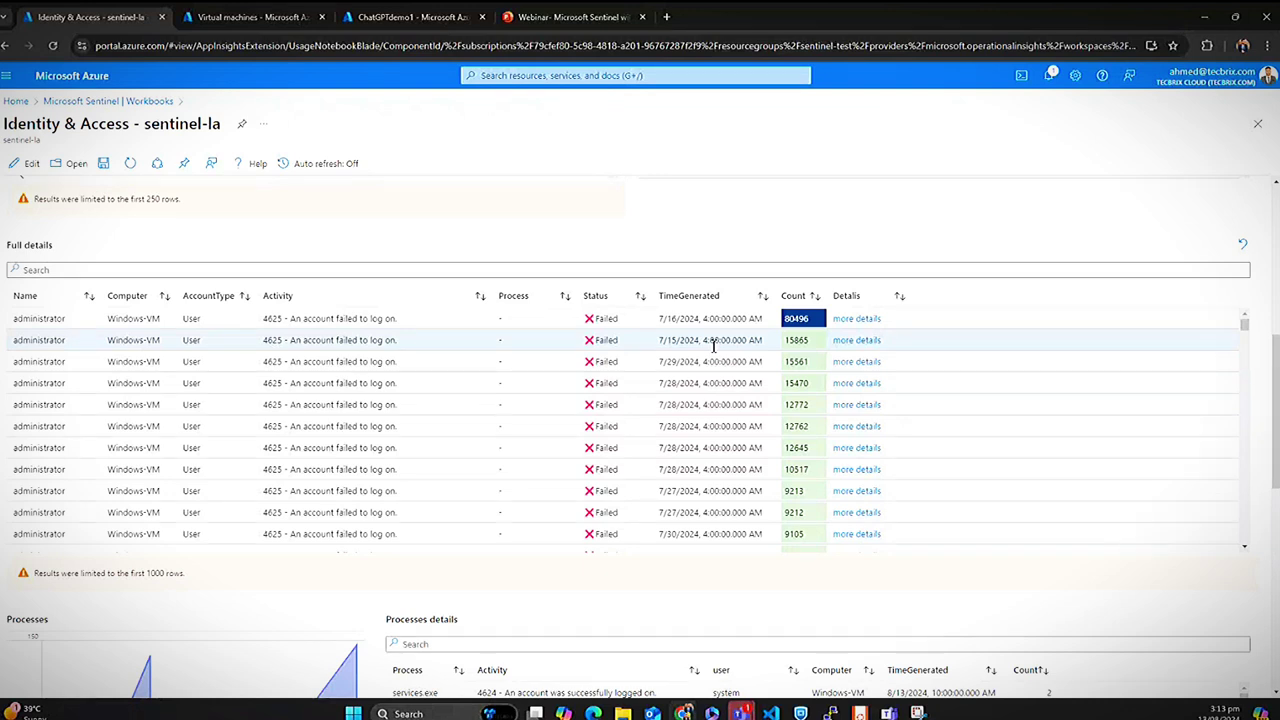
{"action": "scroll", "coordinate": [713, 346], "scroll_direction": "down", "scroll_amount": 1}
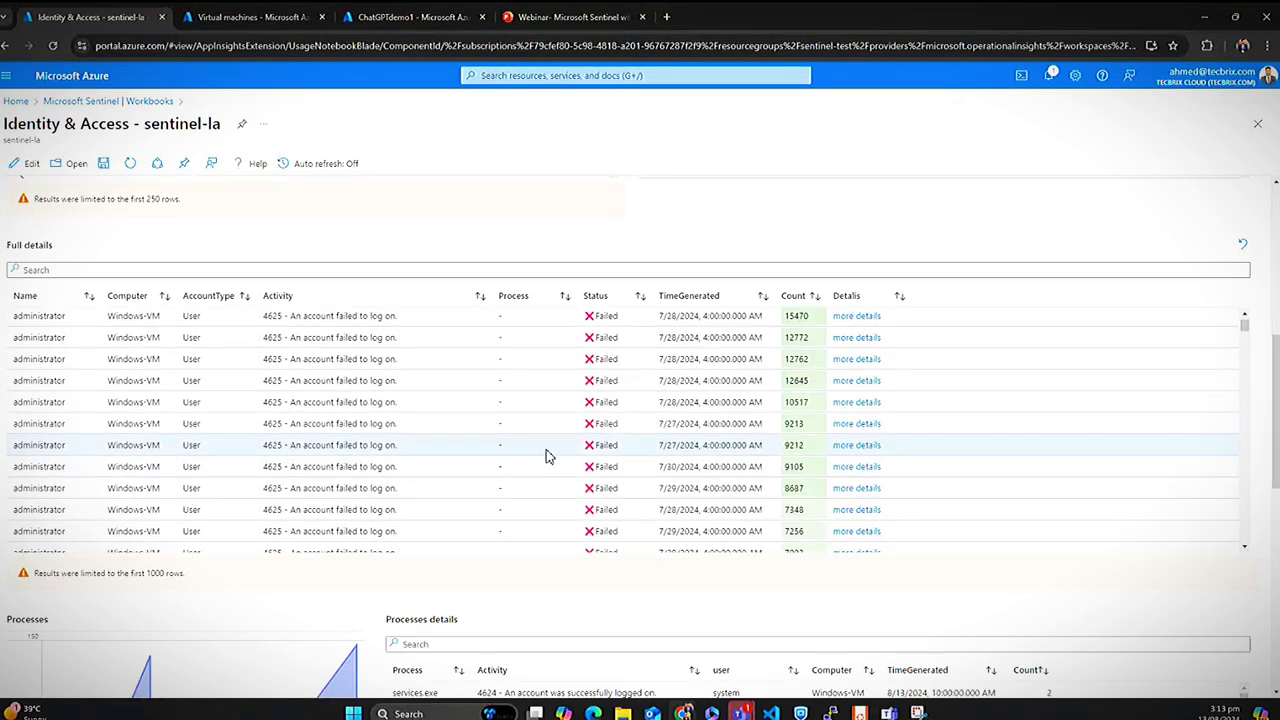
{"action": "scroll", "coordinate": [600, 400], "scroll_direction": "down", "scroll_amount": 1}
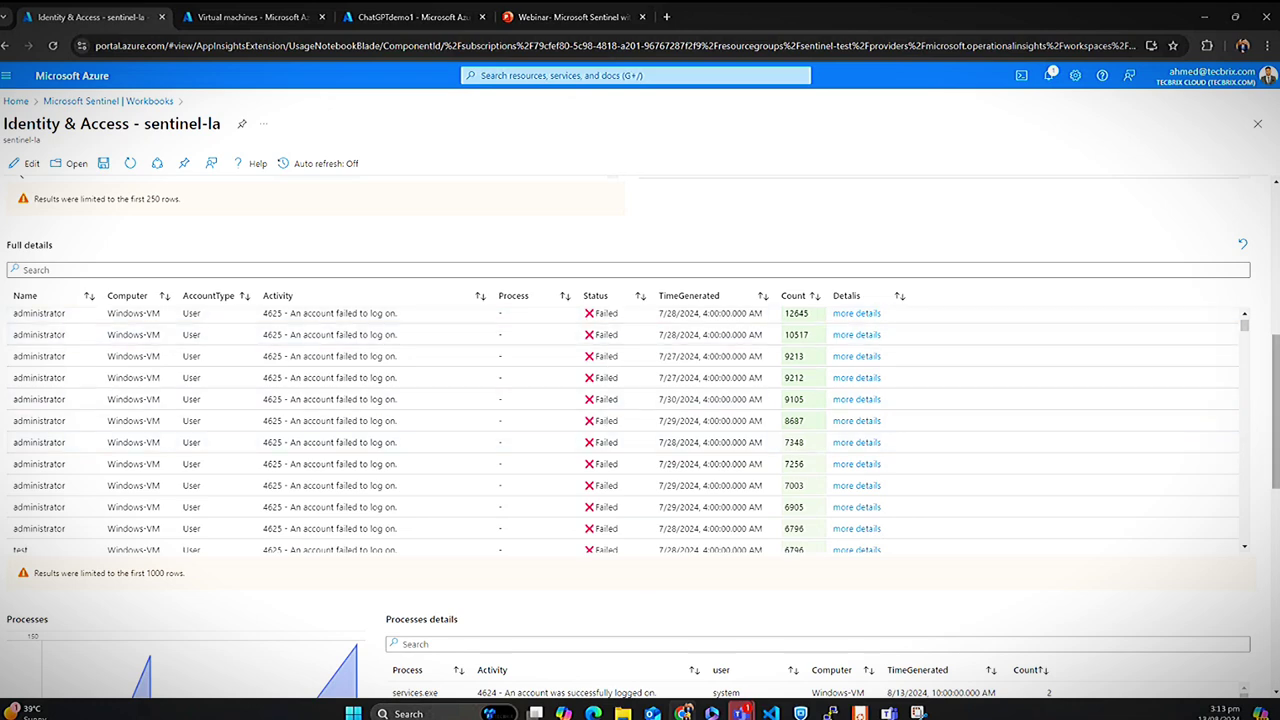
Expand the Network logon type under Logon activity types and review it alongside the process details.
{"action": "scroll", "coordinate": [623, 334], "scroll_direction": "down", "scroll_amount": 3}
{"action": "scroll", "coordinate": [211, 548], "scroll_direction": "down", "scroll_amount": 3}
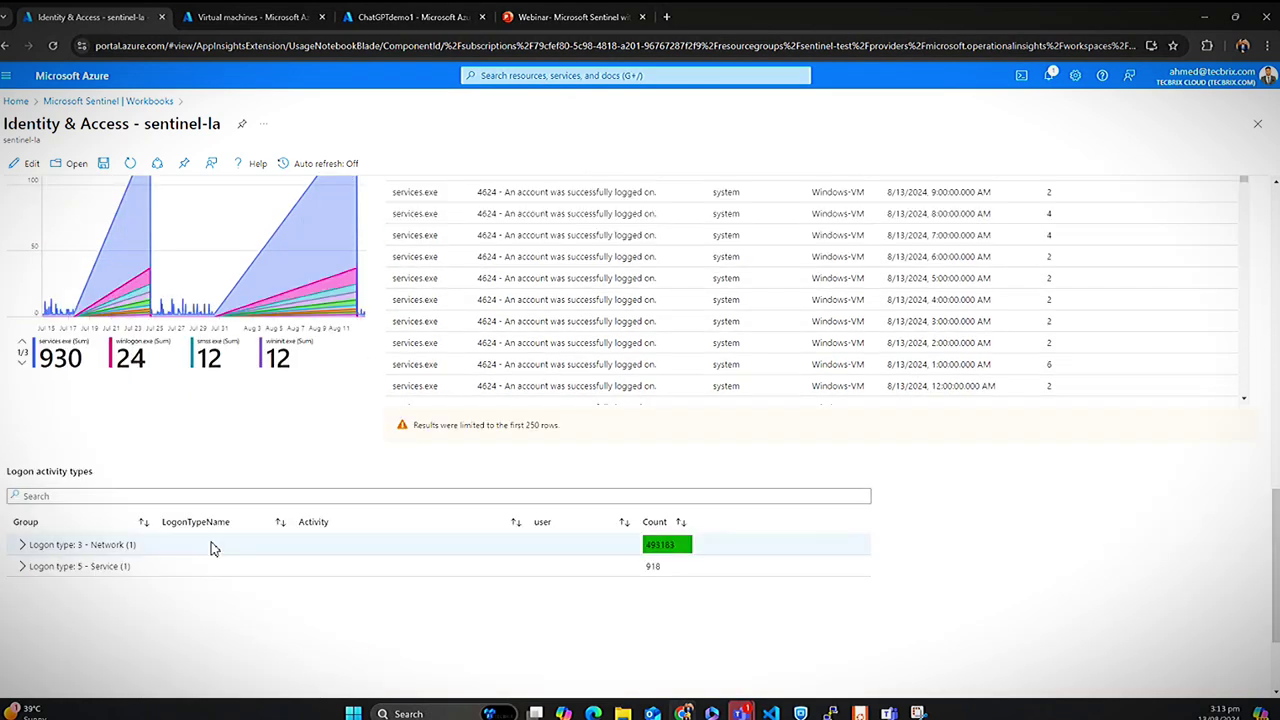
{"action": "left_click", "coordinate": [22, 545]}
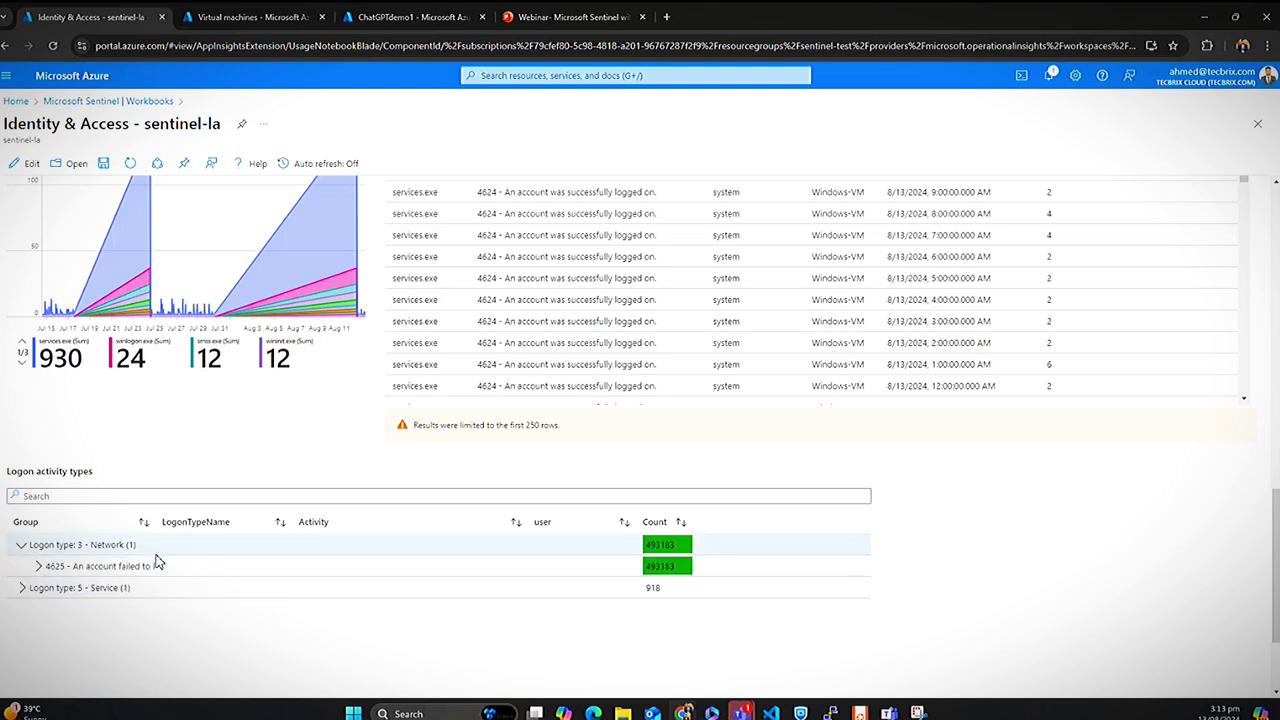
{"action": "scroll", "coordinate": [202, 453], "scroll_direction": "up", "scroll_amount": 1}
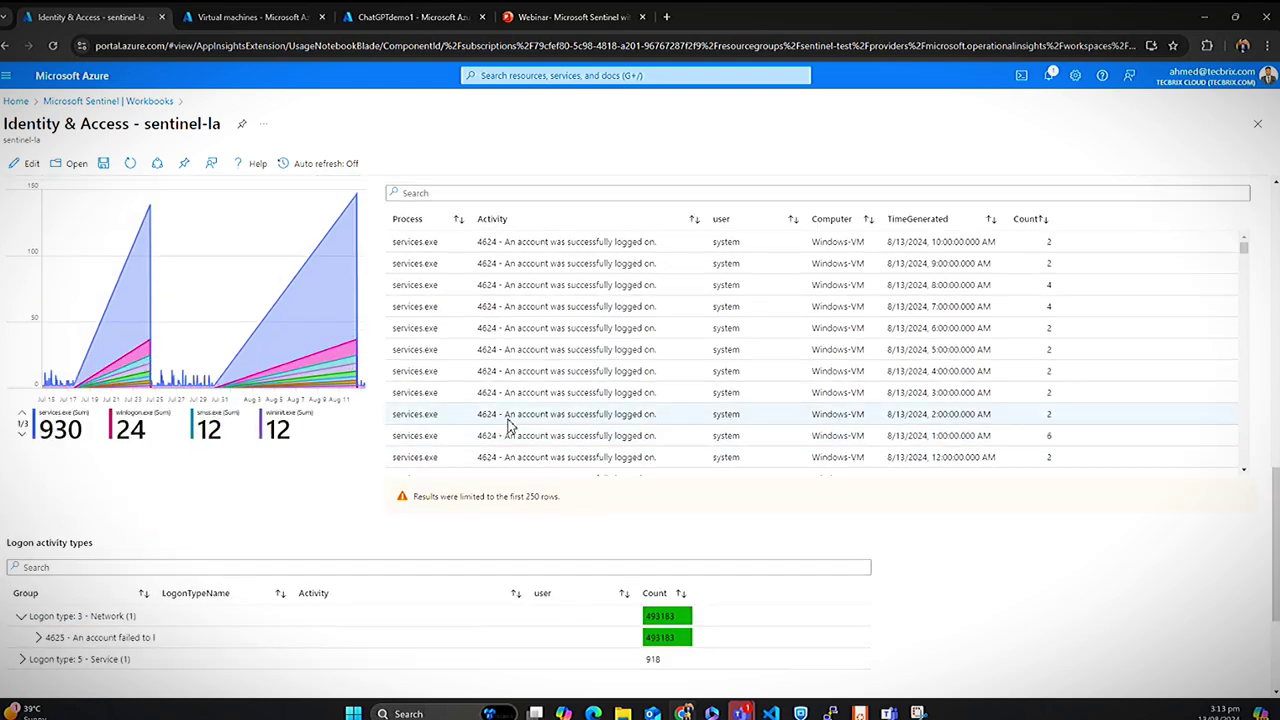
{"action": "scroll", "coordinate": [508, 600], "scroll_direction": "up", "scroll_amount": 2}
Return to the Sentinel workbooks and open the saved SharePoint & OneDrive workbook.
{"action": "left_click", "coordinate": [150, 102]}
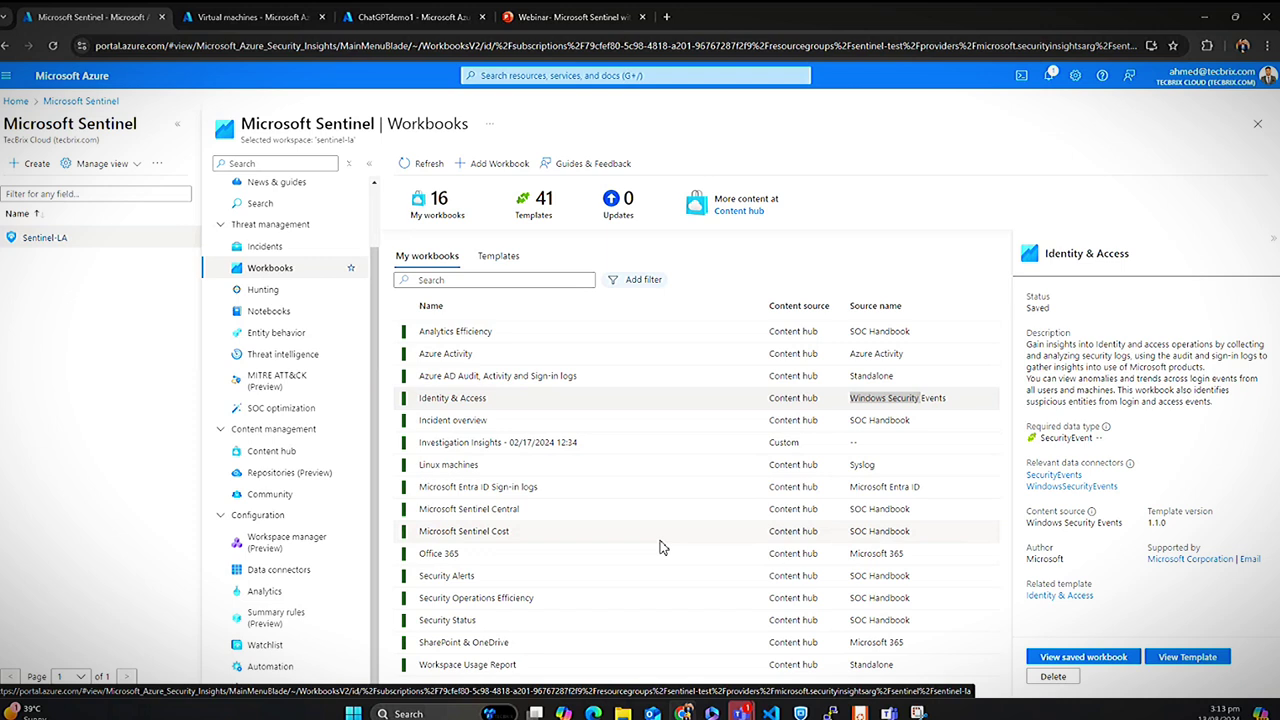
{"action": "left_click", "coordinate": [547, 648]}
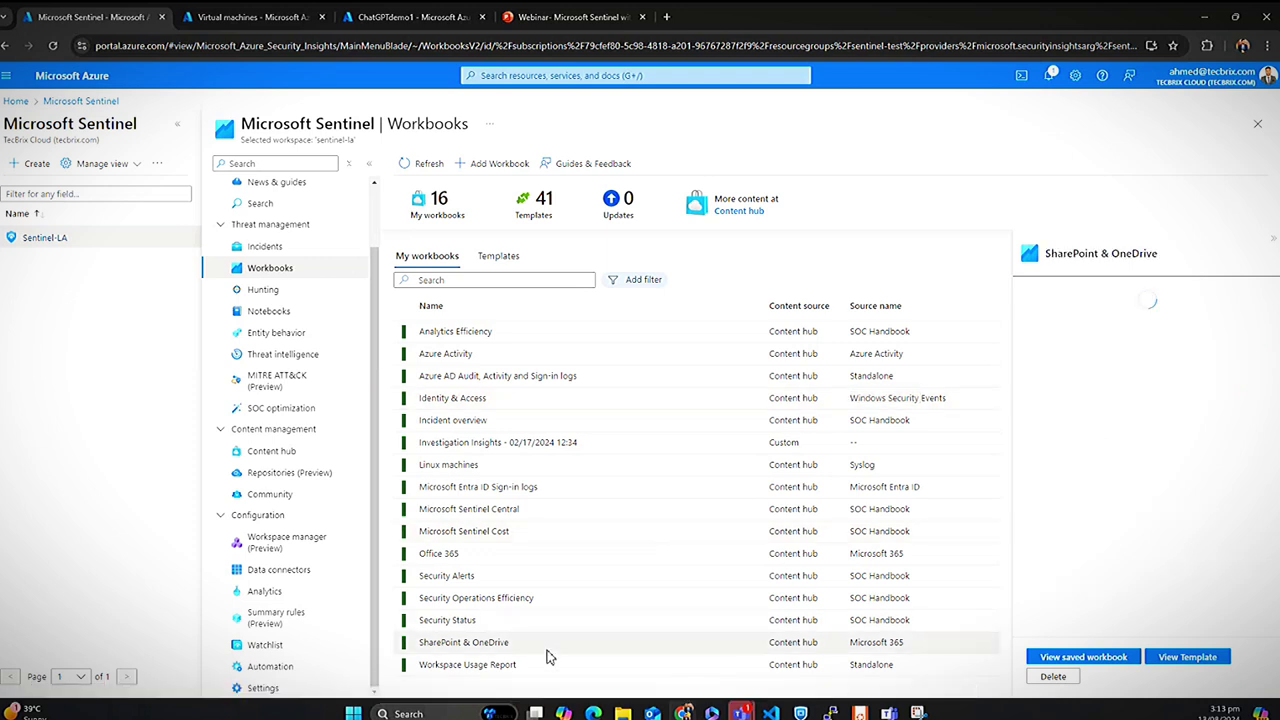
{"action": "left_click", "coordinate": [1094, 660]}
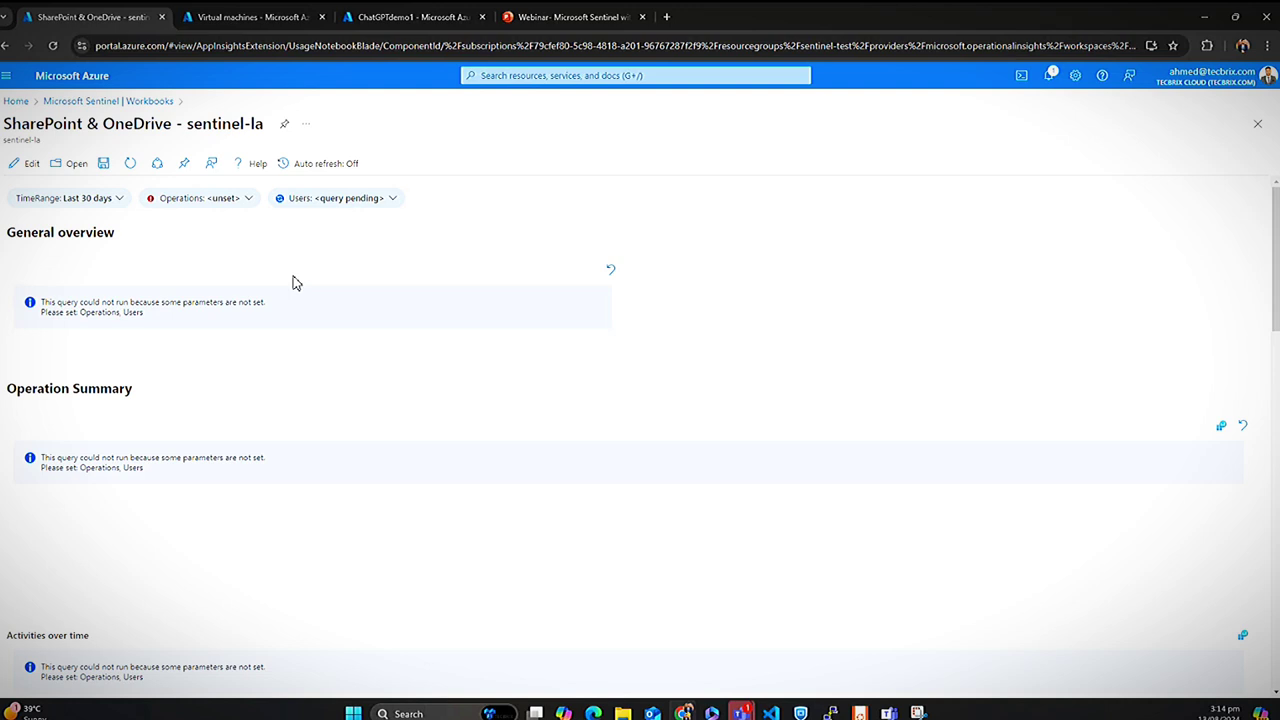
Look through the available operations and set the workbook's Operations and Users filters to All.
{"action": "left_click", "coordinate": [211, 200]}
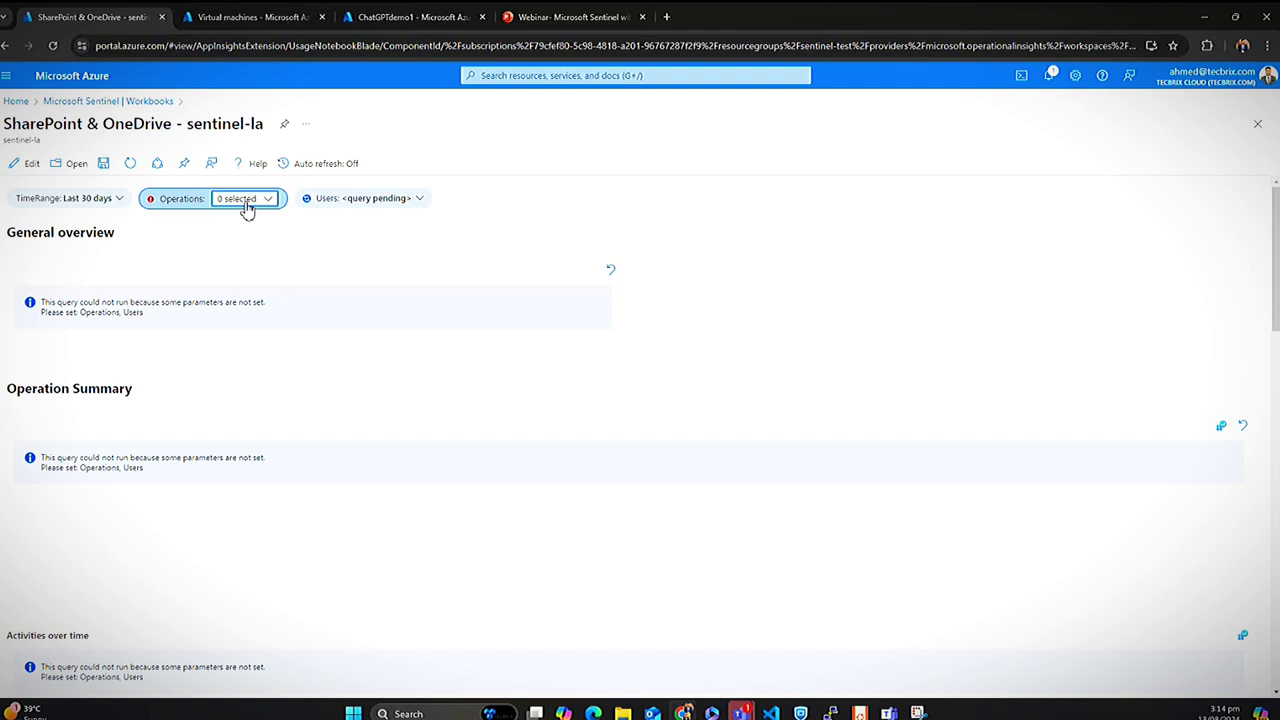
{"action": "left_click", "coordinate": [246, 200]}
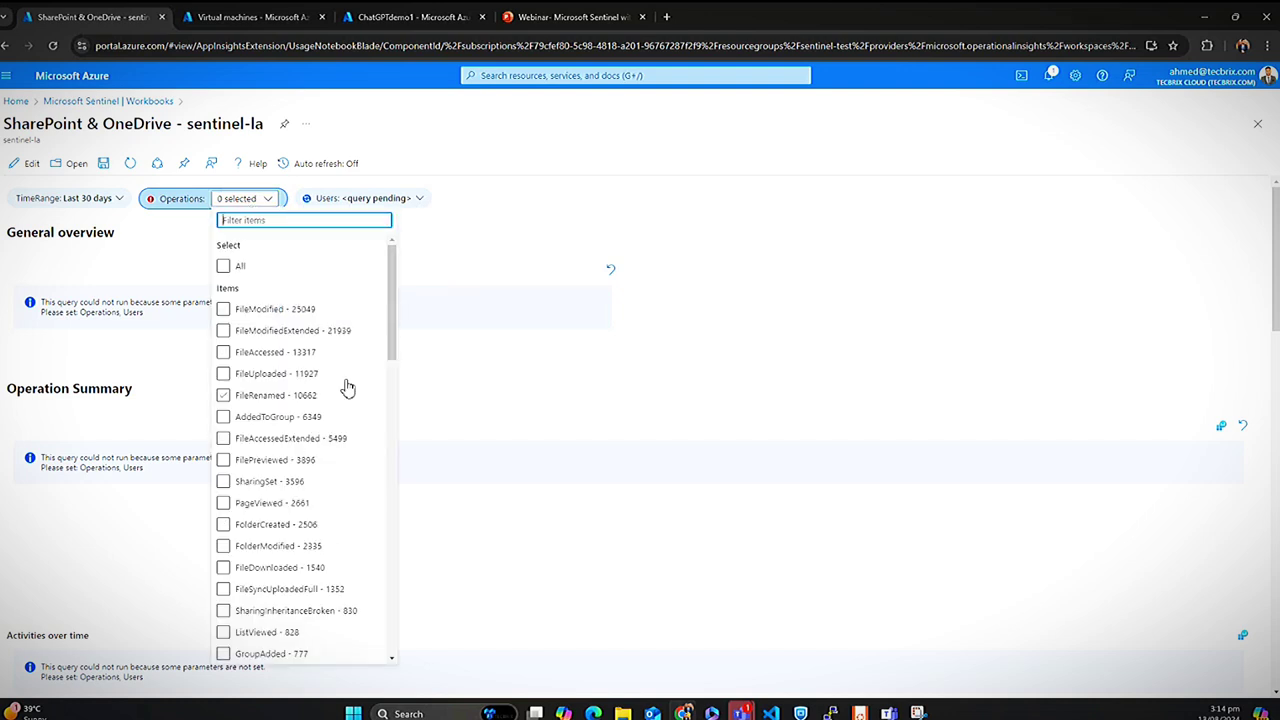
{"action": "scroll", "coordinate": [328, 400], "scroll_direction": "down", "scroll_amount": 2}
{"action": "scroll", "coordinate": [335, 448], "scroll_direction": "up", "scroll_amount": 2}
{"action": "scroll", "coordinate": [335, 448], "scroll_direction": "up", "scroll_amount": 1}
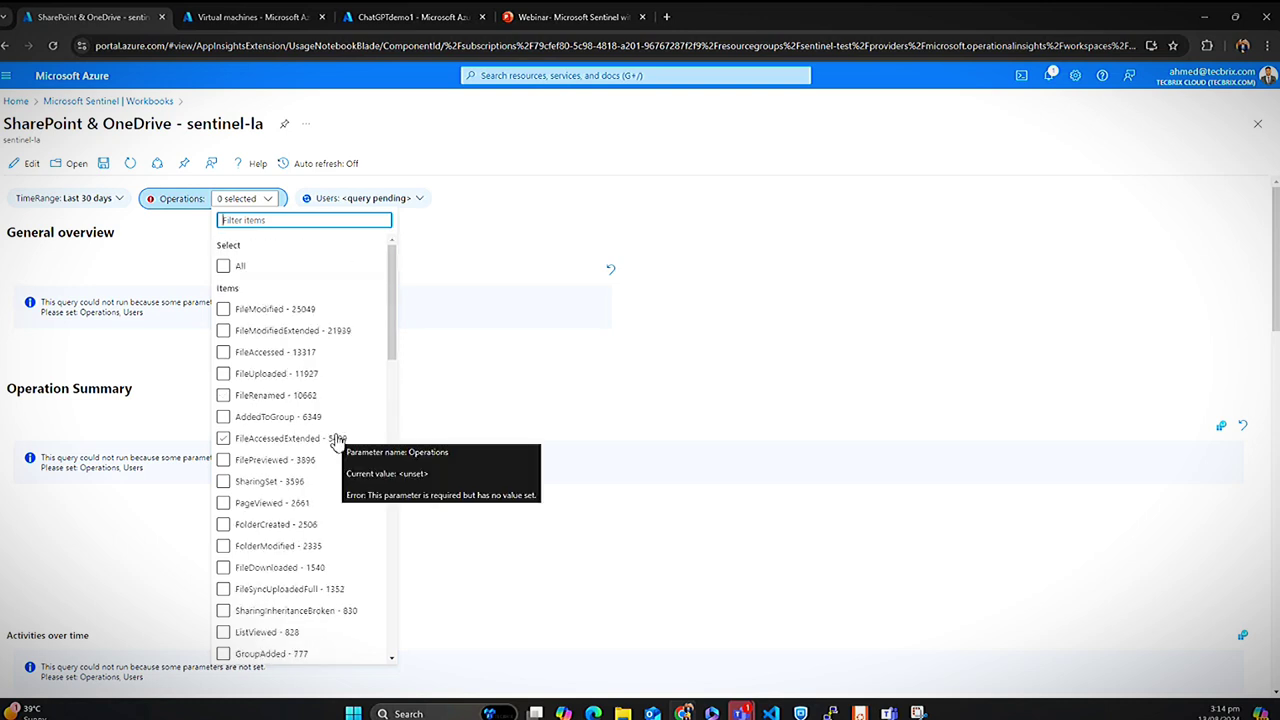
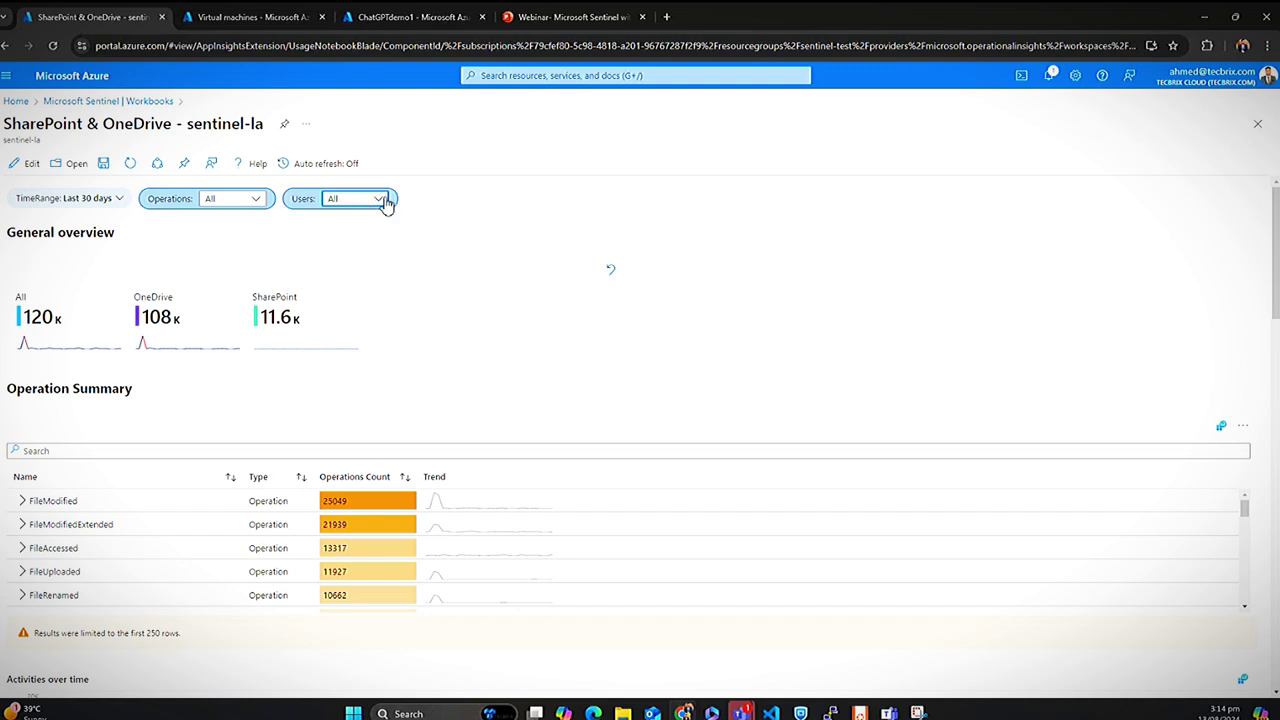
Look through the accounts offered by the Users filter, then review the general overview and Operation Summary.
{"action": "left_click", "coordinate": [385, 201]}
{"action": "scroll", "coordinate": [466, 366], "scroll_direction": "down", "scroll_amount": 4}
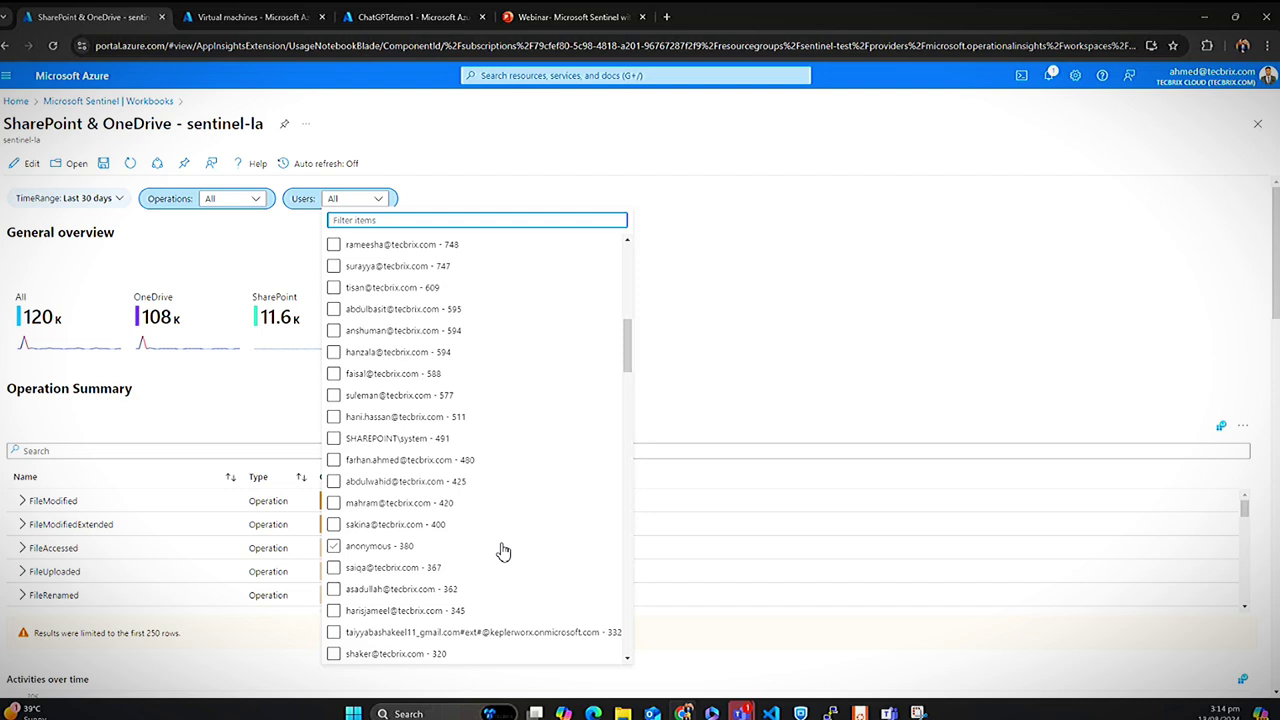
{"action": "scroll", "coordinate": [503, 552], "scroll_direction": "up", "scroll_amount": 5}
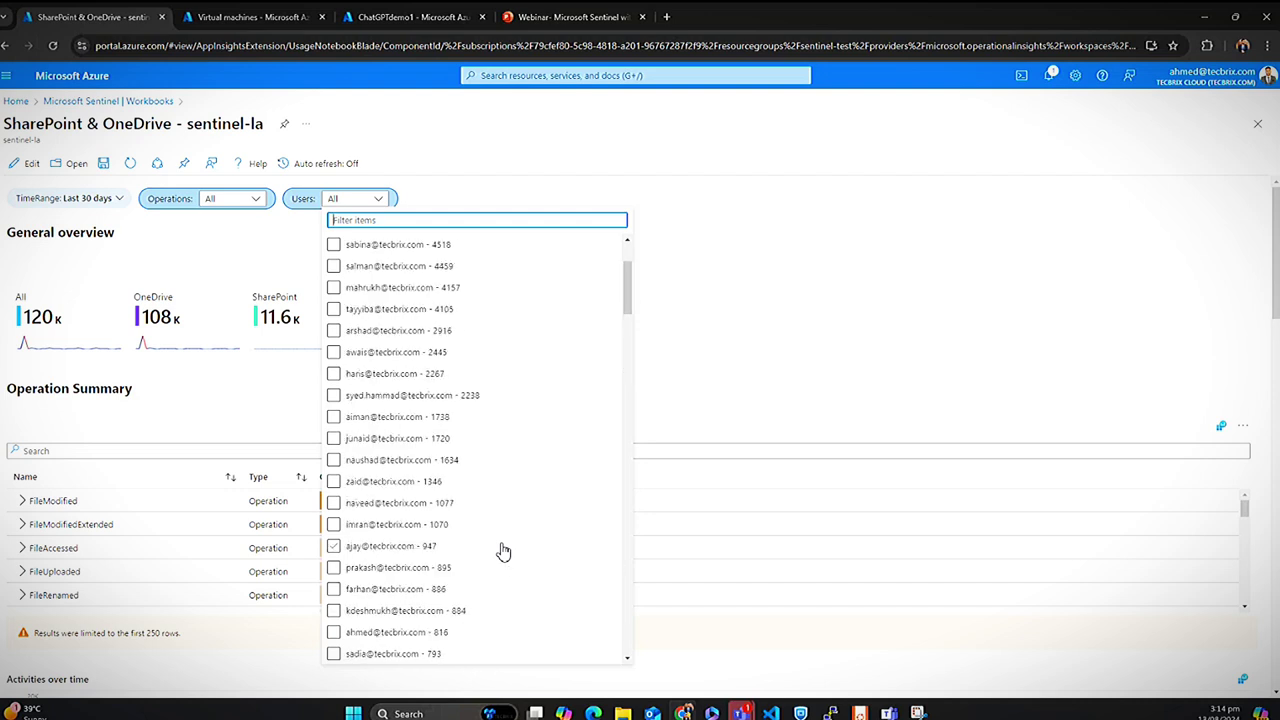
{"action": "scroll", "coordinate": [503, 552], "scroll_direction": "up", "scroll_amount": 2}
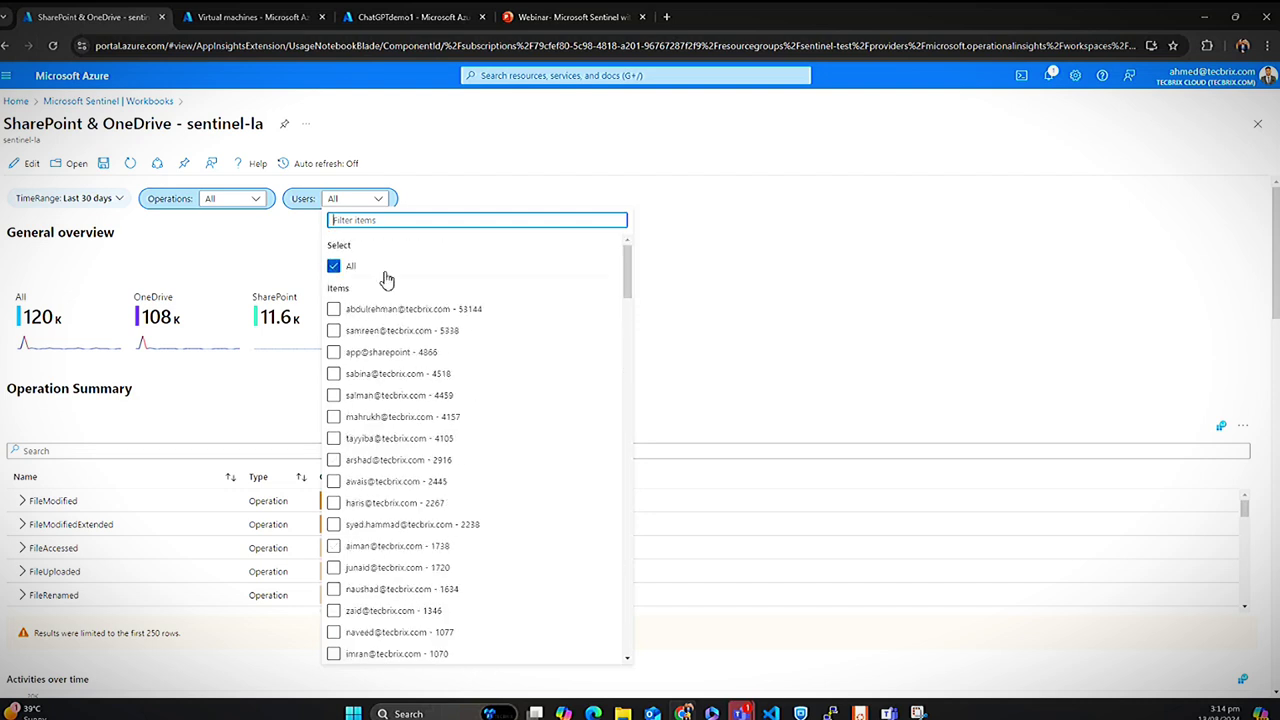
{"action": "left_click", "coordinate": [283, 243]}
{"action": "scroll", "coordinate": [636, 272], "scroll_direction": "down", "scroll_amount": 1}
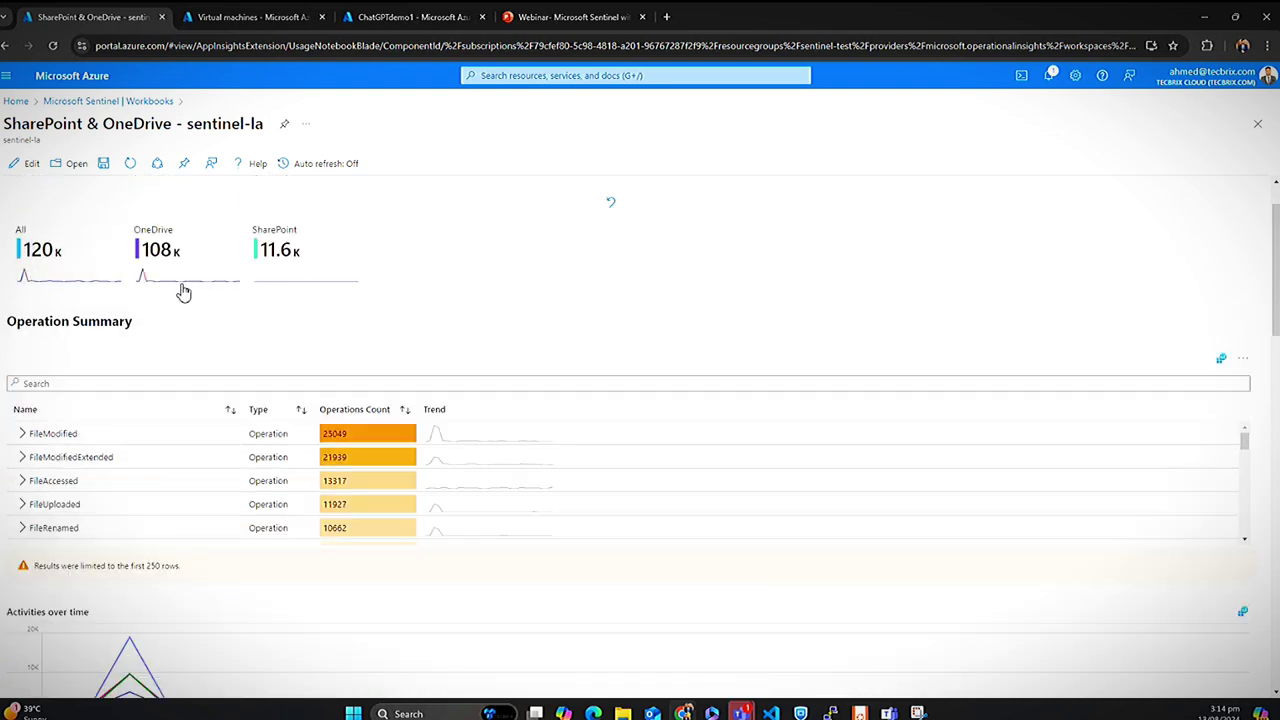
Review the general overview, expand the FileModified operation in the Operation Summary, and look through its per-user operation counts.
{"action": "scroll", "coordinate": [84, 320], "scroll_direction": "up", "scroll_amount": 1}
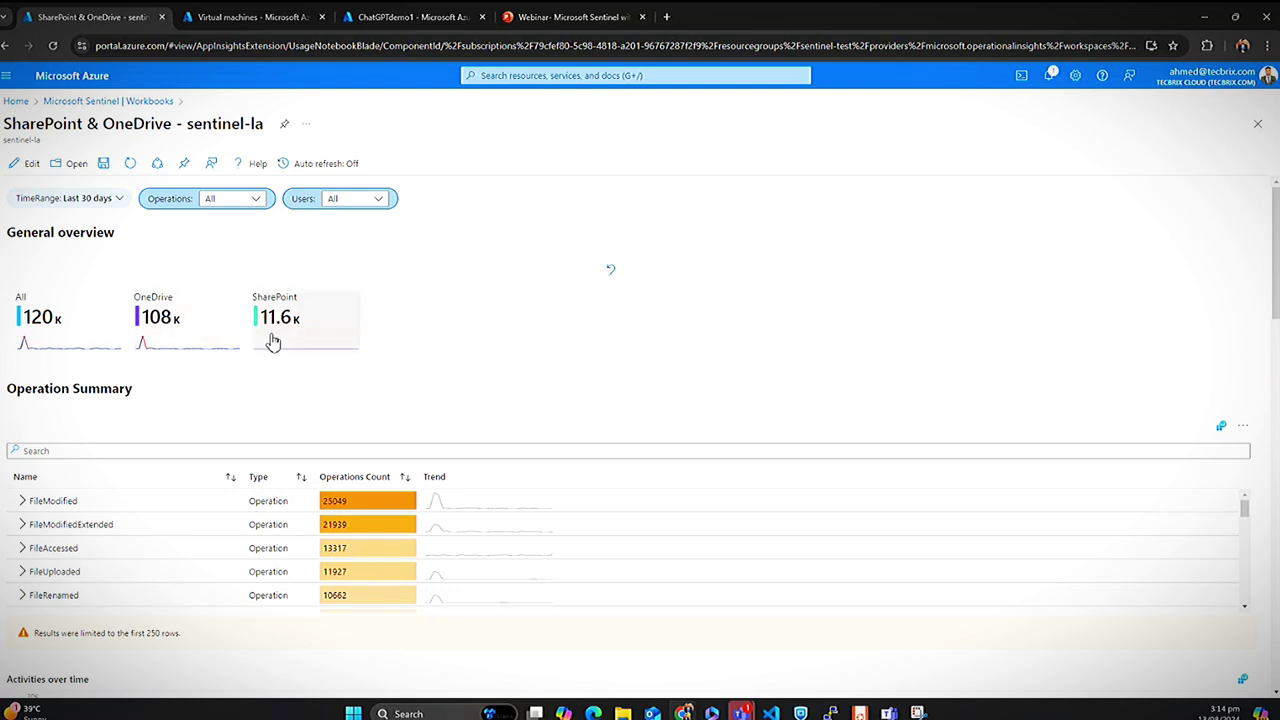
{"action": "scroll", "coordinate": [478, 345], "scroll_direction": "down", "scroll_amount": 1}
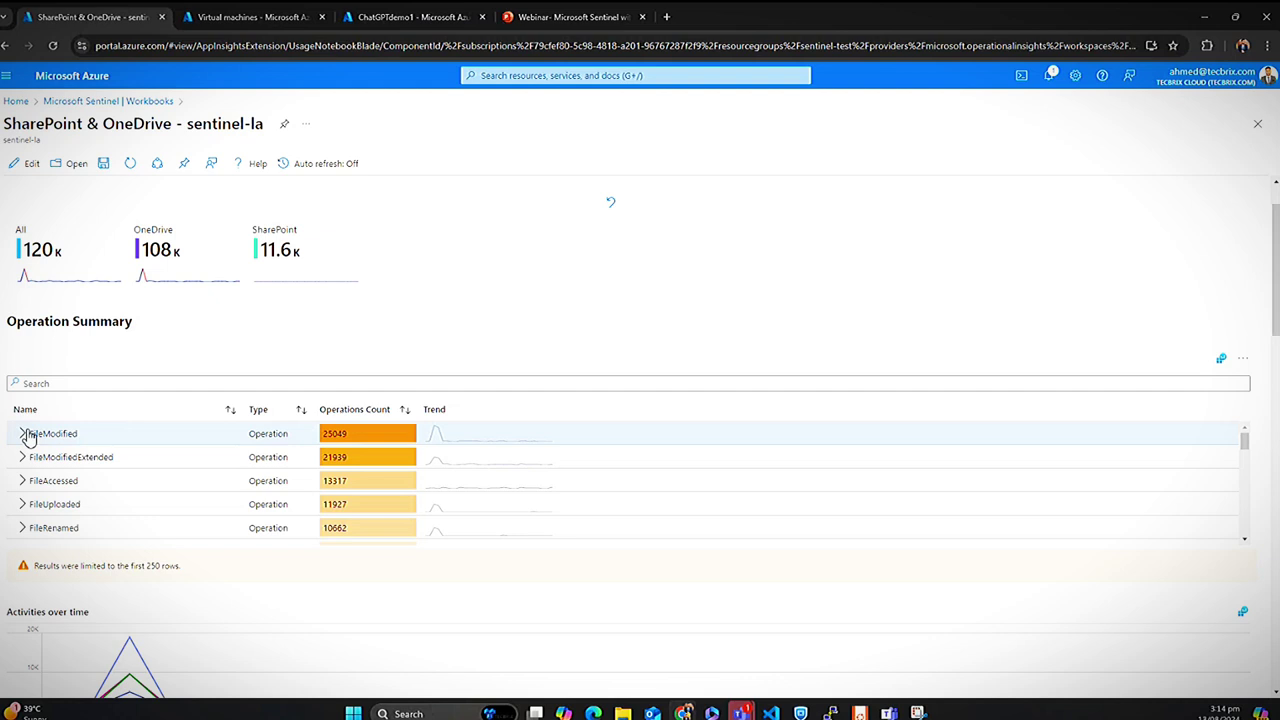
{"action": "scroll", "coordinate": [537, 291], "scroll_direction": "down", "scroll_amount": 2}
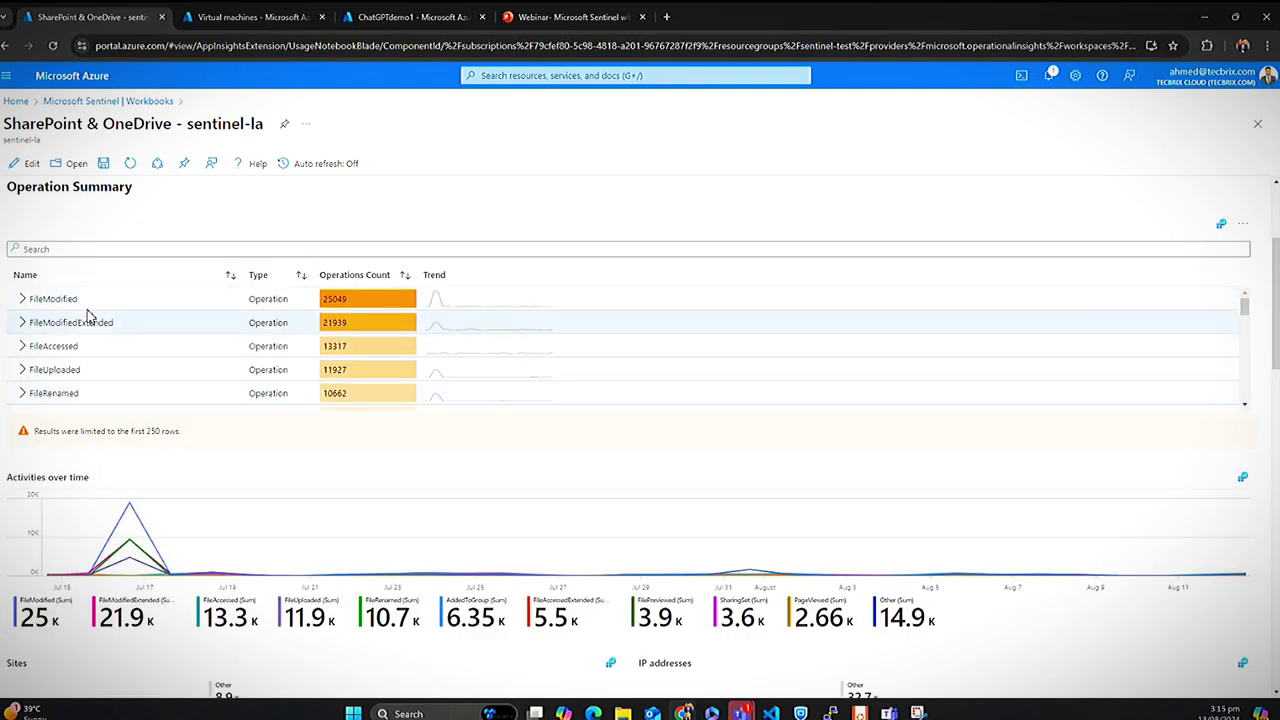
{"action": "left_click", "coordinate": [27, 301]}
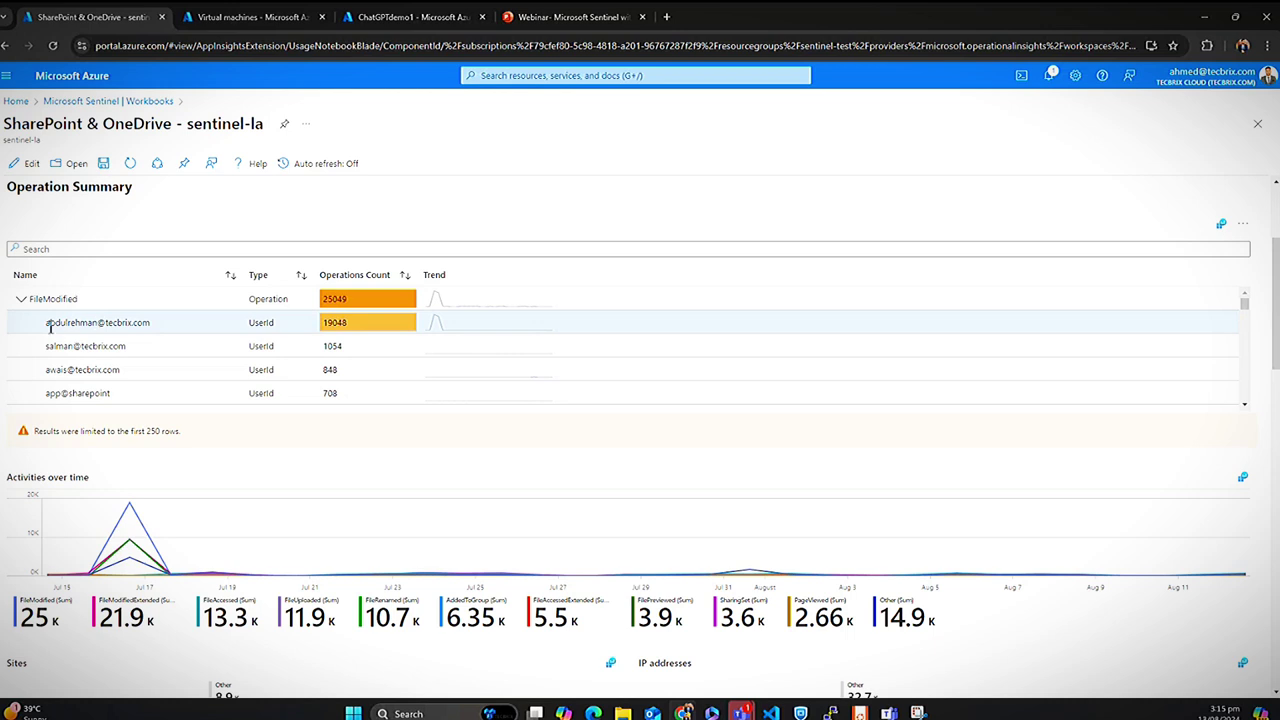
{"action": "scroll", "coordinate": [50, 326], "scroll_direction": "down", "scroll_amount": 3}
{"action": "scroll", "coordinate": [50, 326], "scroll_direction": "up", "scroll_amount": 3}
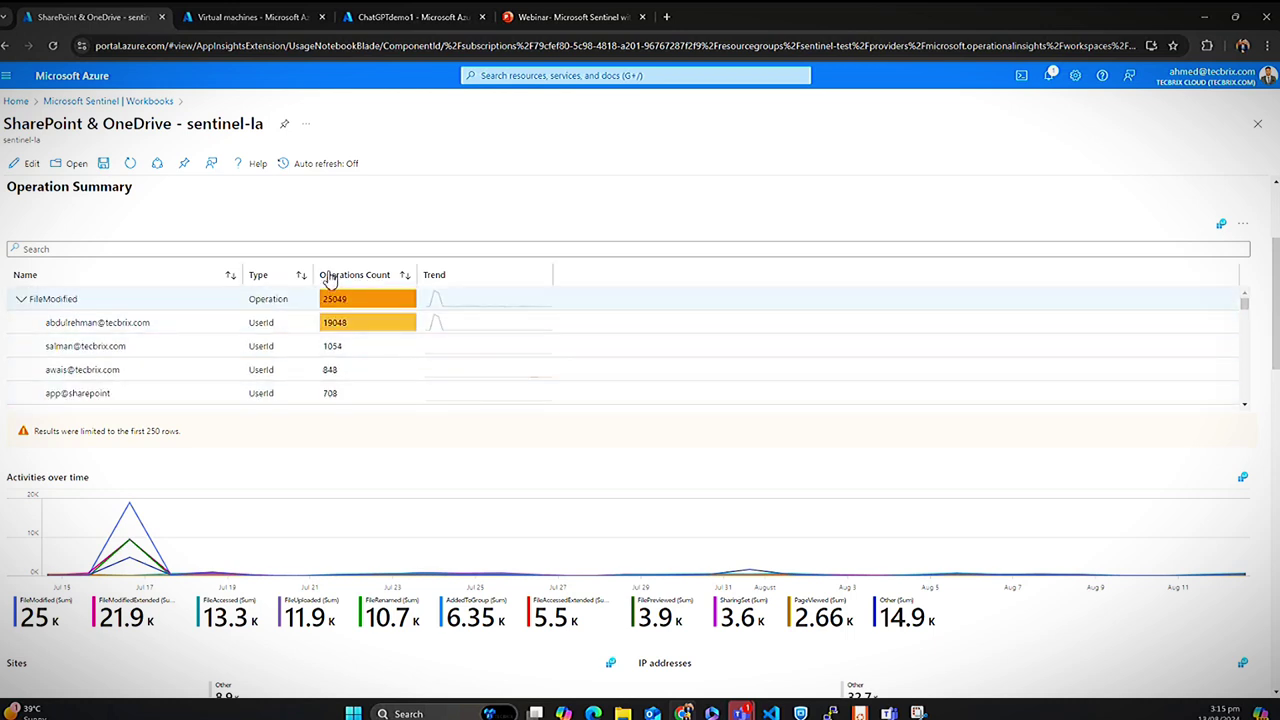
{"action": "scroll", "coordinate": [188, 358], "scroll_direction": "down", "scroll_amount": 10}
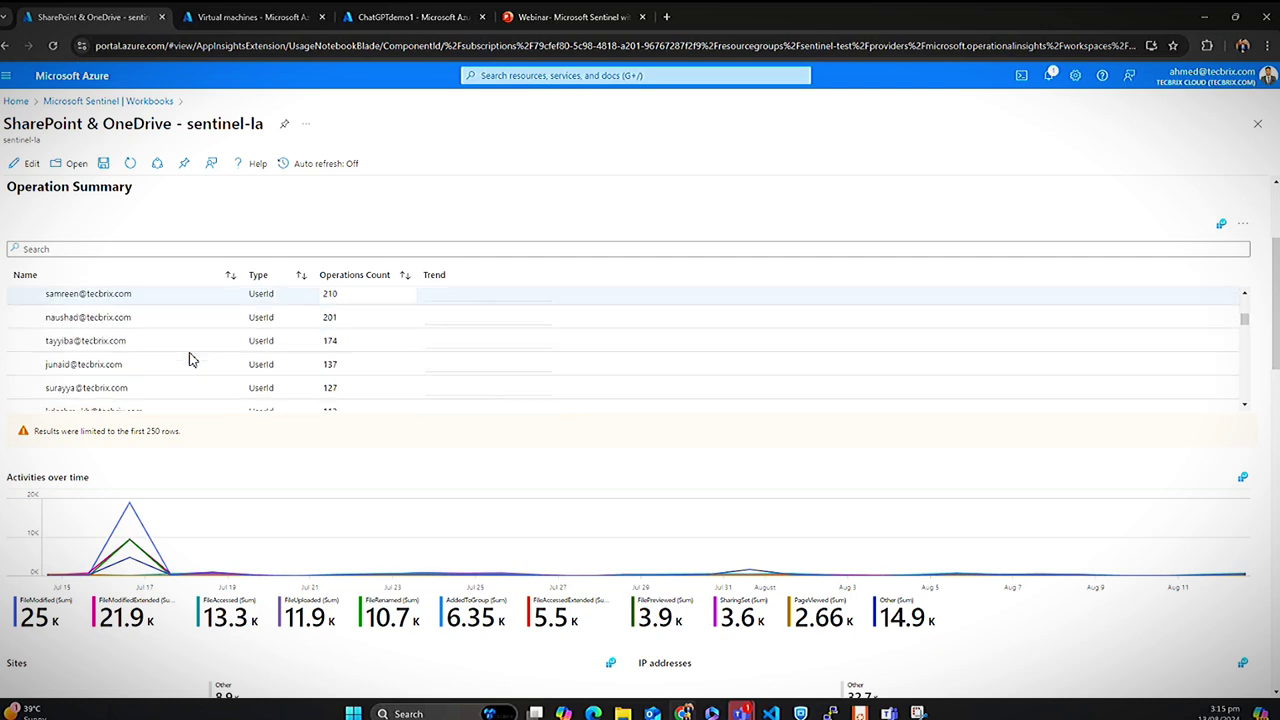
{"action": "scroll", "coordinate": [210, 368], "scroll_direction": "up", "scroll_amount": 4}
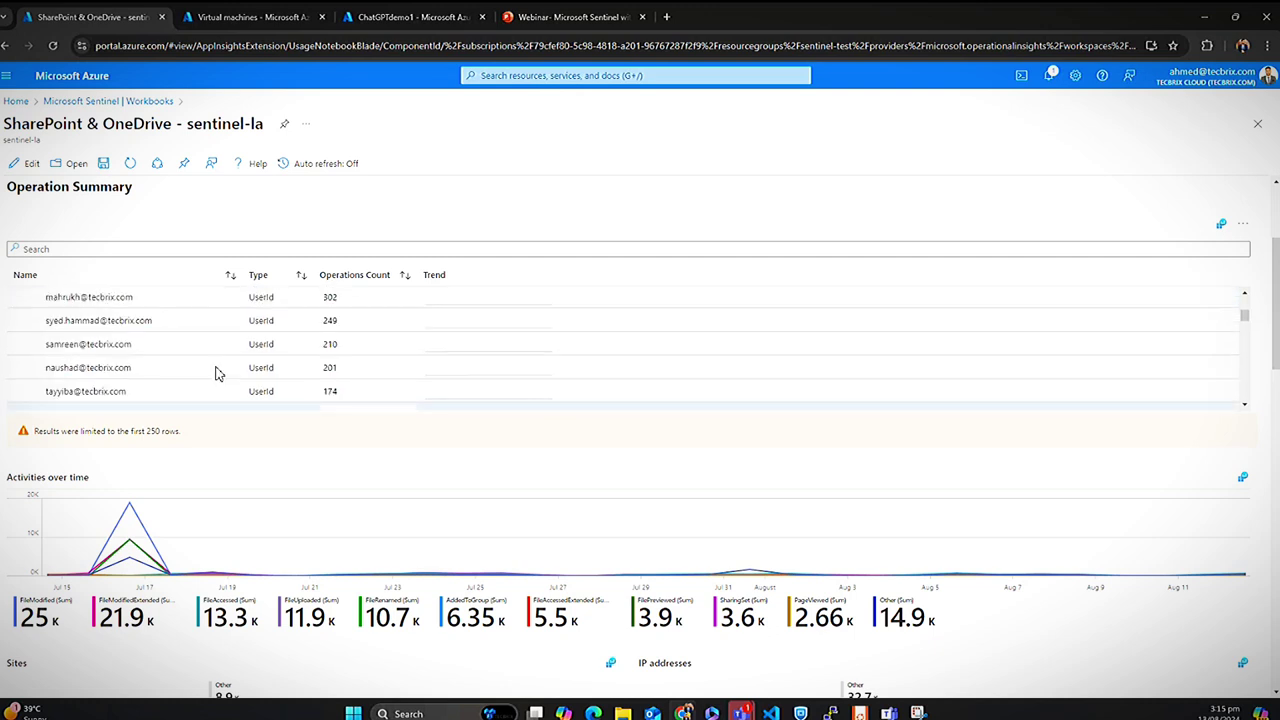
{"action": "scroll", "coordinate": [186, 334], "scroll_direction": "down", "scroll_amount": 4}
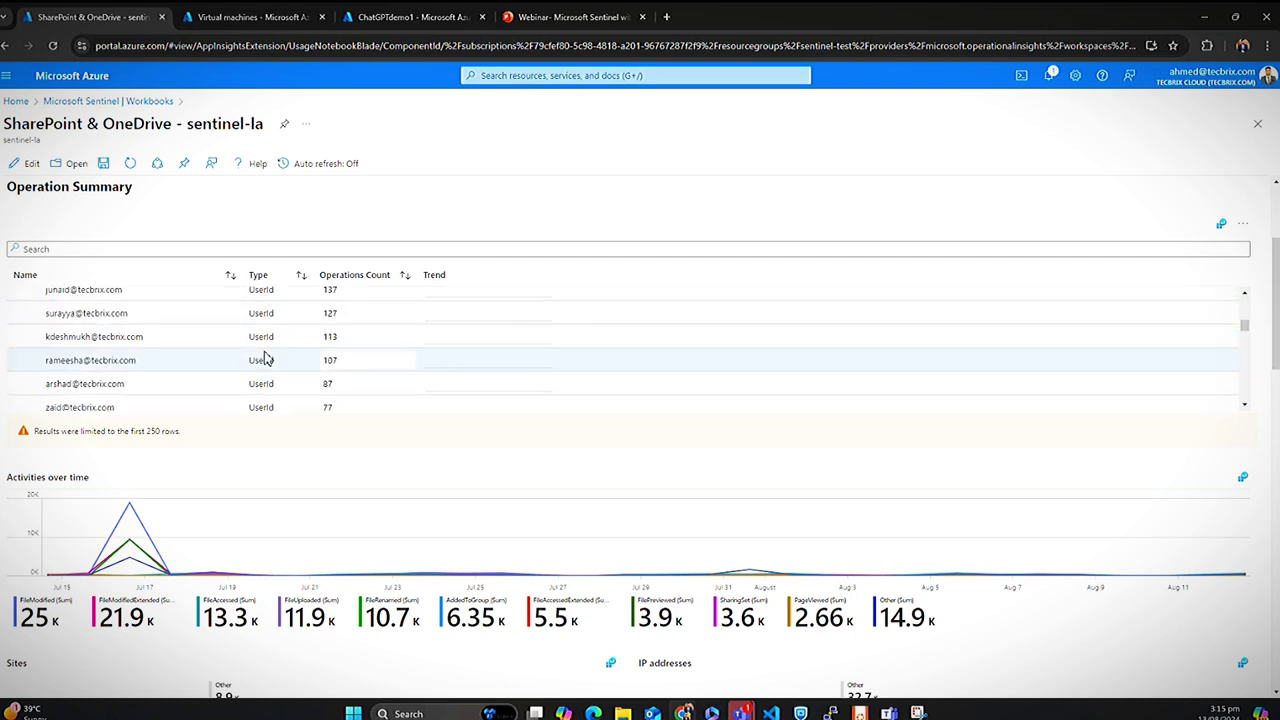
{"action": "scroll", "coordinate": [265, 358], "scroll_direction": "up", "scroll_amount": 10}
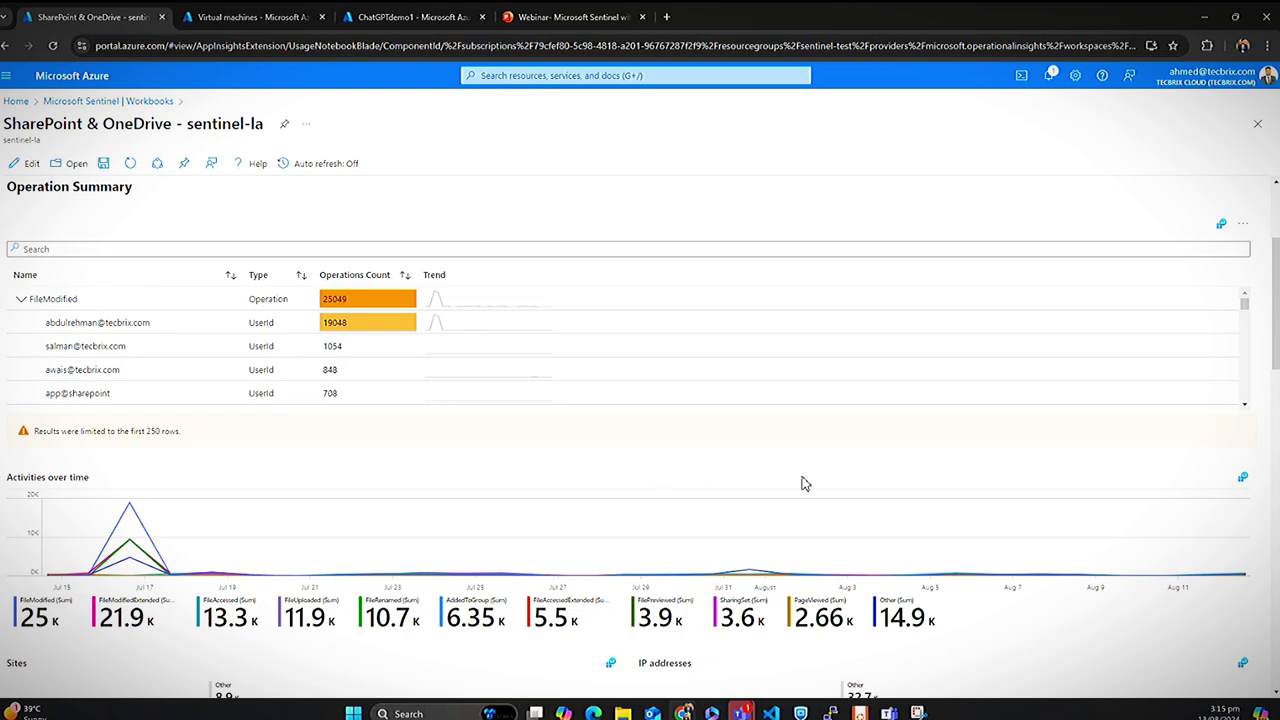
Review the workbook's Sites and IP addresses charts, their detail tables, and the File Operations section.
{"action": "scroll", "coordinate": [805, 484], "scroll_direction": "down", "scroll_amount": 5}
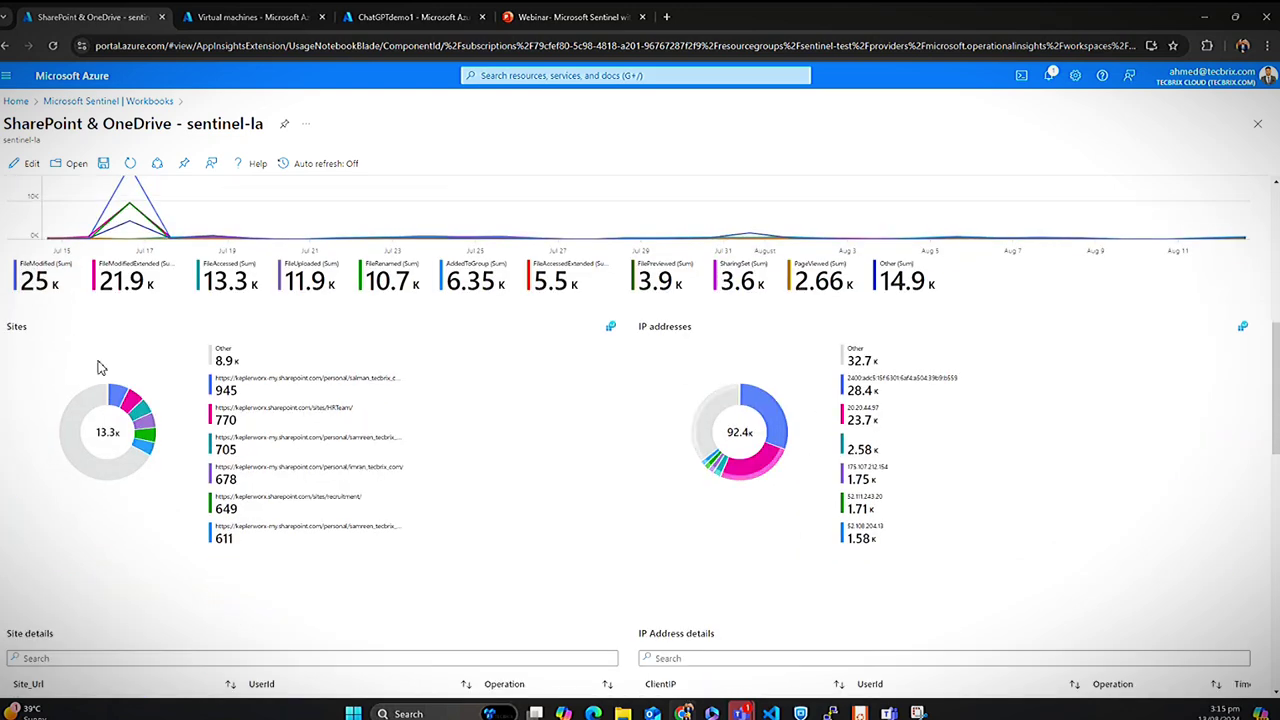
{"action": "scroll", "coordinate": [963, 423], "scroll_direction": "down", "scroll_amount": 3}
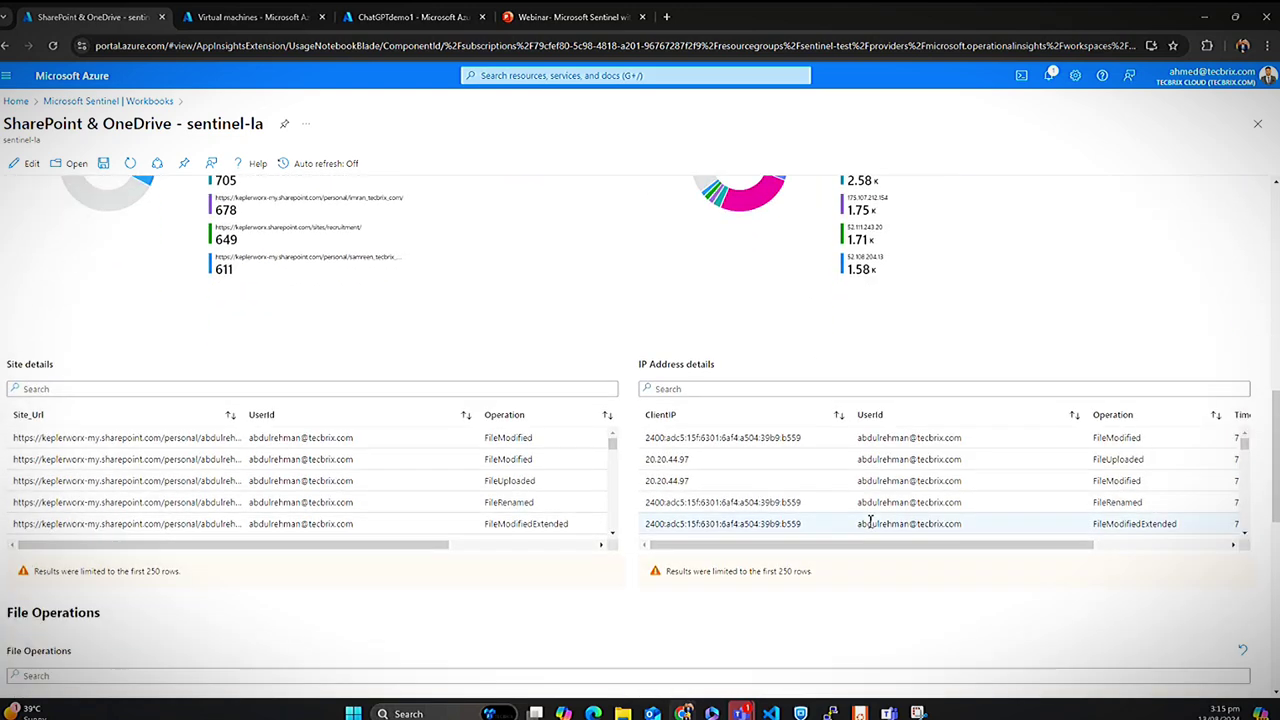
{"action": "left_click_drag", "start_coordinate": [693, 465], "coordinate": [647, 473]}
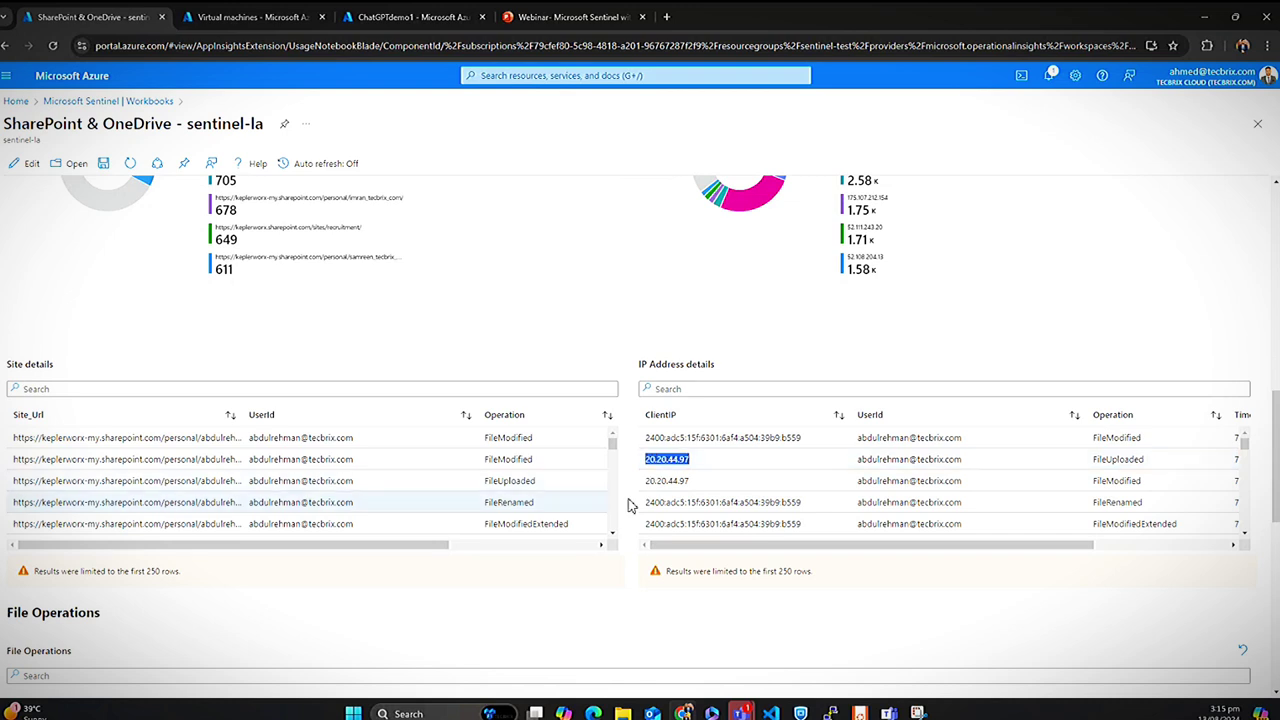
{"action": "scroll", "coordinate": [560, 560], "scroll_direction": "down", "scroll_amount": 2}
{"action": "scroll", "coordinate": [917, 486], "scroll_direction": "down", "scroll_amount": 2}
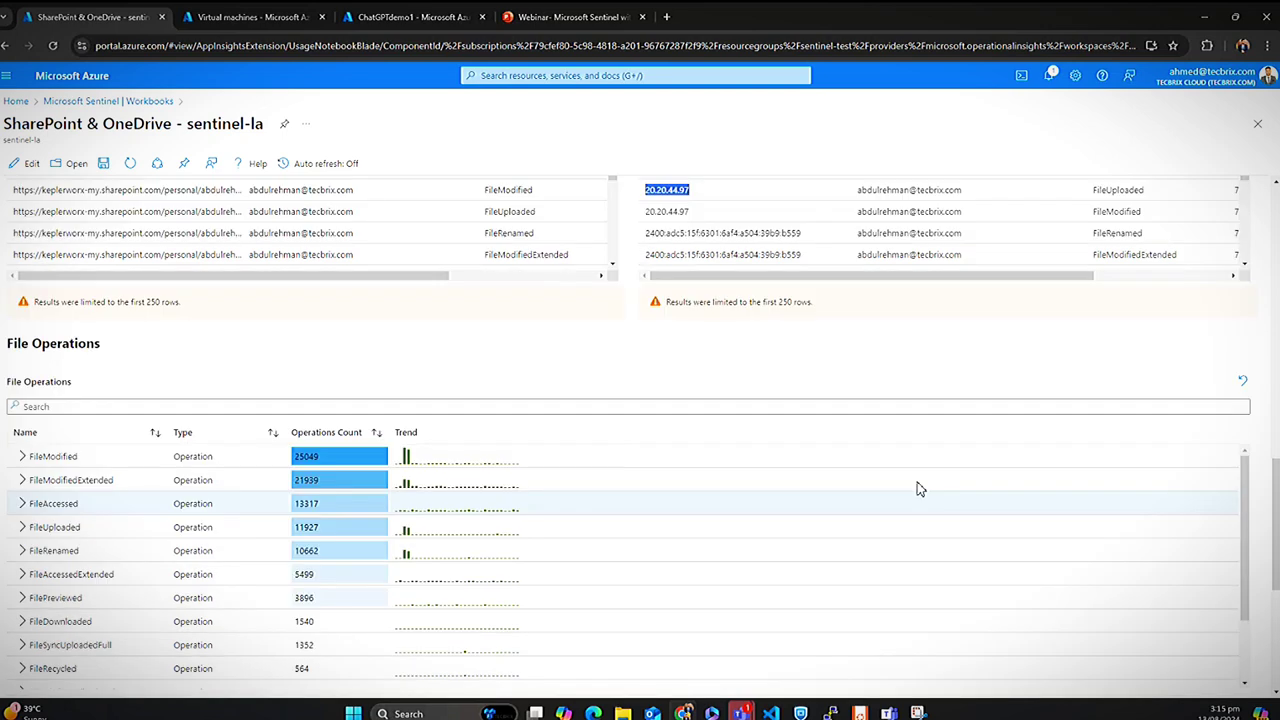
{"action": "scroll", "coordinate": [926, 280], "scroll_direction": "up", "scroll_amount": 15}
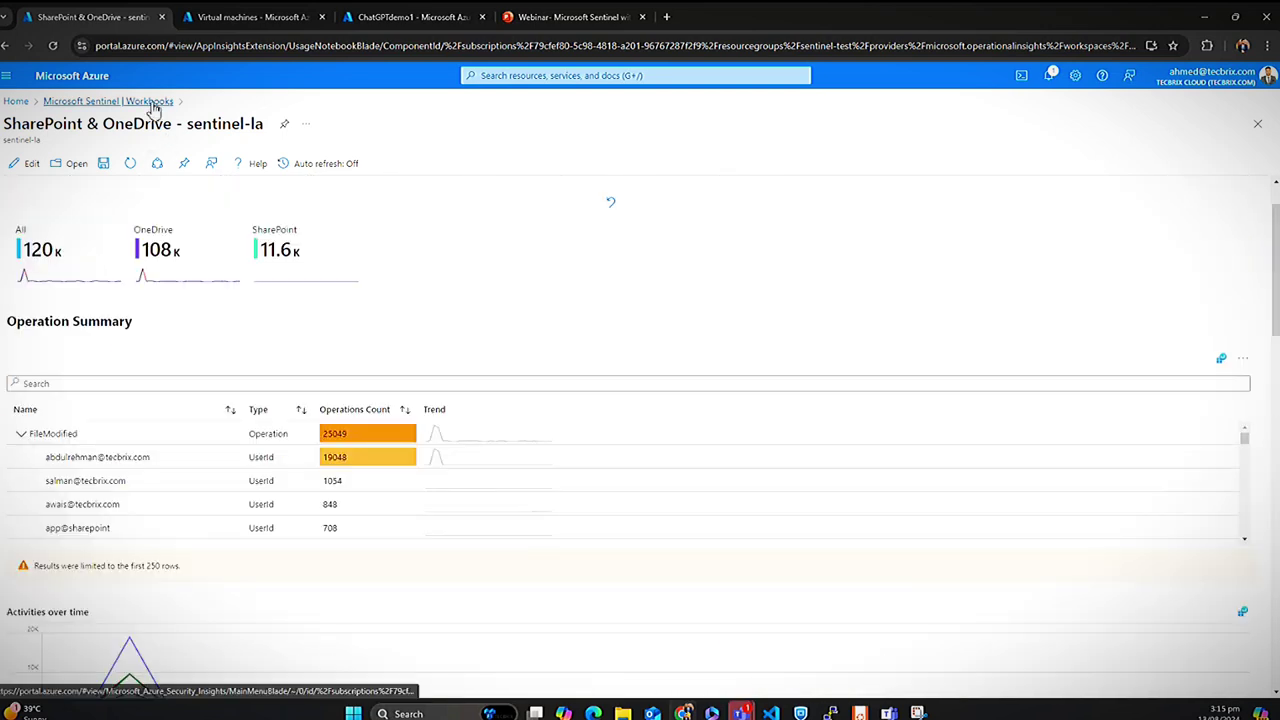
Leave the SharePoint & OneDrive workbook for Sentinel's Analytics page and look through the available rule templates.
{"action": "left_click", "coordinate": [162, 101]}
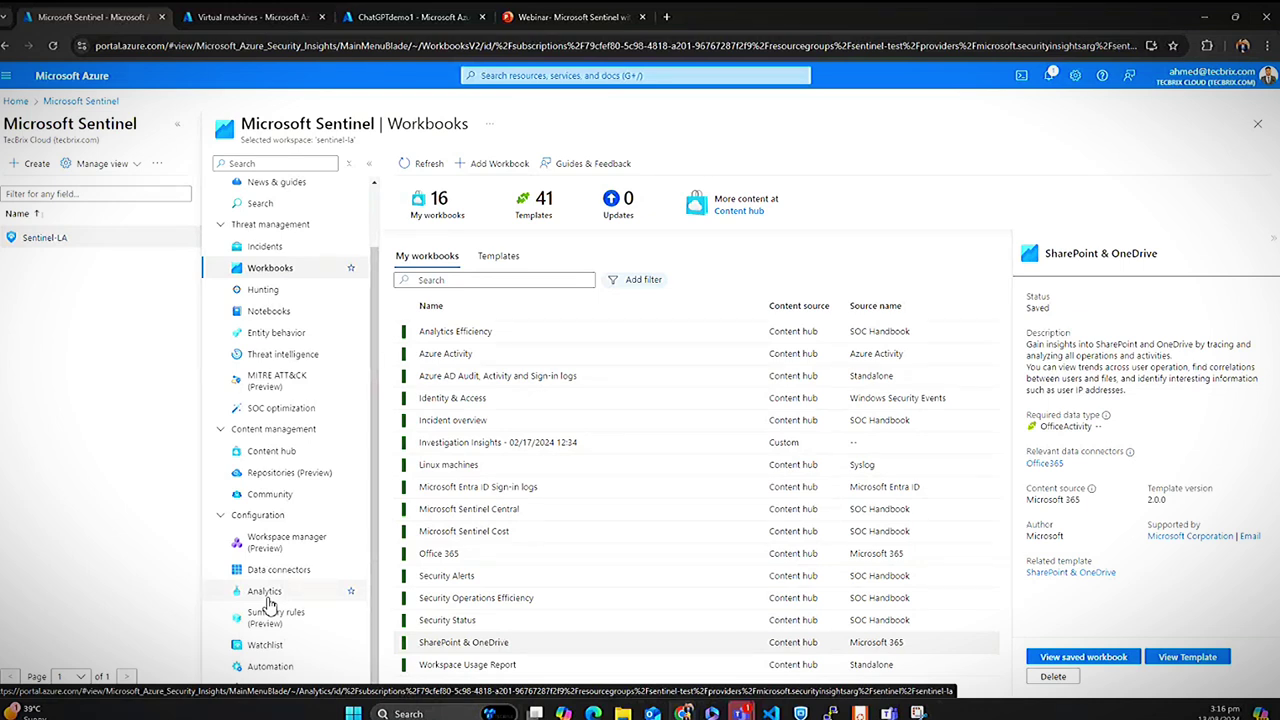
{"action": "left_click", "coordinate": [265, 592]}
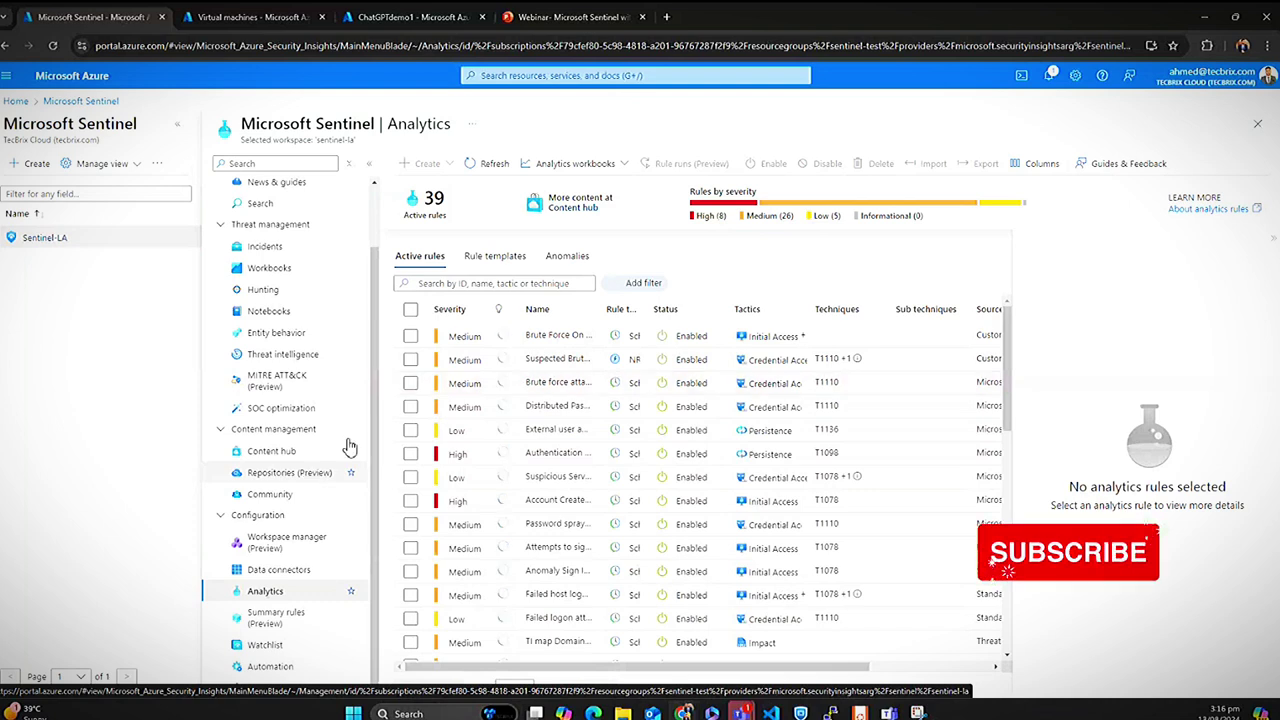
{"action": "left_click", "coordinate": [493, 258]}
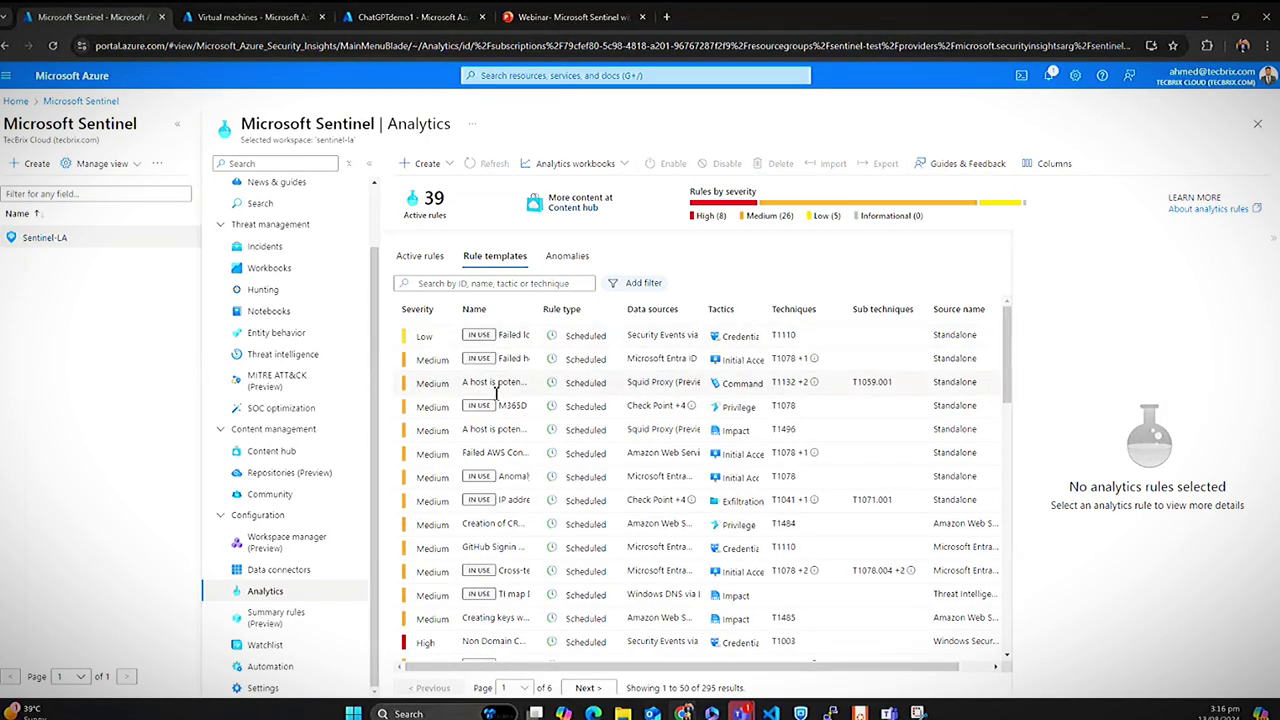
{"action": "scroll", "coordinate": [490, 497], "scroll_direction": "down", "scroll_amount": 2}
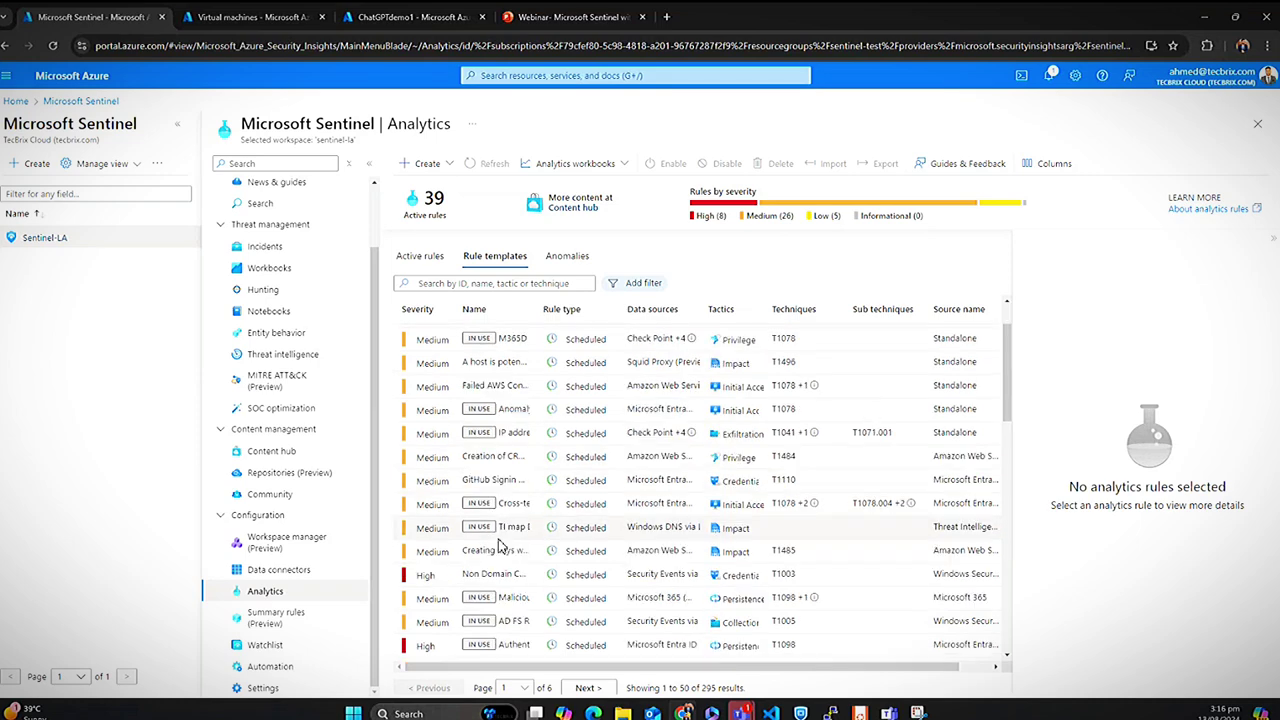
{"action": "scroll", "coordinate": [500, 545], "scroll_direction": "down", "scroll_amount": 1}
{"action": "scroll", "coordinate": [500, 545], "scroll_direction": "up", "scroll_amount": 2}
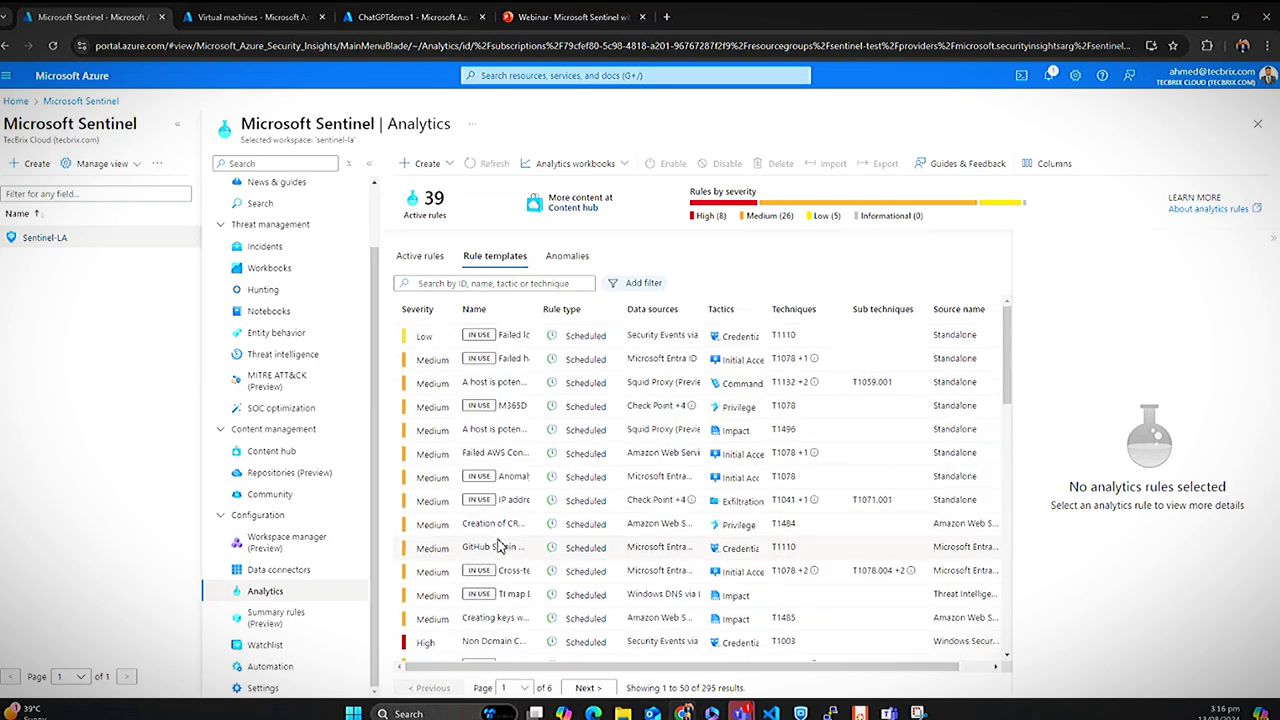
Show the active analytics rules, widen the Name column to reveal the rule names, and look through the list.
{"action": "left_click", "coordinate": [430, 258]}
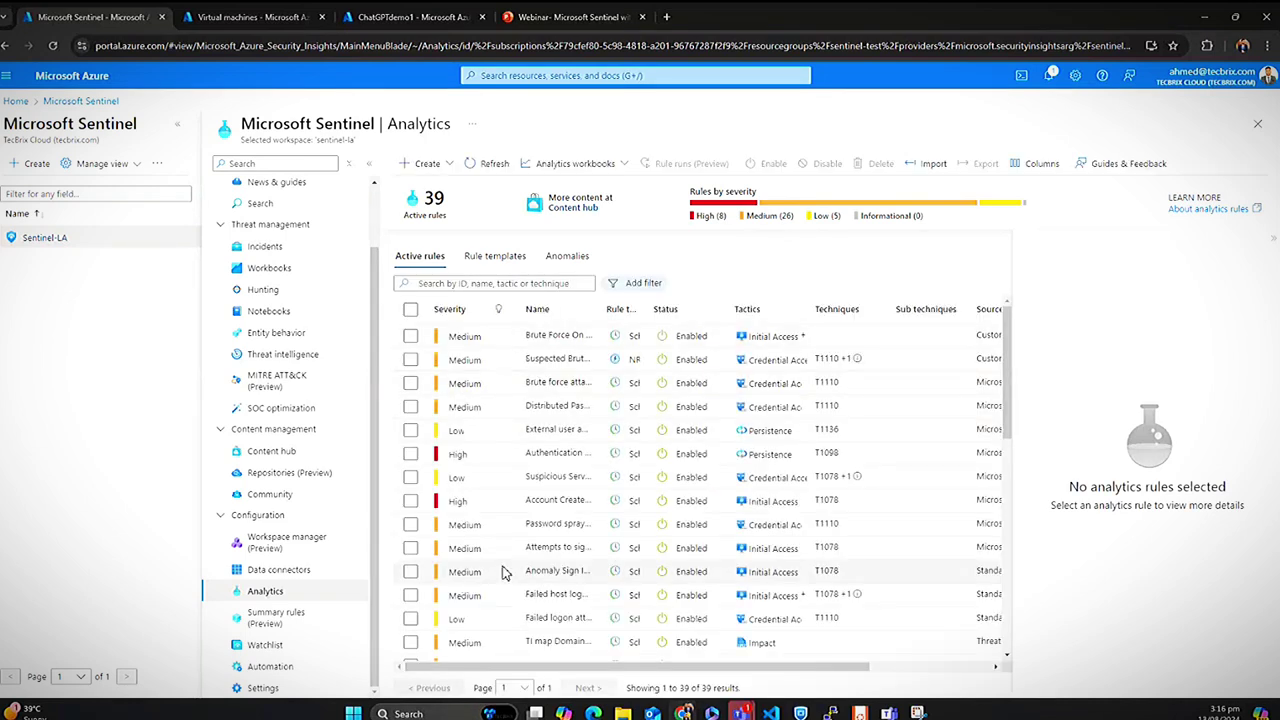
{"action": "scroll", "coordinate": [503, 571], "scroll_direction": "down", "scroll_amount": 5}
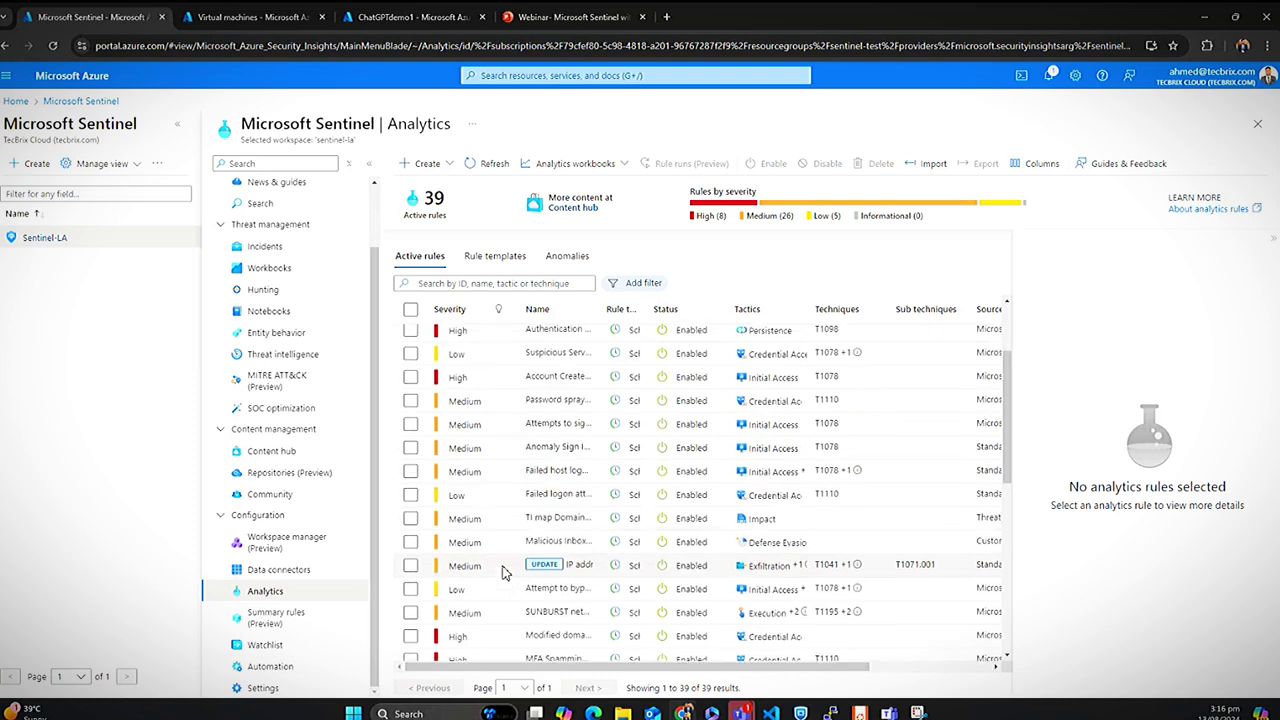
{"action": "scroll", "coordinate": [532, 404], "scroll_direction": "up", "scroll_amount": 5}
{"action": "left_click_drag", "start_coordinate": [600, 309], "coordinate": [708, 296]}
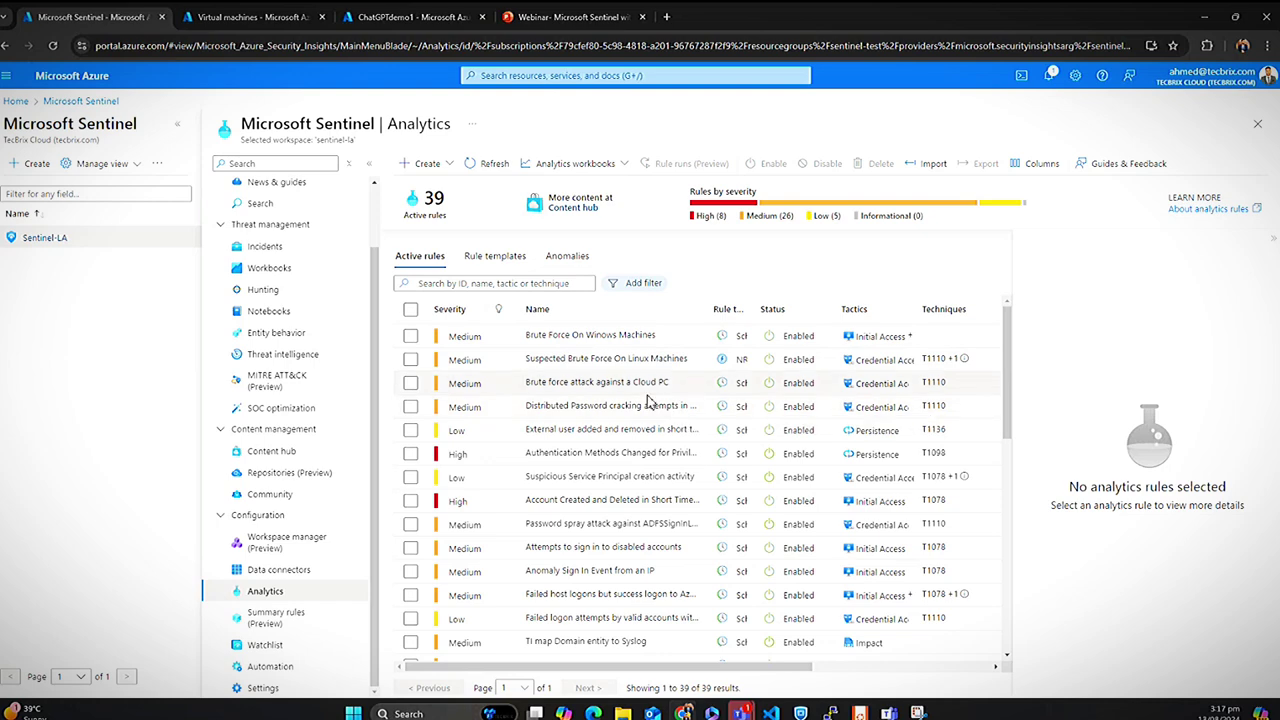
{"action": "scroll", "coordinate": [648, 405], "scroll_direction": "down", "scroll_amount": 1}
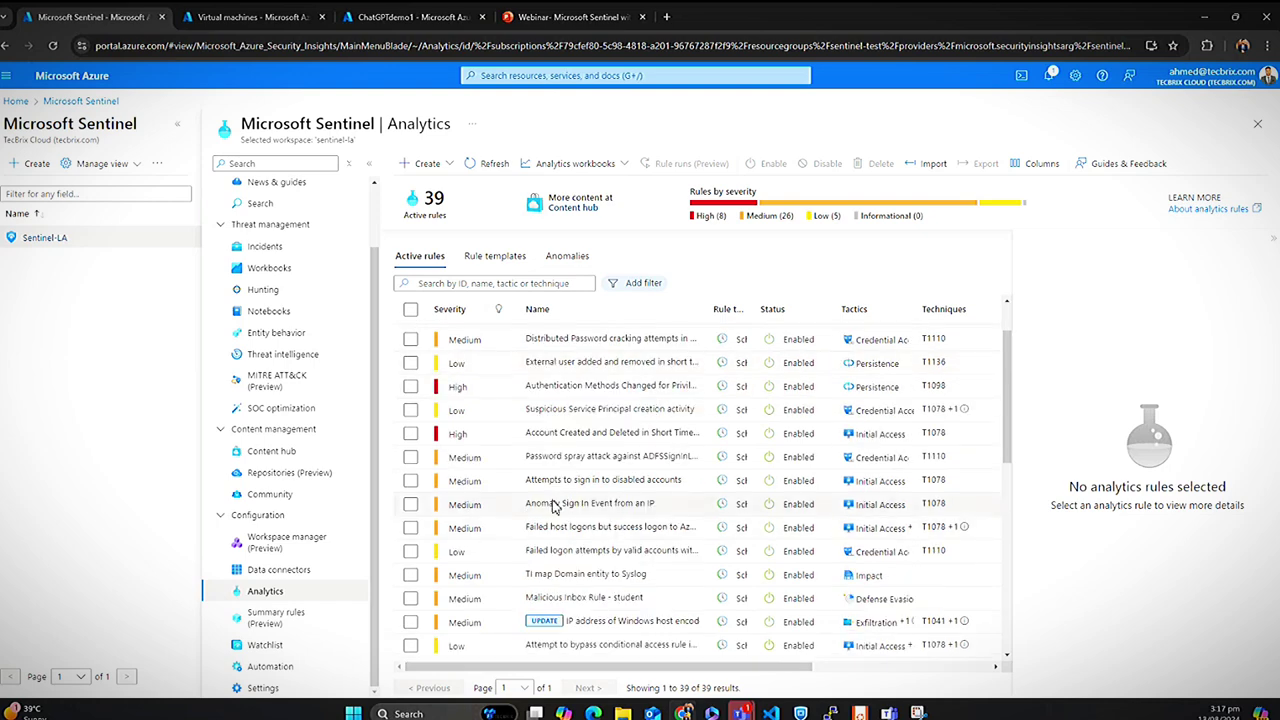
{"action": "scroll", "coordinate": [614, 497], "scroll_direction": "down", "scroll_amount": 1}
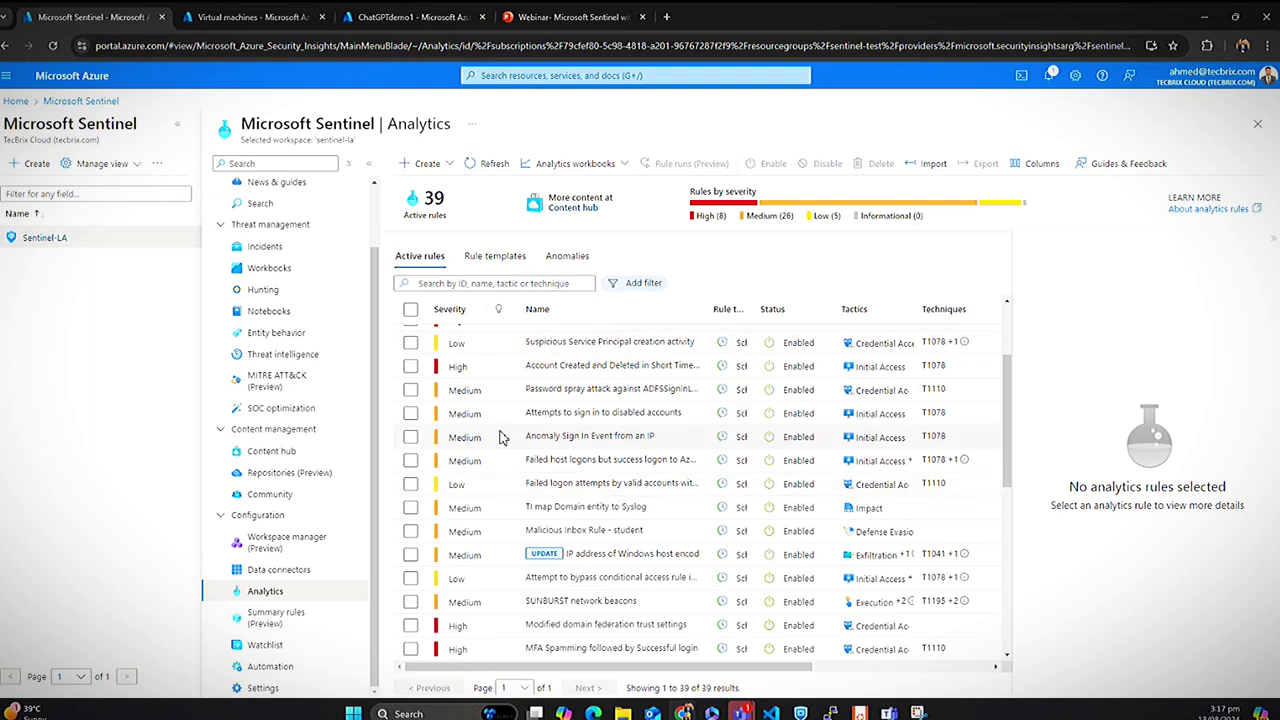
{"action": "scroll", "coordinate": [567, 460], "scroll_direction": "up", "scroll_amount": 2}
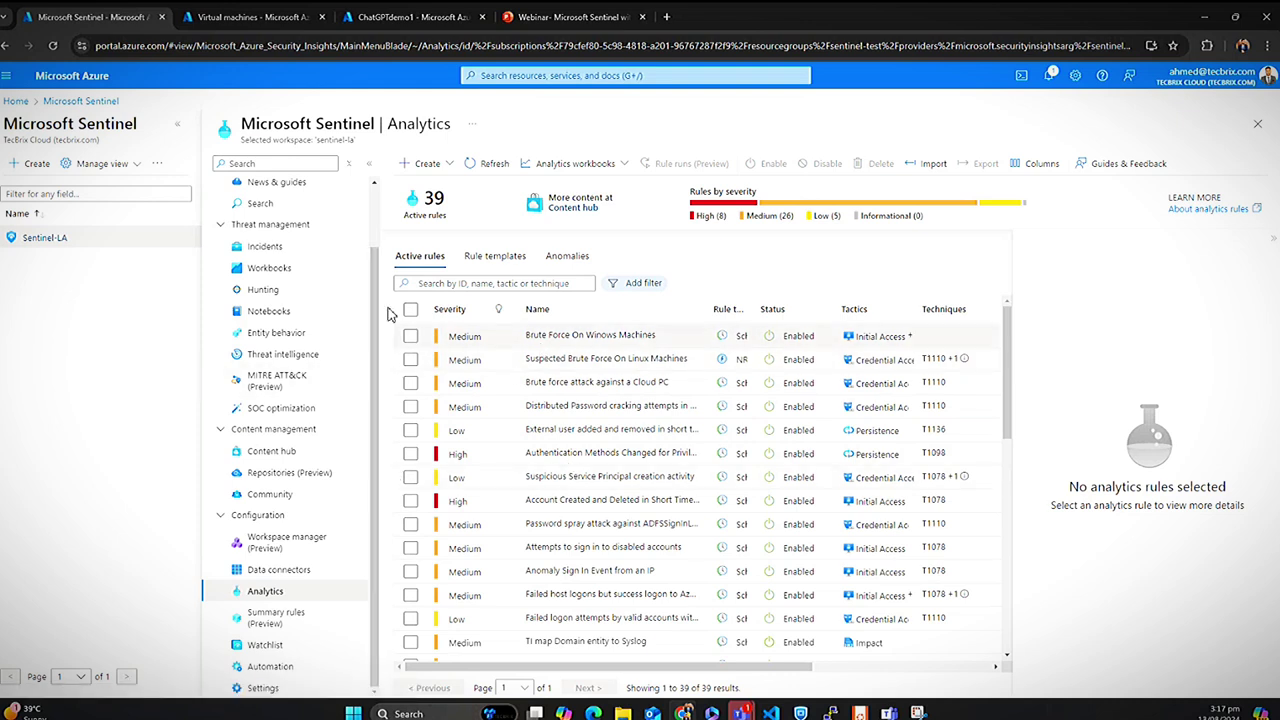
Open the Sentinel incidents list and widen its Title column.
{"action": "left_click", "coordinate": [270, 247]}
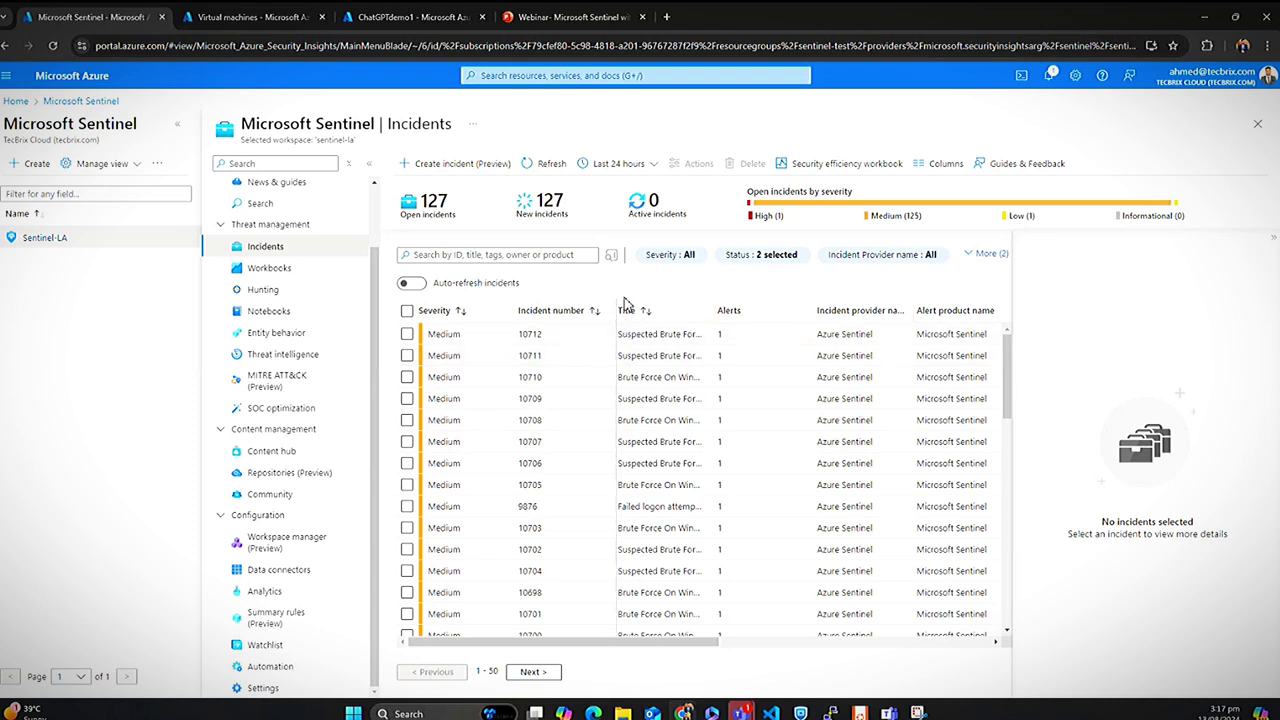
{"action": "left_click_drag", "start_coordinate": [612, 310], "coordinate": [614, 310]}
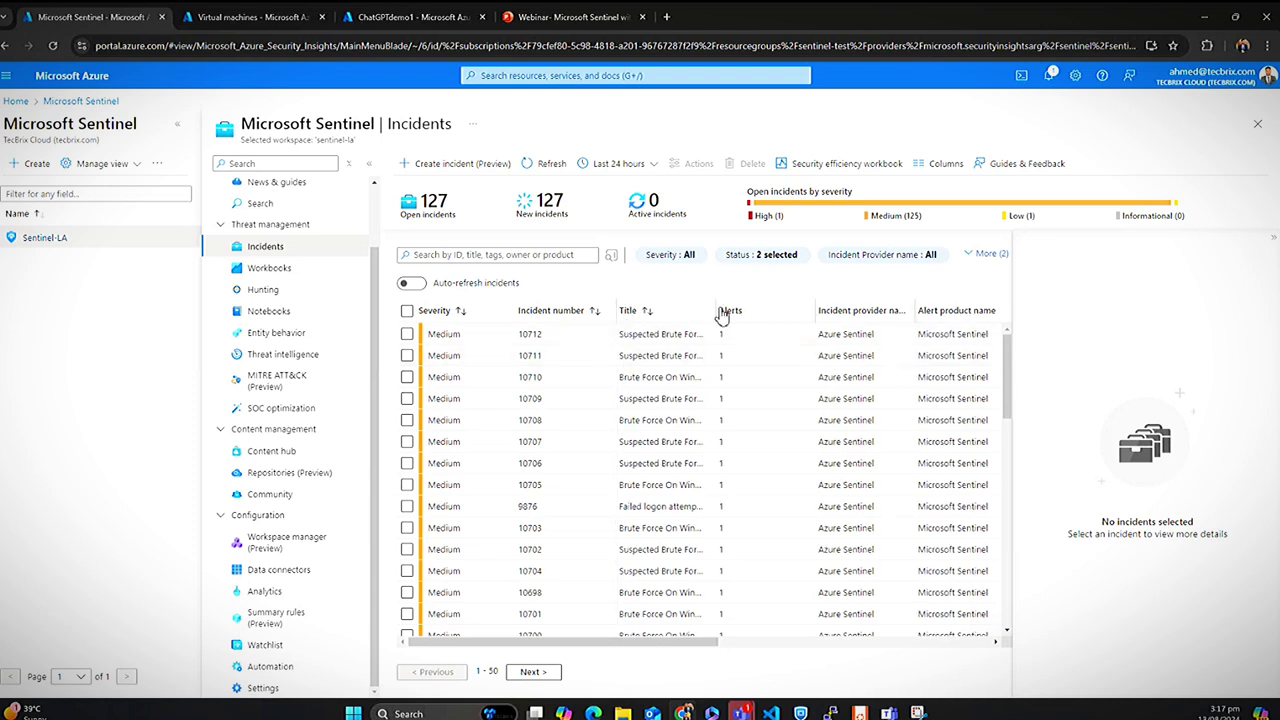
{"action": "left_click_drag", "start_coordinate": [716, 303], "coordinate": [750, 300]}
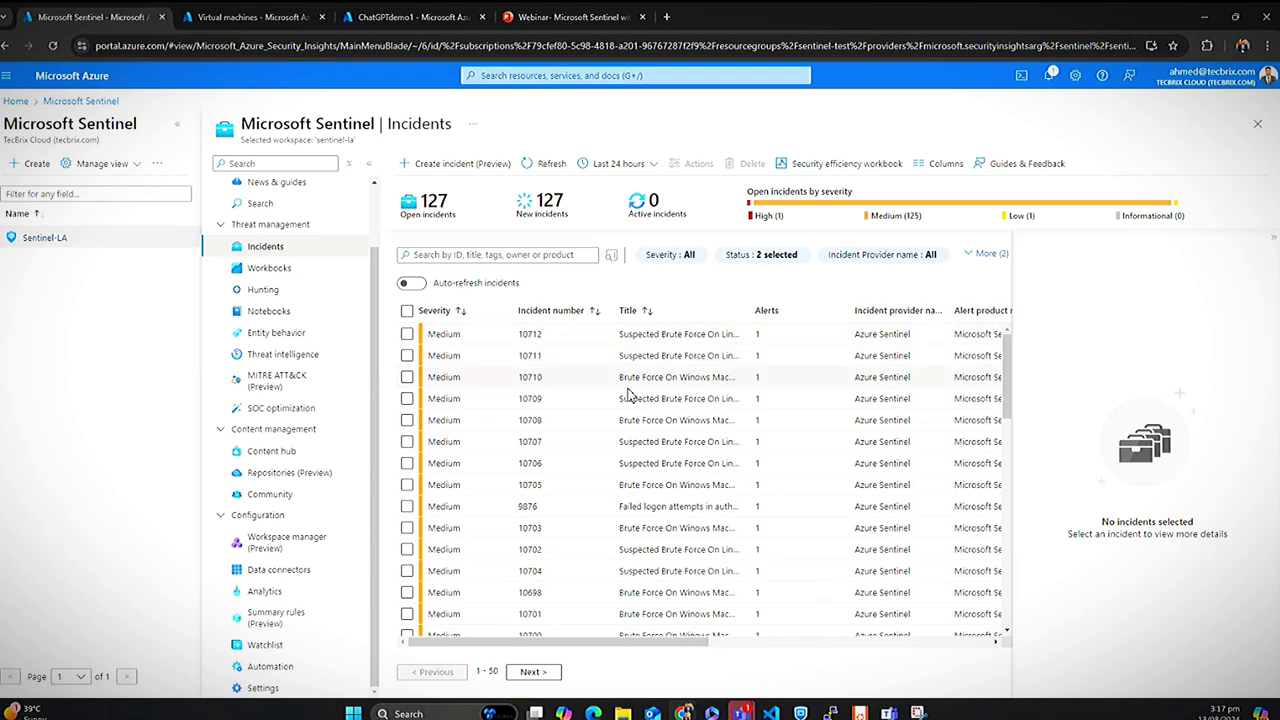
Browse the incidents and select the "Failed logon attempts in authpriv" incident to show its details.
{"action": "scroll", "coordinate": [665, 385], "scroll_direction": "down", "scroll_amount": 3}
{"action": "scroll", "coordinate": [665, 385], "scroll_direction": "up", "scroll_amount": 1}
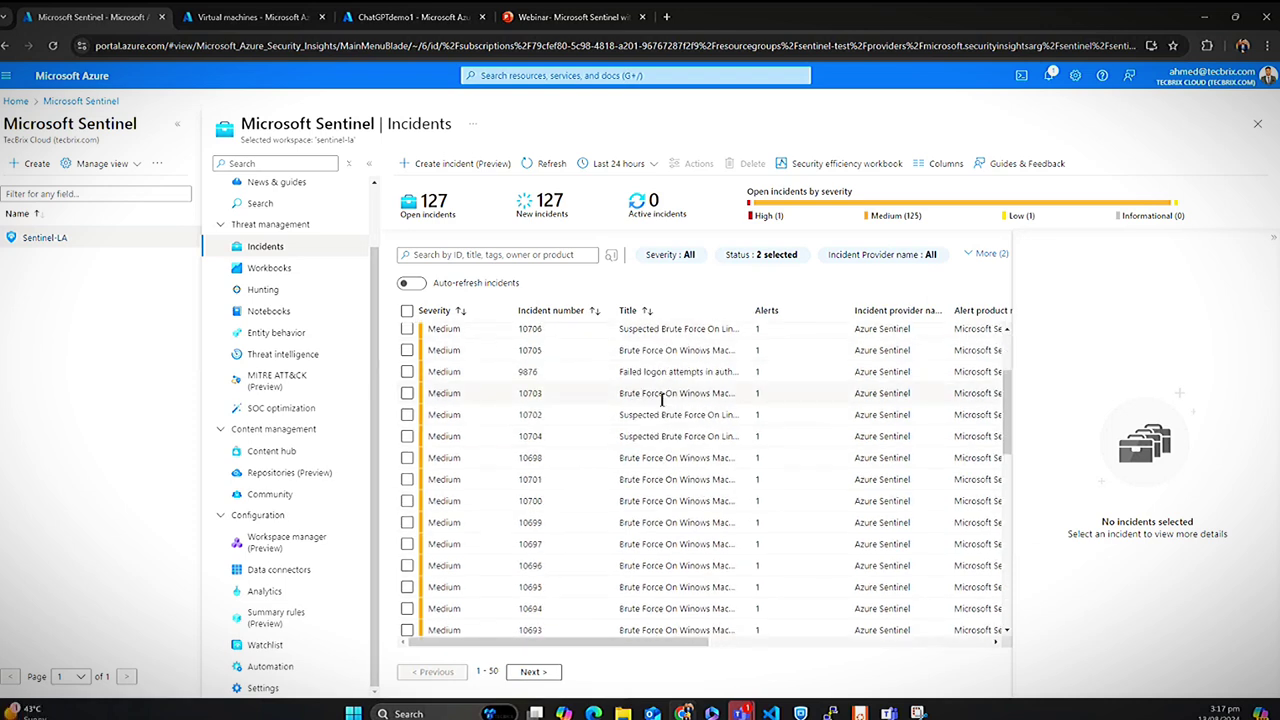
{"action": "left_click_drag", "start_coordinate": [675, 375], "coordinate": [742, 378]}
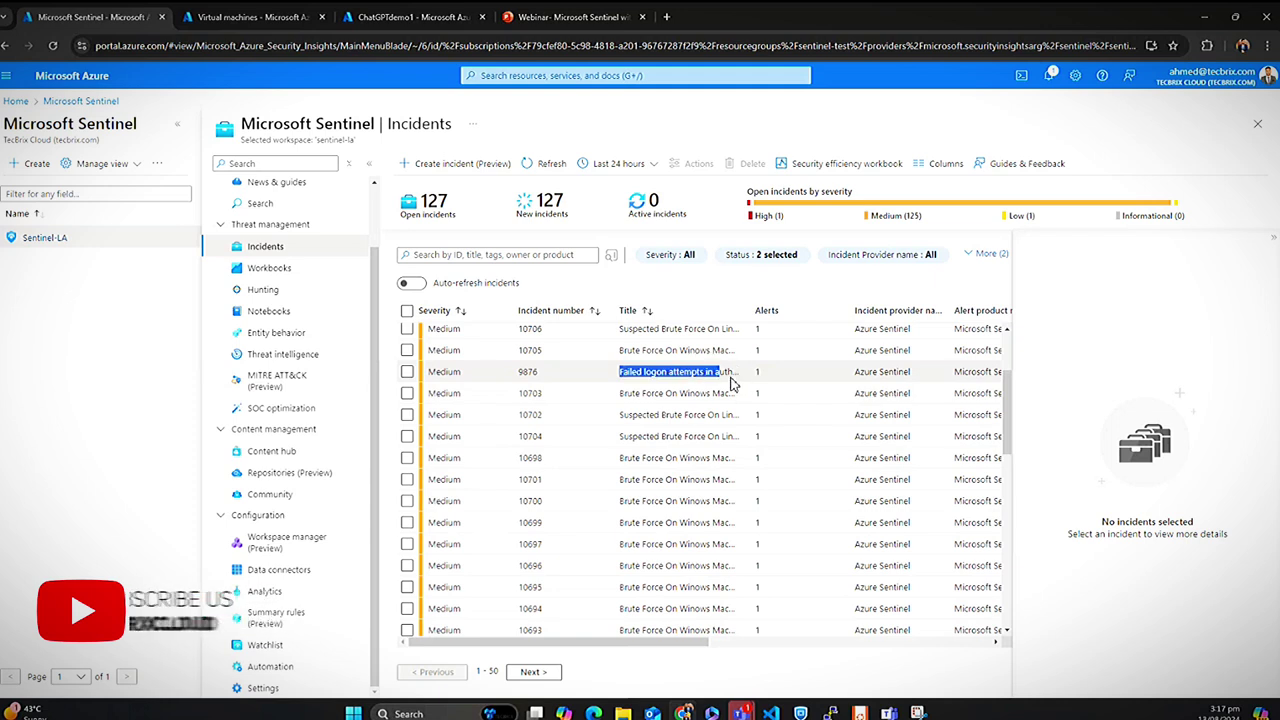
{"action": "left_click", "coordinate": [733, 373]}
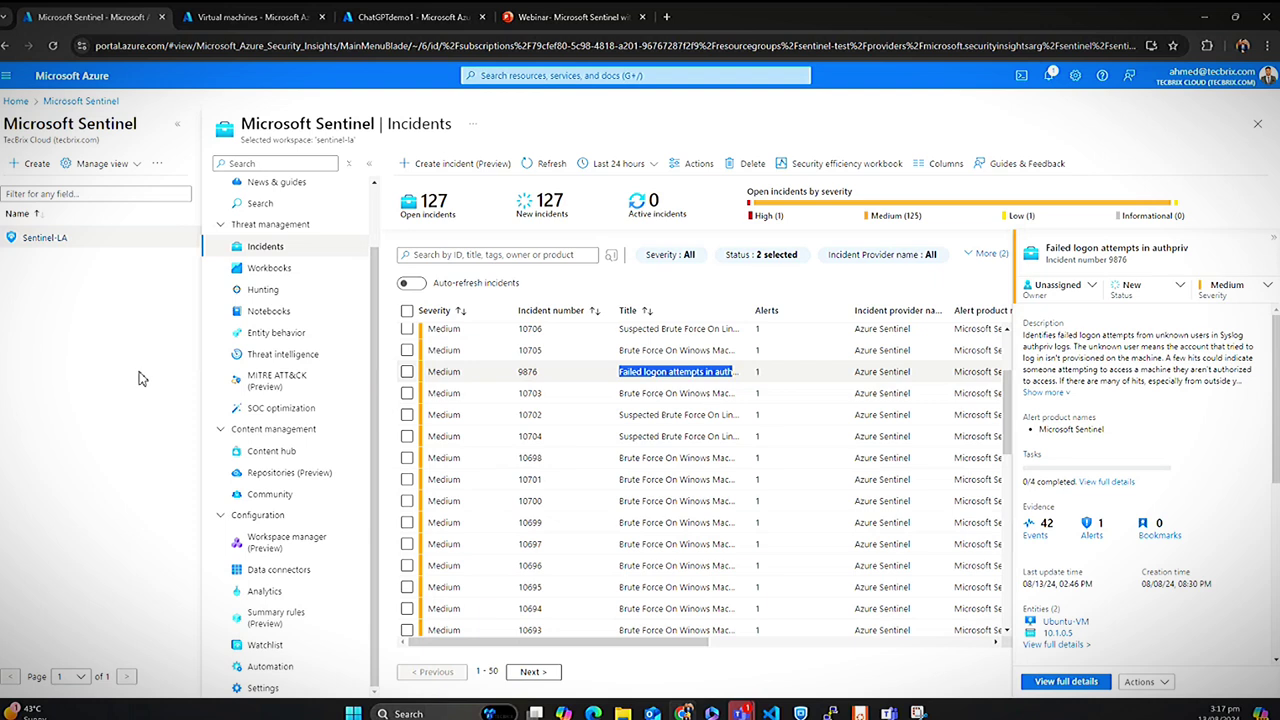
Search Entity behavior for an account by the person's first name and open the exactly matching account's entity page.
{"action": "left_click", "coordinate": [272, 336]}
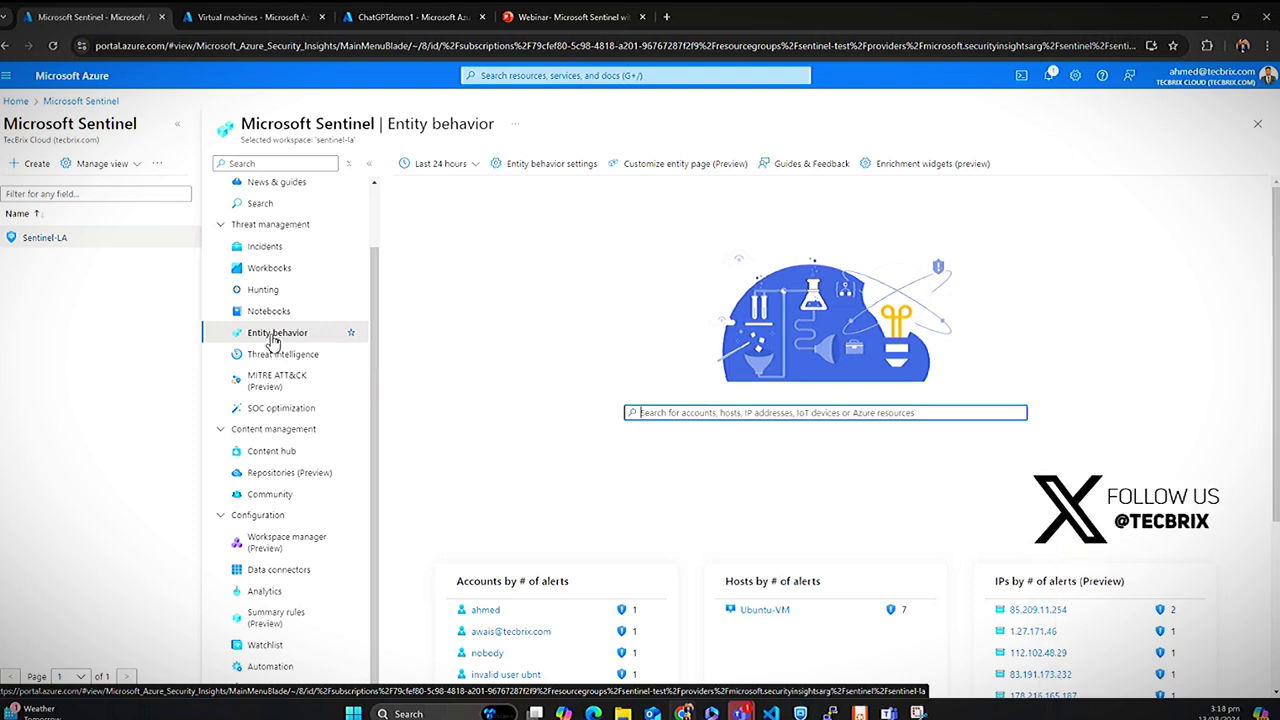
{"action": "left_click", "coordinate": [777, 412]}
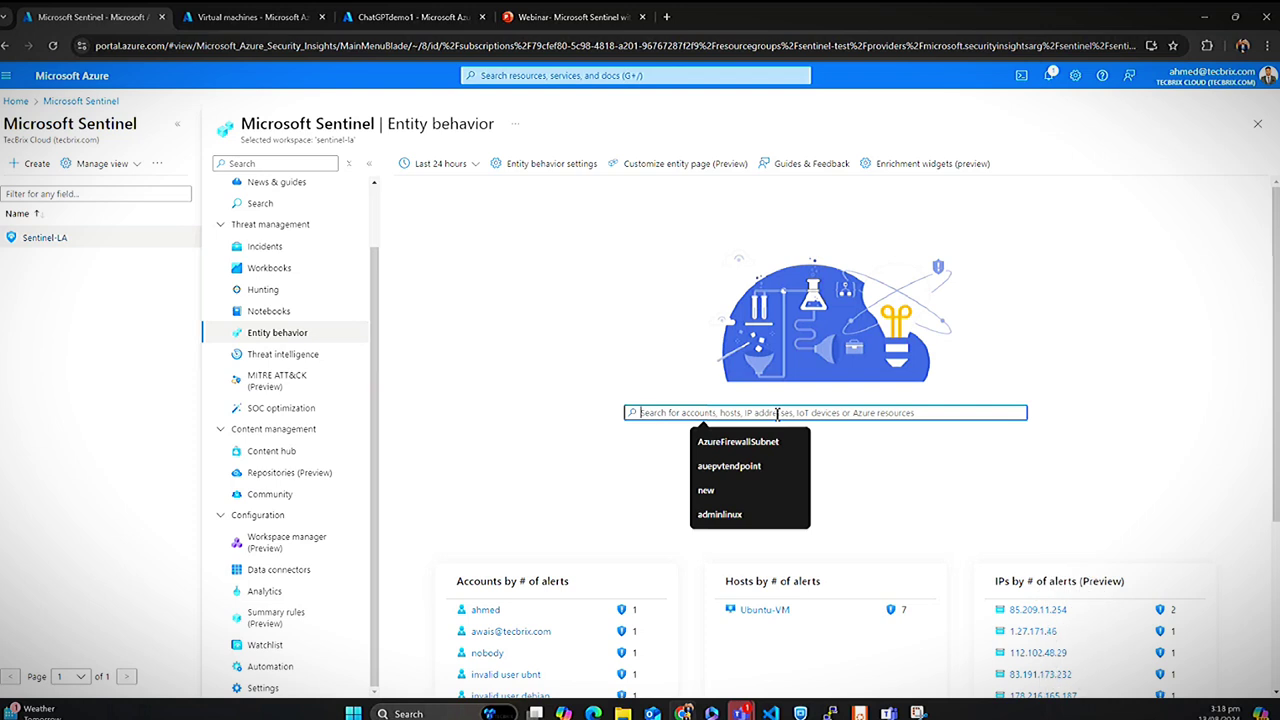
{"action": "type", "text": "ahmed"}
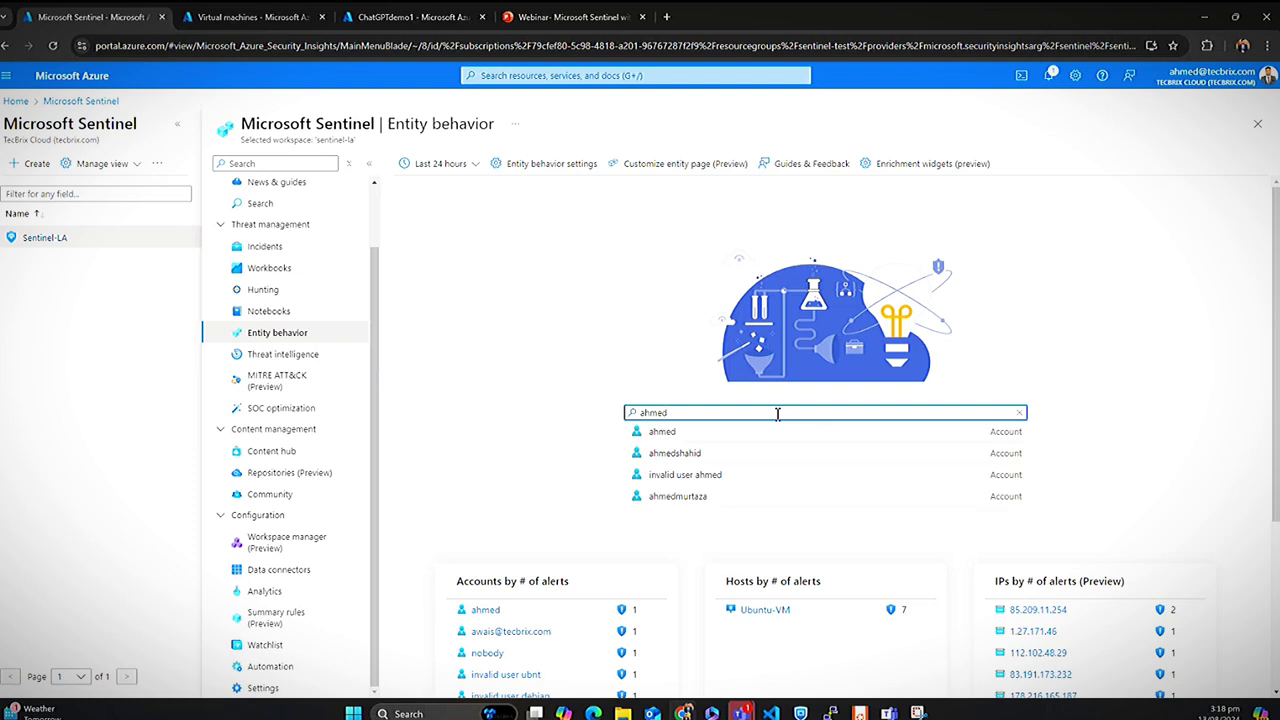
{"action": "left_click", "coordinate": [662, 432]}
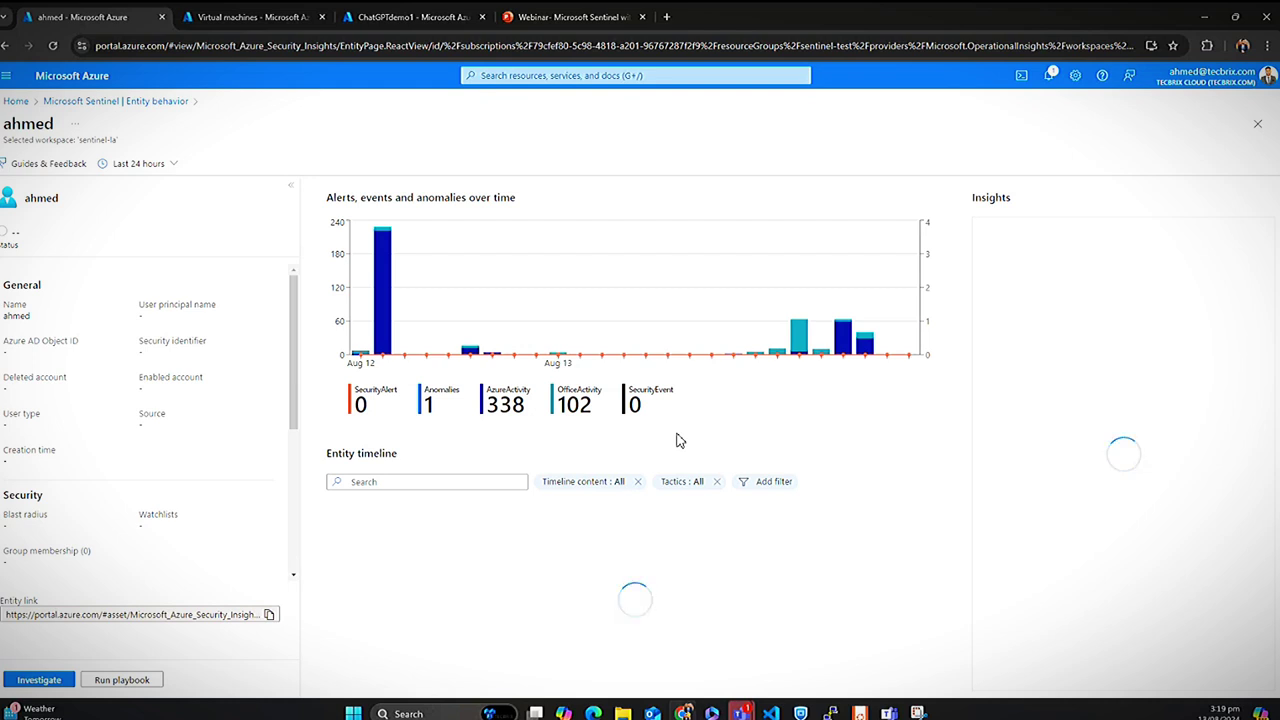
Set the account entity page's time range to the last 30 days and review its activity chart and entity timeline.
{"action": "left_click", "coordinate": [148, 164]}
{"action": "left_click", "coordinate": [131, 286]}
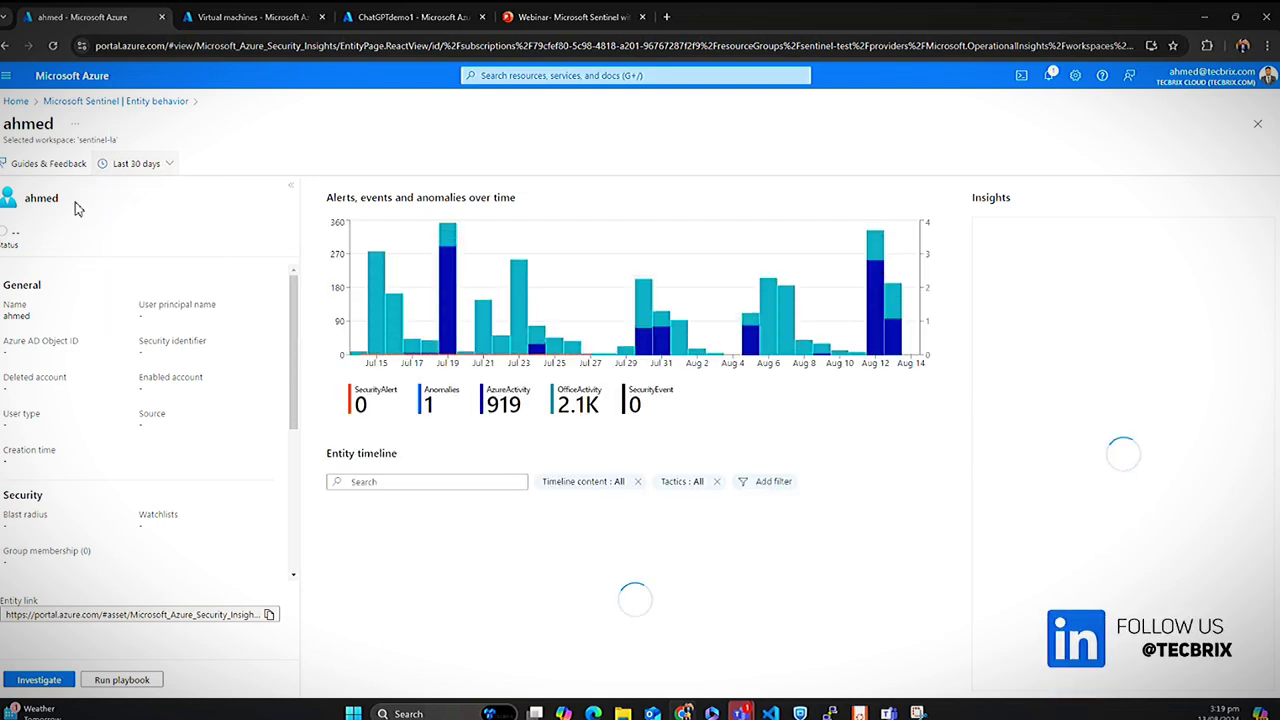
{"action": "left_click_drag", "start_coordinate": [64, 203], "coordinate": [24, 200]}
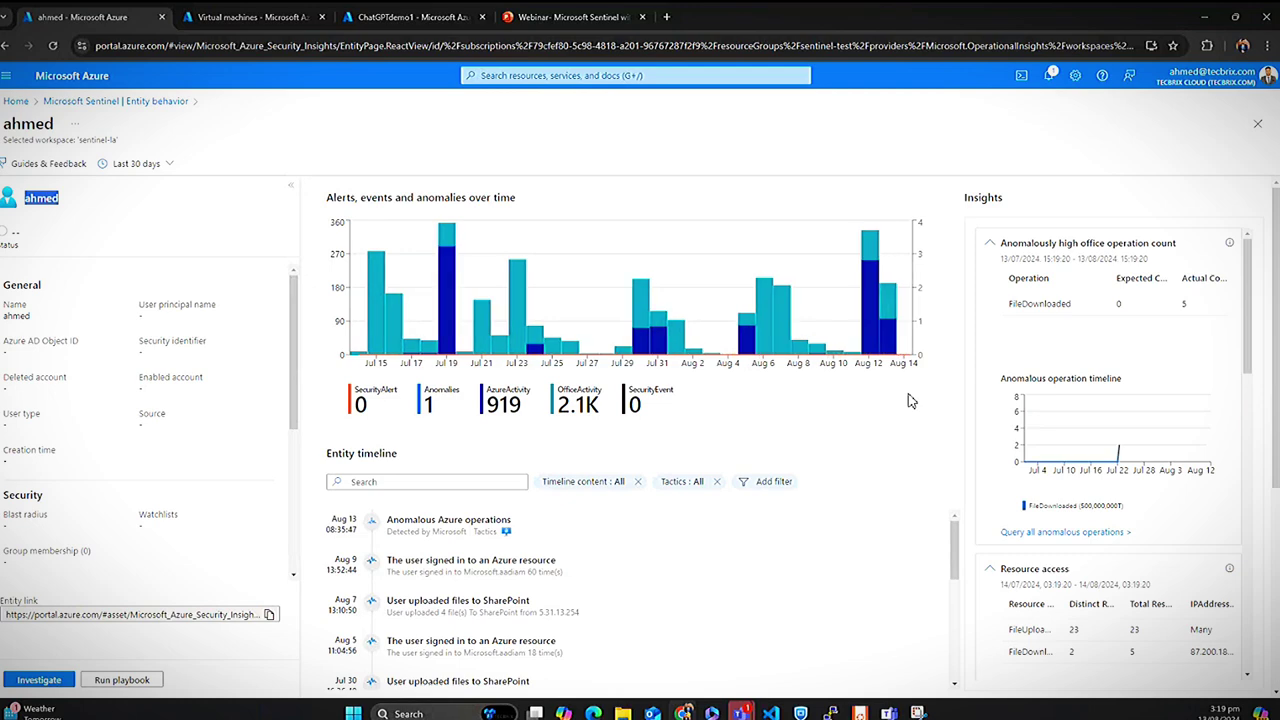
{"action": "scroll", "coordinate": [890, 408], "scroll_direction": "down", "scroll_amount": 1}
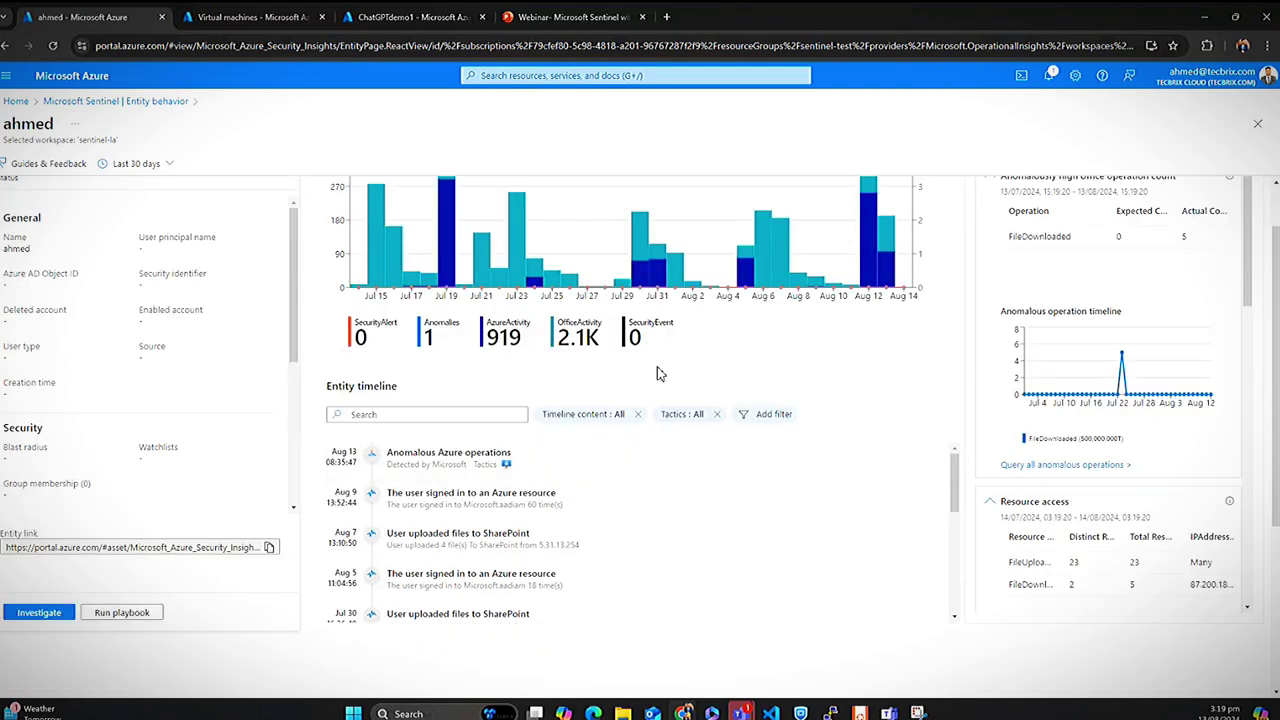
{"action": "scroll", "coordinate": [720, 370], "scroll_direction": "up", "scroll_amount": 1}
{"action": "mouse_move", "coordinate": [781, 357]}
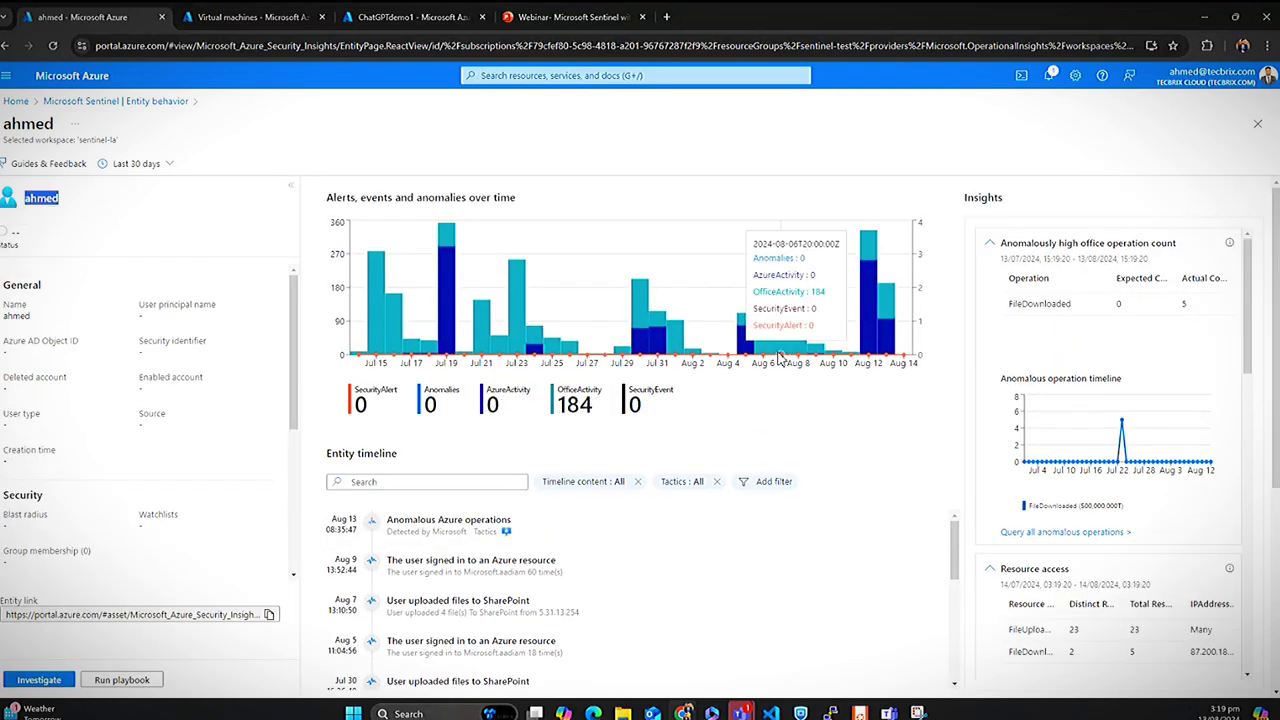
{"action": "scroll", "coordinate": [783, 406], "scroll_direction": "down", "scroll_amount": 1}
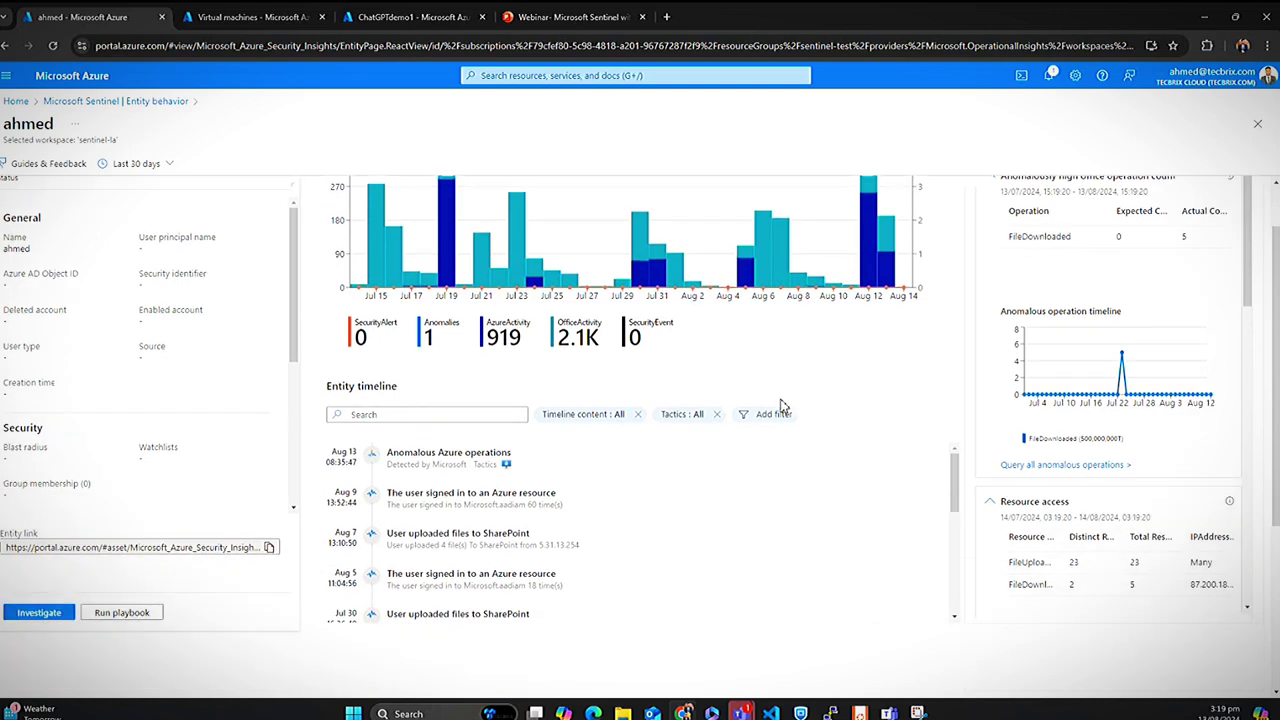
{"action": "scroll", "coordinate": [783, 406], "scroll_direction": "up", "scroll_amount": 1}
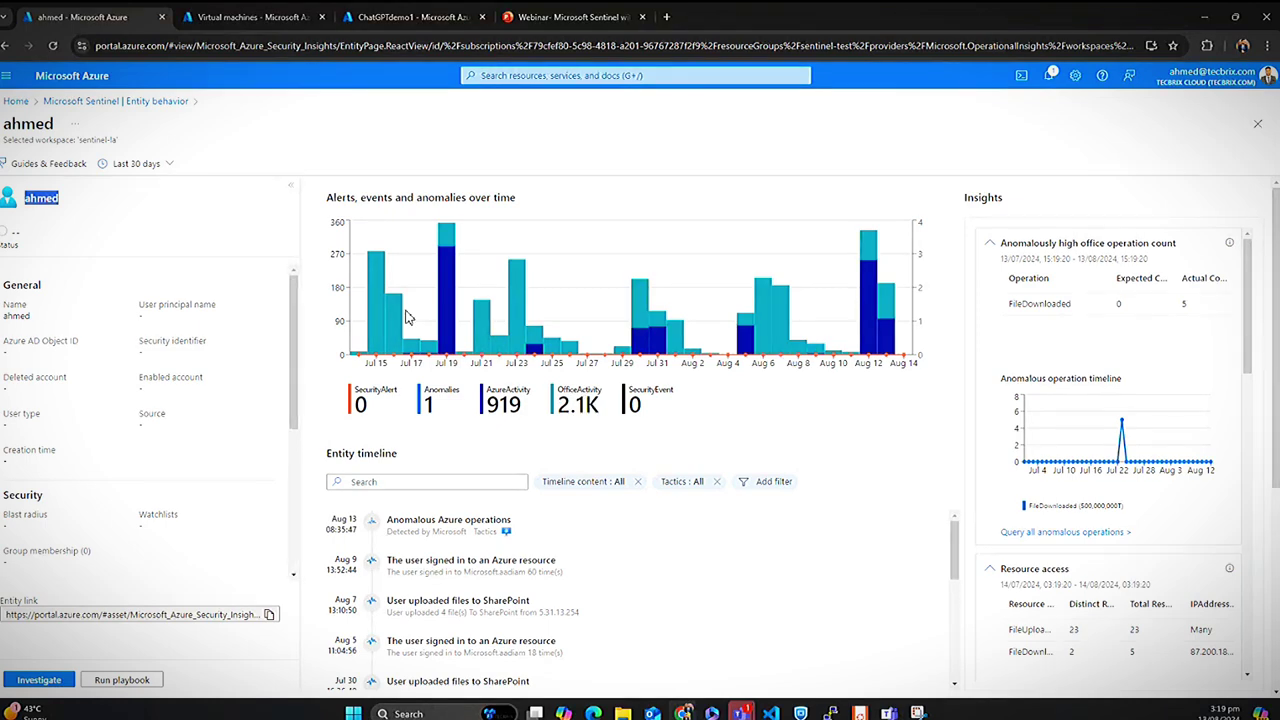
{"action": "scroll", "coordinate": [791, 429], "scroll_direction": "down", "scroll_amount": 2}
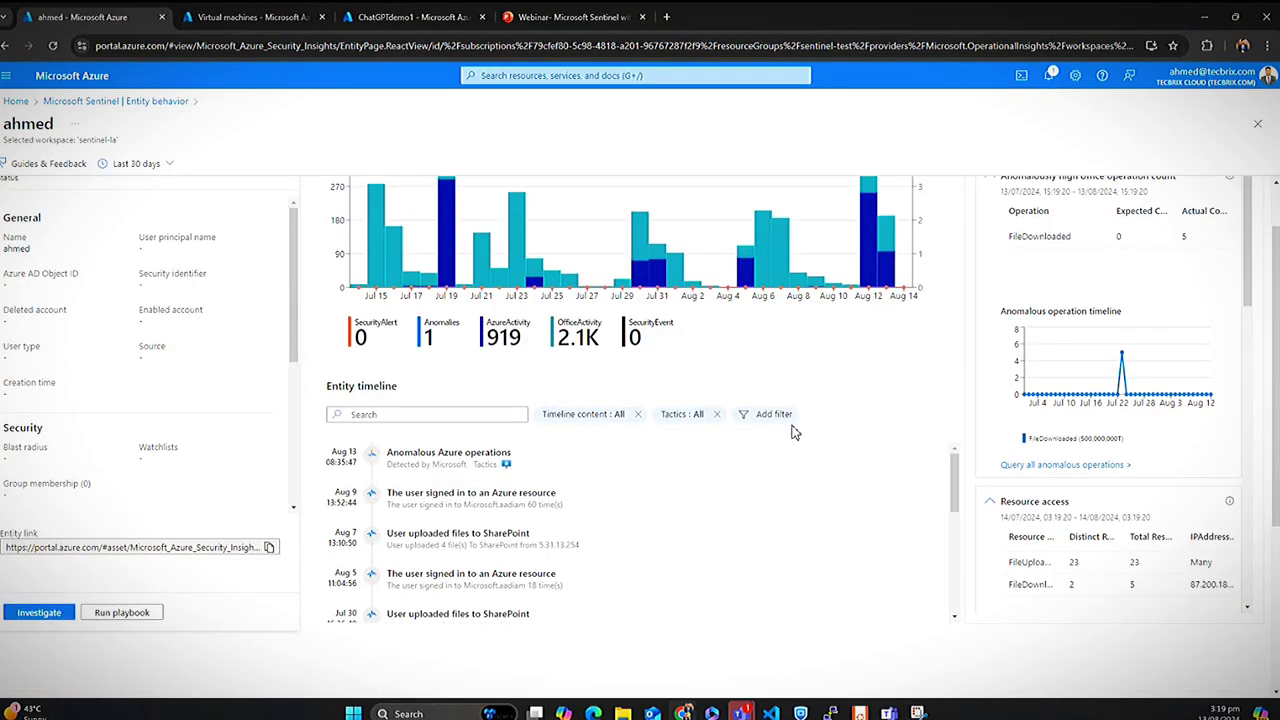
{"action": "scroll", "coordinate": [793, 432], "scroll_direction": "up", "scroll_amount": 2}
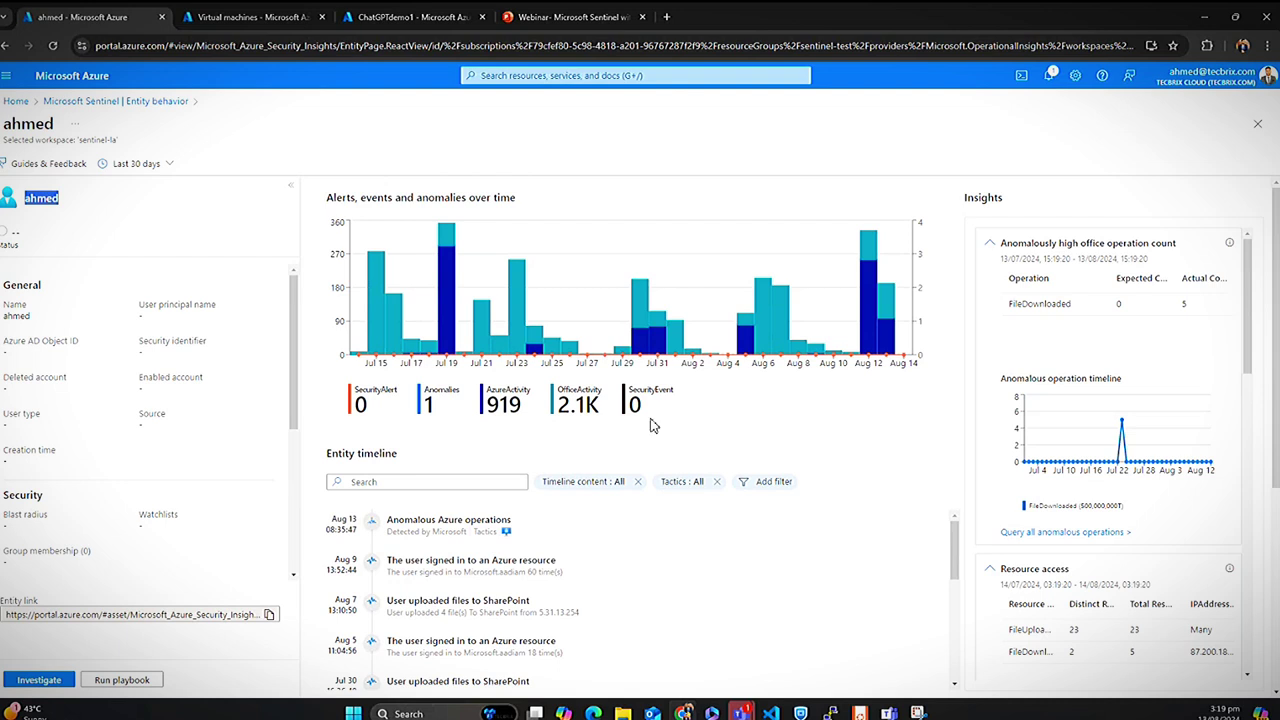
Open the log query behind the Anomalies count, remove the blank lines above the query text, and run it.
{"action": "left_click", "coordinate": [450, 411]}
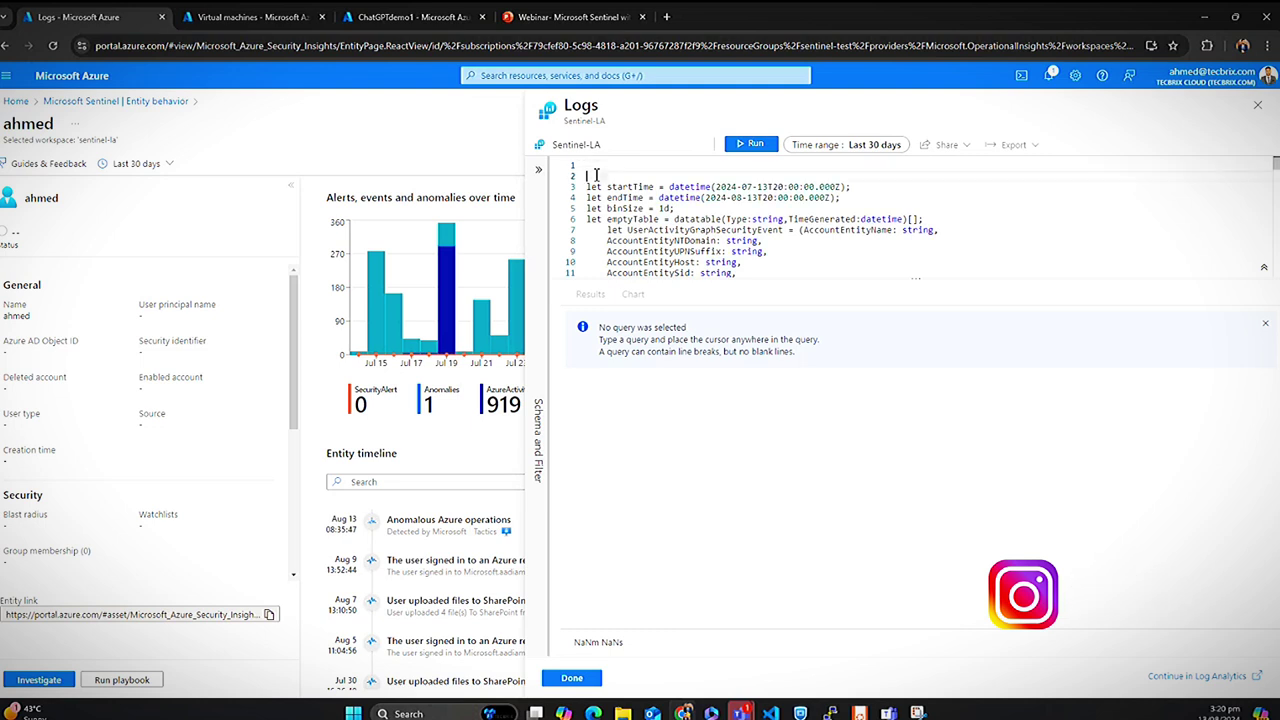
{"action": "key", "text": "Delete"}
{"action": "key", "text": "Down"}
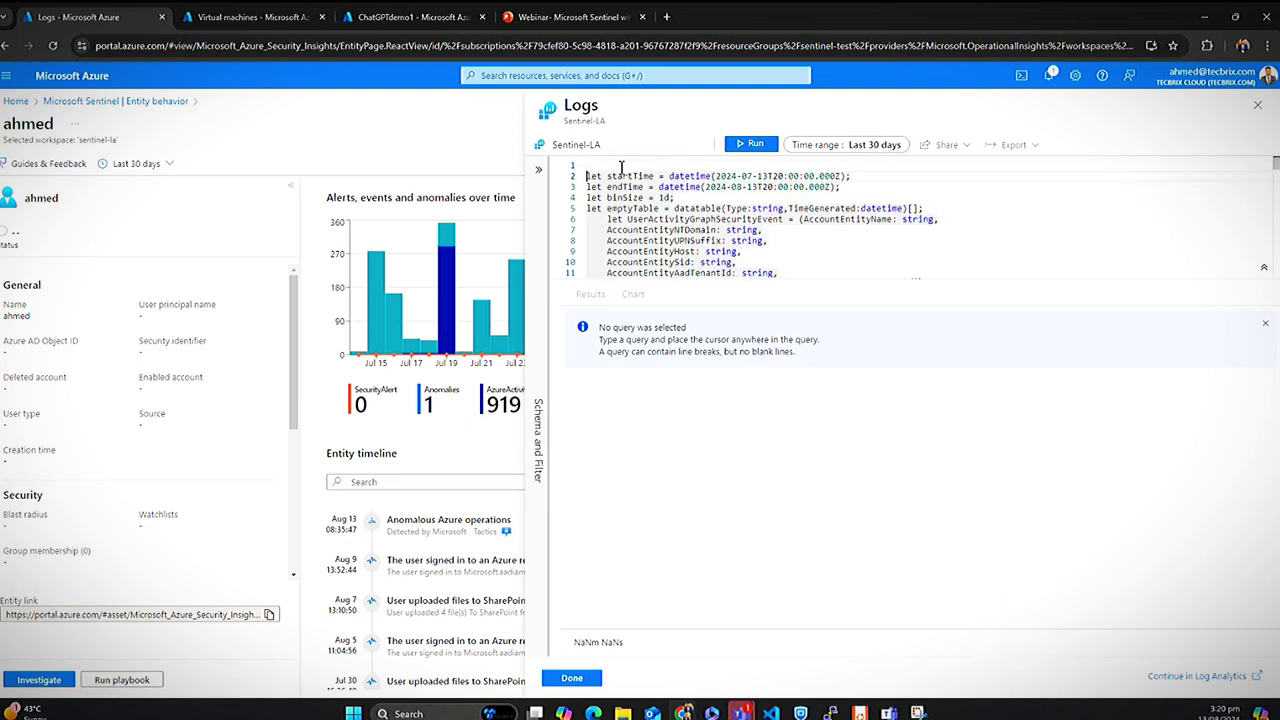
{"action": "key", "text": "BackSpace"}
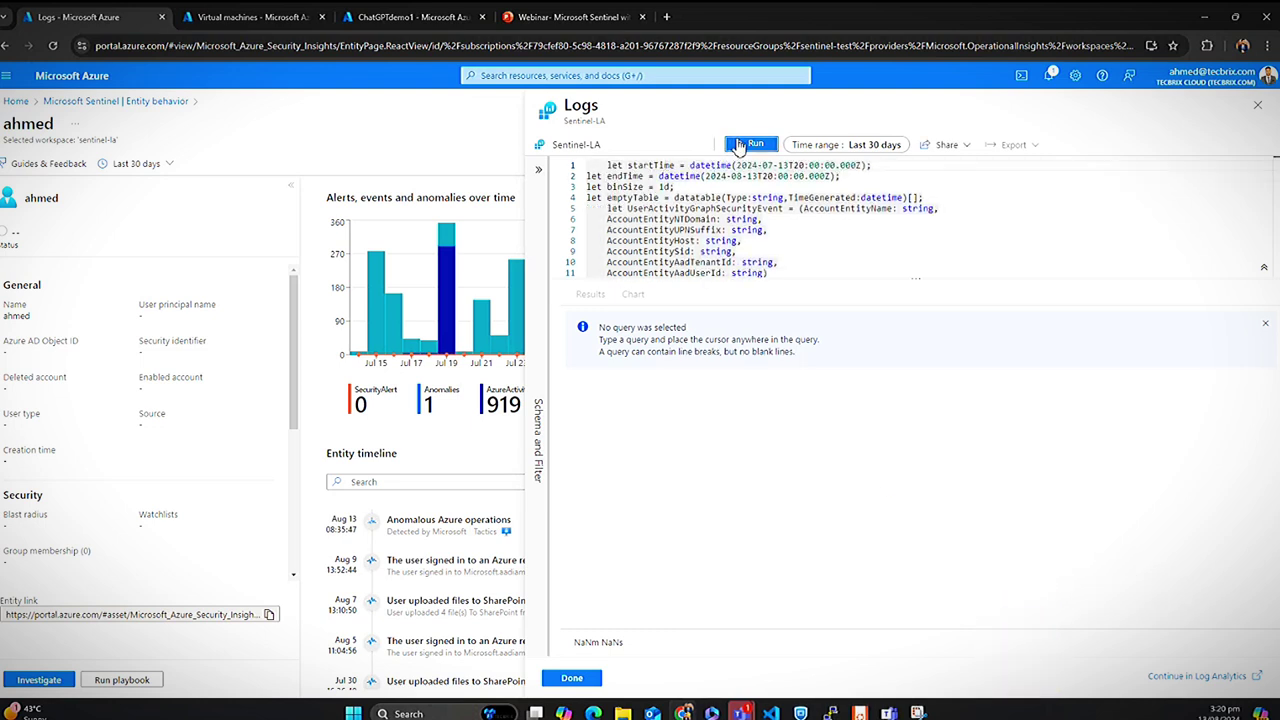
{"action": "left_click", "coordinate": [748, 144]}
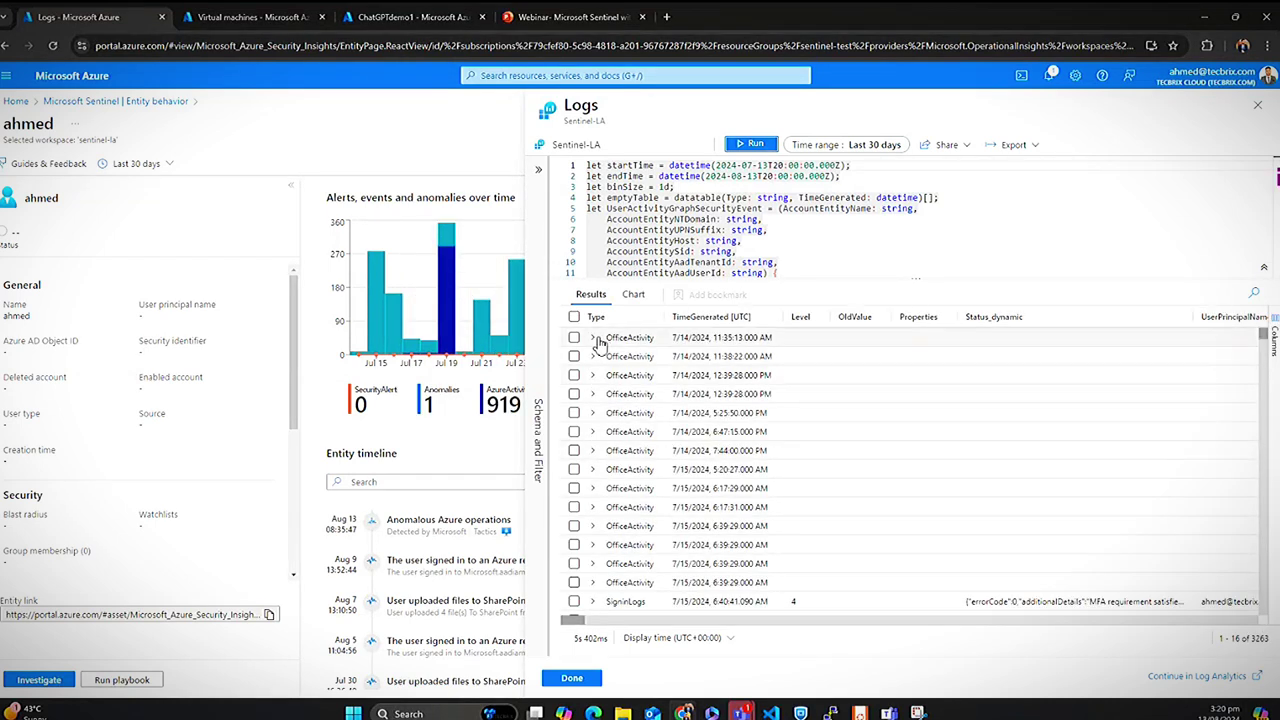
Examine the details of the first OfficeActivity record in the results, and close the Logs pane, discarding the unsaved query edits.
{"action": "left_click", "coordinate": [593, 339]}
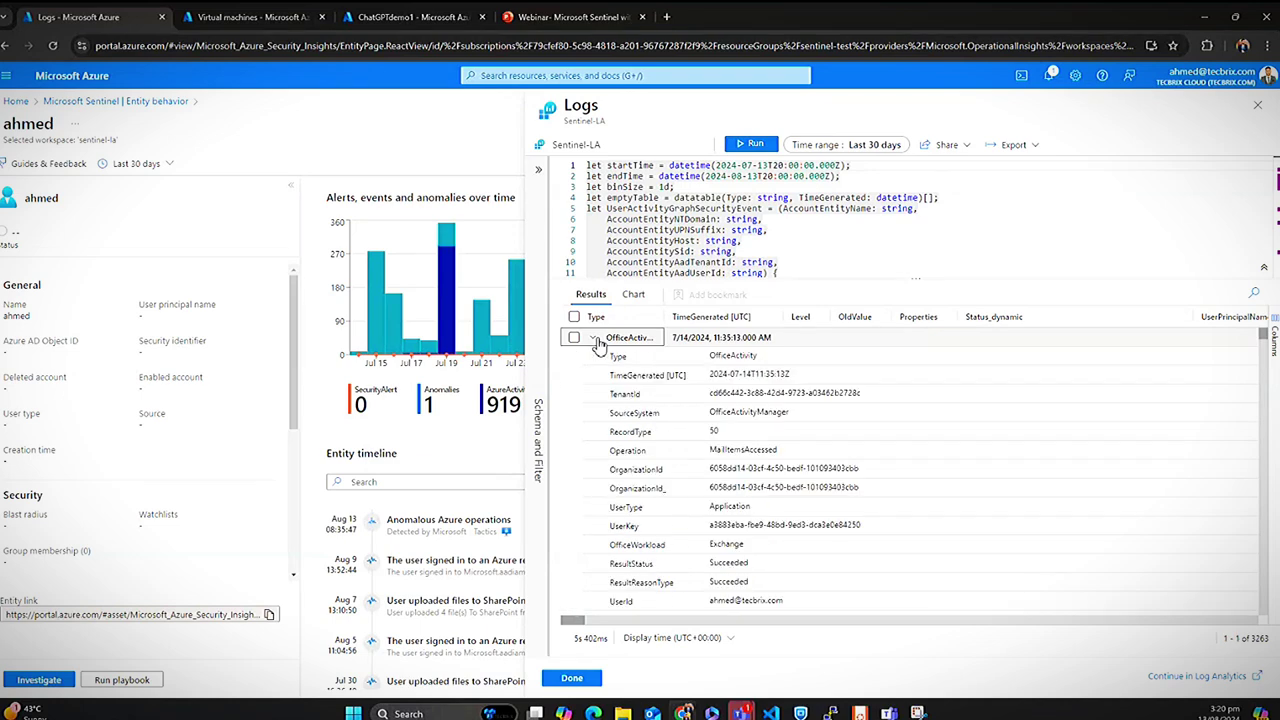
{"action": "scroll", "coordinate": [735, 377], "scroll_direction": "down", "scroll_amount": 4}
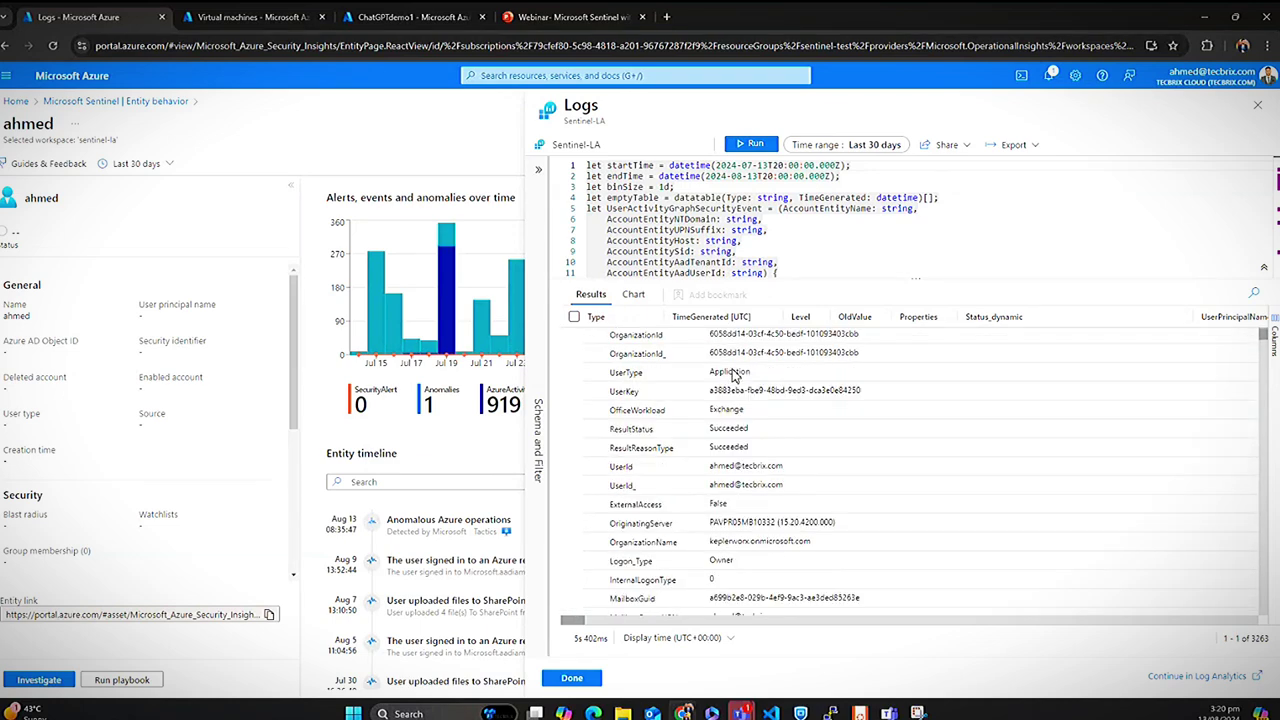
{"action": "scroll", "coordinate": [733, 376], "scroll_direction": "down", "scroll_amount": 5}
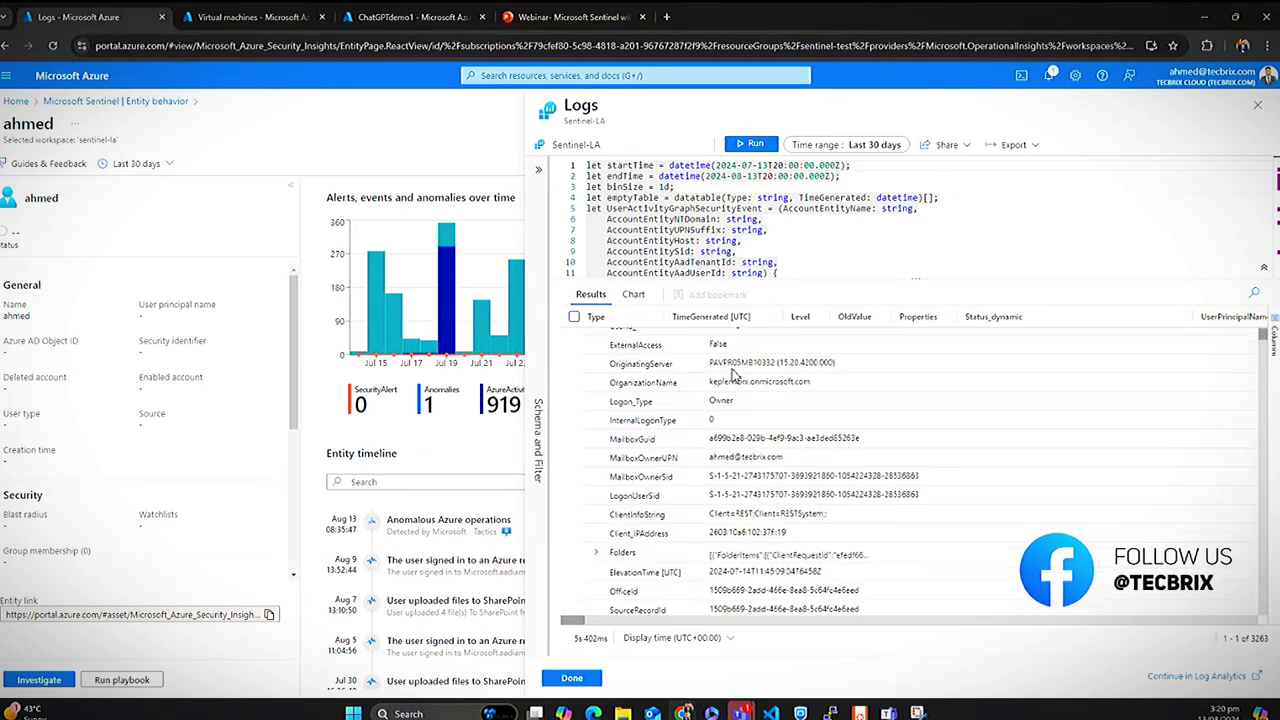
{"action": "scroll", "coordinate": [733, 376], "scroll_direction": "down", "scroll_amount": 6}
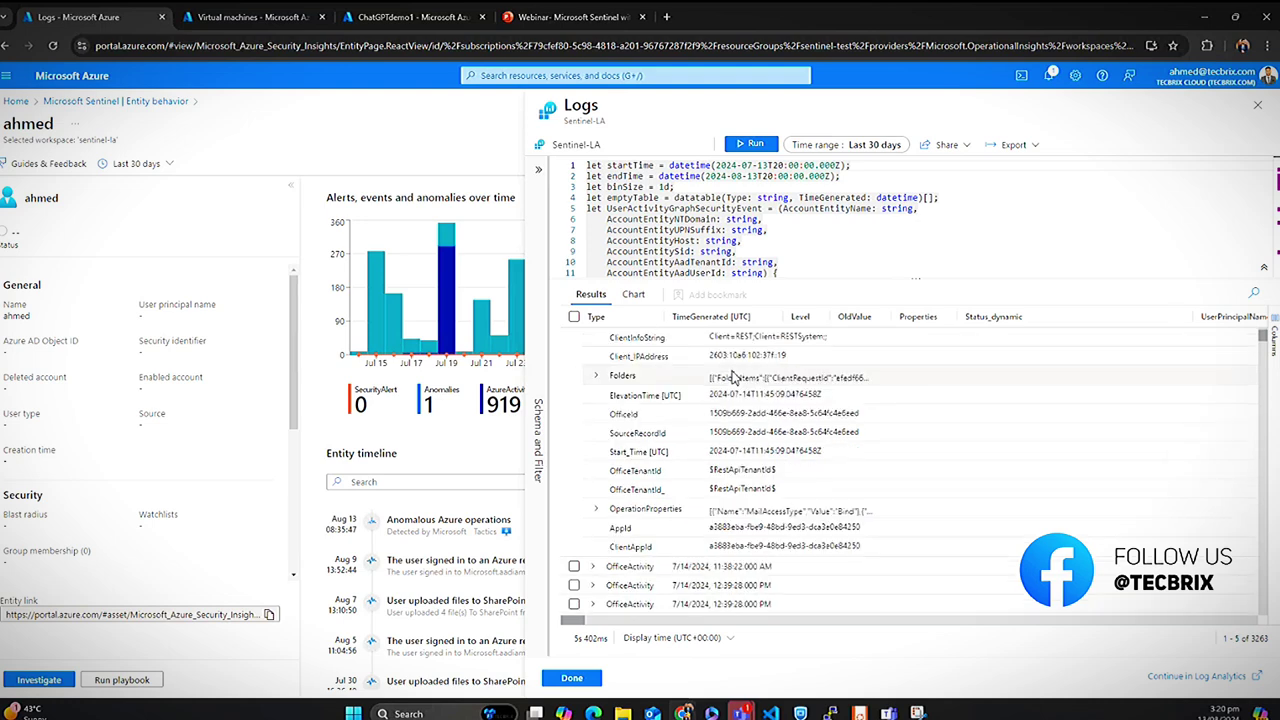
{"action": "scroll", "coordinate": [733, 376], "scroll_direction": "up", "scroll_amount": 6}
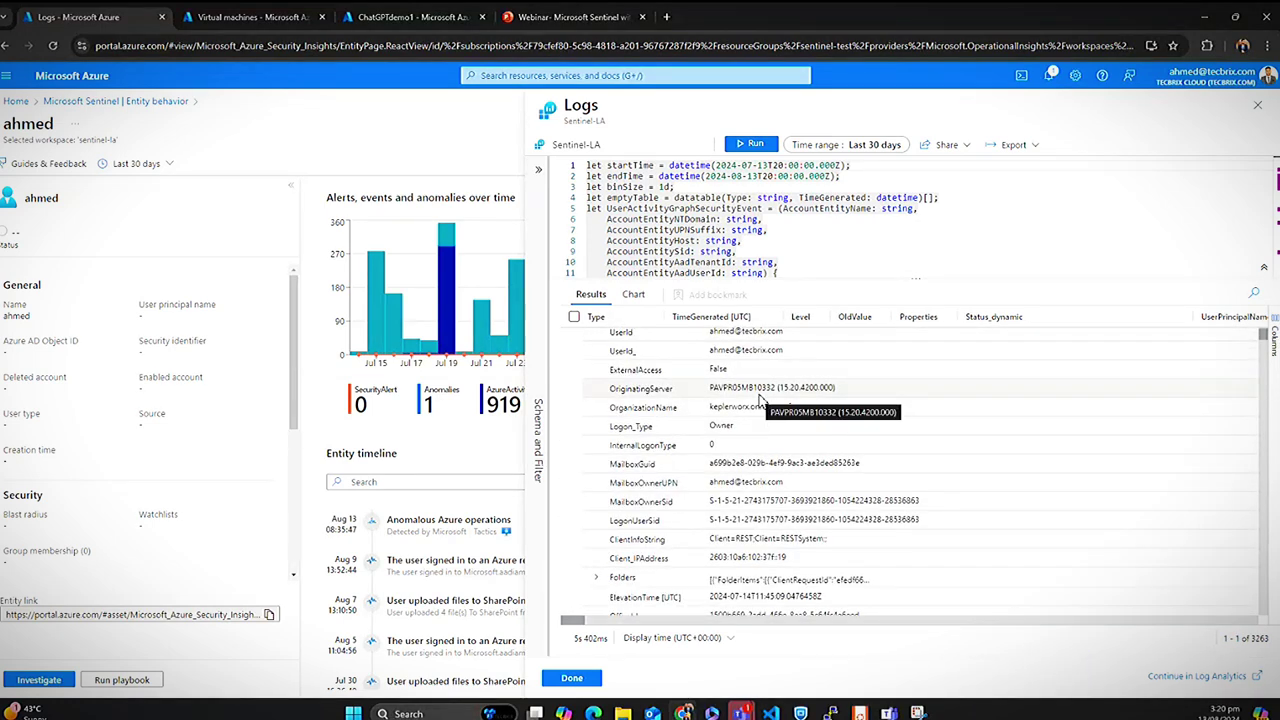
{"action": "scroll", "coordinate": [760, 400], "scroll_direction": "up", "scroll_amount": 1}
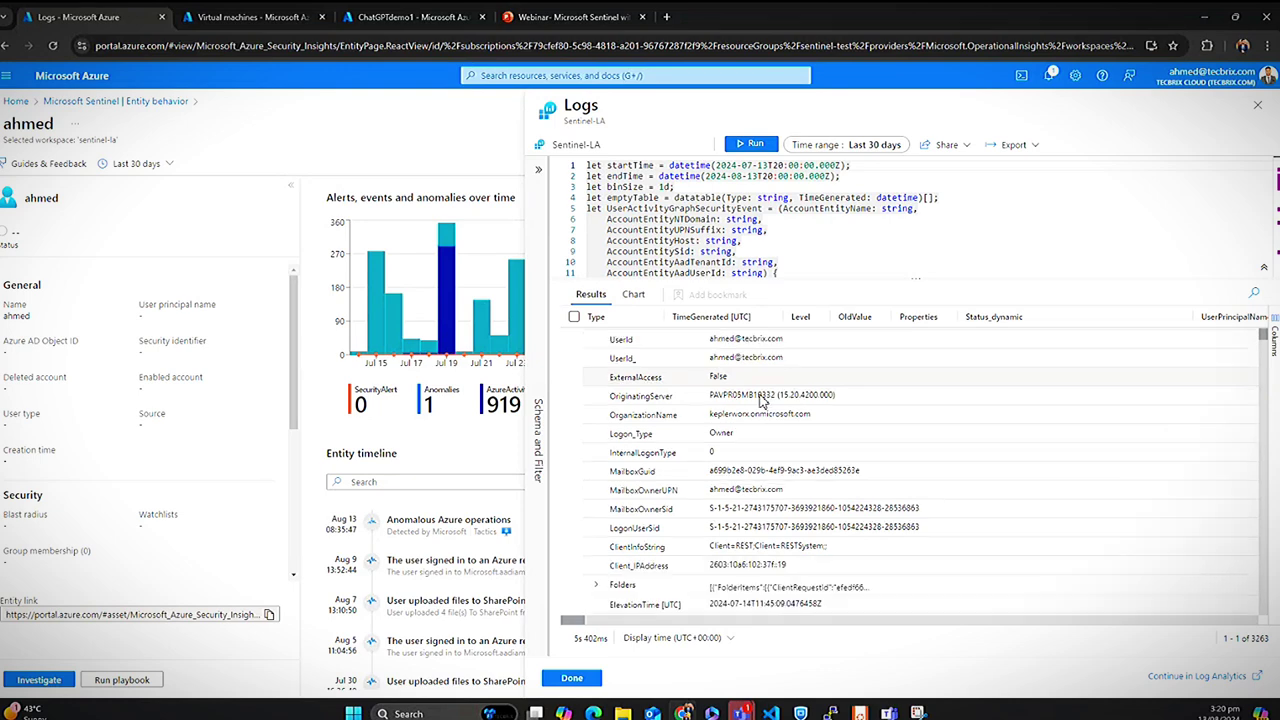
{"action": "scroll", "coordinate": [762, 400], "scroll_direction": "down", "scroll_amount": 1}
{"action": "scroll", "coordinate": [763, 400], "scroll_direction": "up", "scroll_amount": 3}
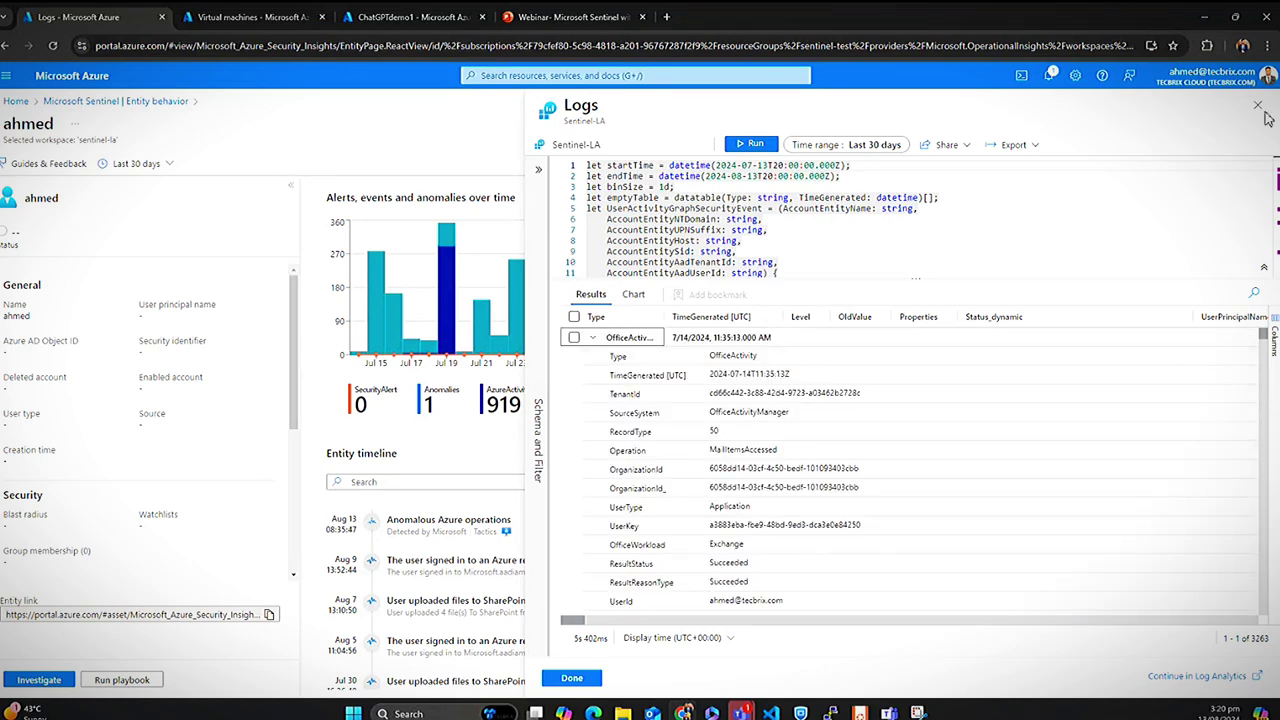
{"action": "left_click", "coordinate": [1258, 106]}
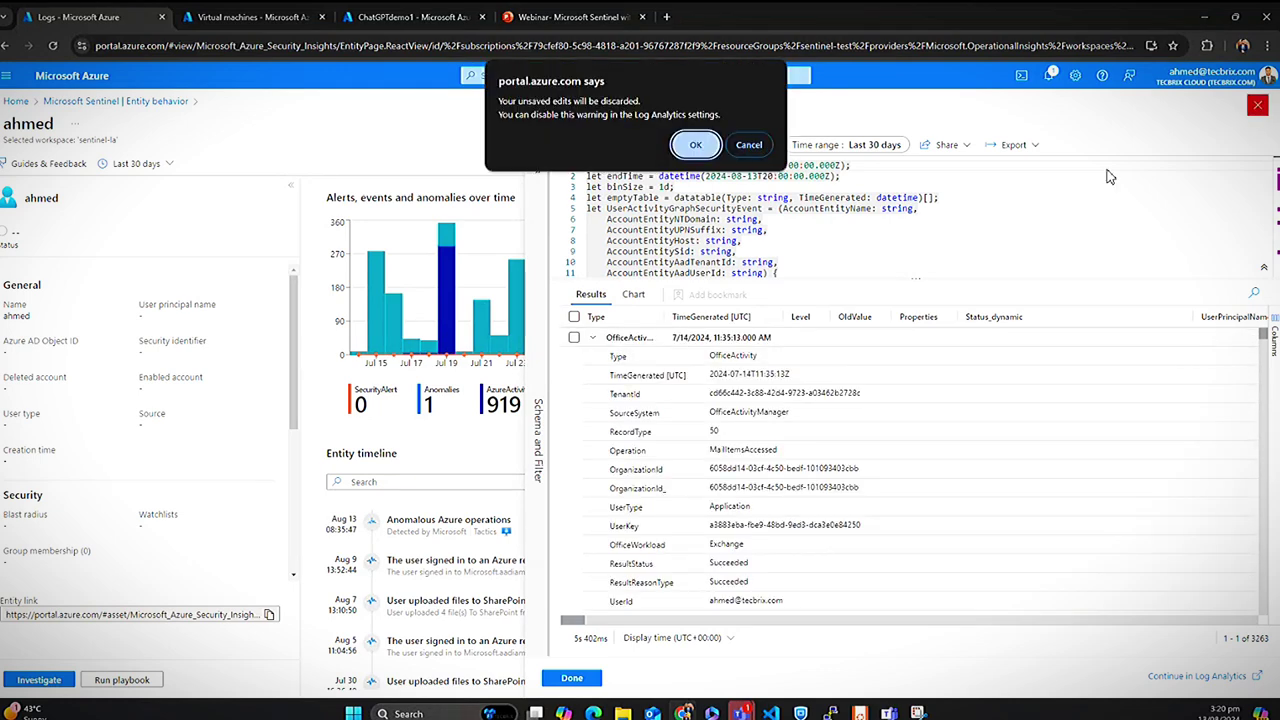
{"action": "left_click", "coordinate": [718, 146]}
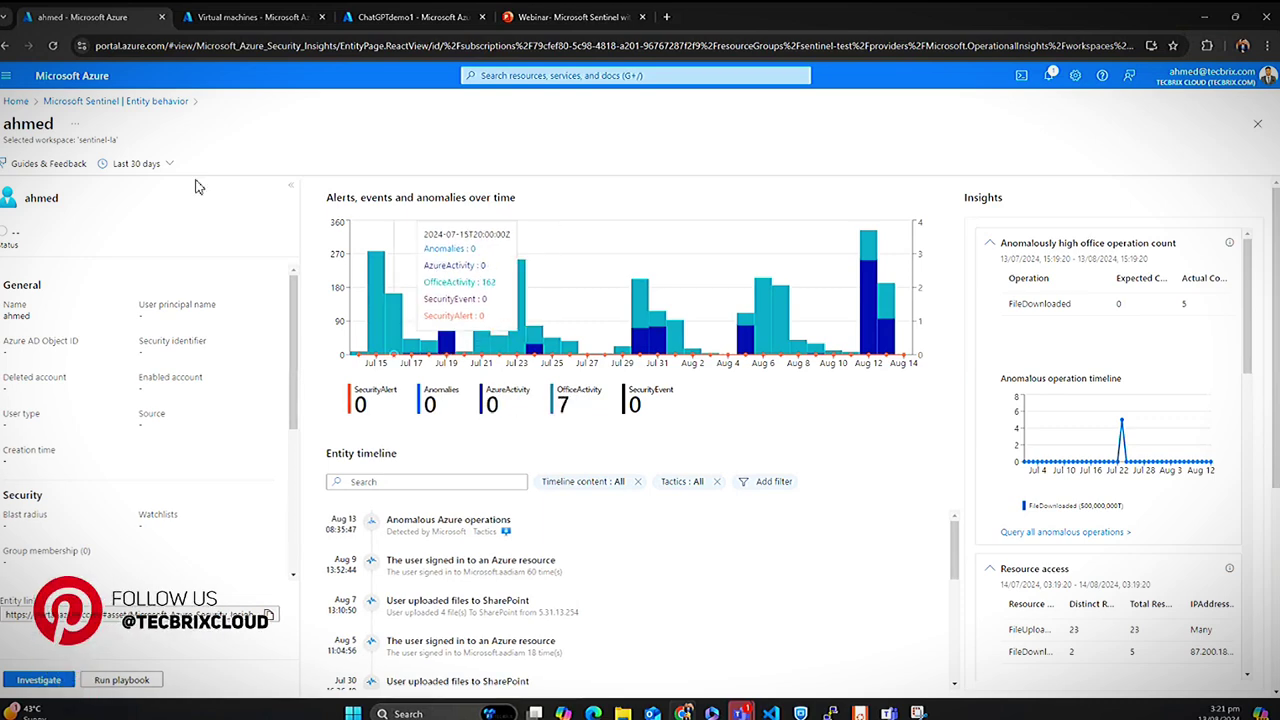
Leave the account's entity page and open the Sentinel incidents list.
{"action": "left_click", "coordinate": [120, 102]}
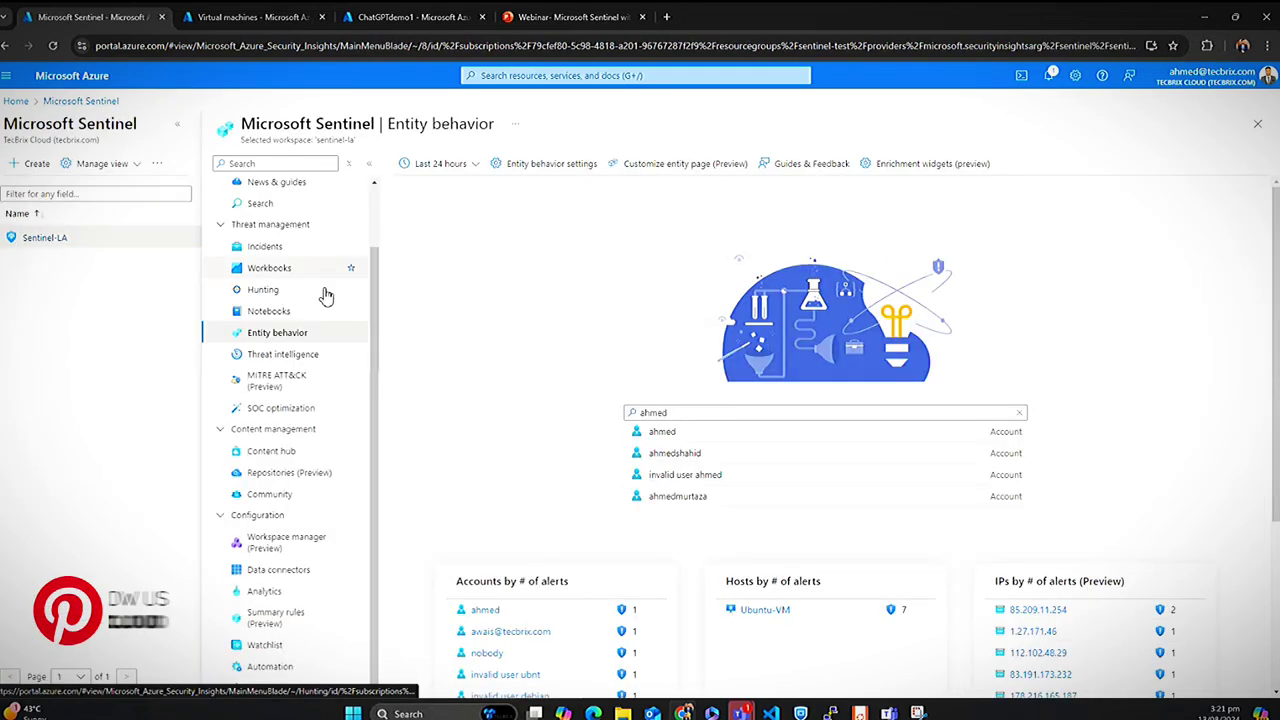
{"action": "left_click", "coordinate": [286, 249]}
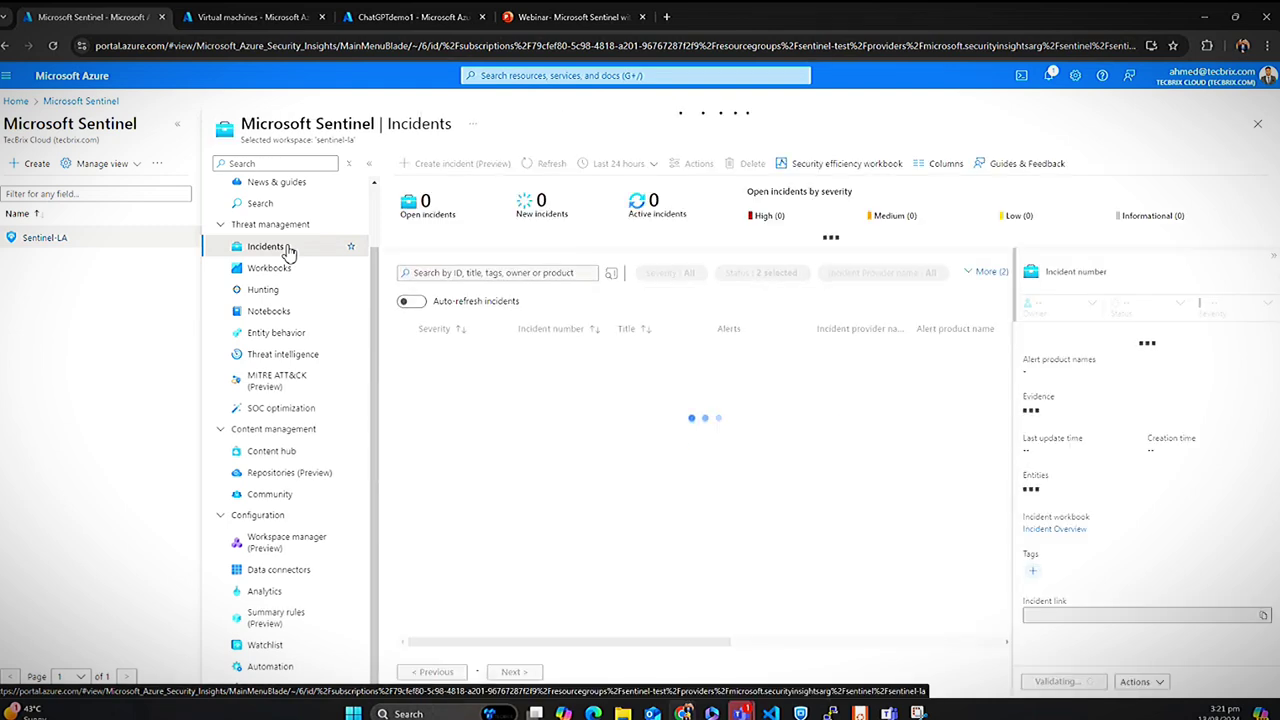
Switch to the ChatGPTdemo1 logic app designer and look over the Microsoft Sentinel incident trigger and its two GPT3 branches.
{"action": "left_click", "coordinate": [406, 17]}
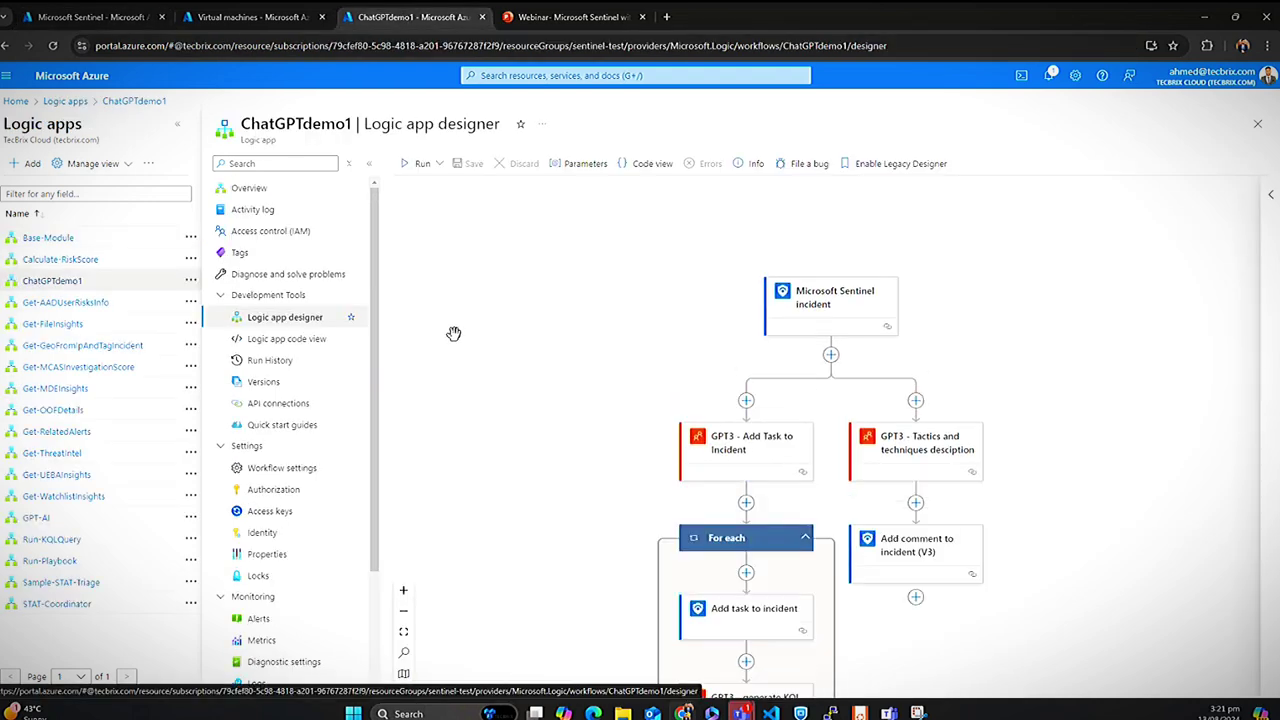
{"action": "scroll", "coordinate": [503, 347], "scroll_direction": "down", "scroll_amount": 1}
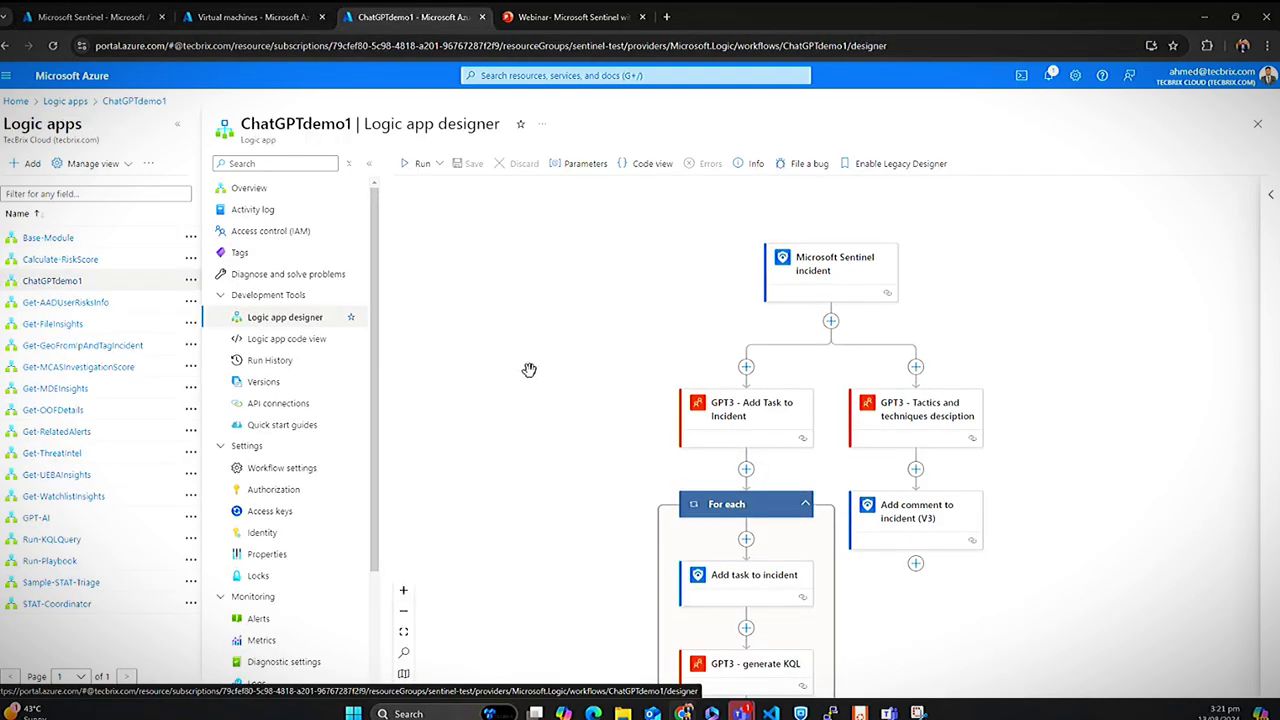
{"action": "scroll", "coordinate": [529, 370], "scroll_direction": "down", "scroll_amount": 1}
{"action": "scroll", "coordinate": [545, 395], "scroll_direction": "down", "scroll_amount": 1}
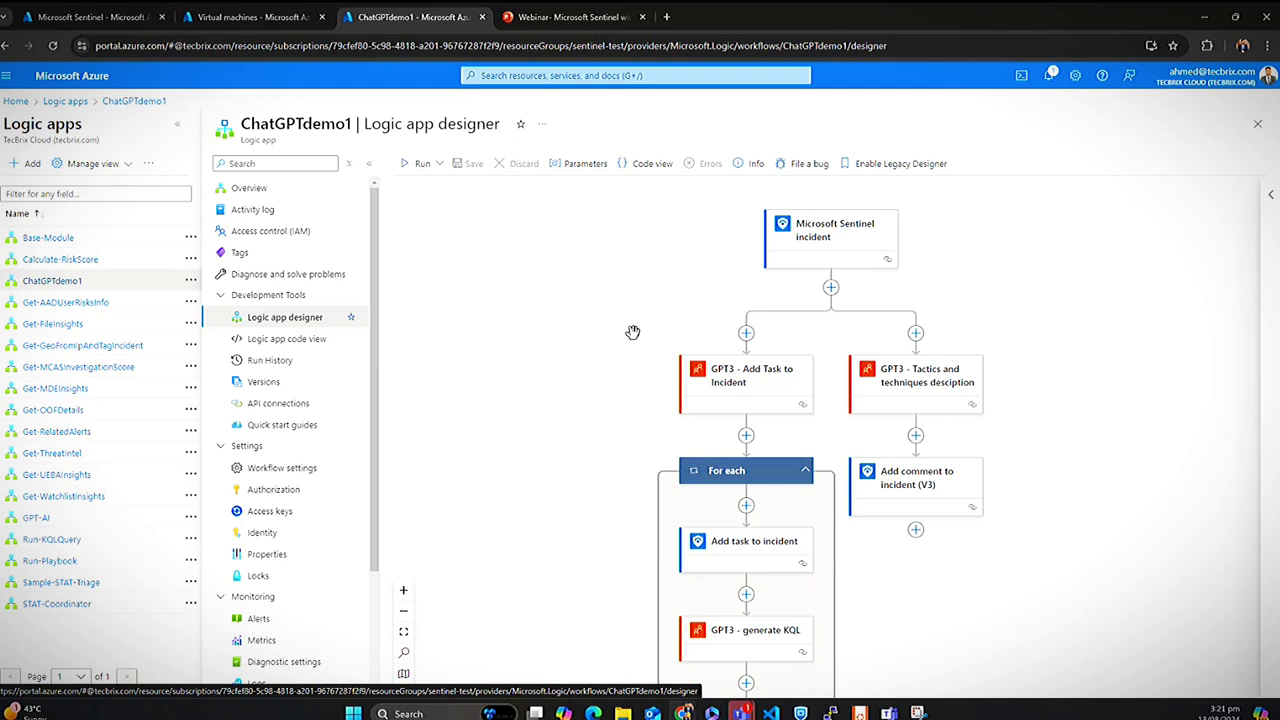
{"action": "scroll", "coordinate": [628, 345], "scroll_direction": "down", "scroll_amount": 1}
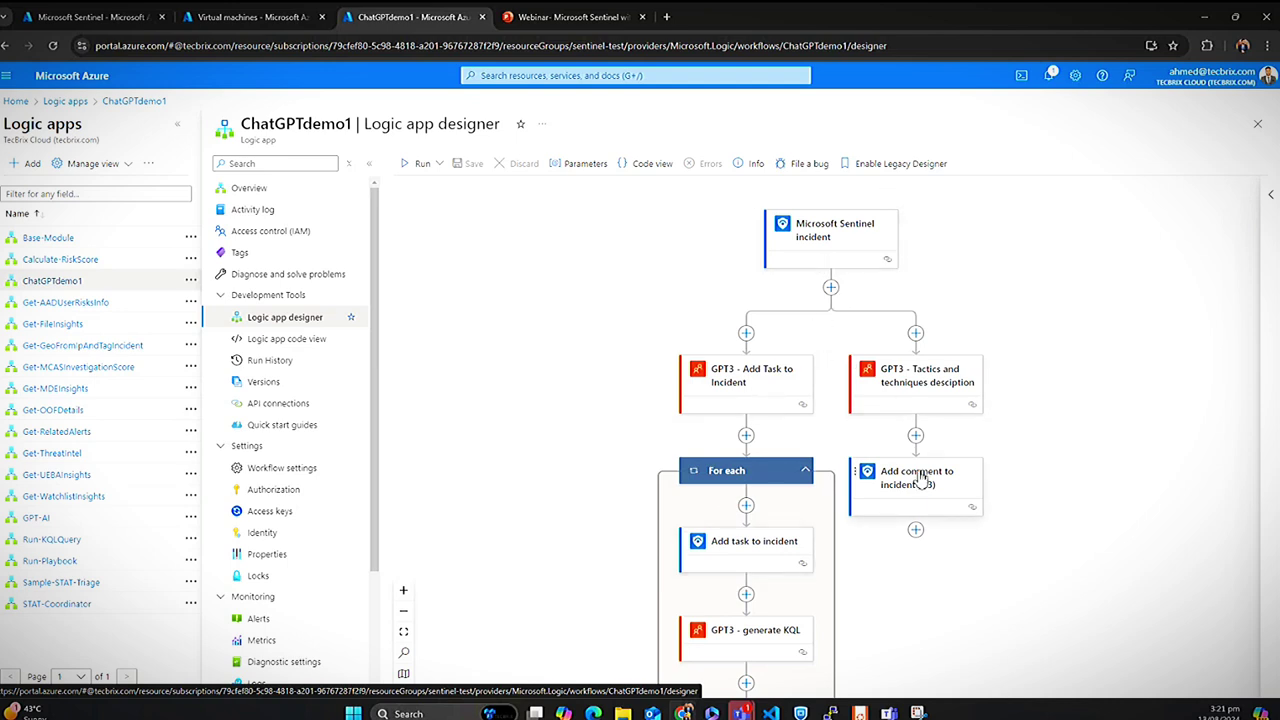
{"action": "scroll", "coordinate": [906, 541], "scroll_direction": "down", "scroll_amount": 2}
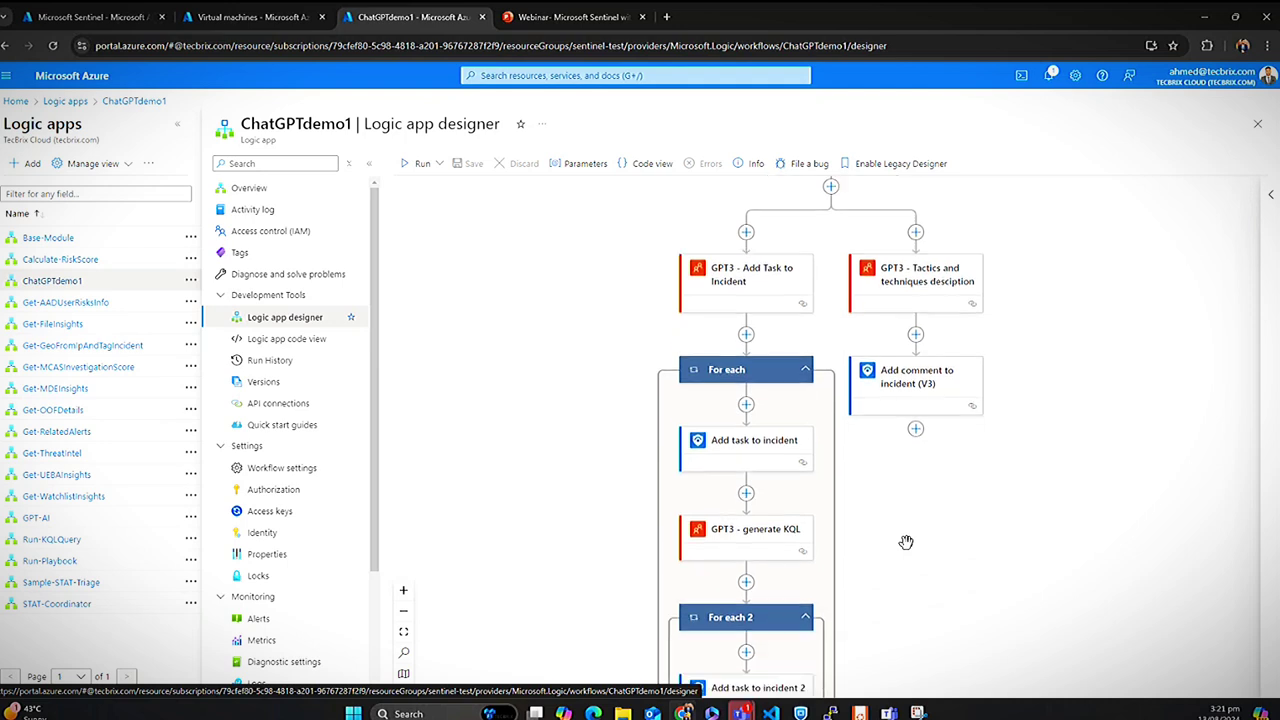
{"action": "scroll", "coordinate": [906, 541], "scroll_direction": "up", "scroll_amount": 1}
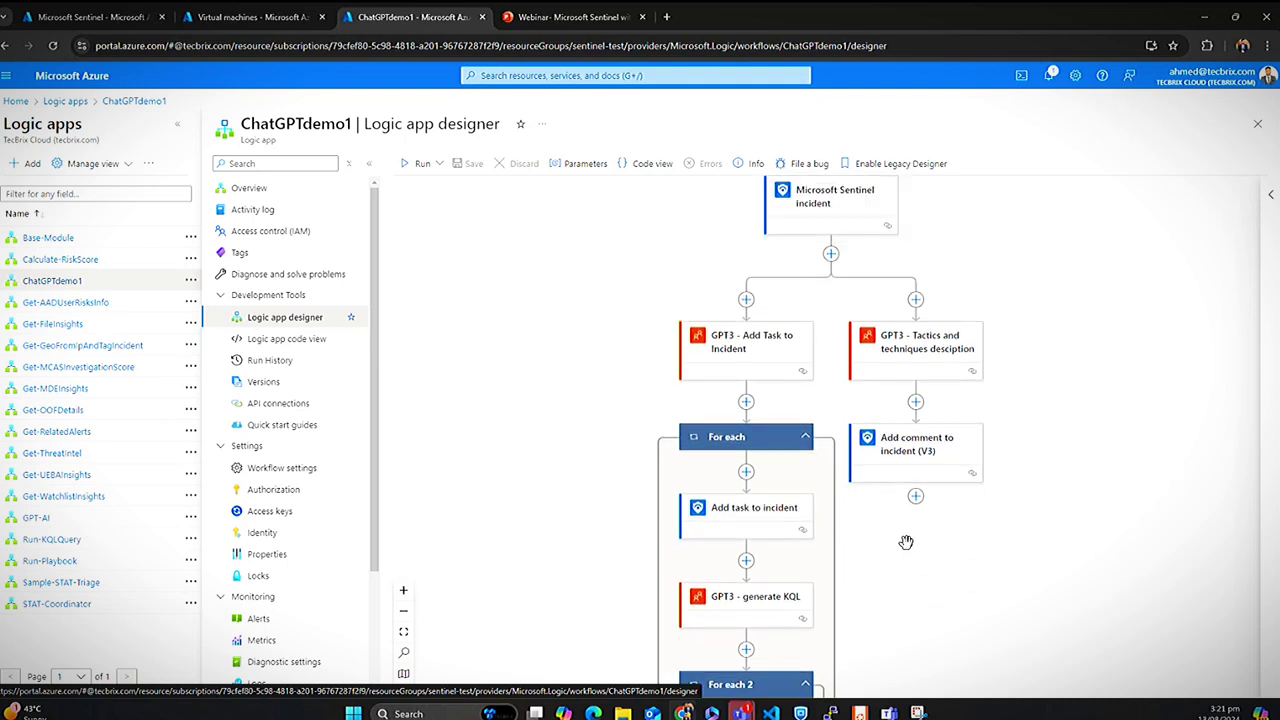
Open the "GPT3 - Add Task to Incident" action, review its engine, prompt, advanced parameters and connection, and collapse its details.
{"action": "left_click", "coordinate": [757, 350]}
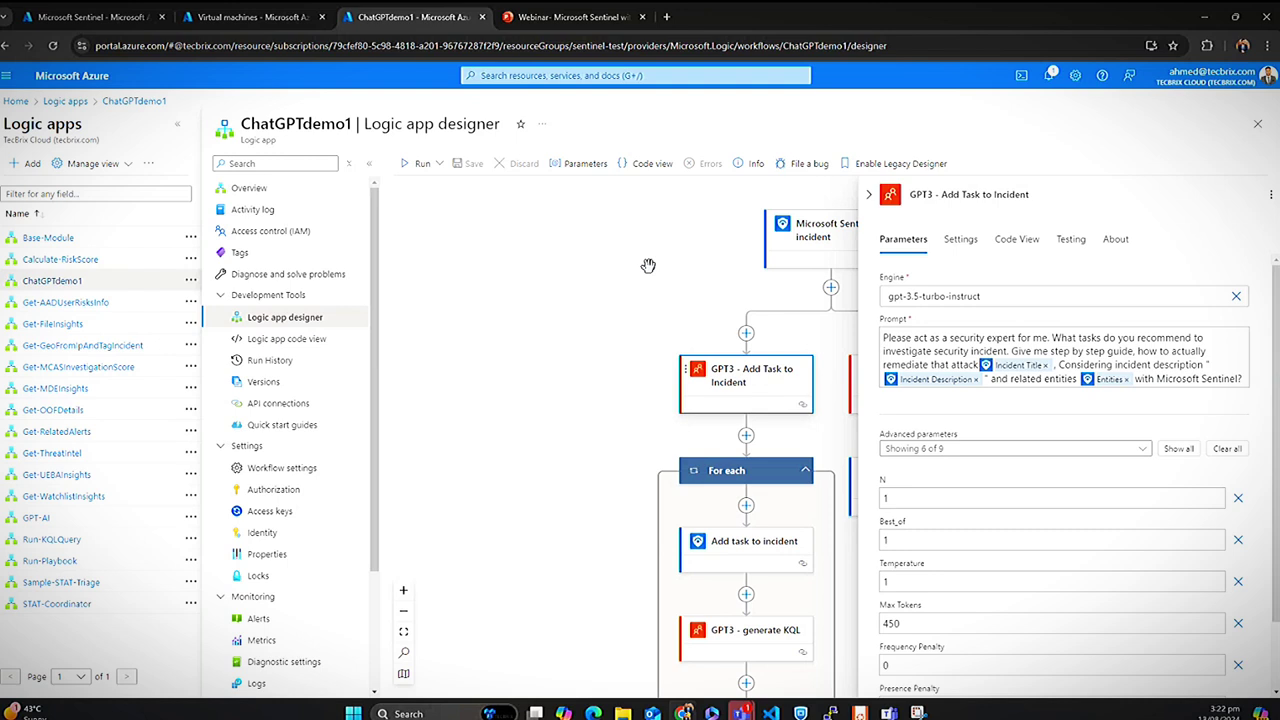
{"action": "scroll", "coordinate": [1025, 424], "scroll_direction": "down", "scroll_amount": 1}
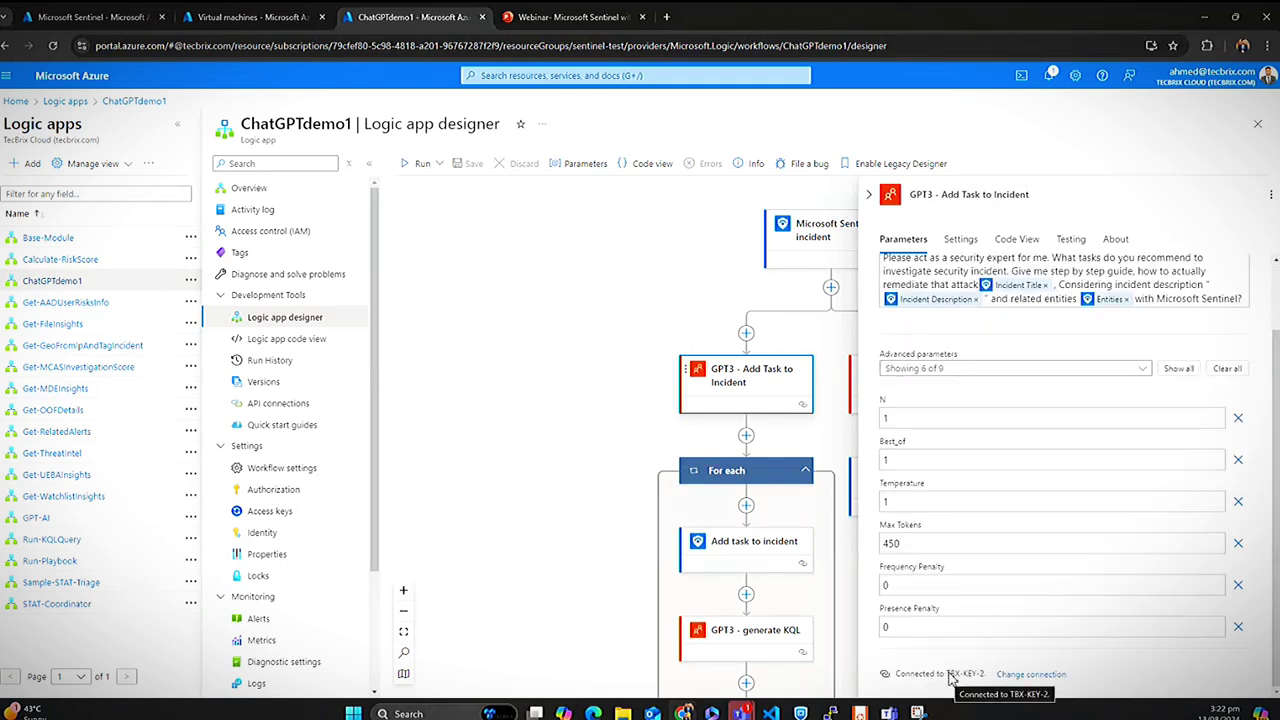
{"action": "scroll", "coordinate": [971, 586], "scroll_direction": "up", "scroll_amount": 1}
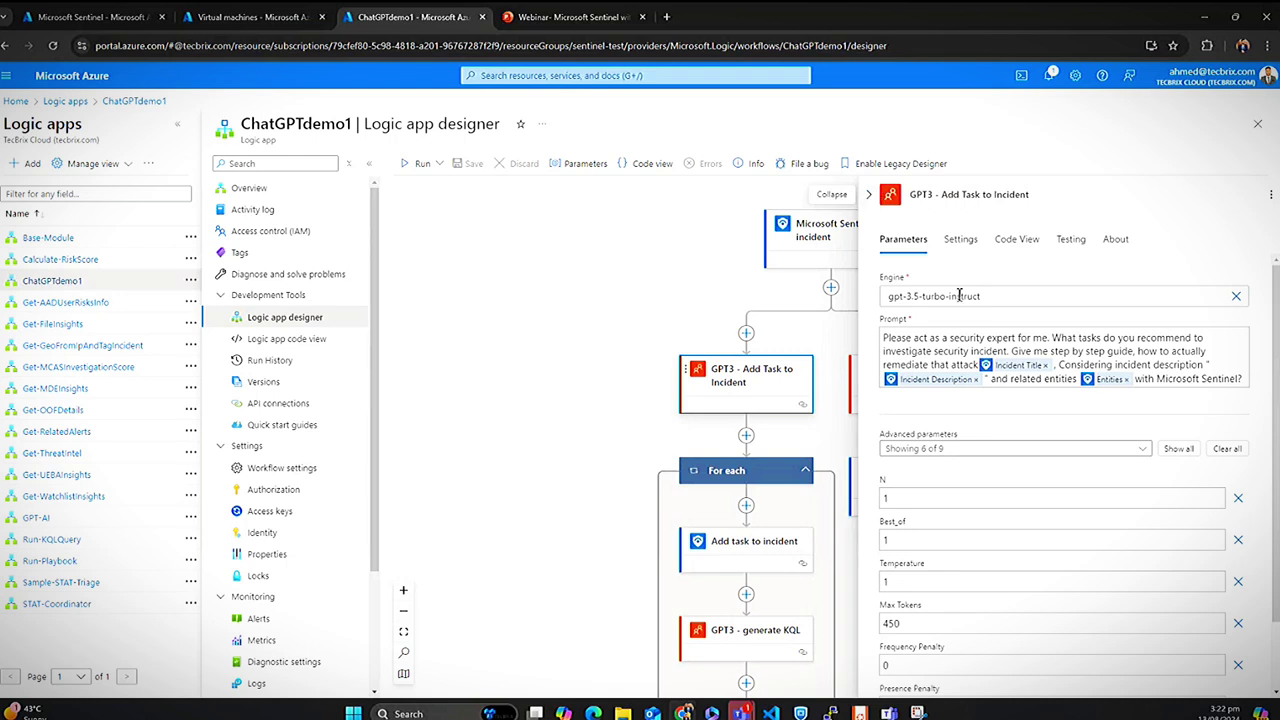
{"action": "left_click", "coordinate": [868, 196]}
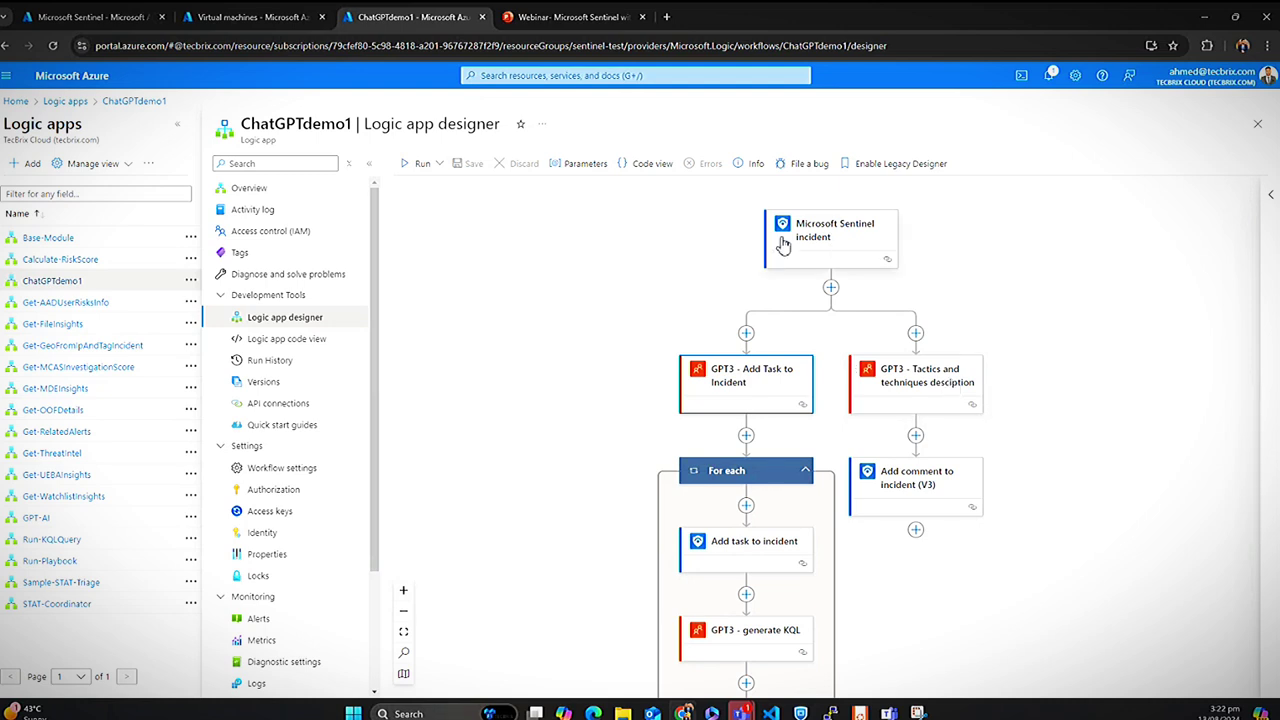
Look through the rest of the workflow, from the For each loops down to the "Post message in a chat or channel" action.
{"action": "scroll", "coordinate": [1023, 306], "scroll_direction": "down", "scroll_amount": 1}
{"action": "scroll", "coordinate": [1023, 306], "scroll_direction": "down", "scroll_amount": 3}
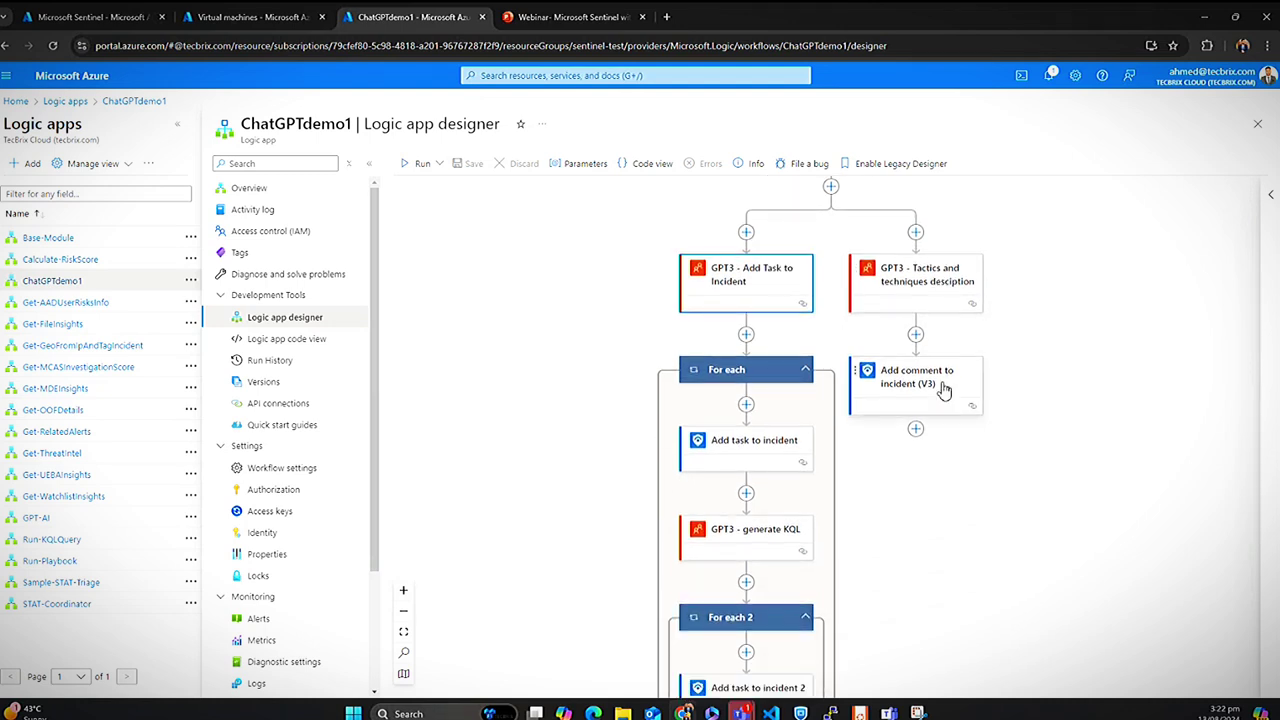
{"action": "scroll", "coordinate": [945, 388], "scroll_direction": "down", "scroll_amount": 6}
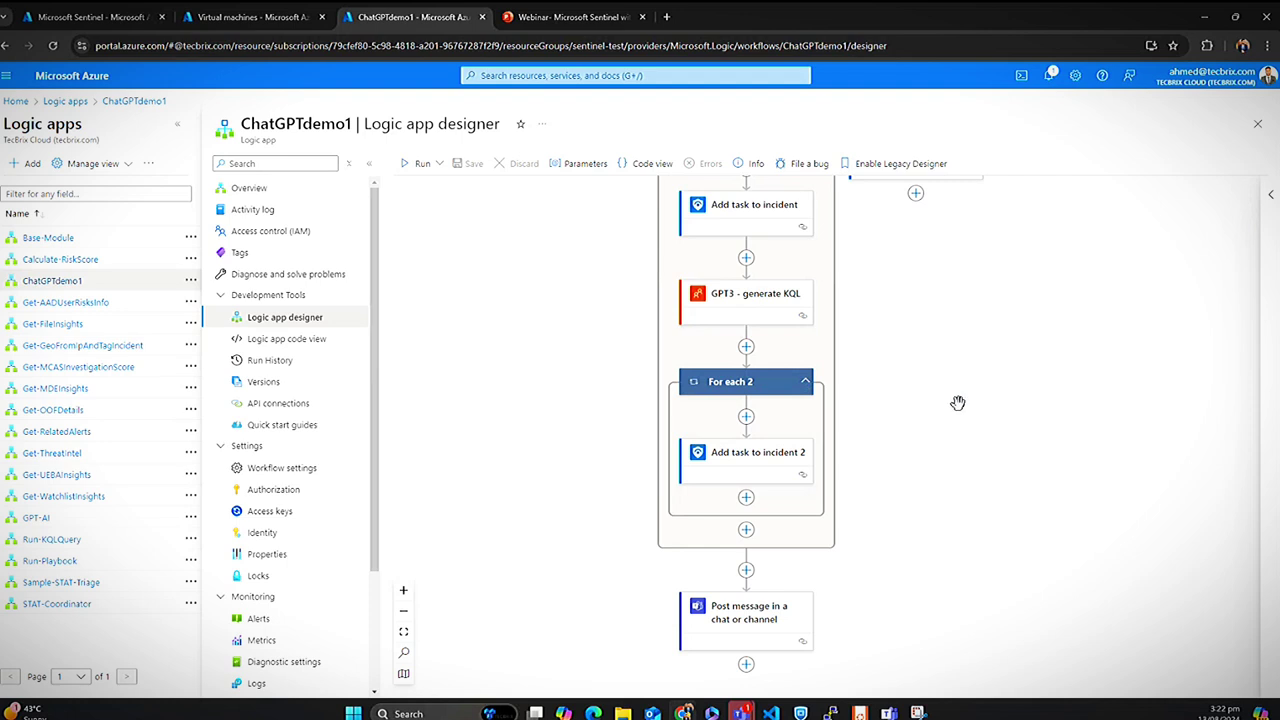
Look over the ChatGPTdemo1 workflow again, from the Microsoft Sentinel incident trigger through both GPT3 branches to the "Post message in a chat or channel" action.
{"action": "scroll", "coordinate": [918, 557], "scroll_direction": "down", "scroll_amount": 1}
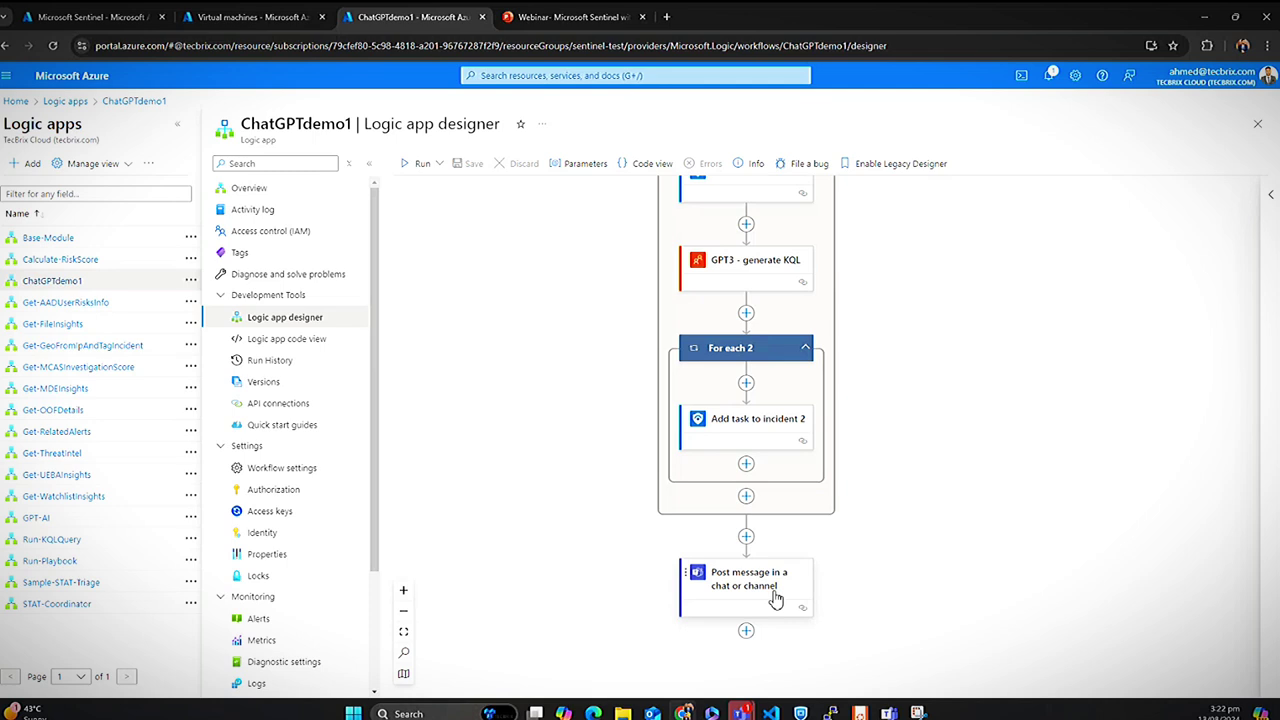
{"action": "scroll", "coordinate": [803, 537], "scroll_direction": "up", "scroll_amount": 5}
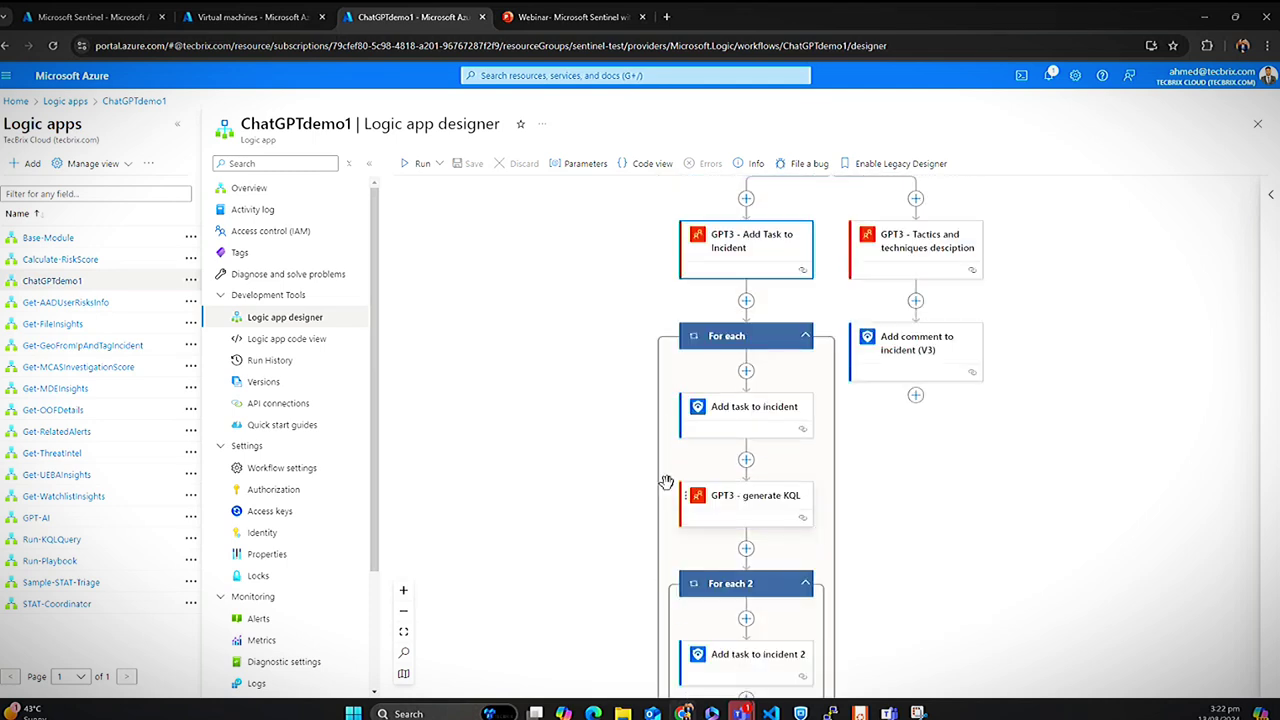
{"action": "scroll", "coordinate": [726, 371], "scroll_direction": "up", "scroll_amount": 2}
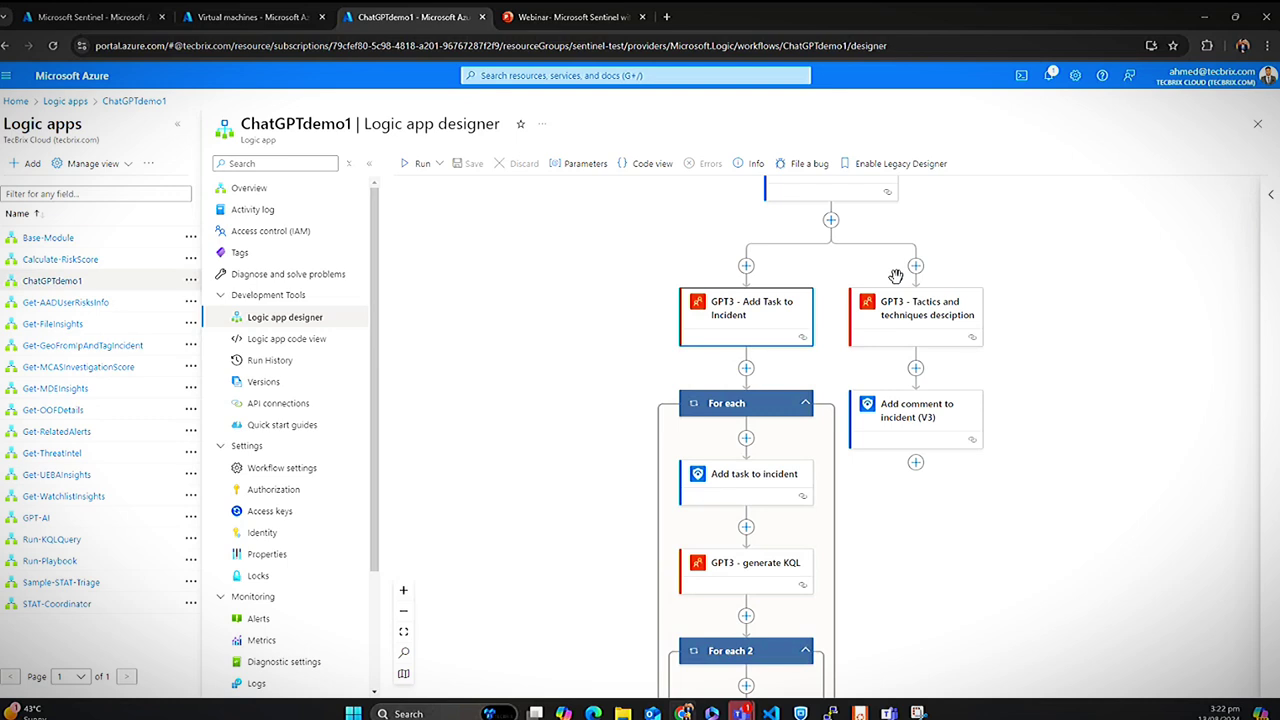
{"action": "scroll", "coordinate": [896, 276], "scroll_direction": "up", "scroll_amount": 3}
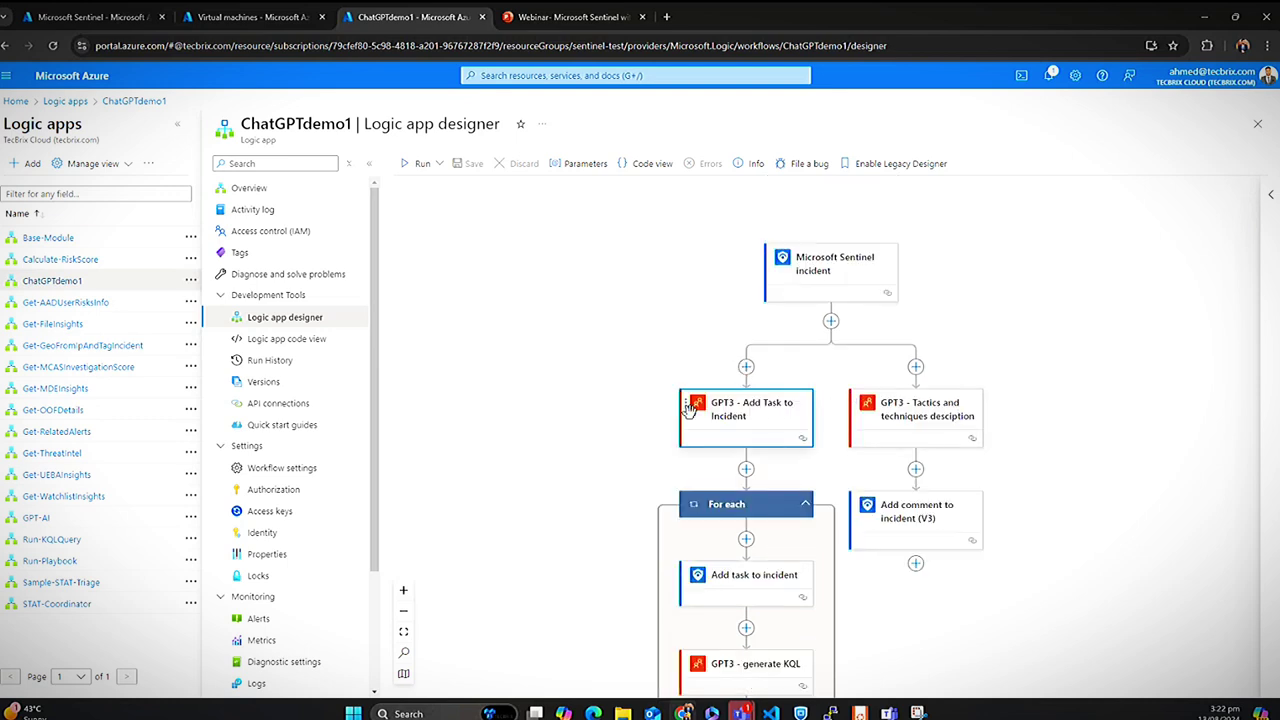
{"action": "scroll", "coordinate": [923, 420], "scroll_direction": "down", "scroll_amount": 8}
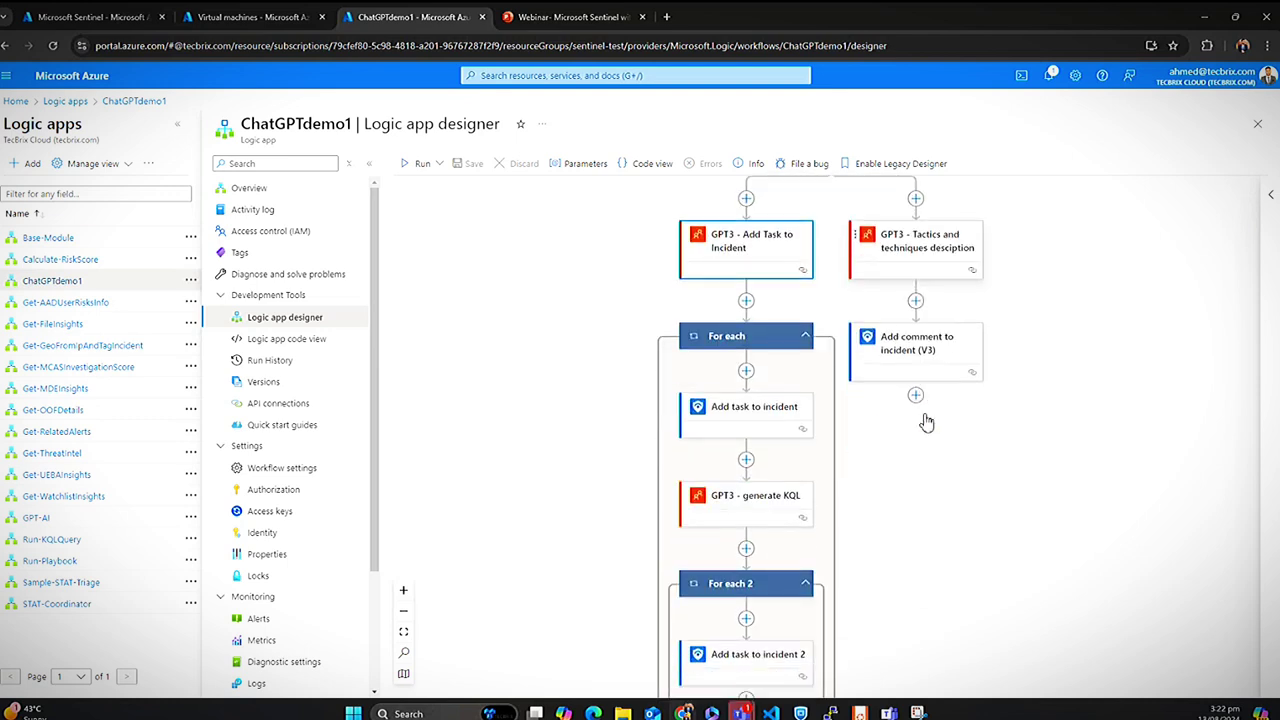
{"action": "scroll", "coordinate": [925, 425], "scroll_direction": "down", "scroll_amount": 4}
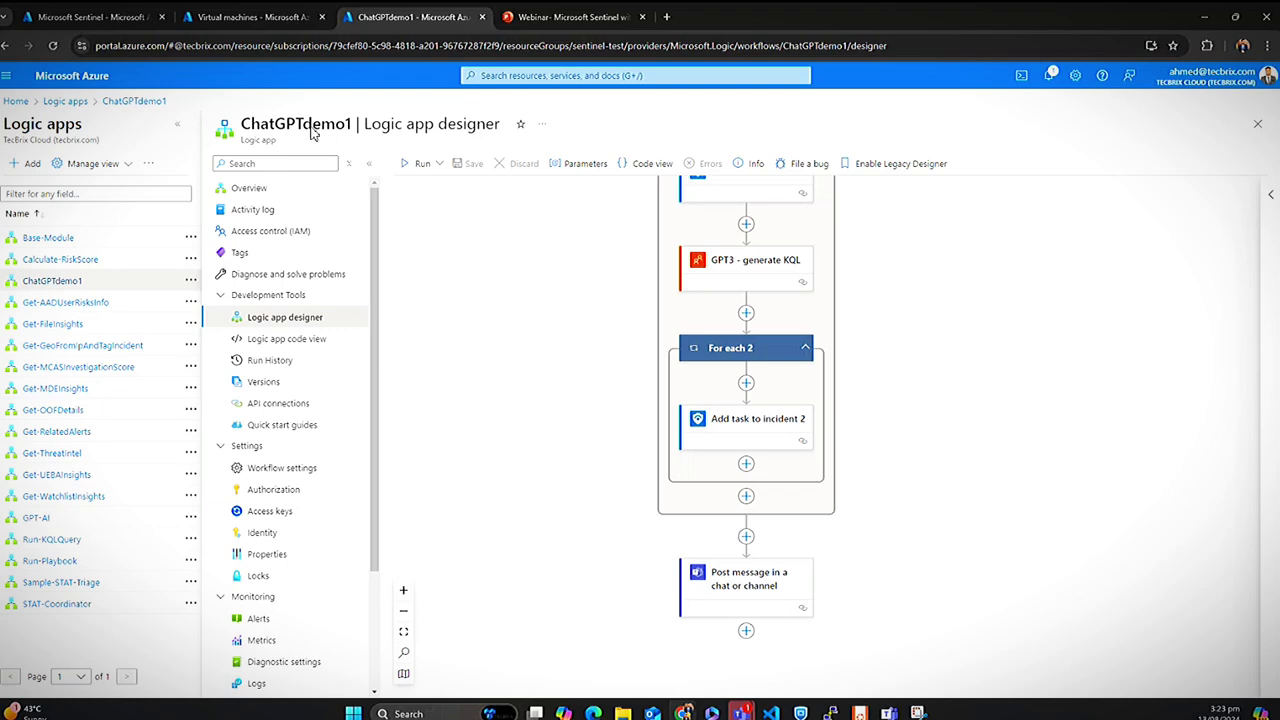
Return to the Sentinel incidents list, select incident 10714 and highlight its title in the details.
{"action": "left_click", "coordinate": [254, 17]}
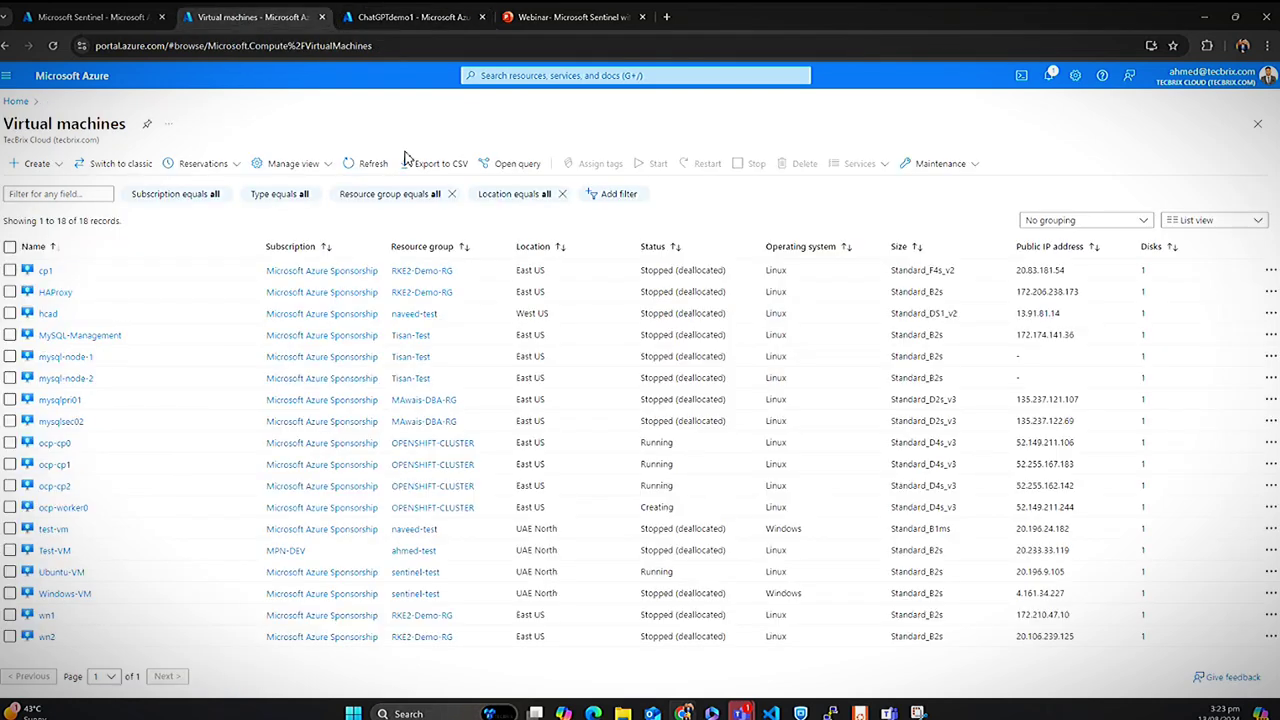
{"action": "left_click", "coordinate": [32, 17]}
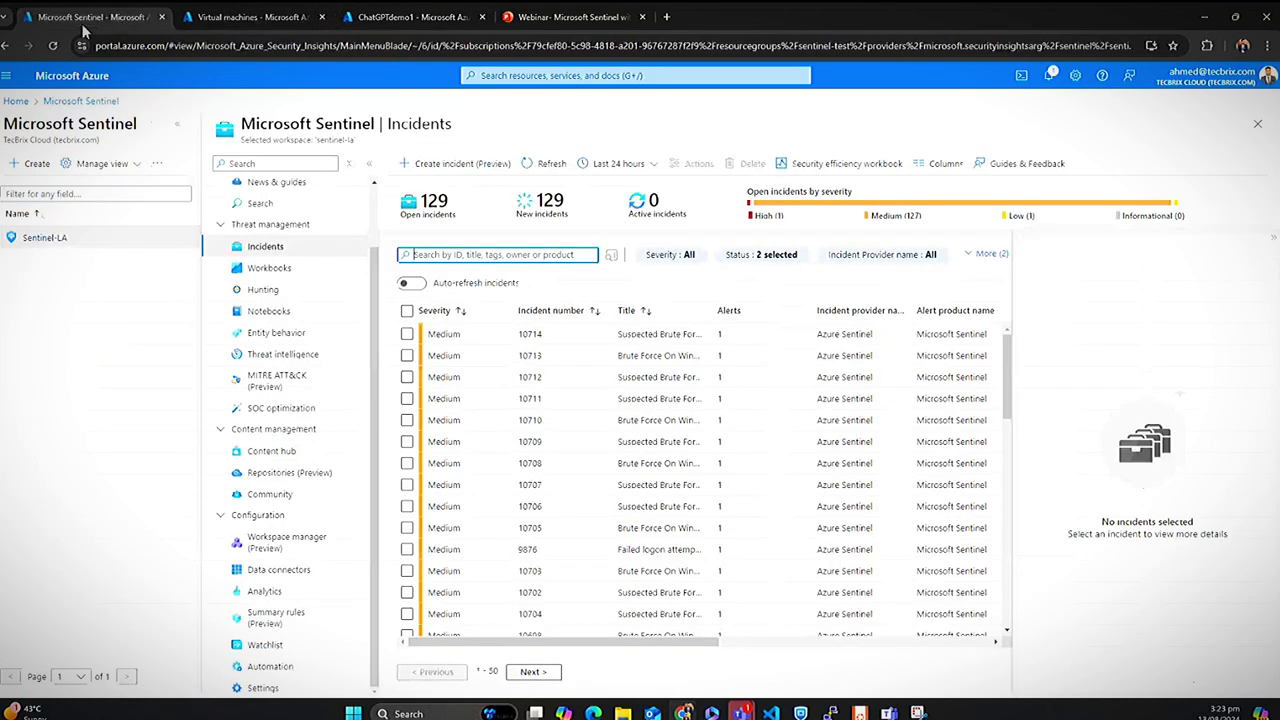
{"action": "left_click", "coordinate": [515, 343]}
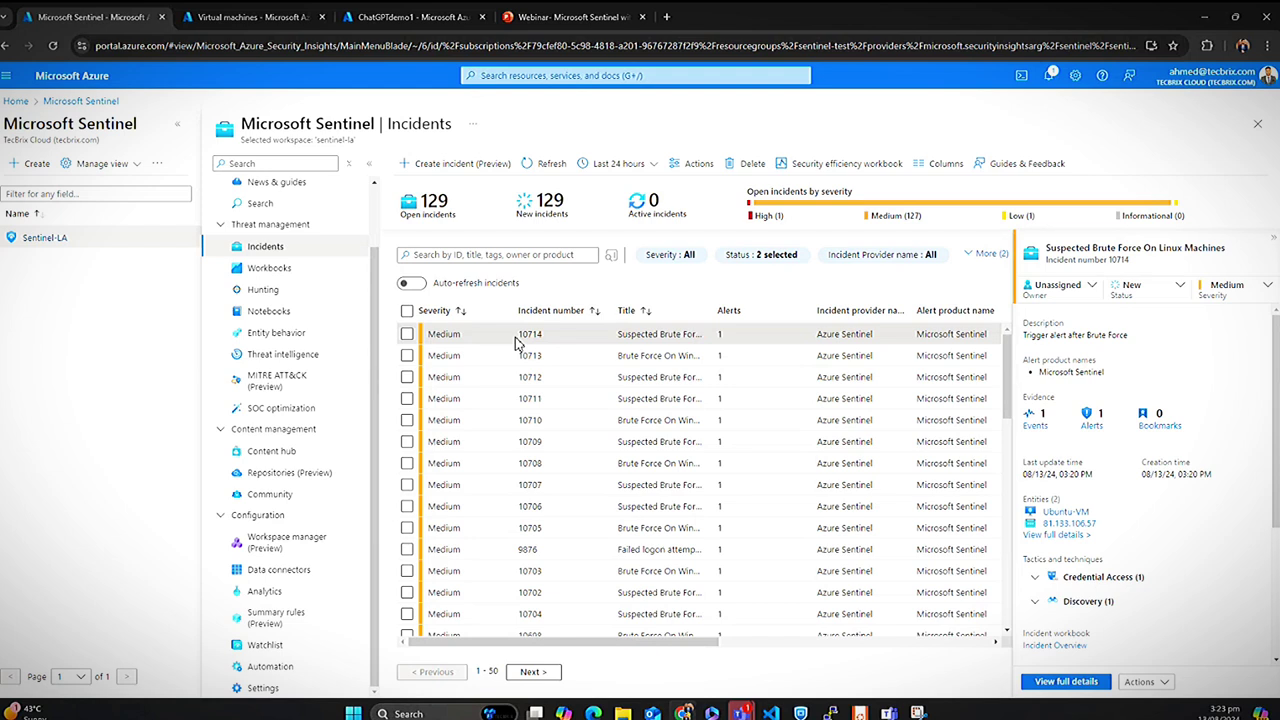
{"action": "left_click_drag", "start_coordinate": [1046, 248], "coordinate": [1230, 250]}
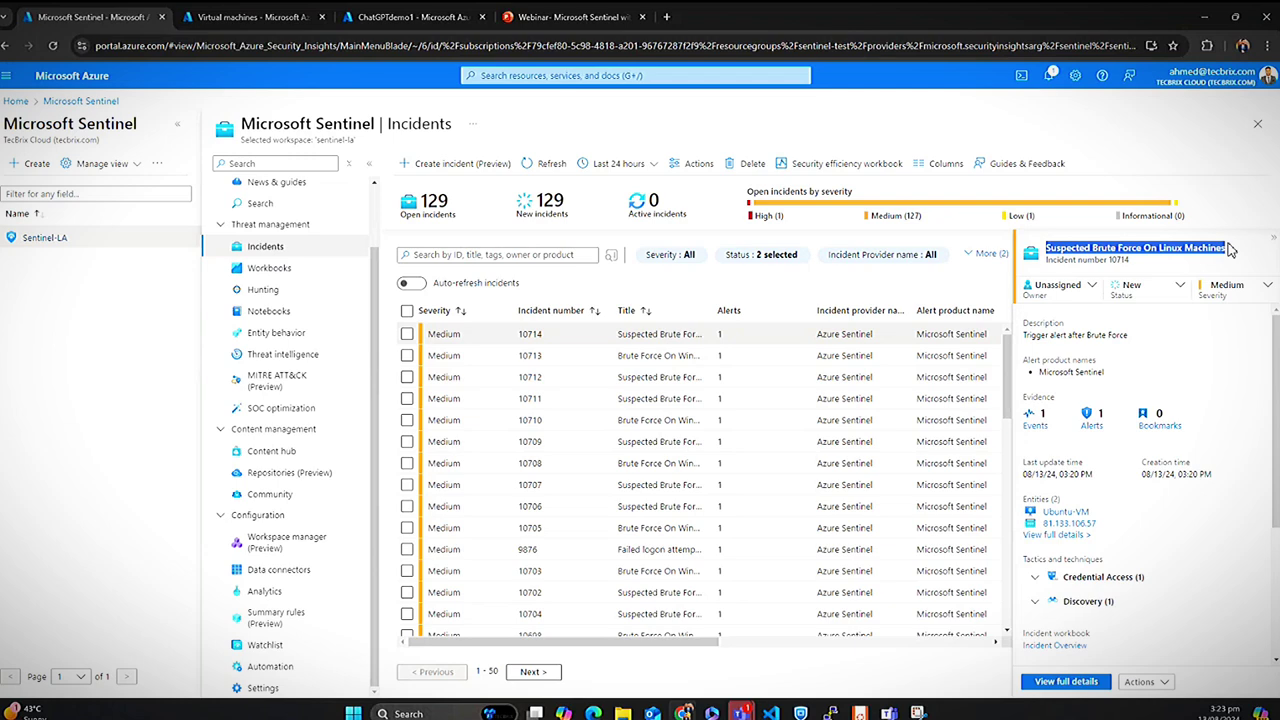
Open the full details of the "Suspected Brute Force On Linux Machines" incident and check its task list.
{"action": "left_click", "coordinate": [434, 21]}
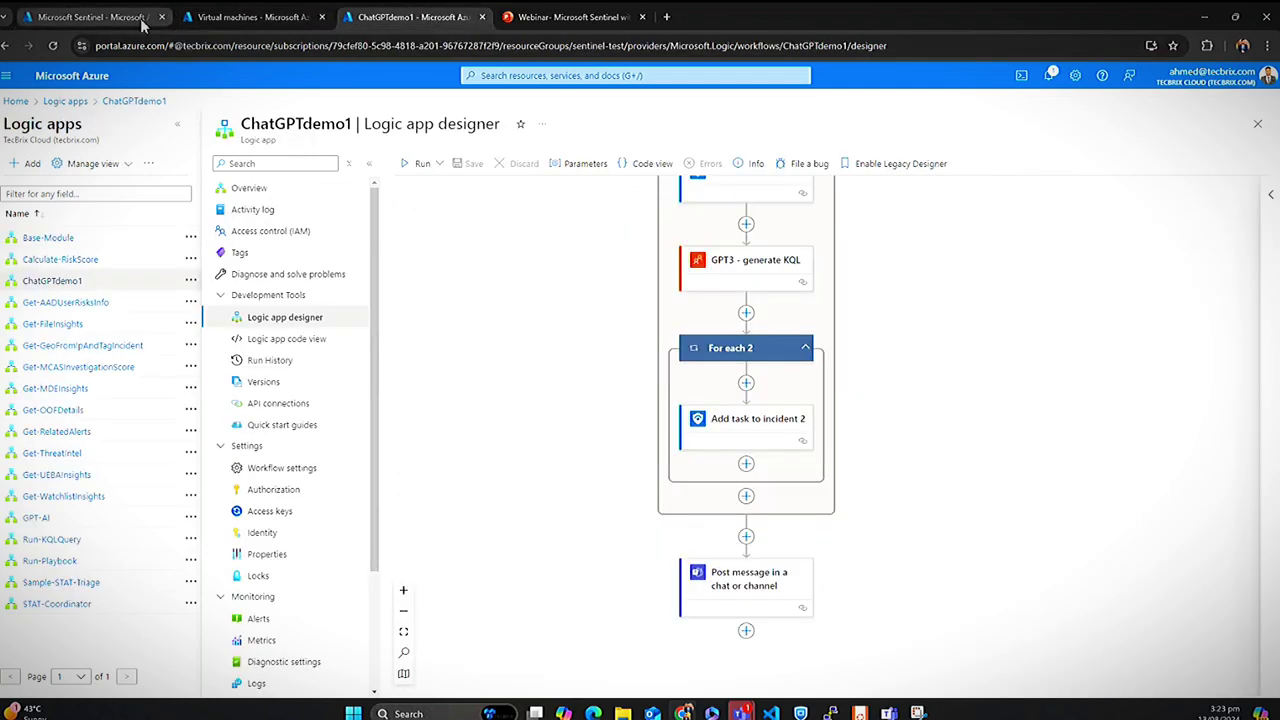
{"action": "left_click", "coordinate": [80, 20]}
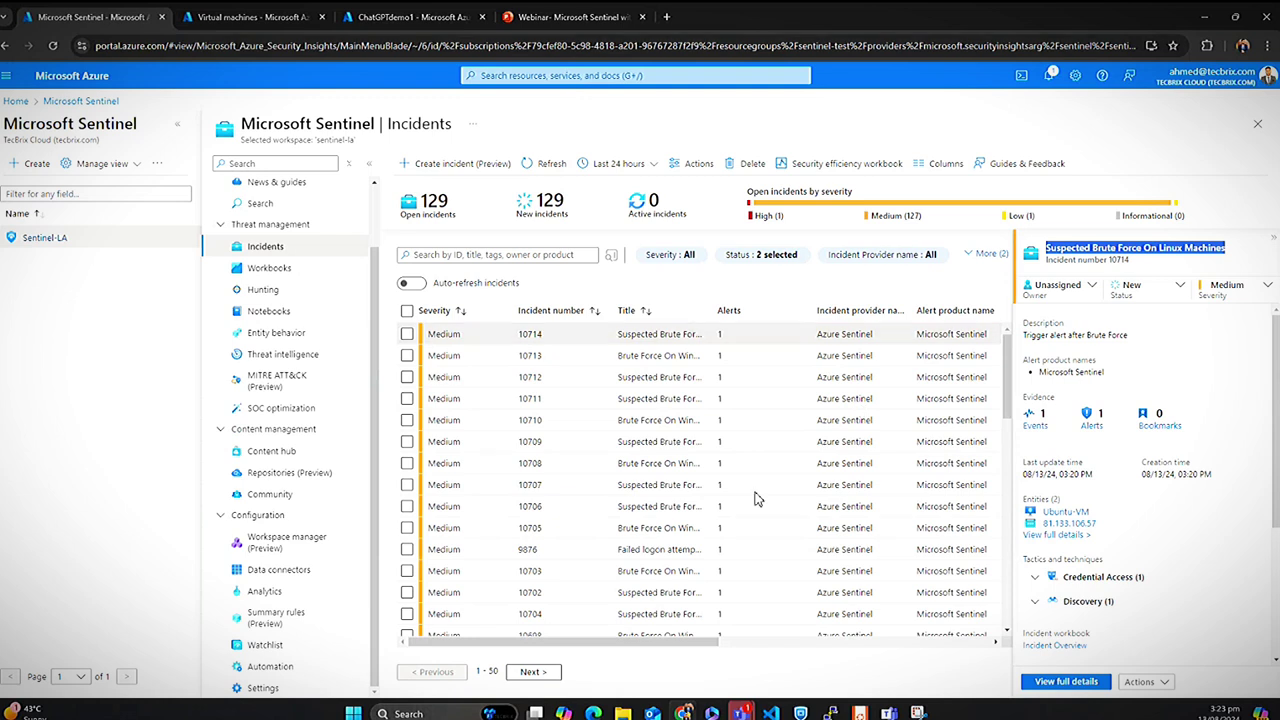
{"action": "left_click", "coordinate": [1066, 681]}
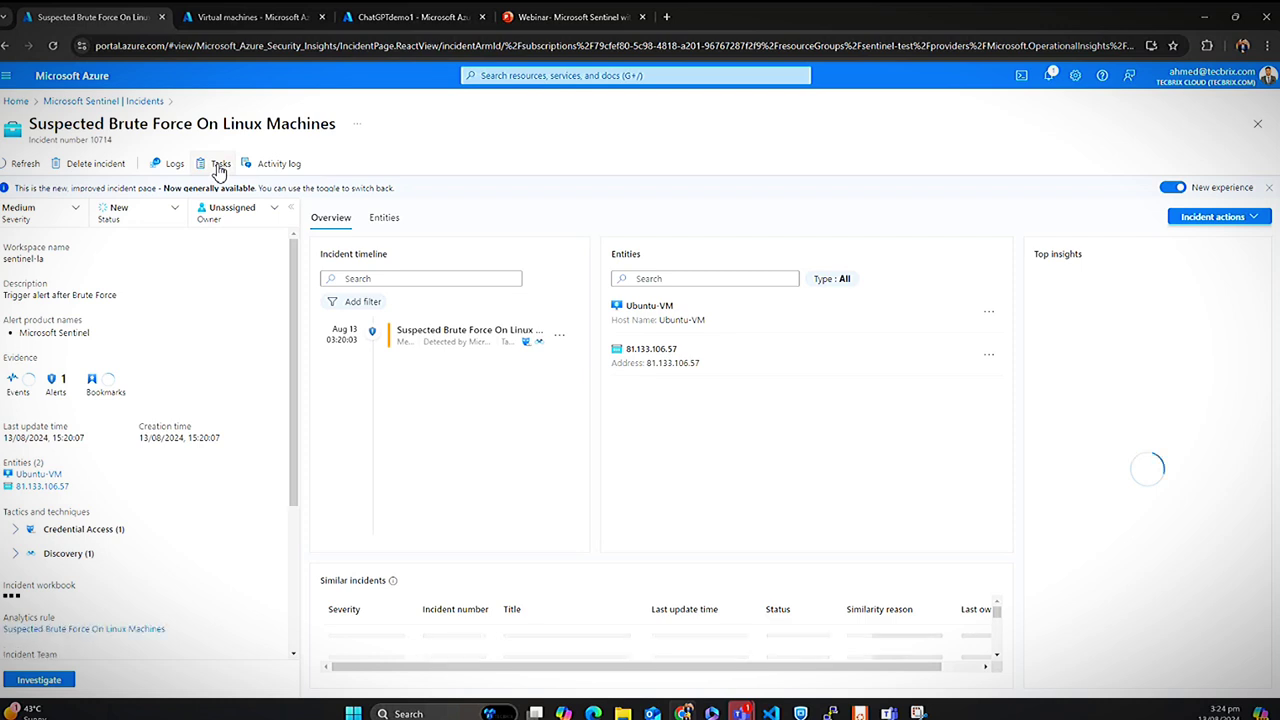
{"action": "left_click", "coordinate": [219, 167]}
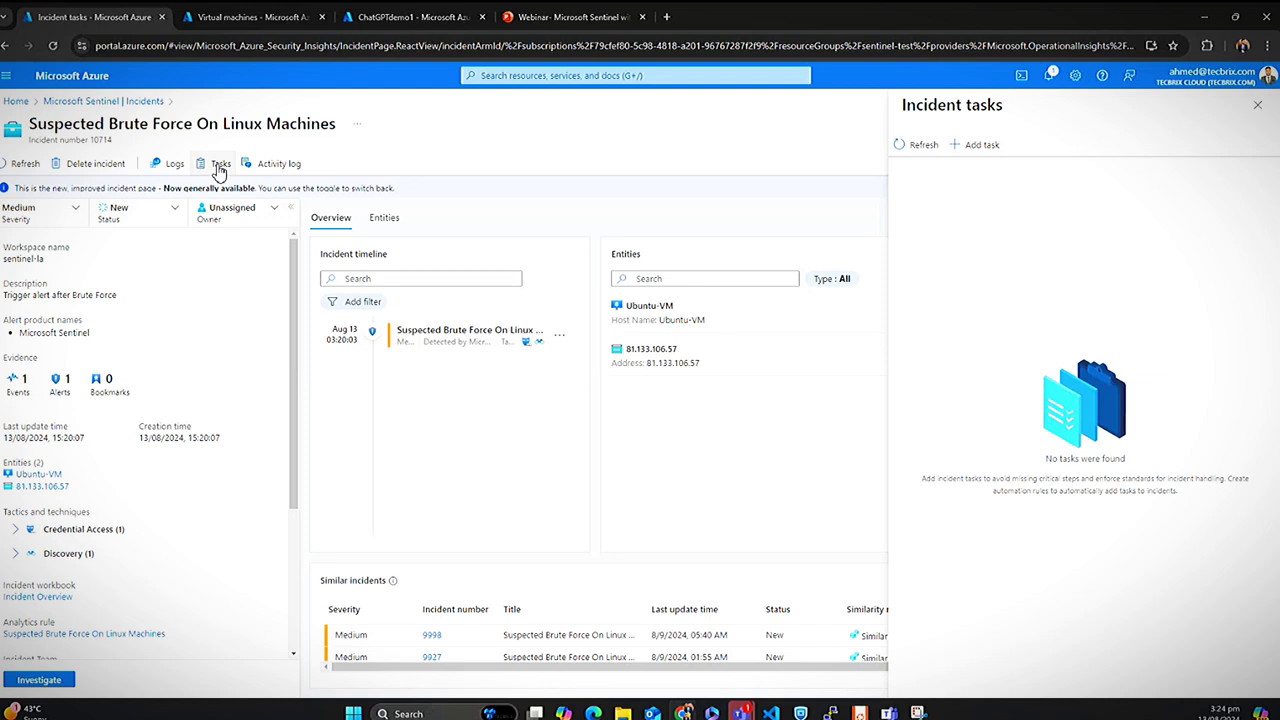
Switch to the ChatGPTdemo1 designer and look over the actions that add tasks and a comment to the incident.
{"action": "left_click", "coordinate": [369, 19]}
{"action": "scroll", "coordinate": [603, 355], "scroll_direction": "up", "scroll_amount": 3}
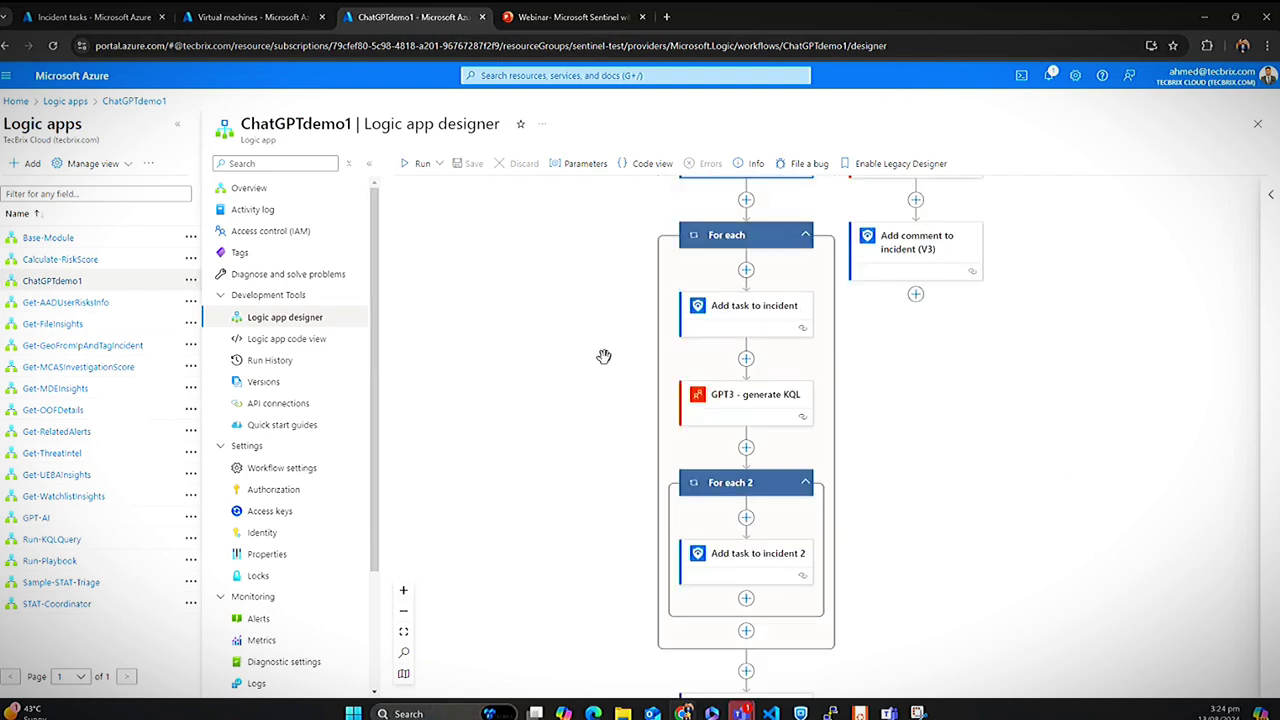
{"action": "scroll", "coordinate": [603, 355], "scroll_direction": "up", "scroll_amount": 1}
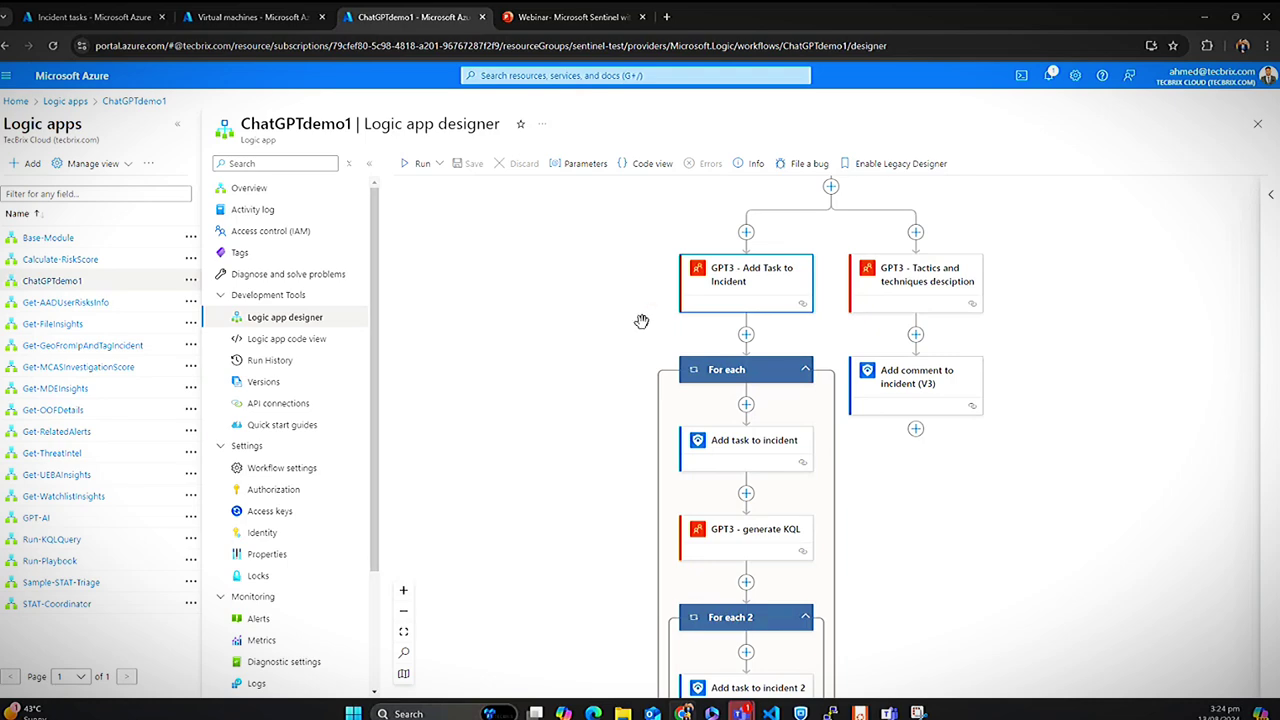
{"action": "scroll", "coordinate": [641, 321], "scroll_direction": "down", "scroll_amount": 2}
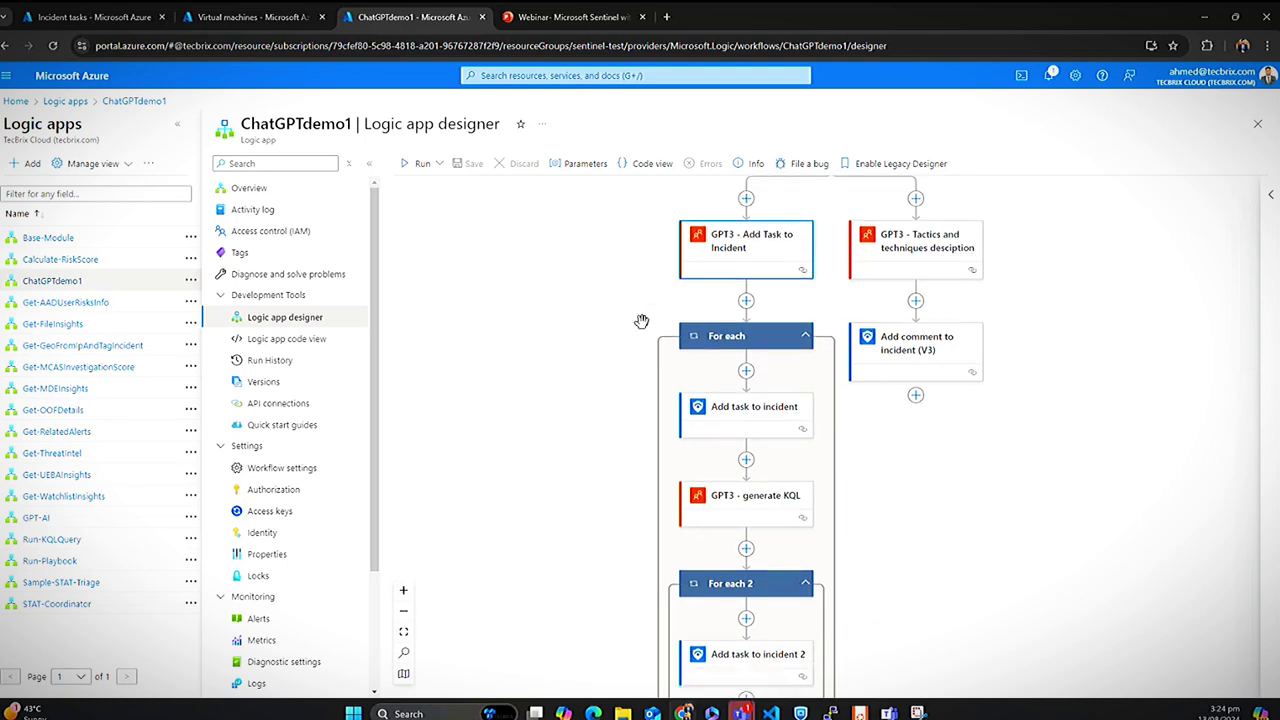
Go back to incident 10714, close its task list and return to the Sentinel incidents list.
{"action": "left_click", "coordinate": [210, 20]}
{"action": "left_click", "coordinate": [100, 17]}
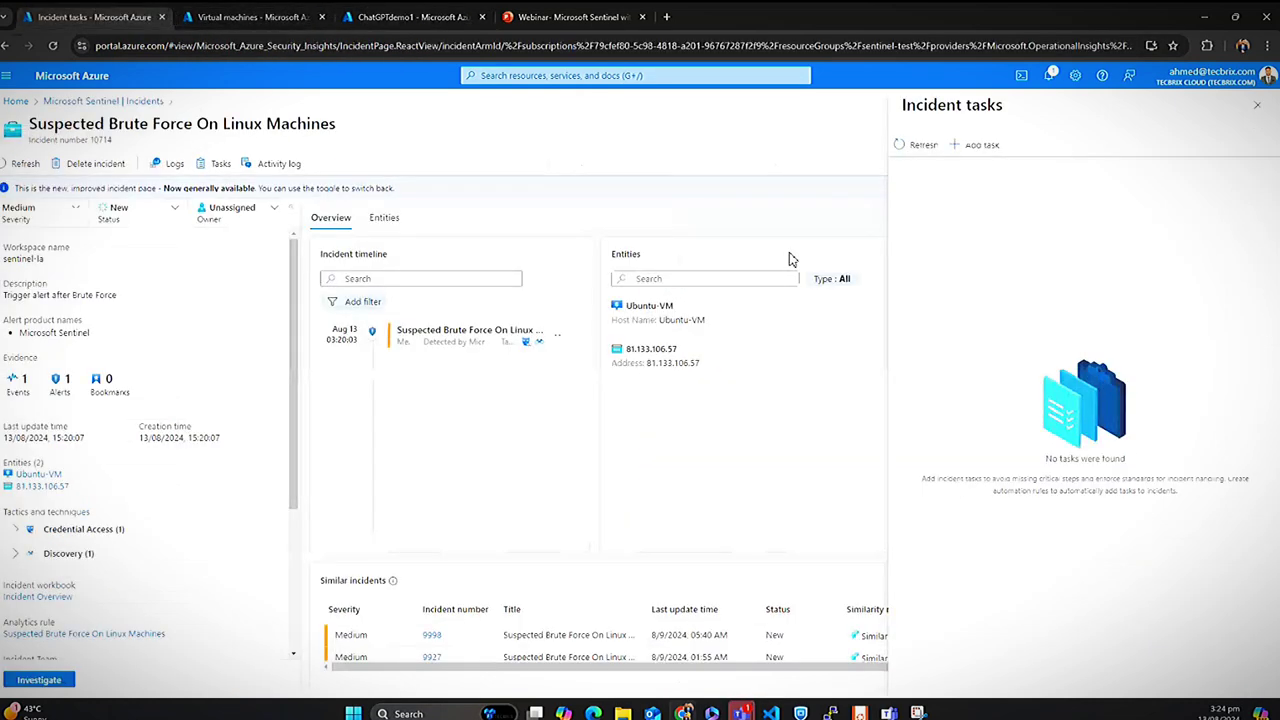
{"action": "left_click", "coordinate": [1257, 104]}
{"action": "left_click", "coordinate": [145, 104]}
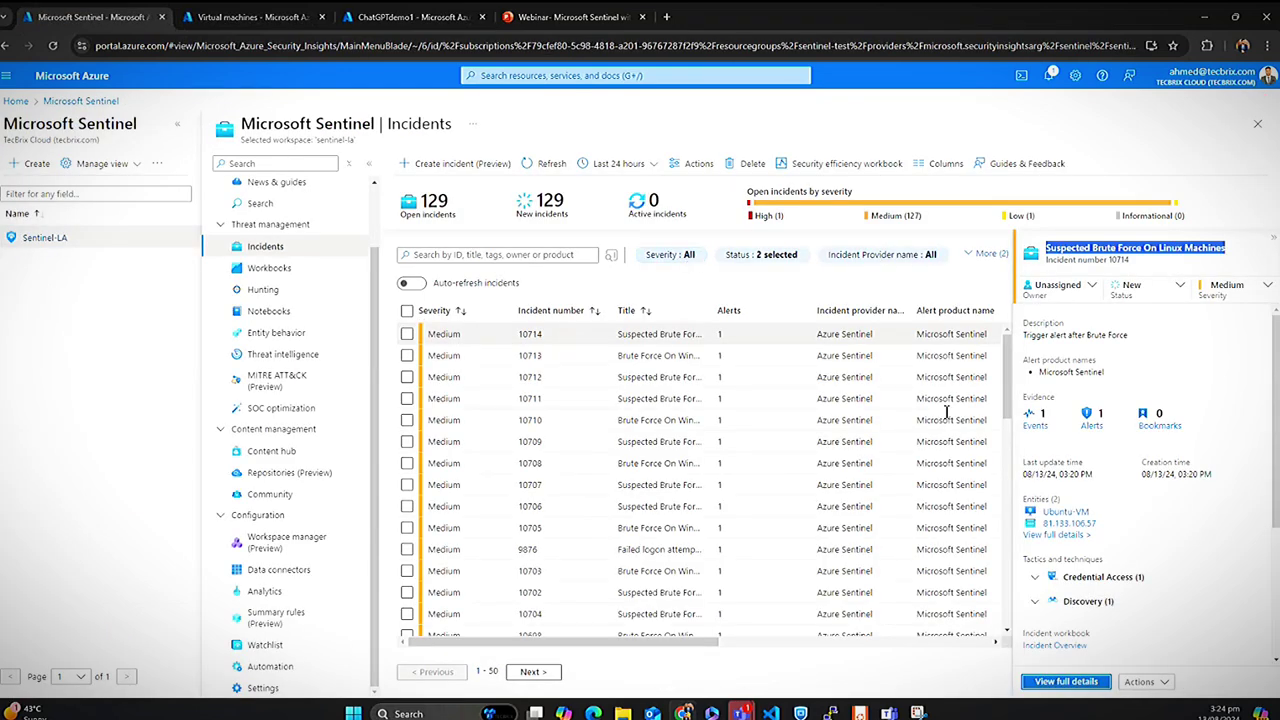
From the incidents list, bring up the playbooks that can be run on incident 10714.
{"action": "left_click", "coordinate": [1078, 686]}
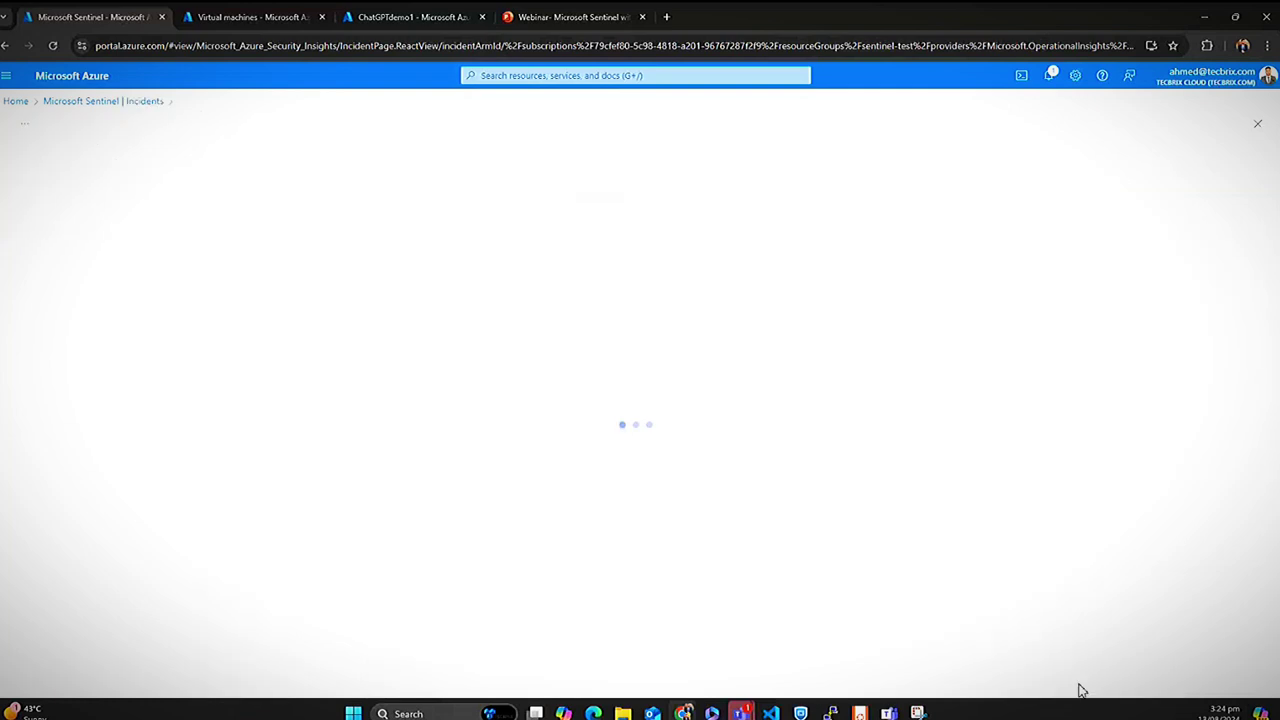
{"action": "left_click", "coordinate": [150, 104]}
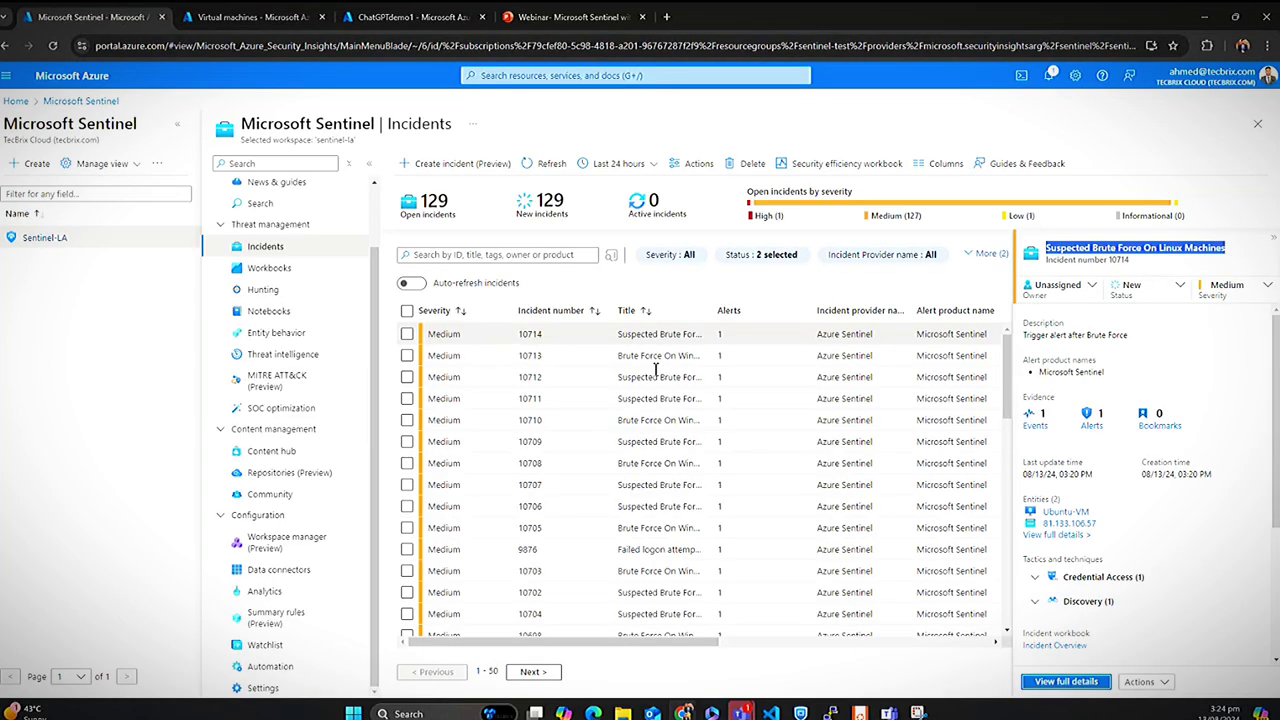
{"action": "left_click", "coordinate": [1167, 685]}
{"action": "left_click", "coordinate": [1097, 620]}
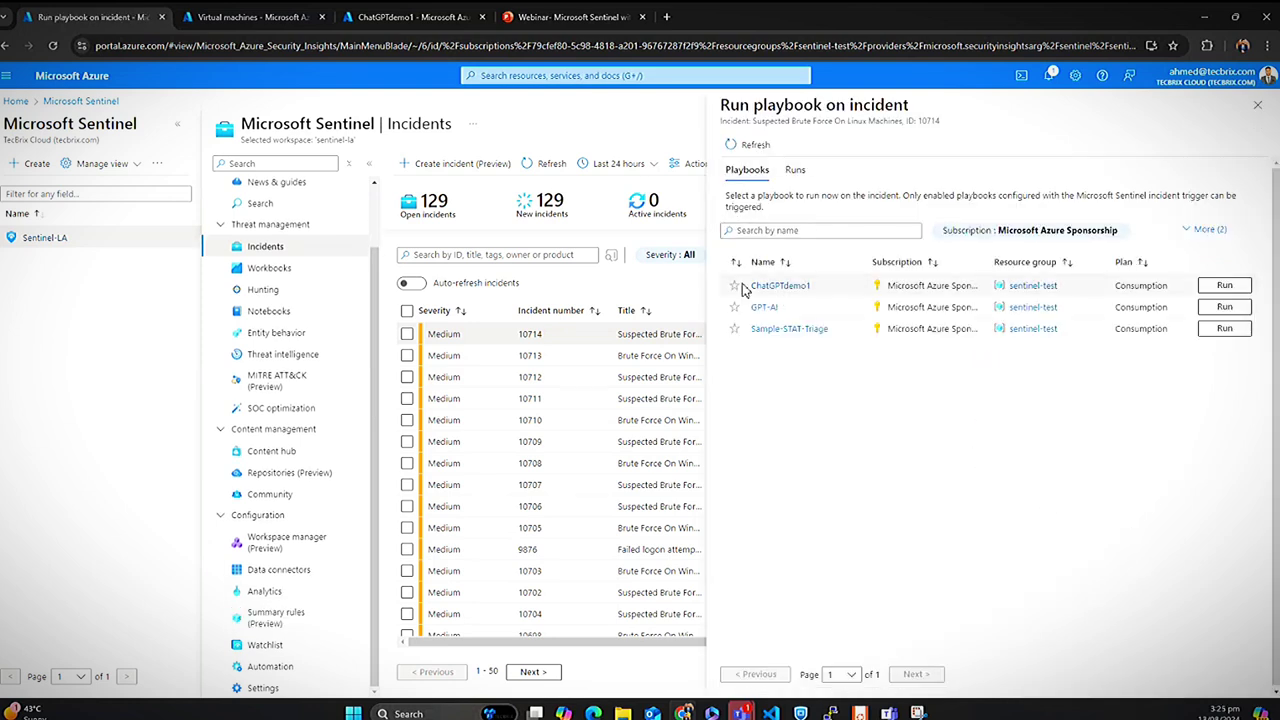
Check the existing run history of the ChatGPTdemo1 logic app.
{"action": "left_click", "coordinate": [418, 18]}
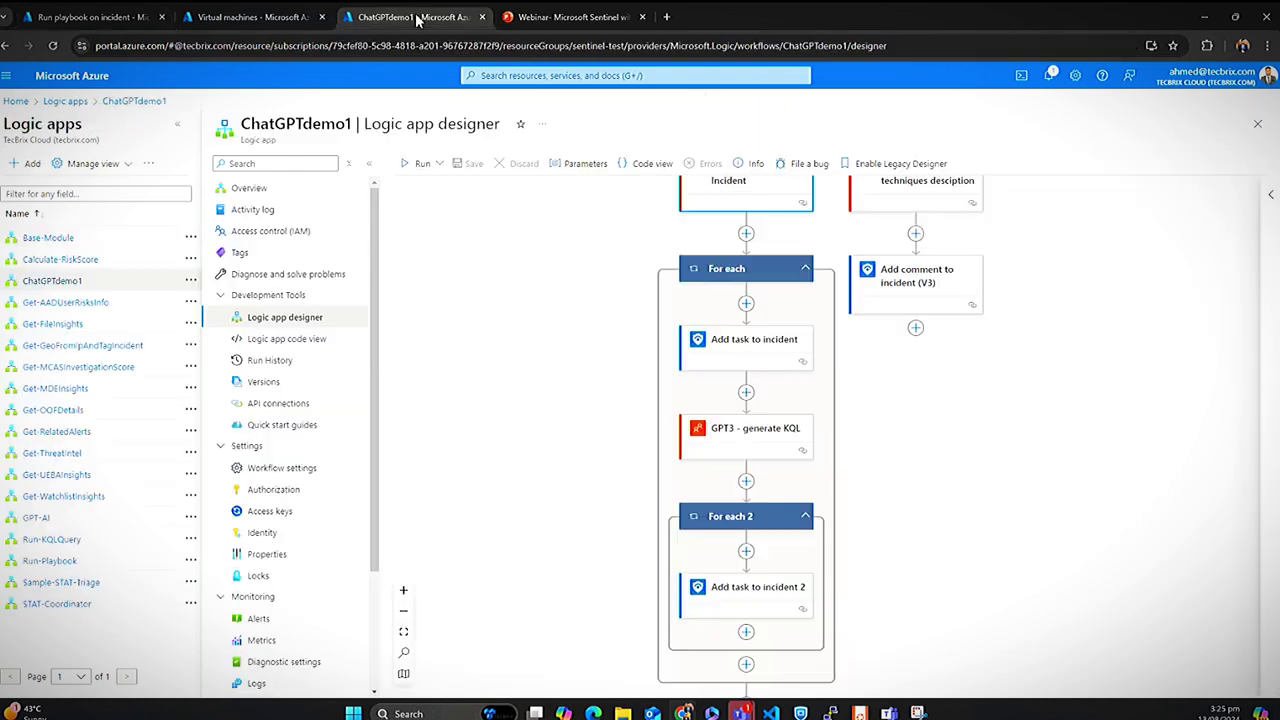
{"action": "left_click", "coordinate": [293, 363]}
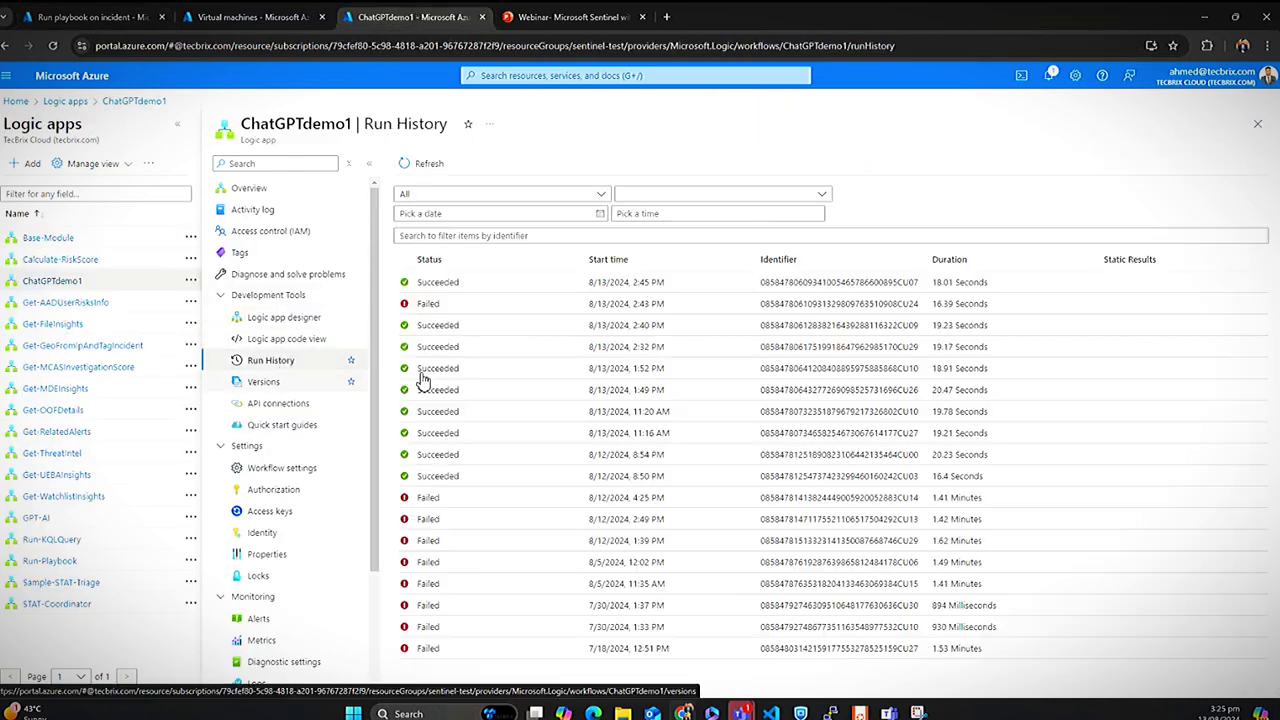
{"action": "left_click", "coordinate": [234, 18]}
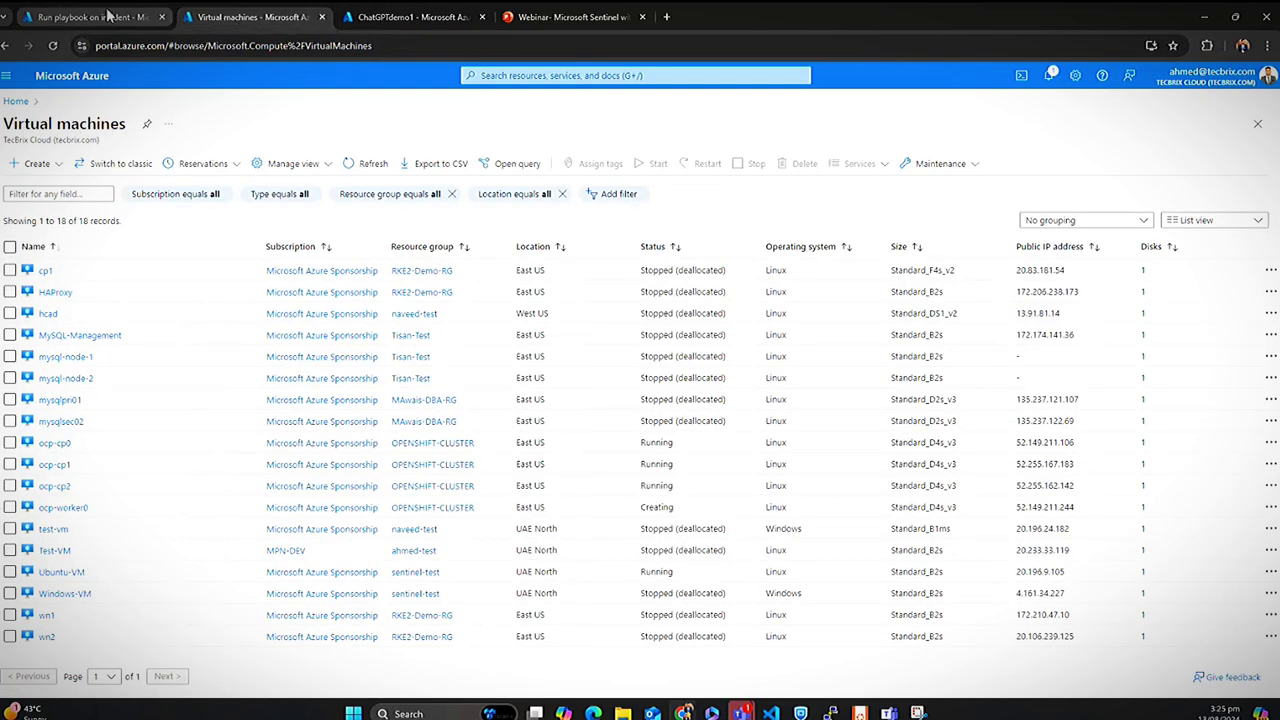
Run the ChatGPTdemo1 playbook on incident 10714 and check the portal notifications.
{"action": "left_click", "coordinate": [110, 17]}
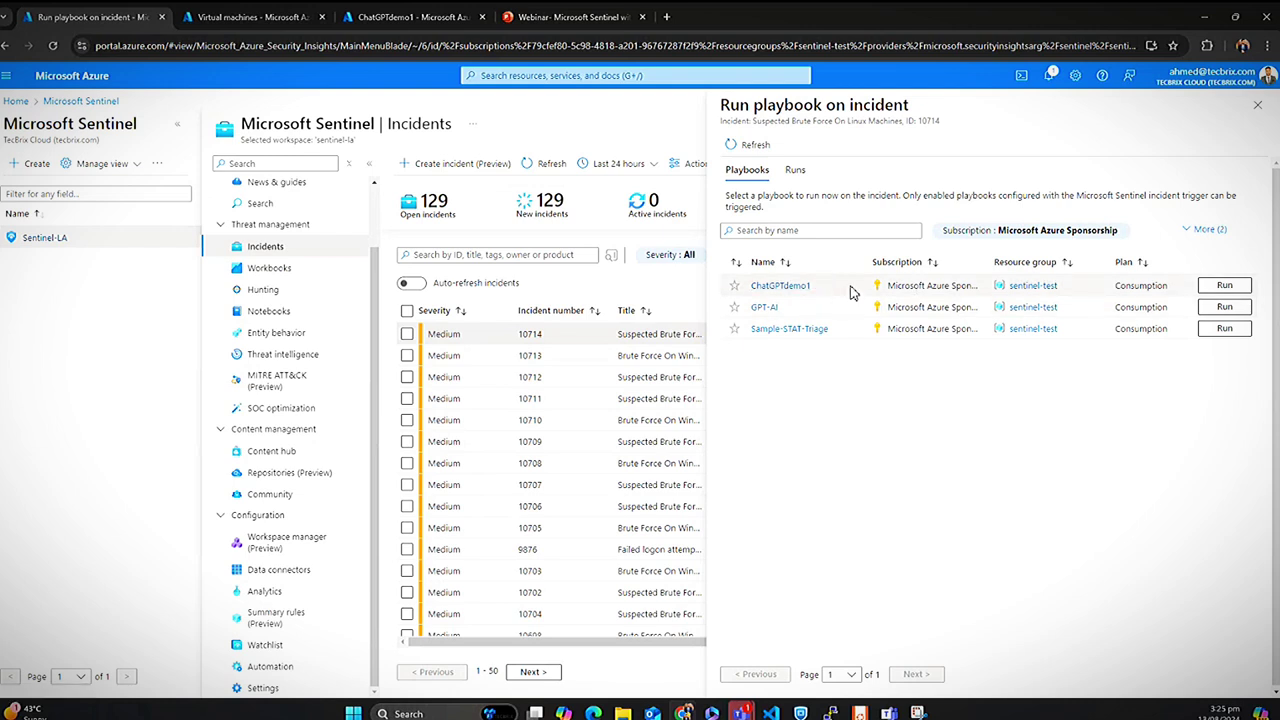
{"action": "left_click", "coordinate": [1225, 286]}
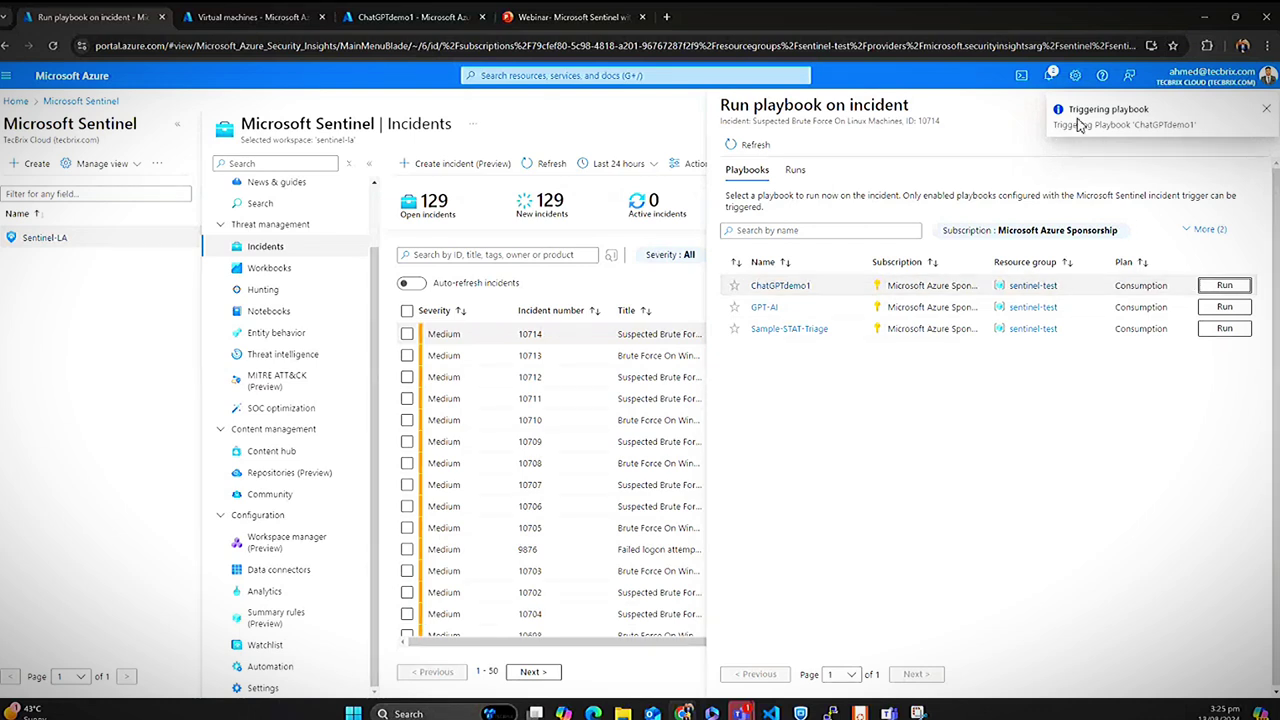
{"action": "left_click", "coordinate": [1050, 76]}
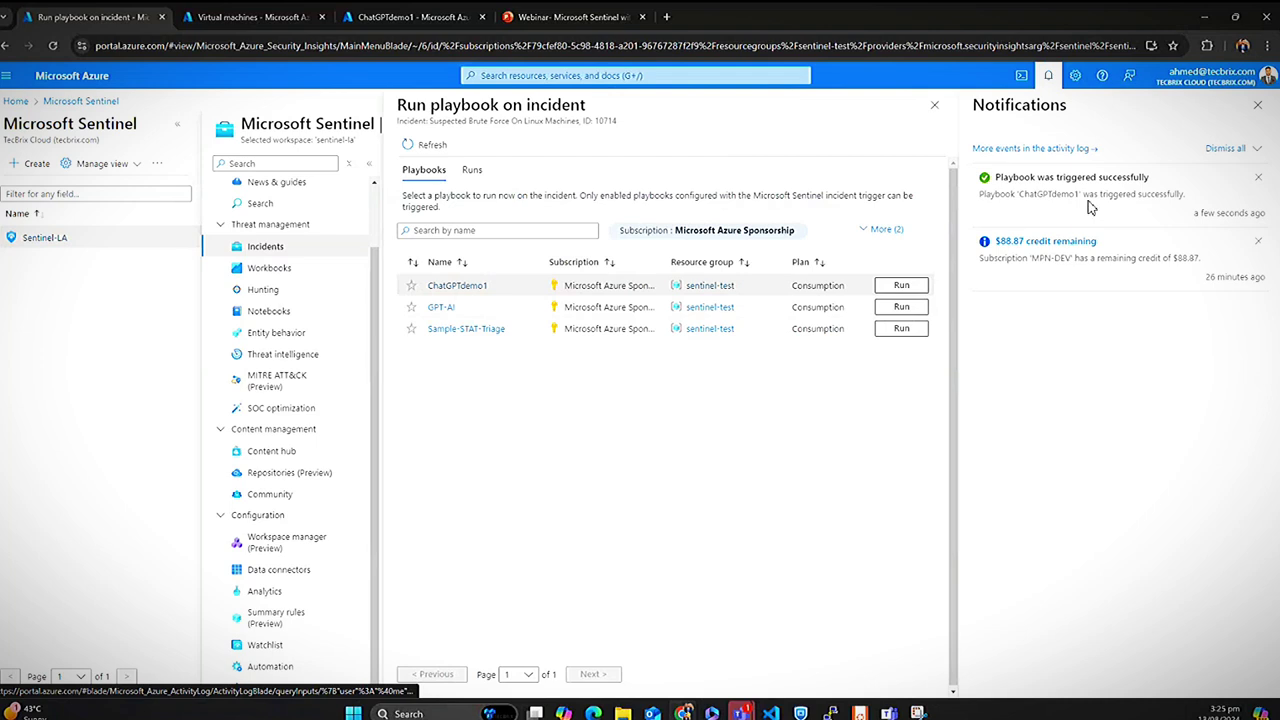
Refresh the ChatGPTdemo1 run history and open the run started at 3:25 PM.
{"action": "left_click", "coordinate": [373, 19]}
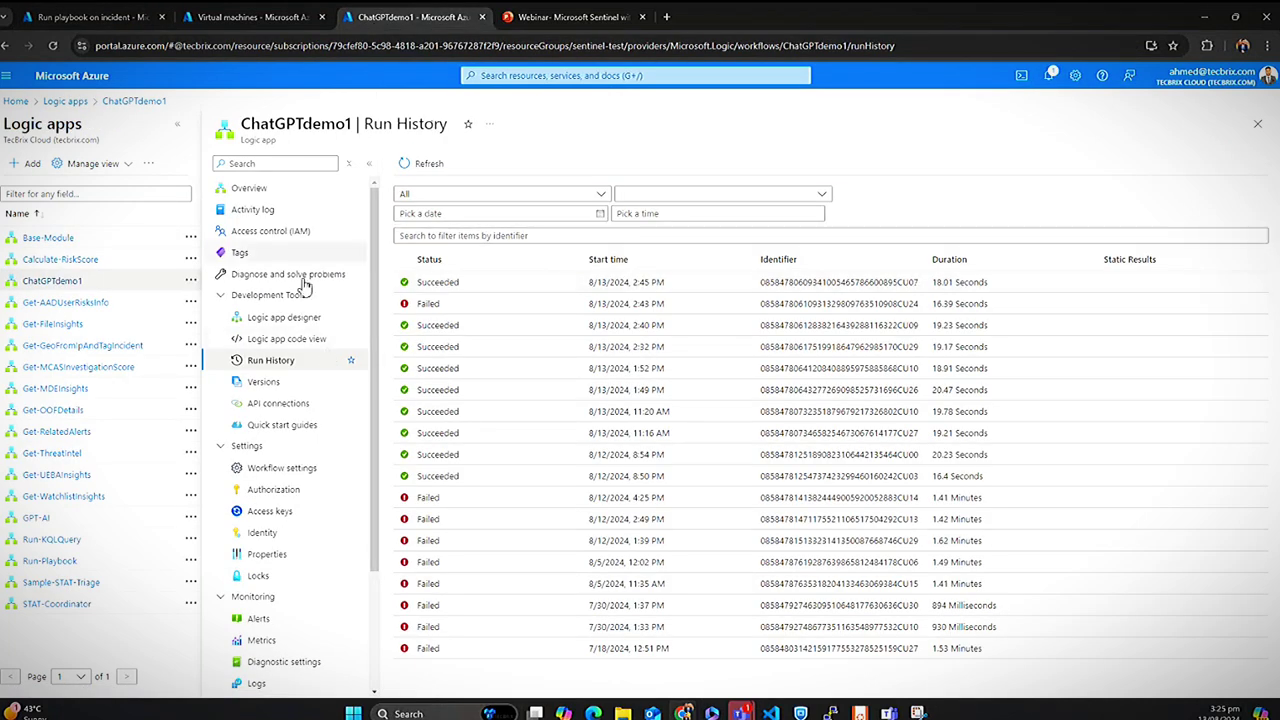
{"action": "left_click", "coordinate": [426, 164]}
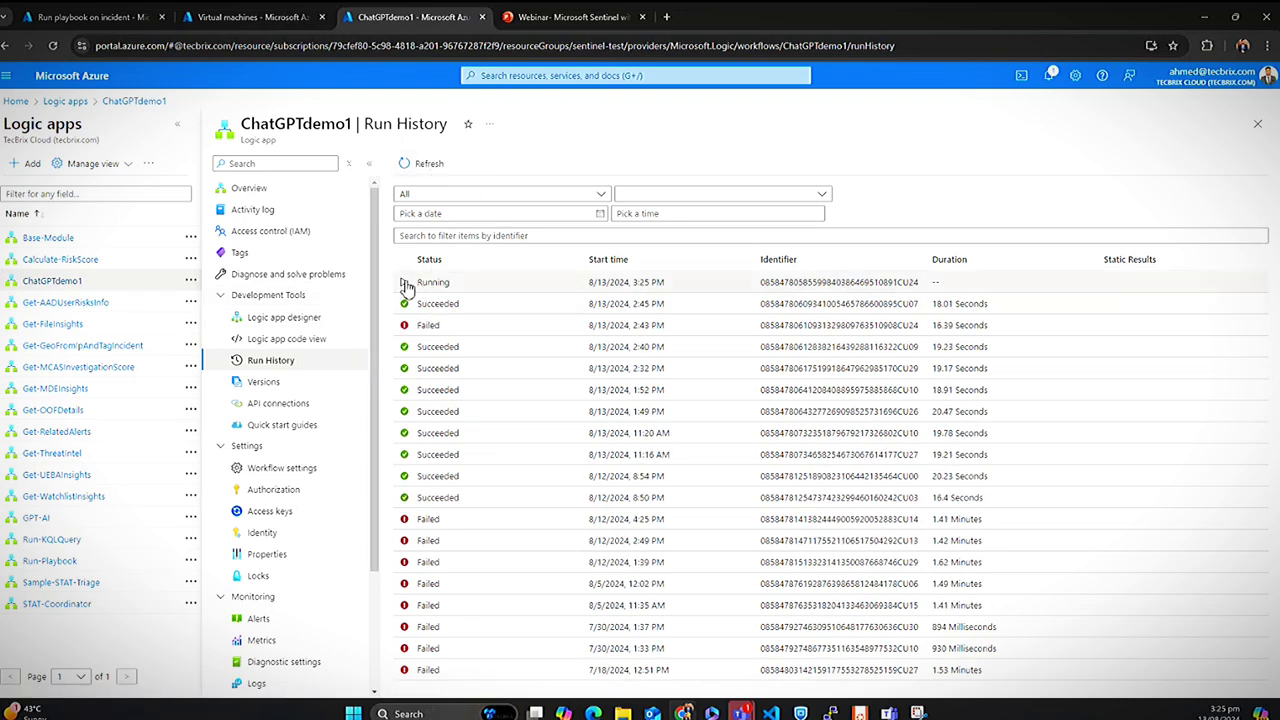
{"action": "left_click", "coordinate": [449, 286]}
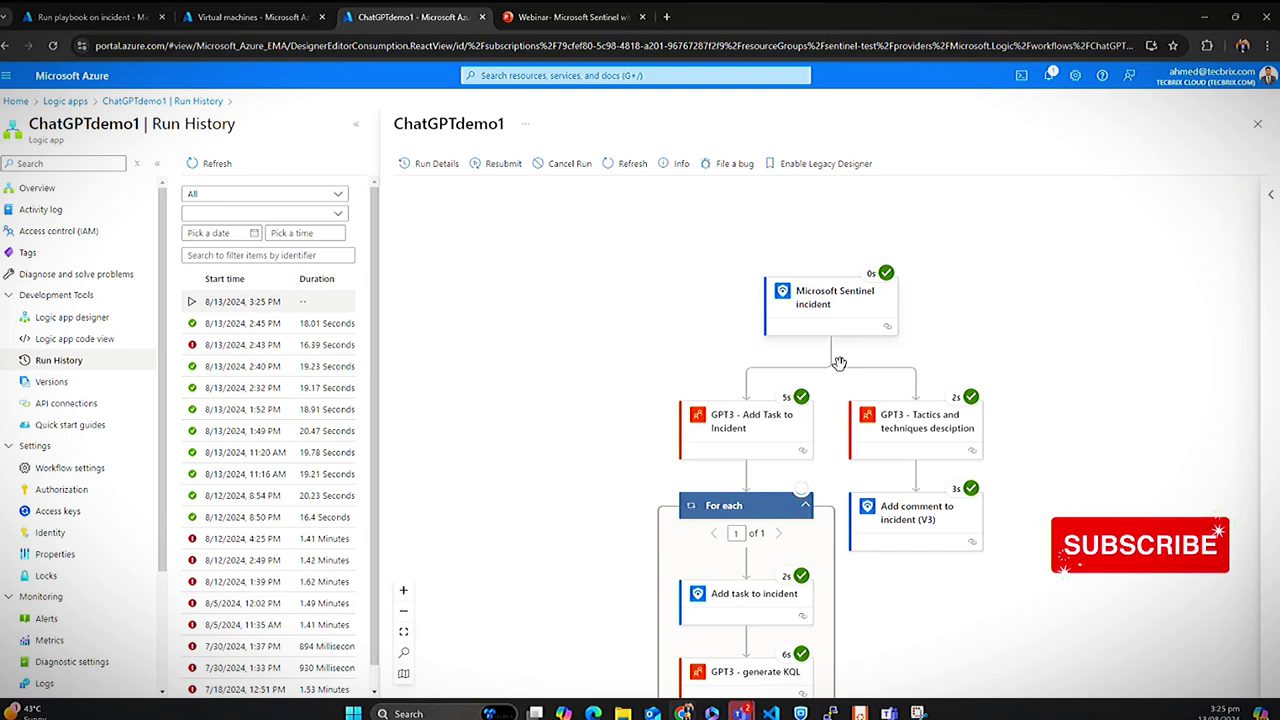
Examine the progress of the run's actions through both GPT3 branches and the nested For each loops.
{"action": "scroll", "coordinate": [781, 440], "scroll_direction": "down", "scroll_amount": 3}
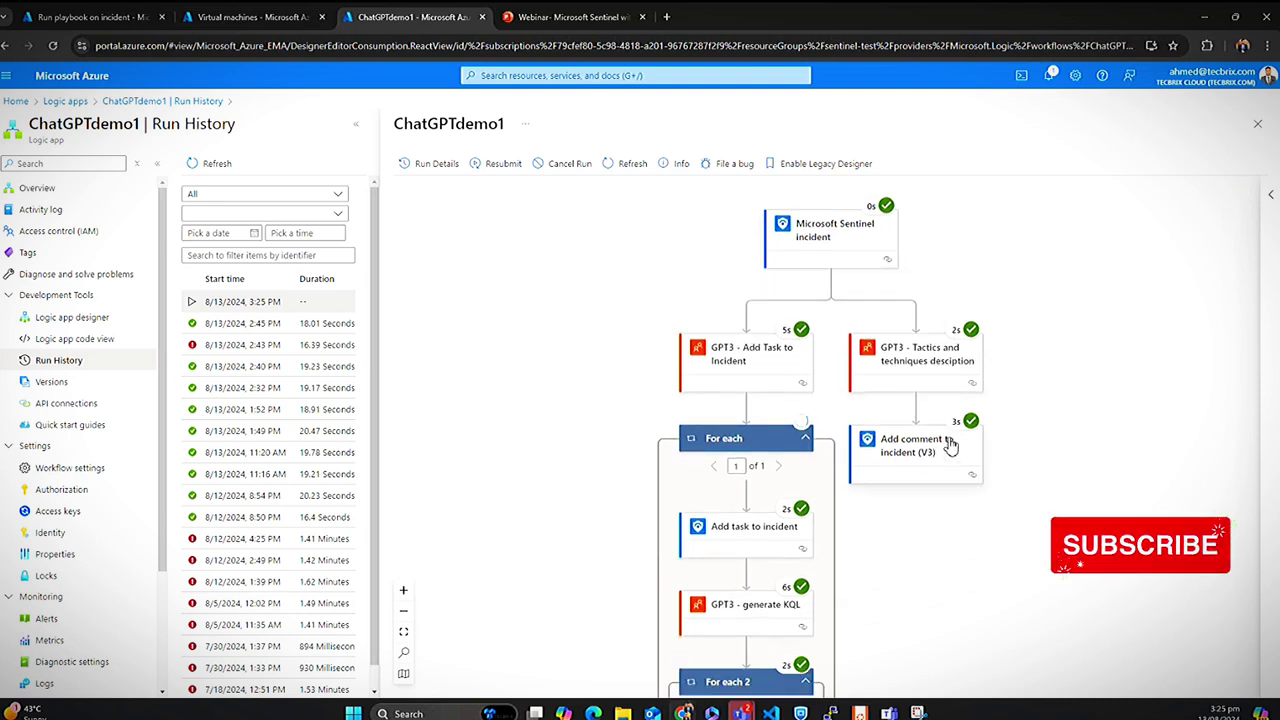
{"action": "scroll", "coordinate": [960, 448], "scroll_direction": "down", "scroll_amount": 4}
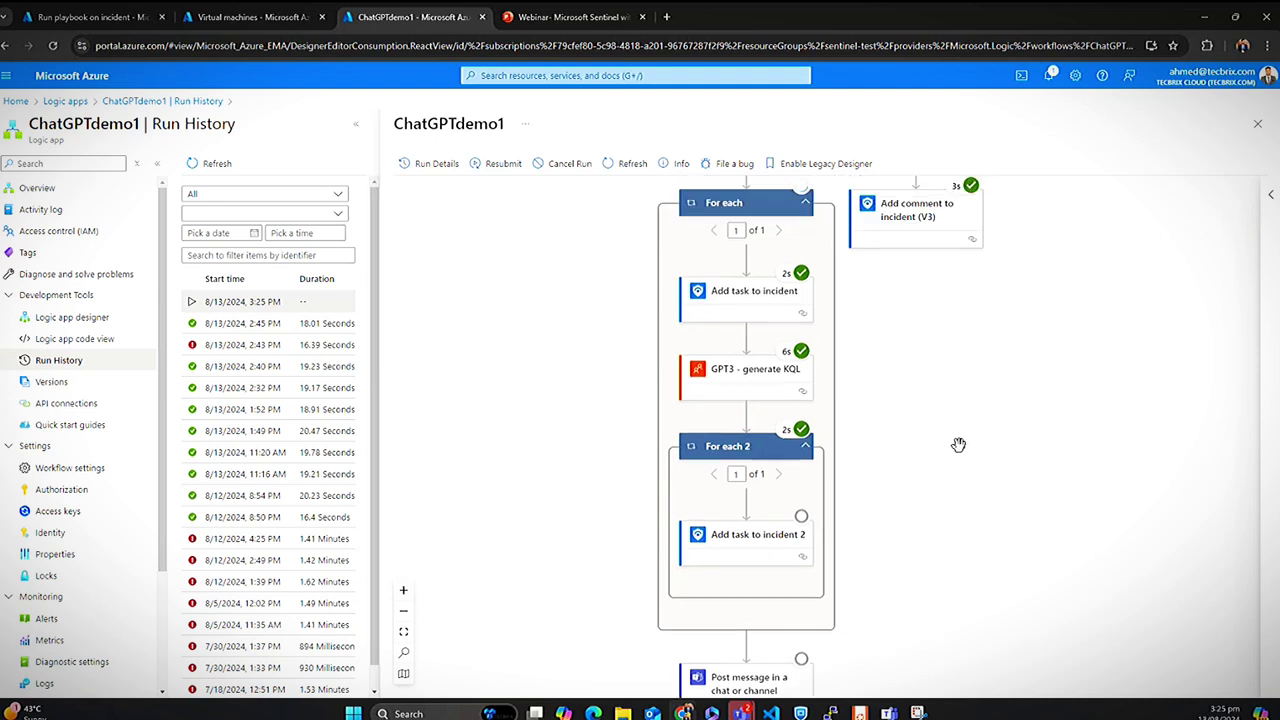
{"action": "scroll", "coordinate": [959, 444], "scroll_direction": "up", "scroll_amount": 2}
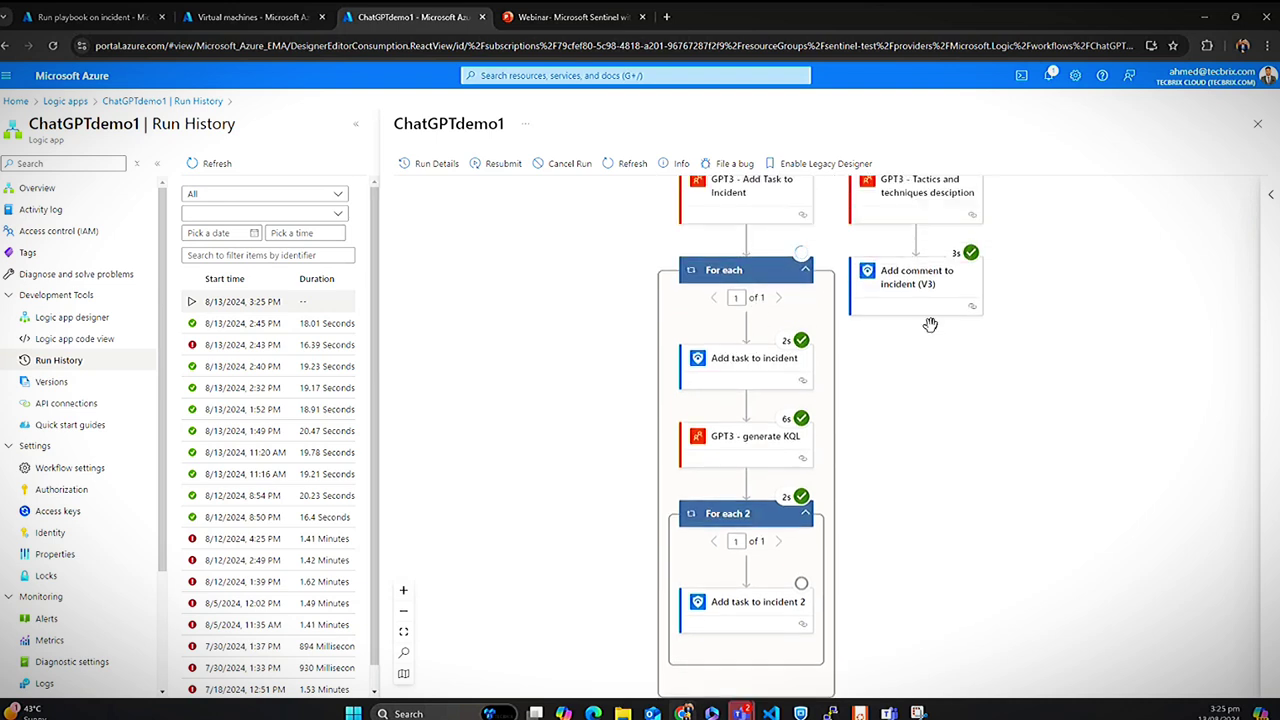
{"action": "scroll", "coordinate": [805, 362], "scroll_direction": "down", "scroll_amount": 1}
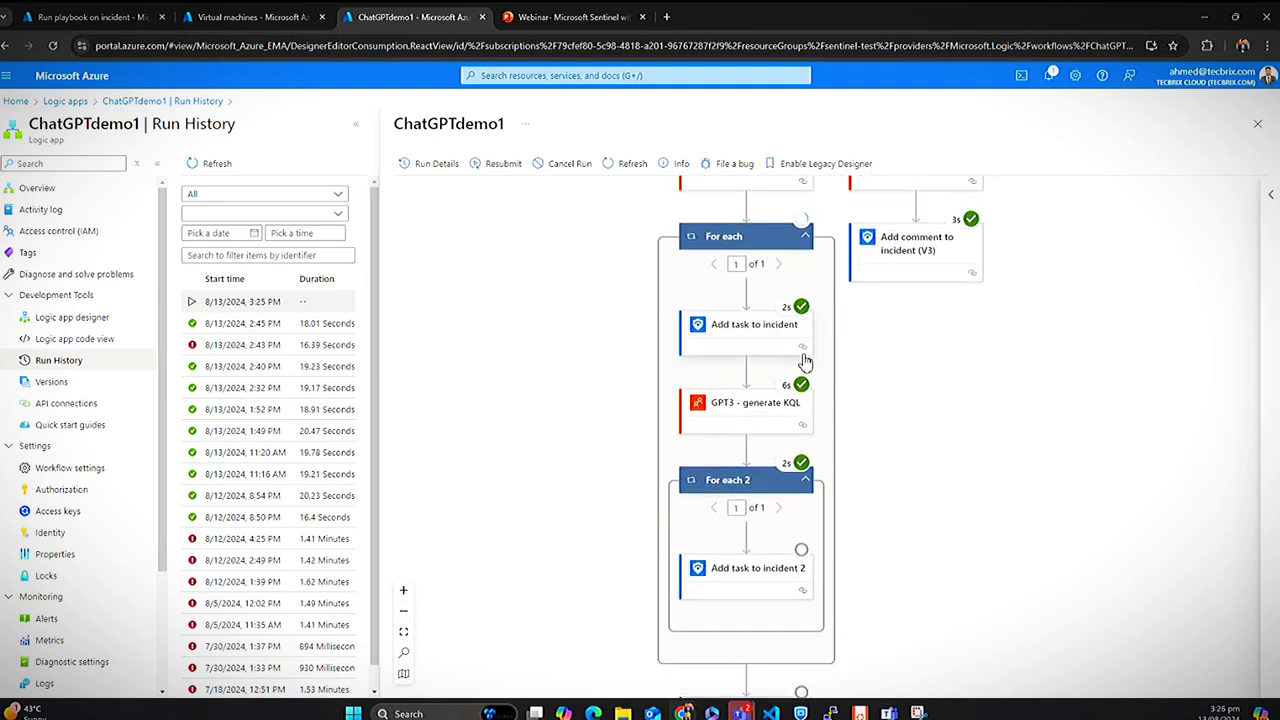
Refresh the open 3:25 PM run and check the status of its actions from the Sentinel incident trigger through the nested loops.
{"action": "scroll", "coordinate": [805, 362], "scroll_direction": "up", "scroll_amount": 6}
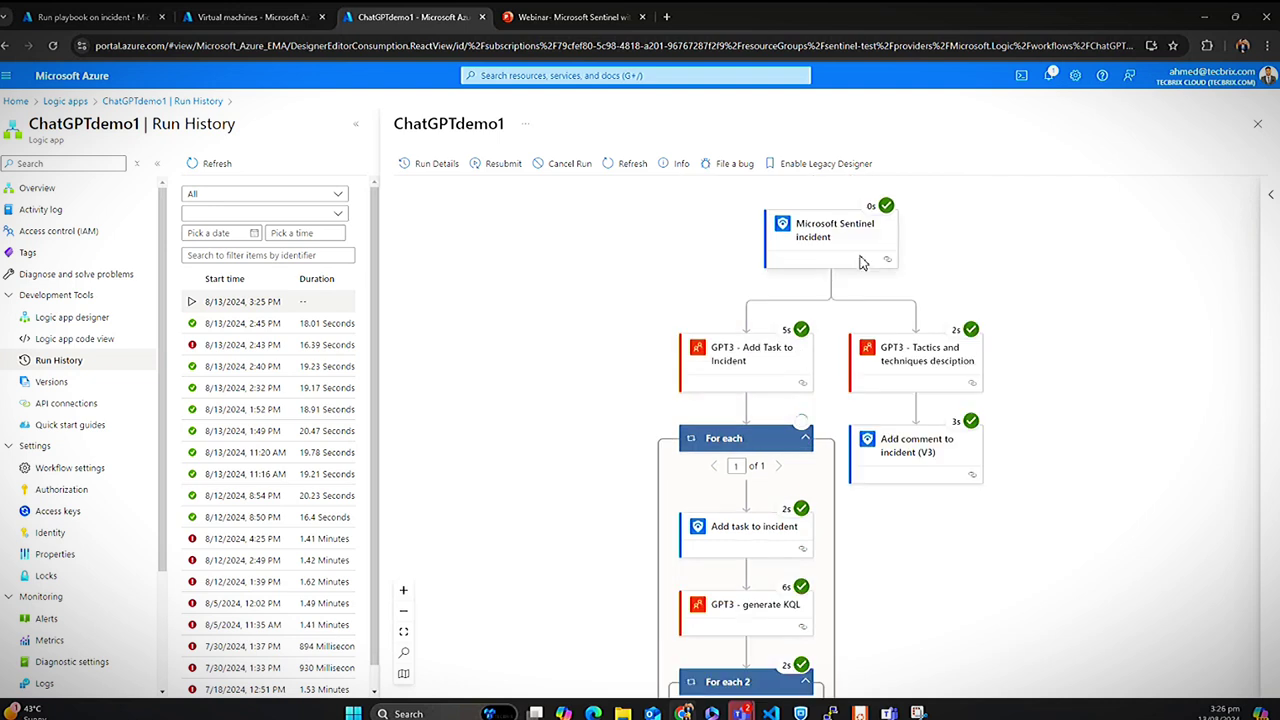
{"action": "scroll", "coordinate": [860, 262], "scroll_direction": "down", "scroll_amount": 9}
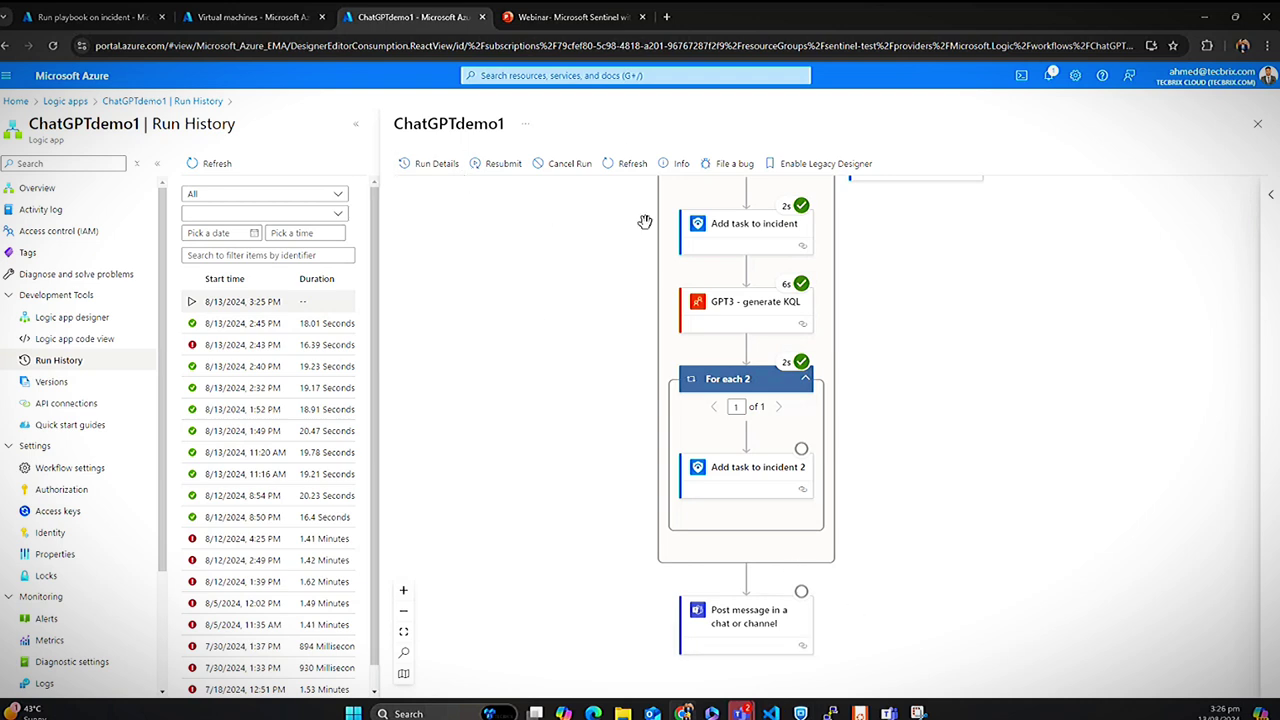
{"action": "scroll", "coordinate": [655, 276], "scroll_direction": "up", "scroll_amount": 3}
{"action": "scroll", "coordinate": [614, 389], "scroll_direction": "up", "scroll_amount": 5}
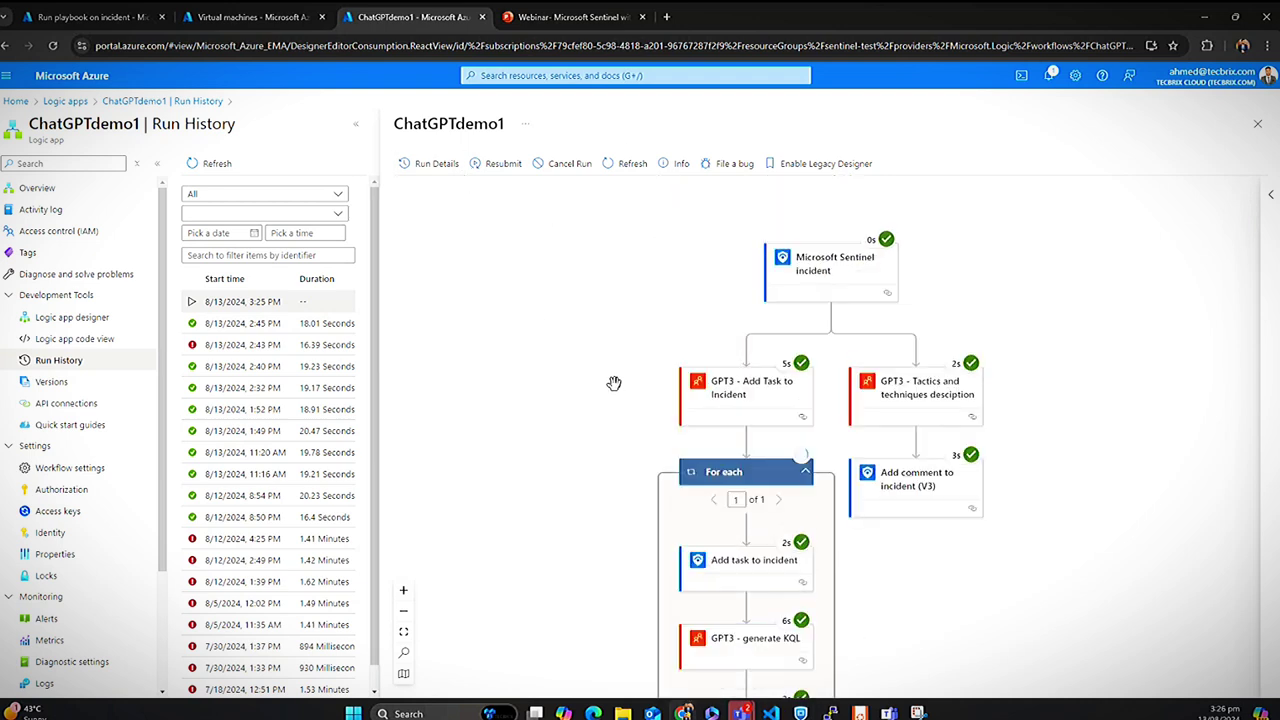
{"action": "left_click", "coordinate": [622, 168]}
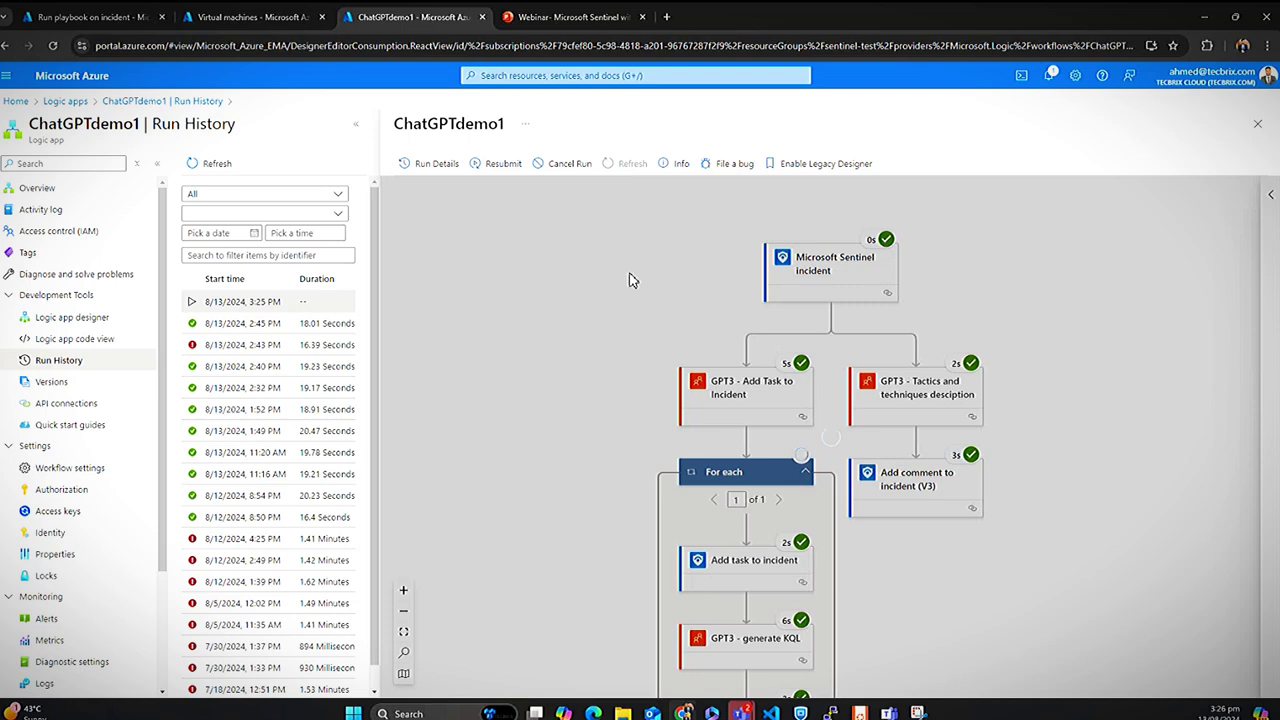
{"action": "scroll", "coordinate": [1160, 363], "scroll_direction": "down", "scroll_amount": 4}
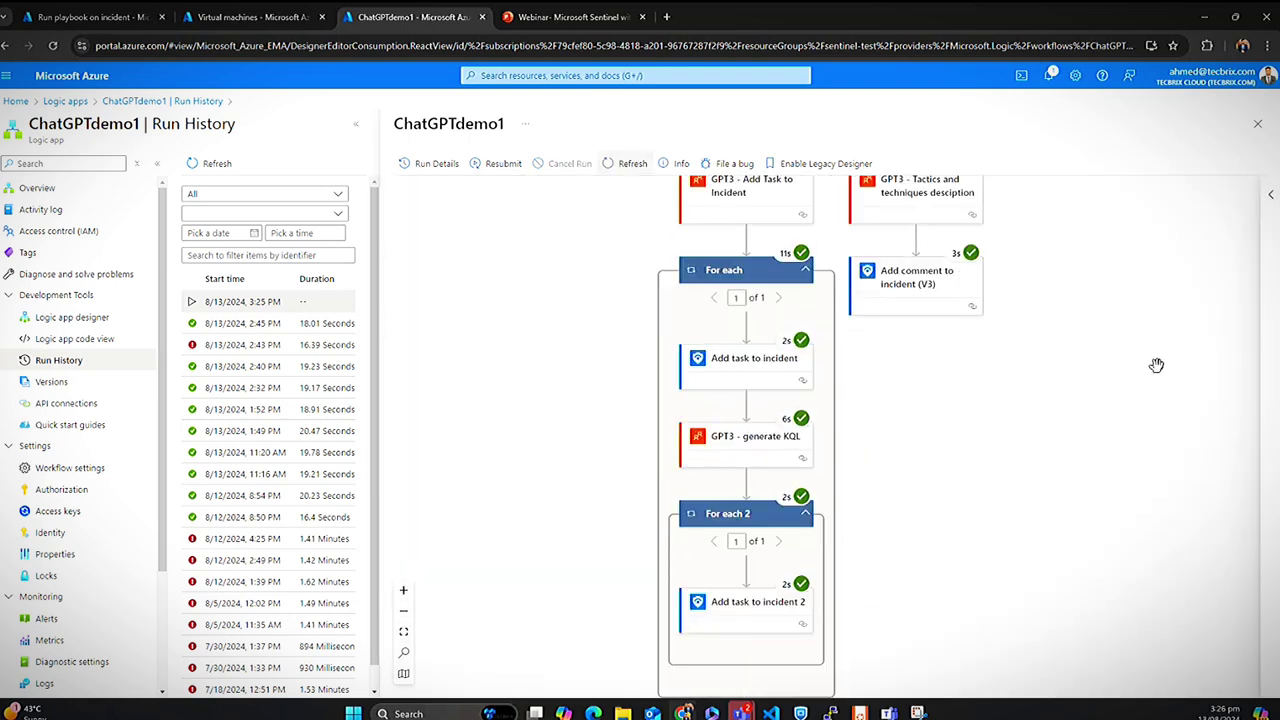
{"action": "scroll", "coordinate": [1156, 365], "scroll_direction": "up", "scroll_amount": 5}
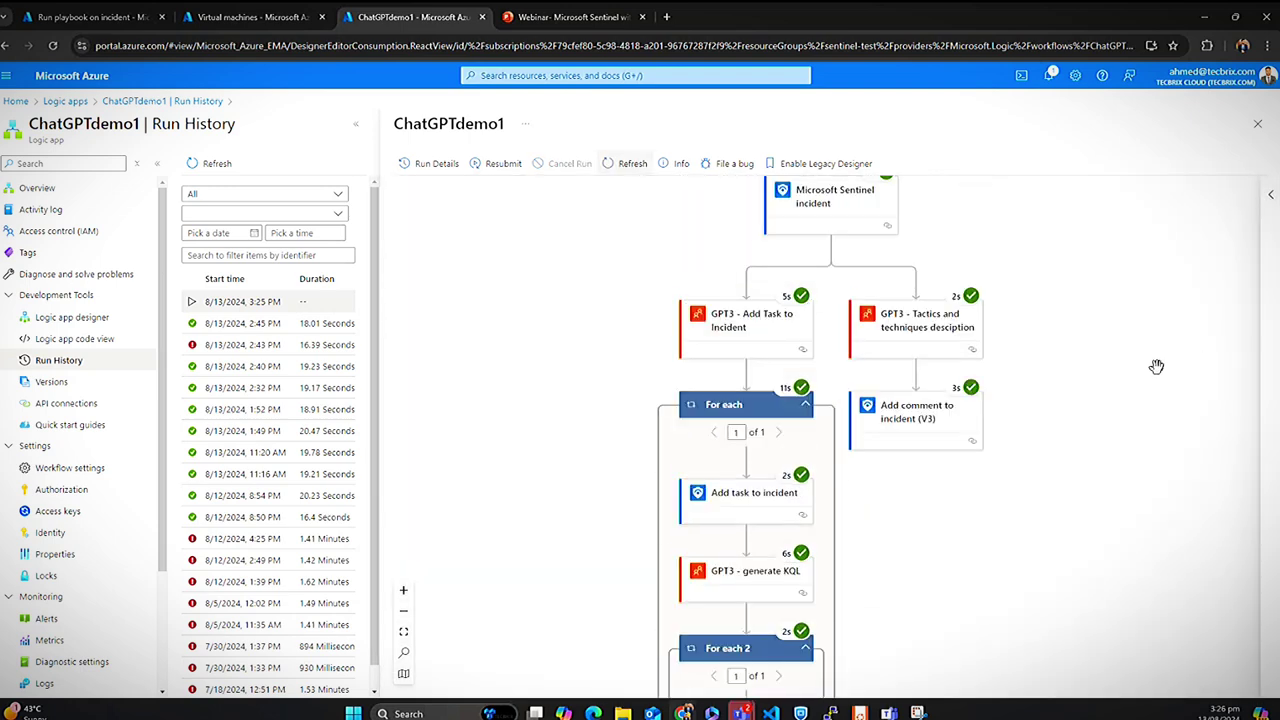
Return to Microsoft Sentinel, close the notifications and the playbook pane, and open the full details of incident 10714.
{"action": "left_click", "coordinate": [115, 17]}
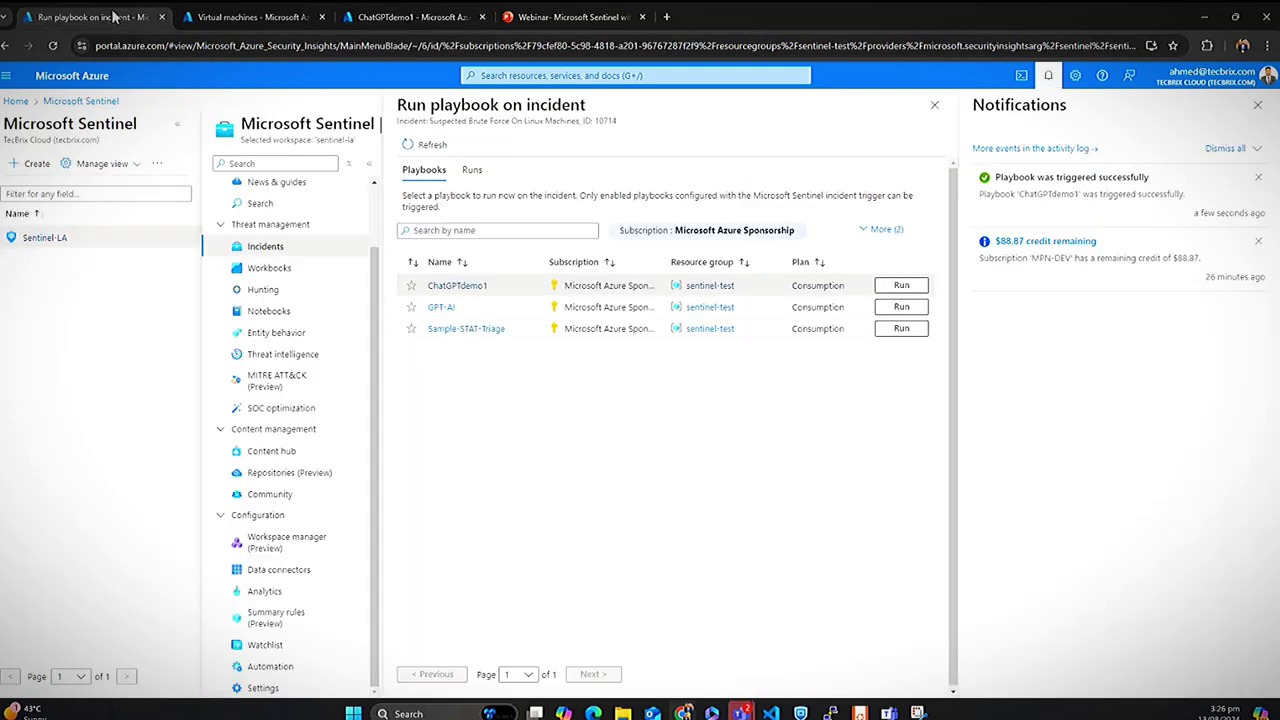
{"action": "left_click", "coordinate": [1257, 106]}
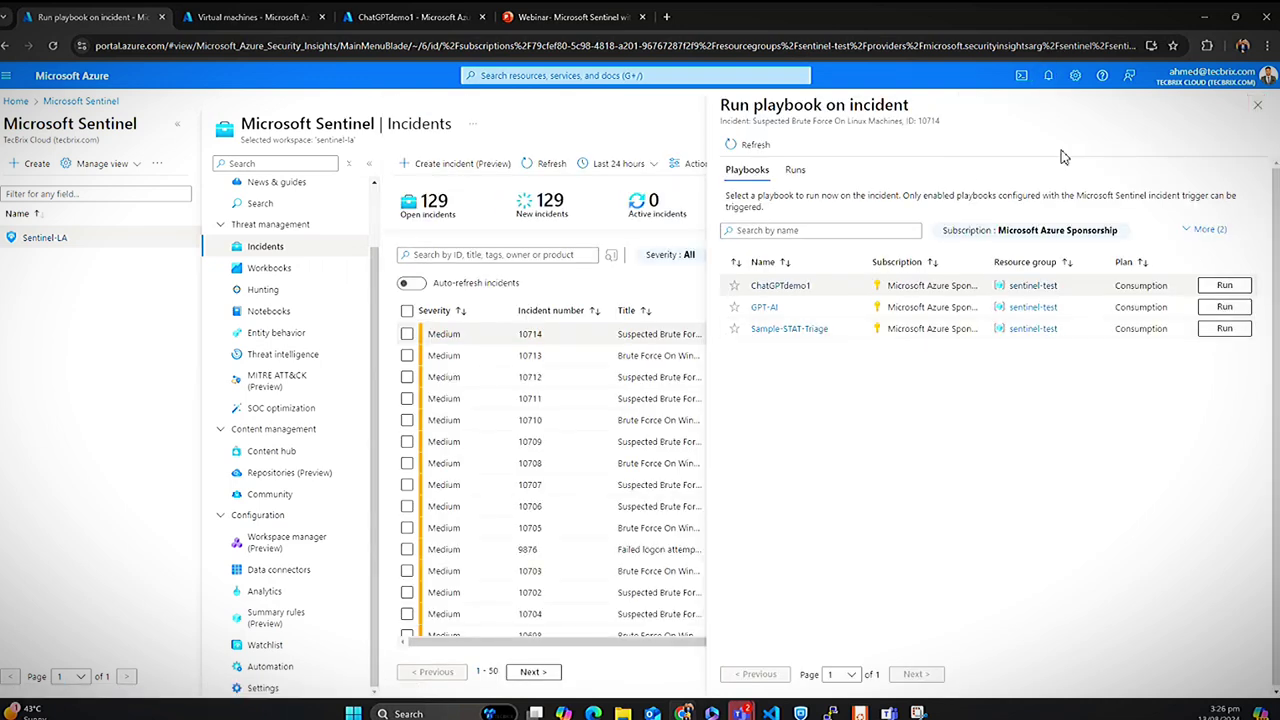
{"action": "left_click", "coordinate": [1257, 105]}
{"action": "left_click", "coordinate": [1066, 682]}
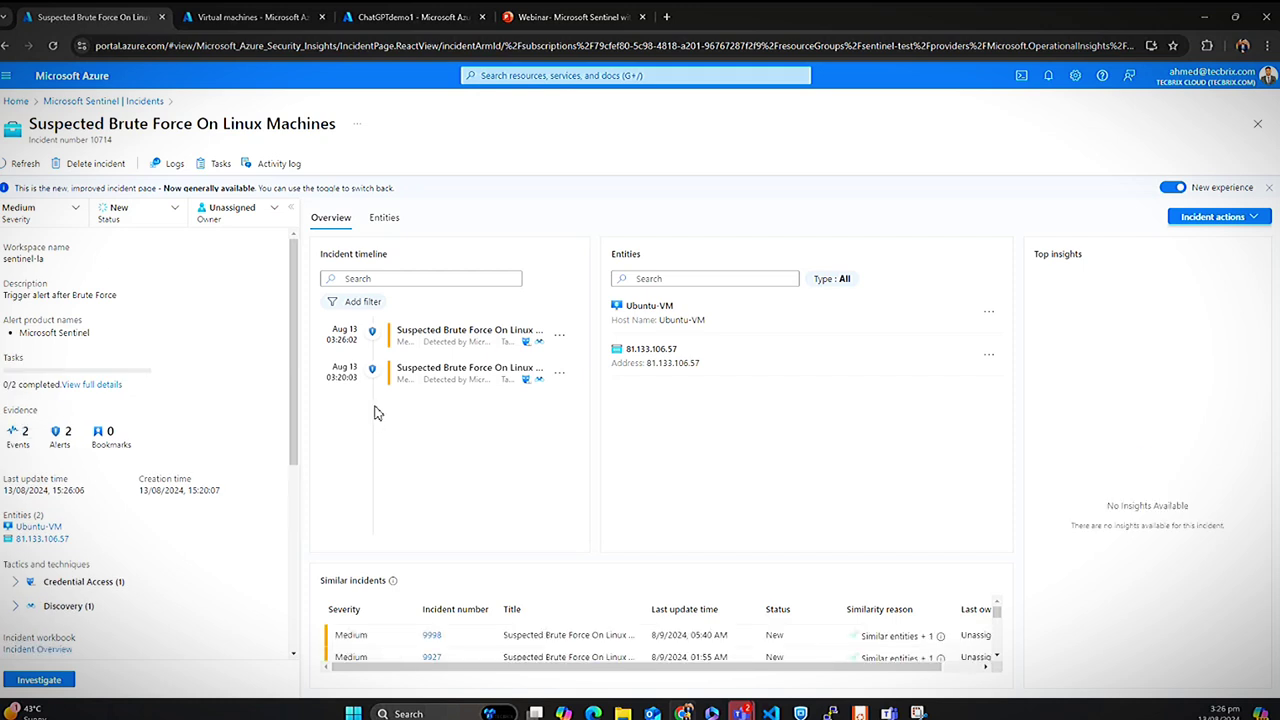
Open the comments of the Suspected Brute Force On Linux Machines incident in its activity log.
{"action": "scroll", "coordinate": [237, 443], "scroll_direction": "down", "scroll_amount": 5}
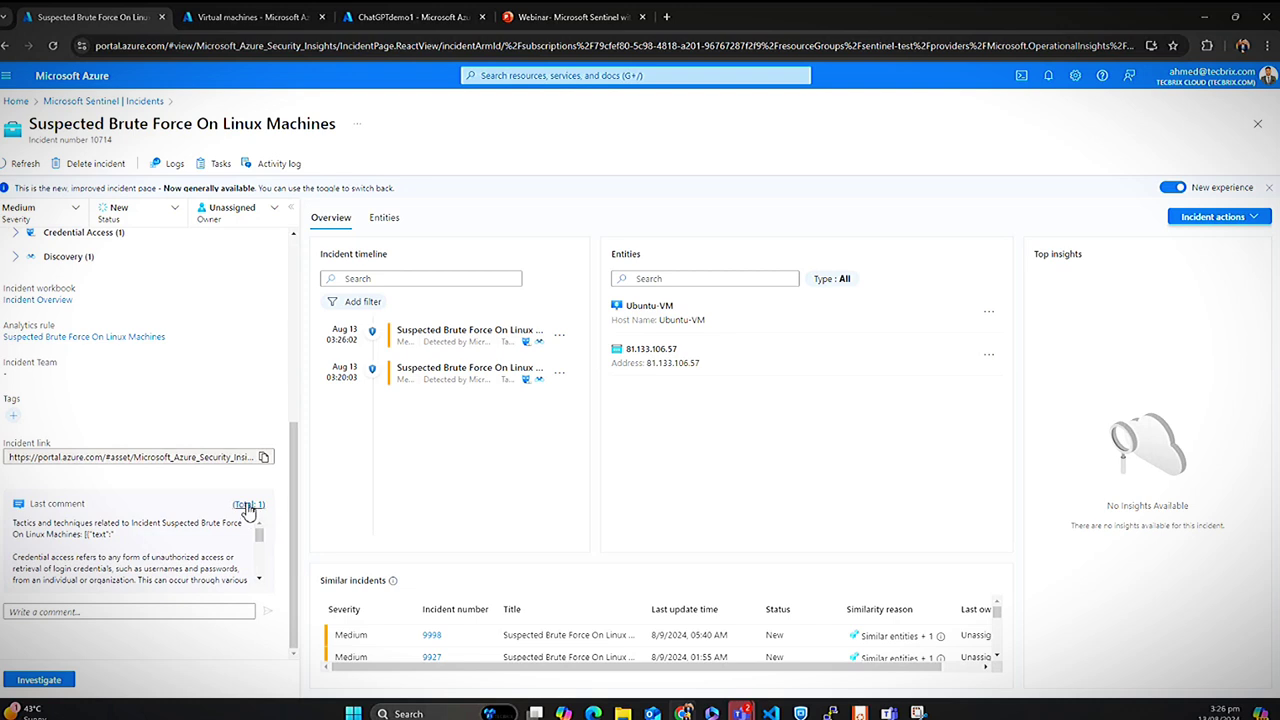
{"action": "left_click", "coordinate": [248, 505]}
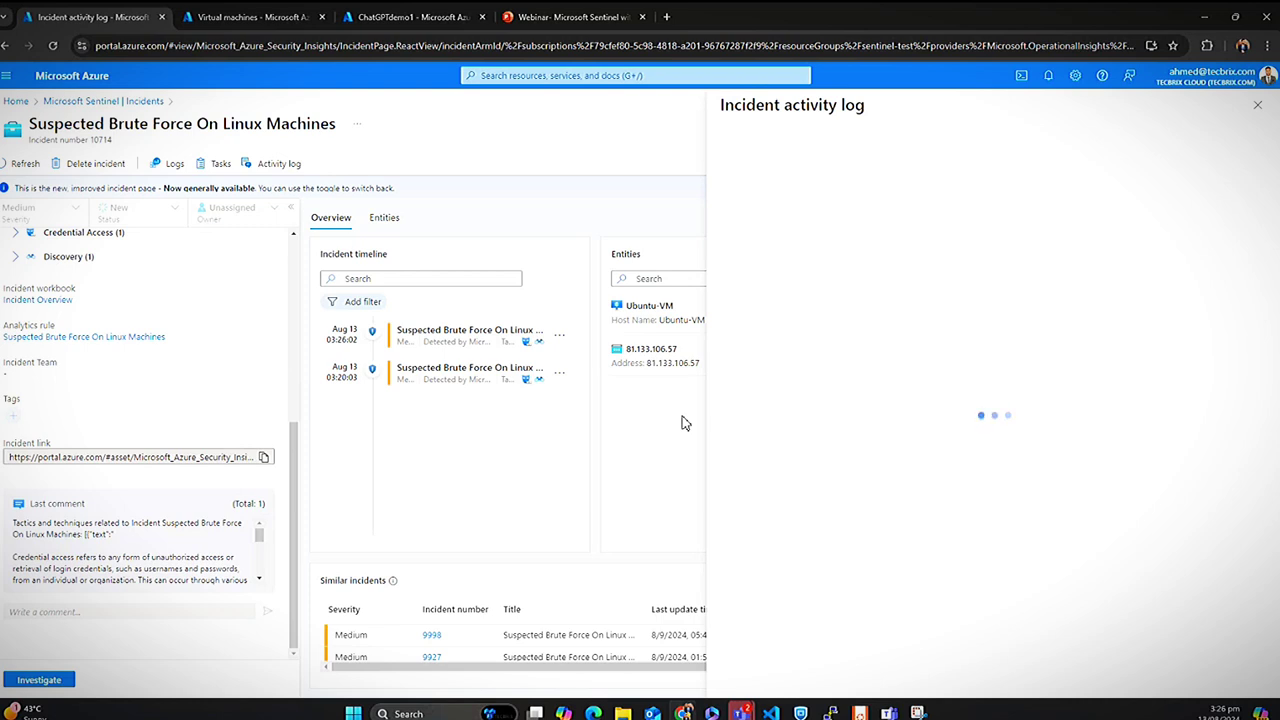
{"action": "left_click", "coordinate": [410, 17]}
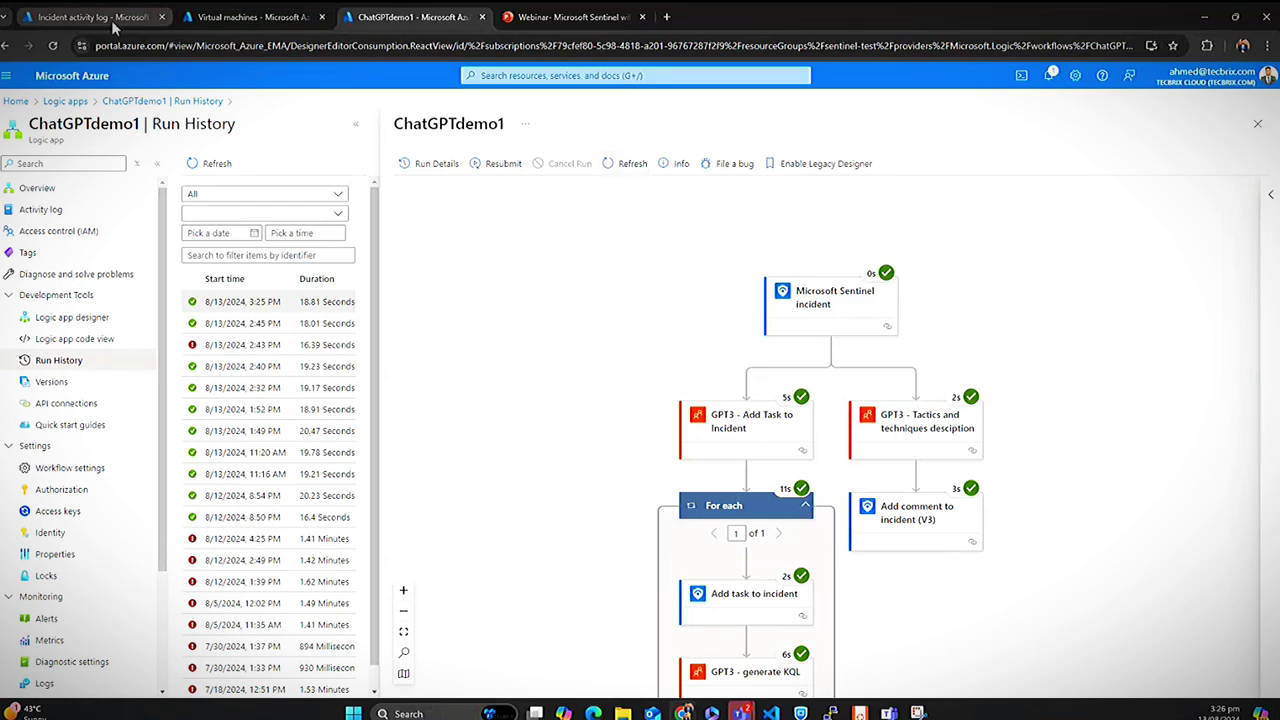
{"action": "key", "text": "ctrl+1"}
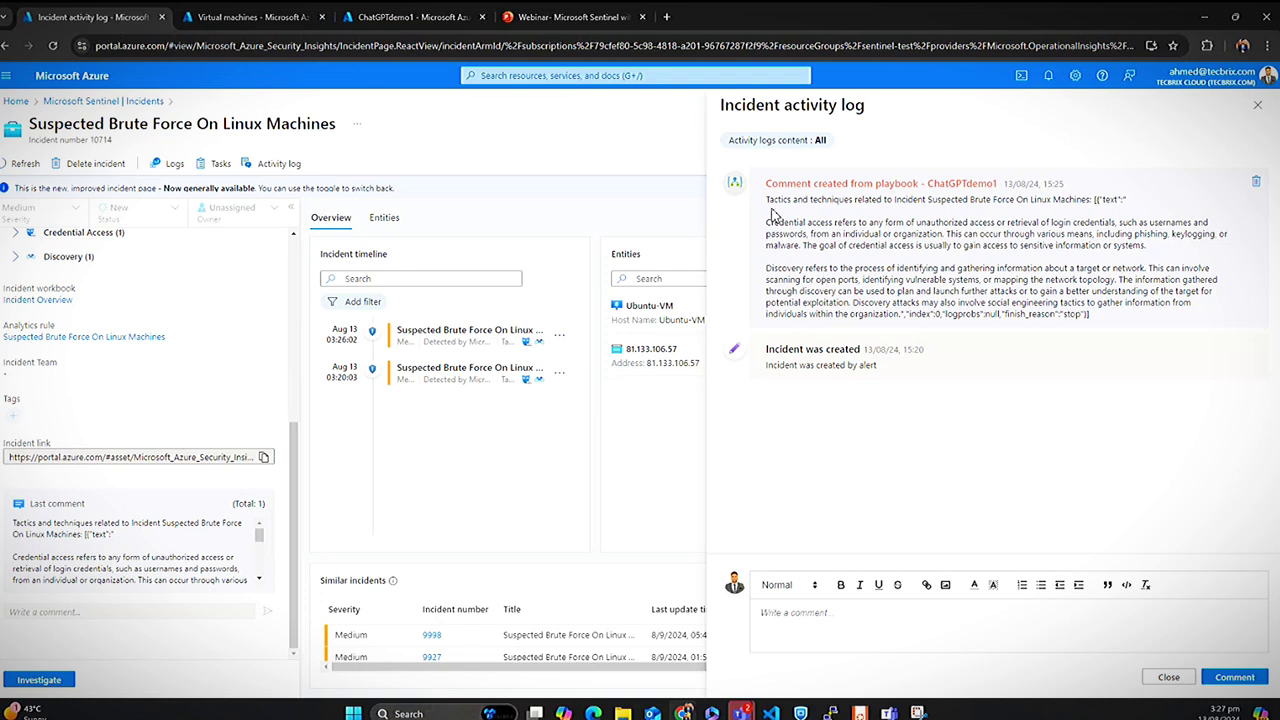
Read the ChatGPTdemo1 comment's tactics and techniques text, covering the credential access and discovery descriptions.
{"action": "left_click_drag", "start_coordinate": [772, 203], "coordinate": [1090, 201]}
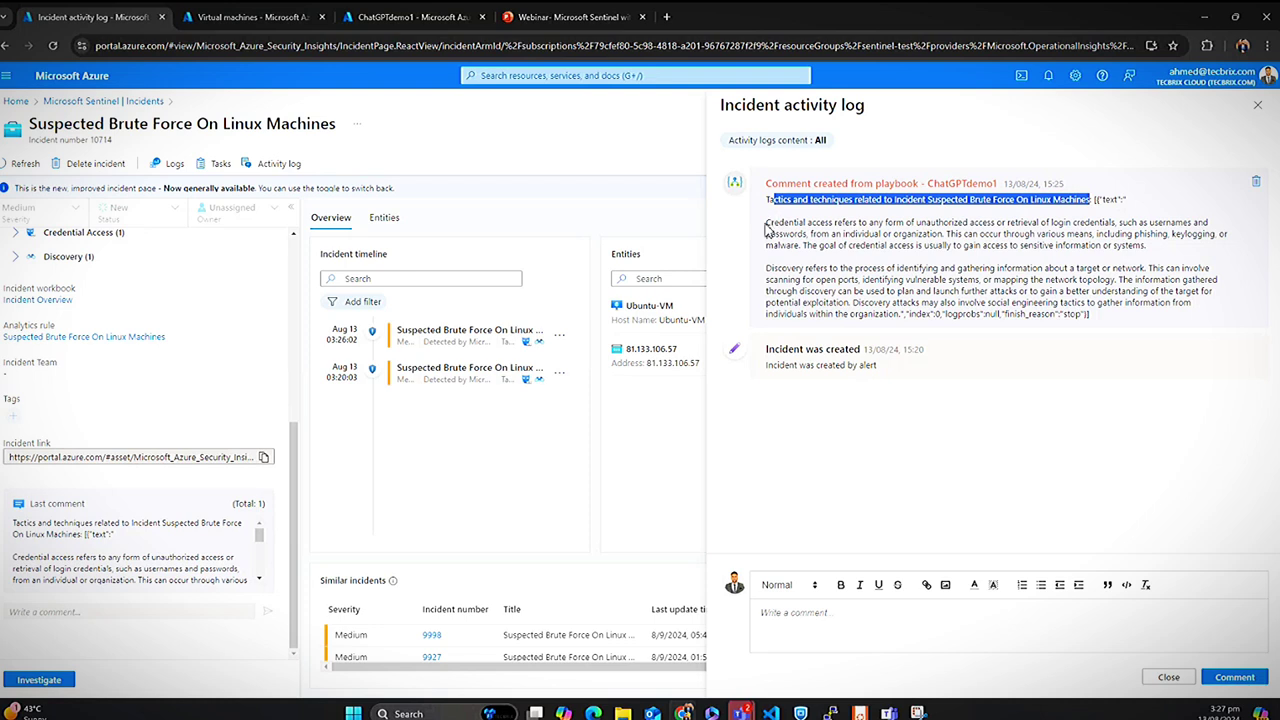
{"action": "left_click_drag", "start_coordinate": [767, 226], "coordinate": [1107, 228]}
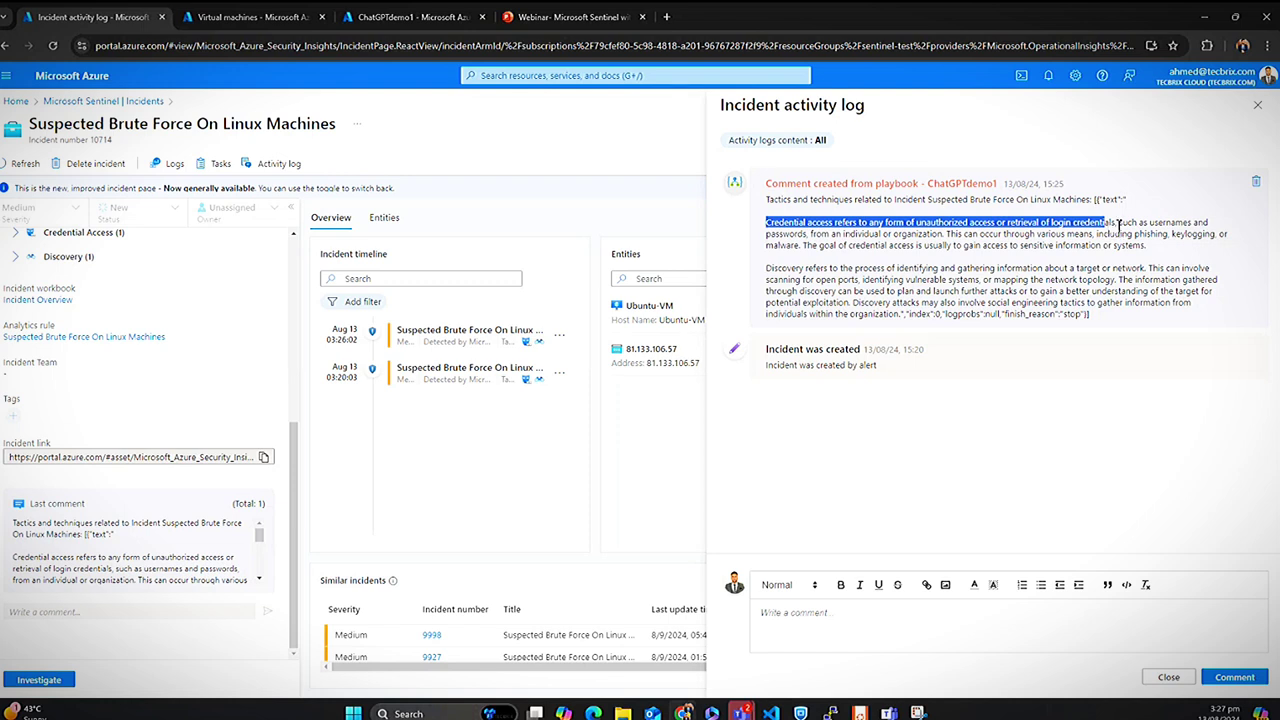
{"action": "left_click_drag", "start_coordinate": [1117, 224], "coordinate": [1146, 246]}
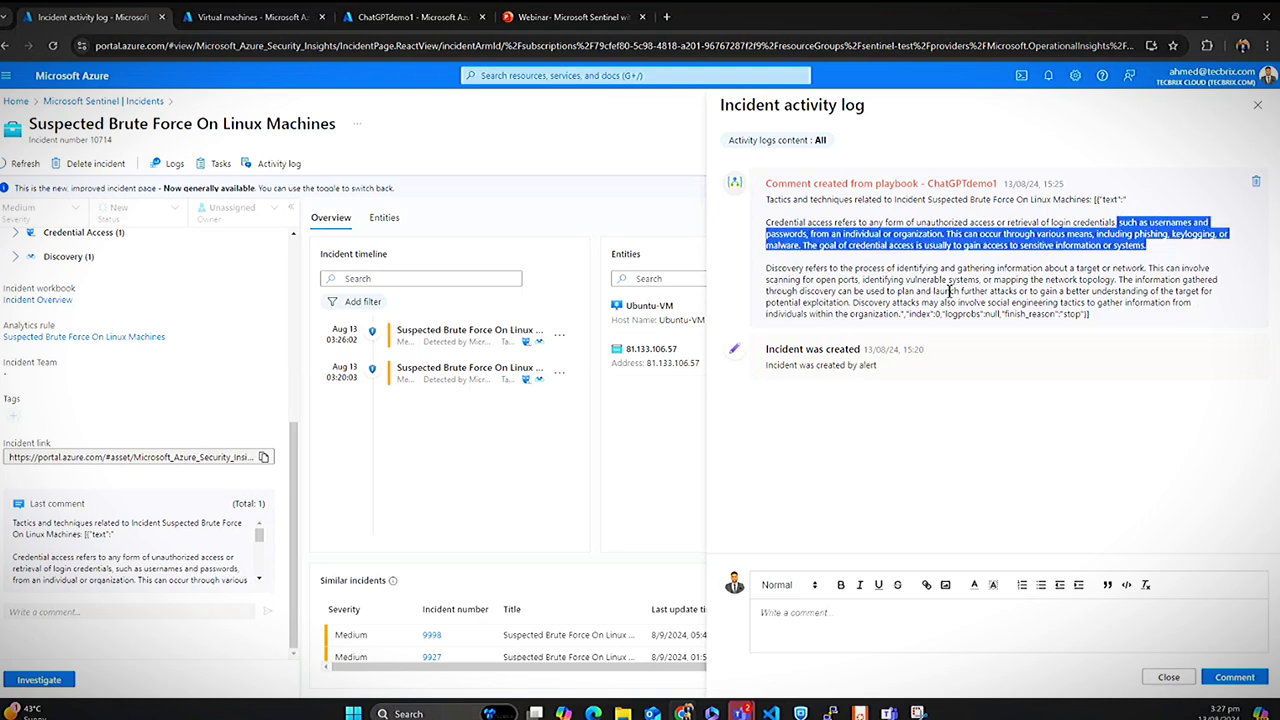
{"action": "left_click_drag", "start_coordinate": [770, 268], "coordinate": [1100, 349]}
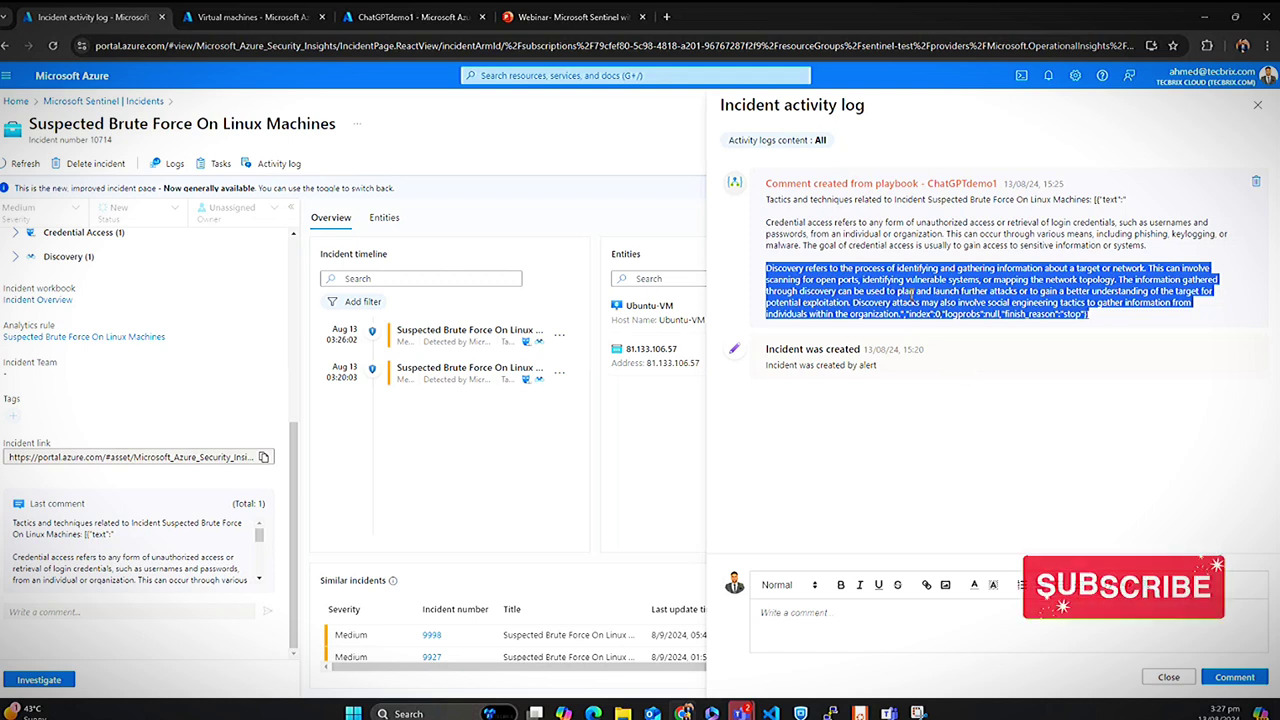
Close the activity log, open the incident's task list and expand Task from ChatGPT.
{"action": "left_click", "coordinate": [1257, 104]}
{"action": "left_click", "coordinate": [215, 165]}
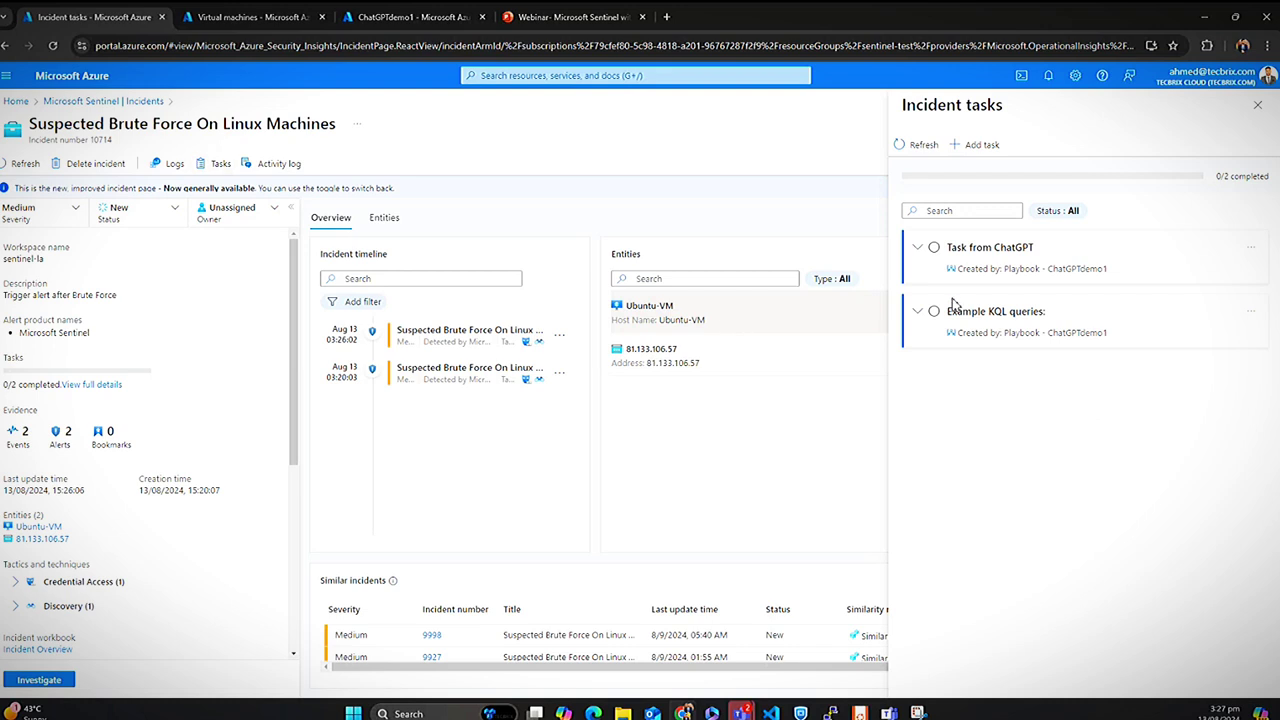
{"action": "left_click_drag", "start_coordinate": [947, 247], "coordinate": [1040, 245]}
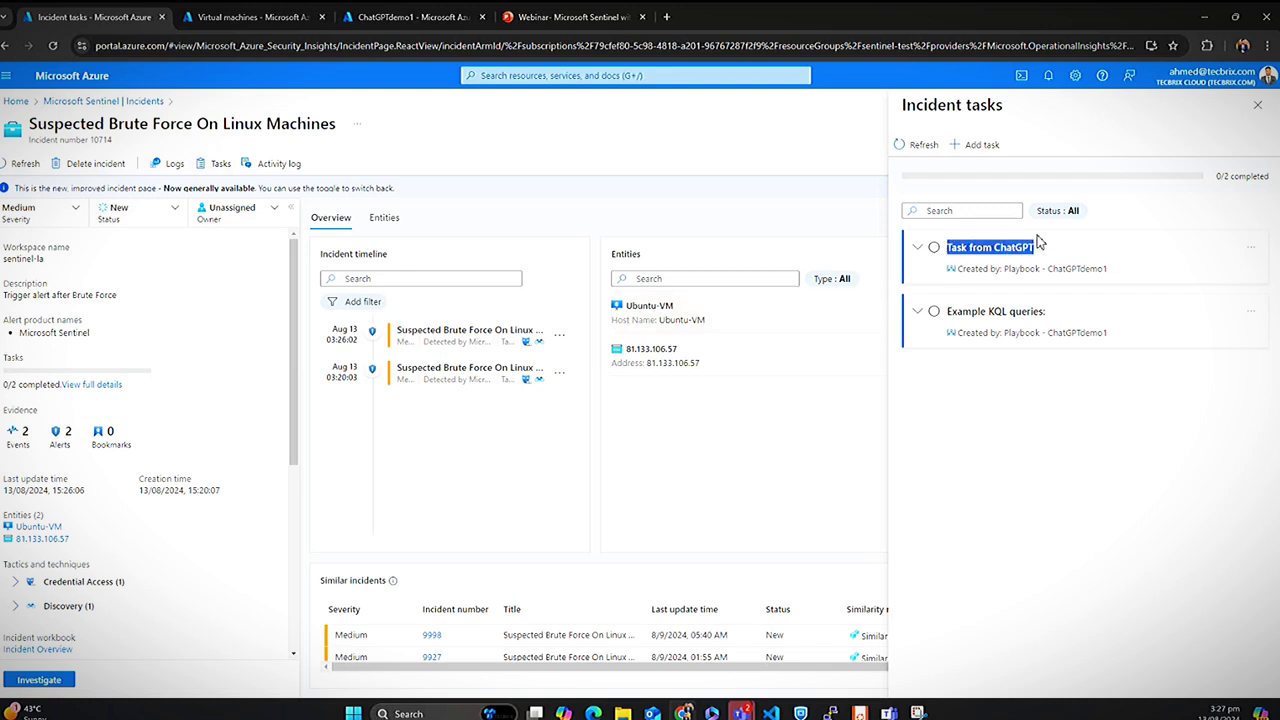
{"action": "left_click", "coordinate": [920, 250]}
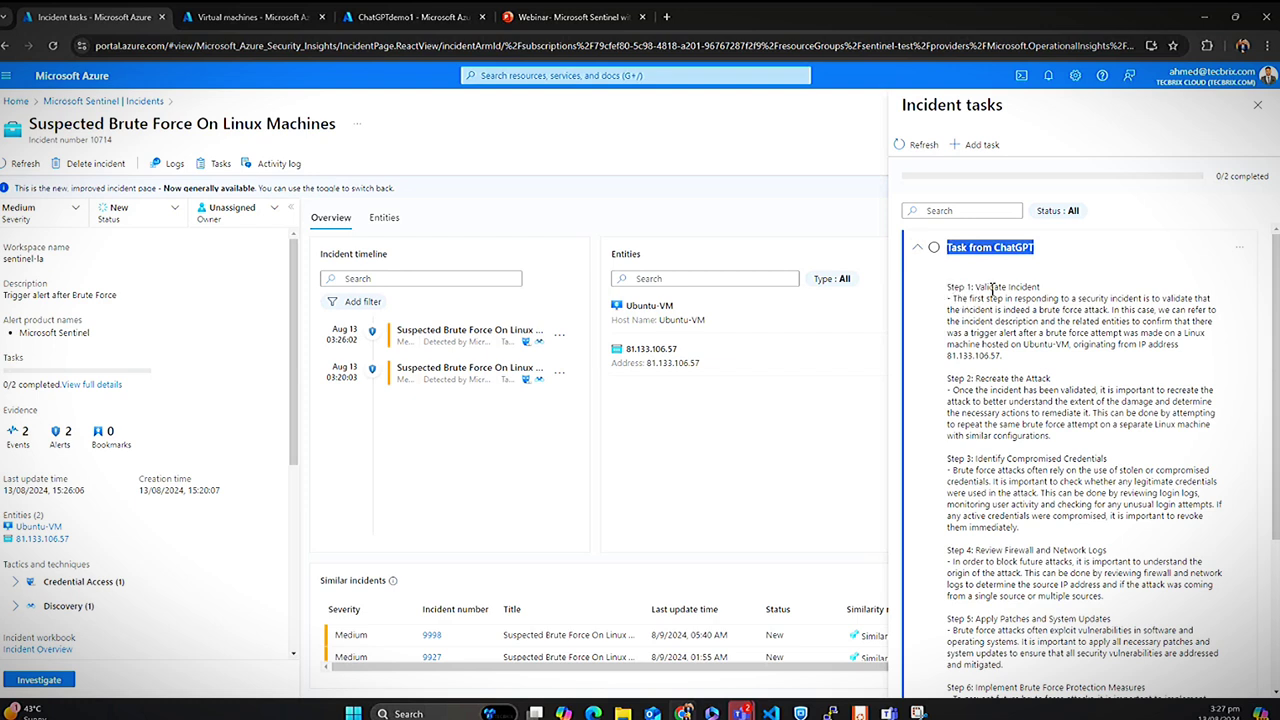
Review the response steps in Task from ChatGPT, from Validate Incident through Apply Patches and System Updates.
{"action": "left_click_drag", "start_coordinate": [948, 287], "coordinate": [1045, 290]}
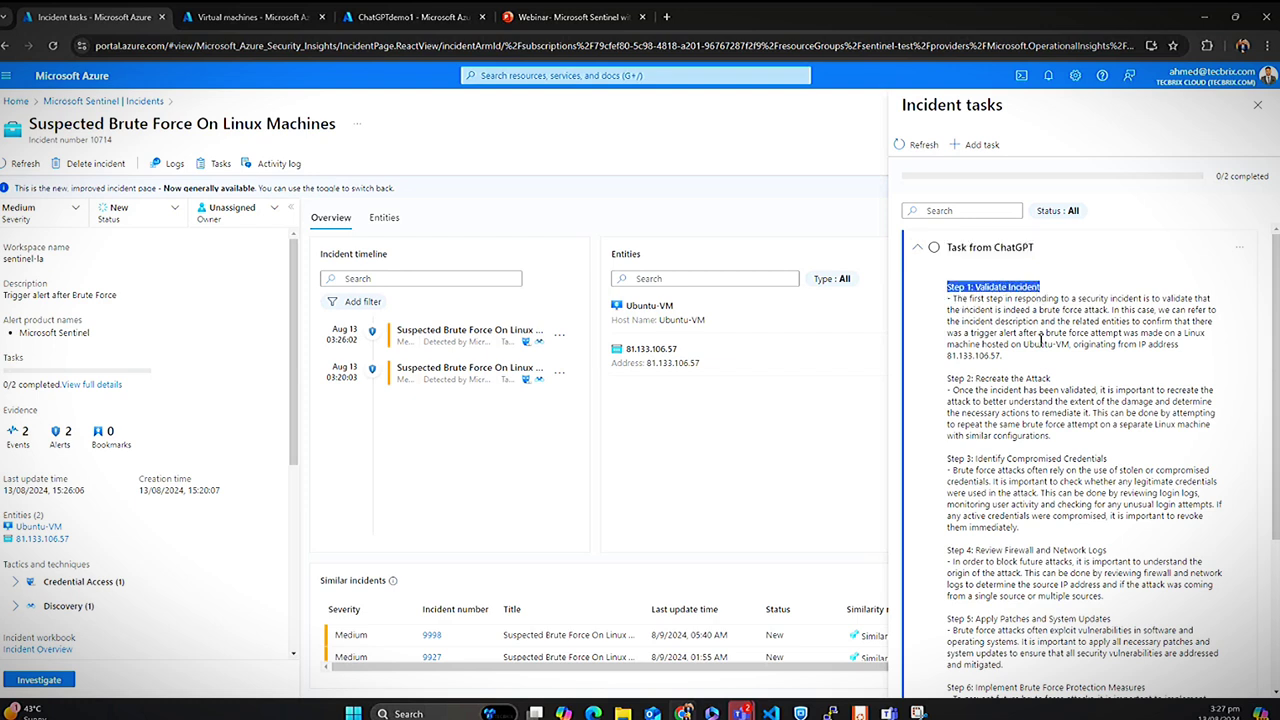
{"action": "scroll", "coordinate": [1038, 335], "scroll_direction": "down", "scroll_amount": 1}
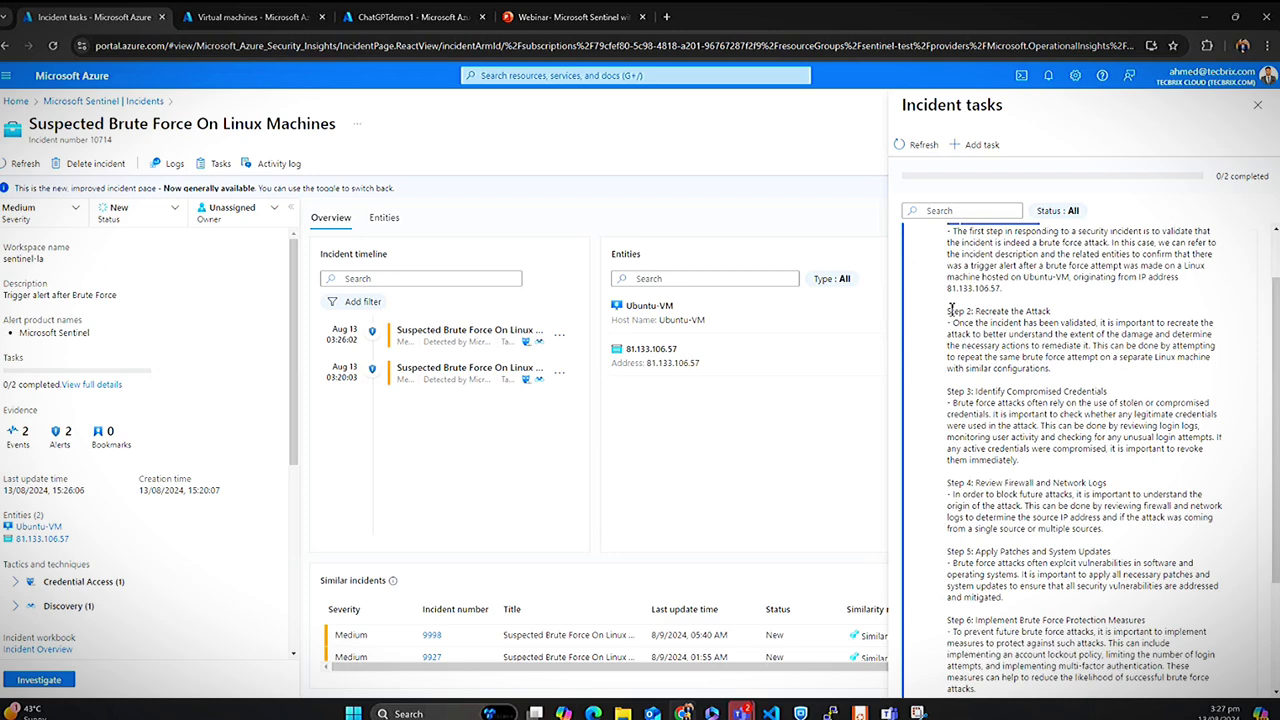
{"action": "left_click_drag", "start_coordinate": [948, 311], "coordinate": [1063, 318]}
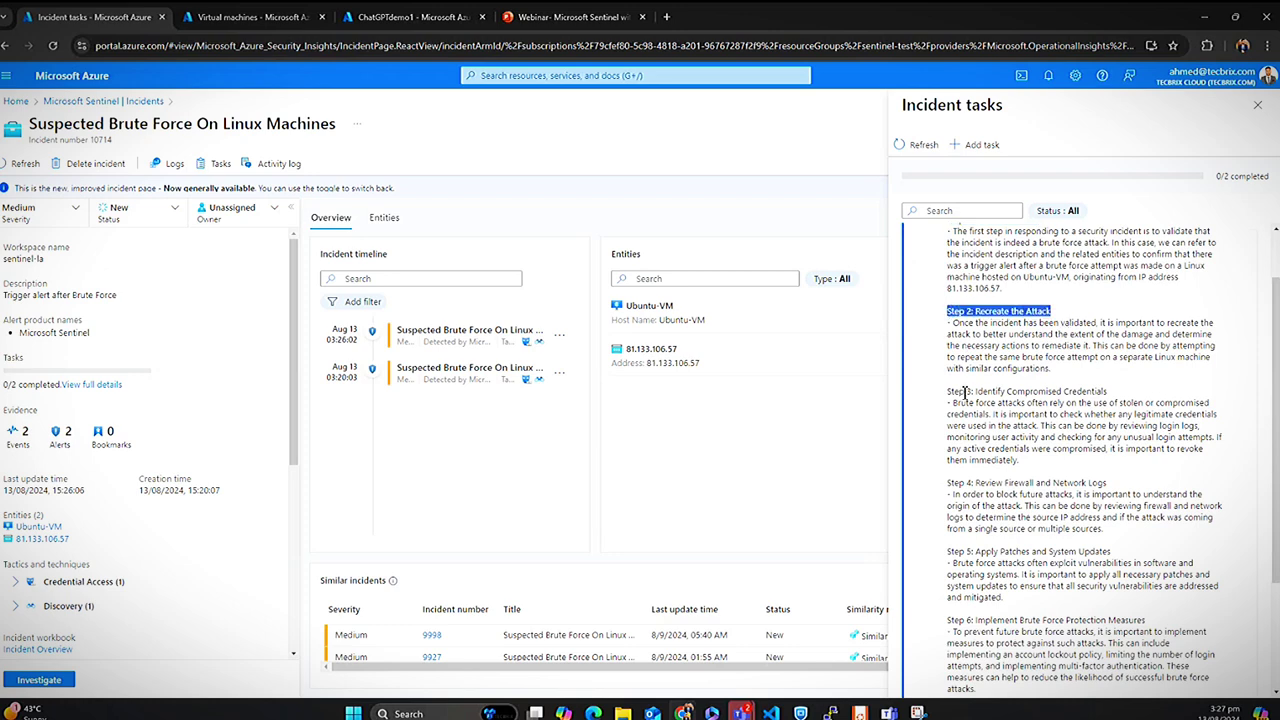
{"action": "left_click_drag", "start_coordinate": [948, 389], "coordinate": [1073, 389]}
{"action": "scroll", "coordinate": [1080, 345], "scroll_direction": "down", "scroll_amount": 1}
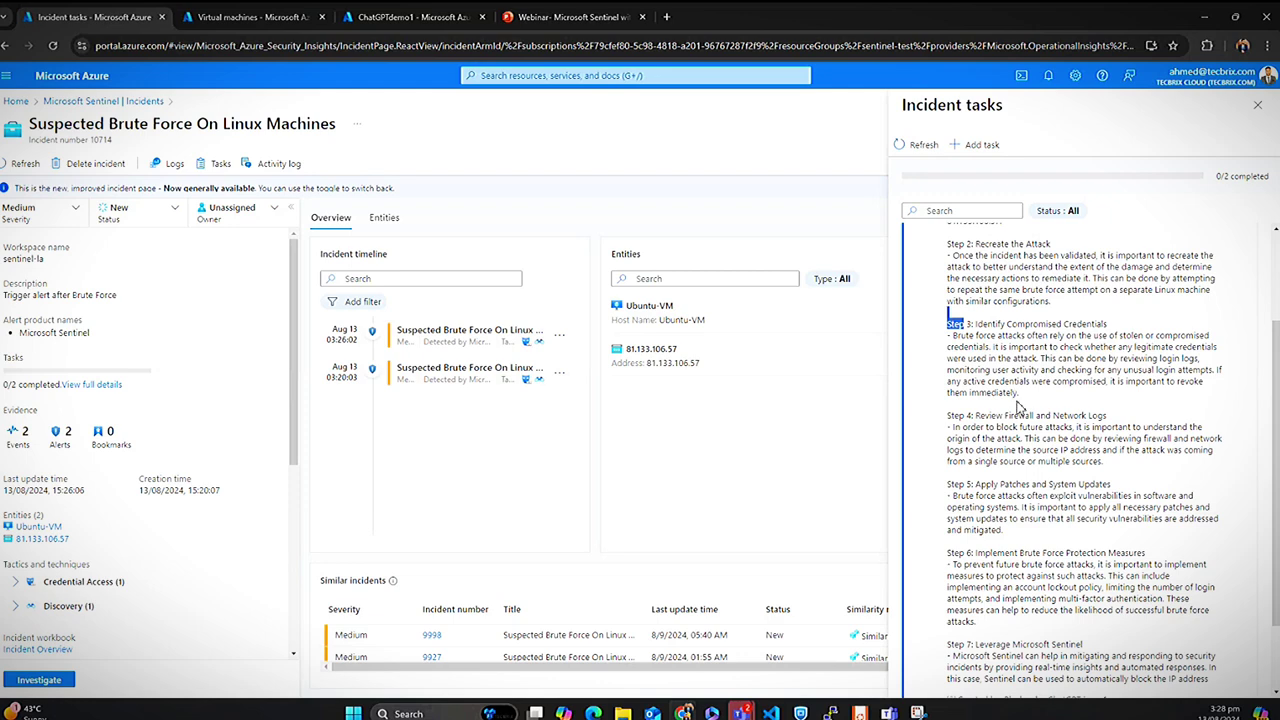
{"action": "left_click_drag", "start_coordinate": [970, 416], "coordinate": [1106, 418]}
{"action": "scroll", "coordinate": [1048, 452], "scroll_direction": "down", "scroll_amount": 1}
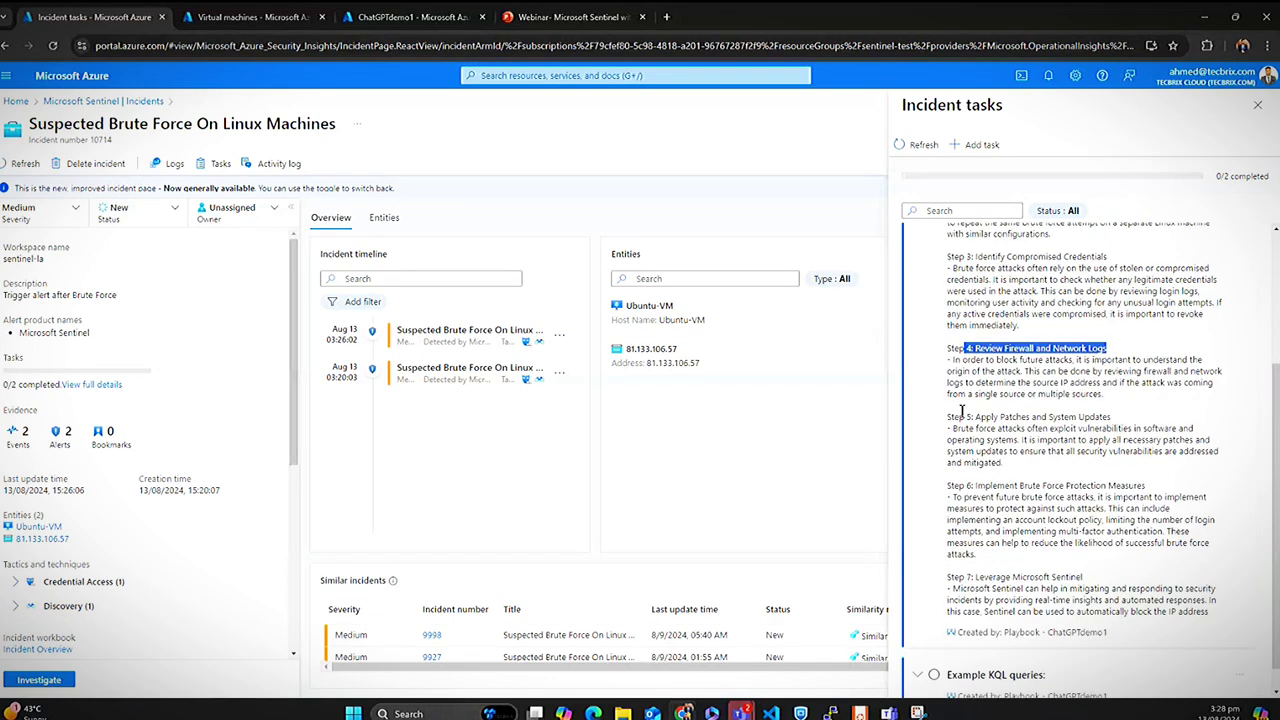
{"action": "left_click_drag", "start_coordinate": [950, 417], "coordinate": [1090, 418]}
{"action": "scroll", "coordinate": [1124, 432], "scroll_direction": "down", "scroll_amount": 1}
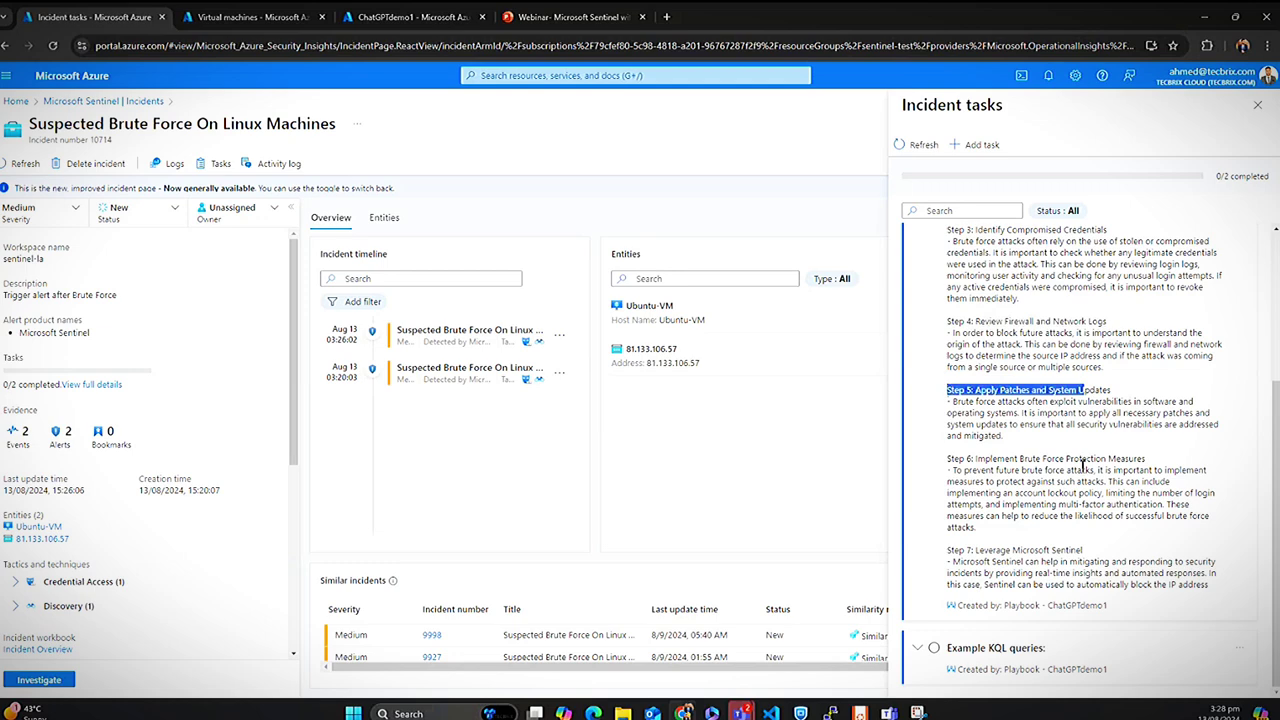
Expand the Example KQL queries task and compare its query for each step with the Task from ChatGPT steps.
{"action": "left_click", "coordinate": [915, 648]}
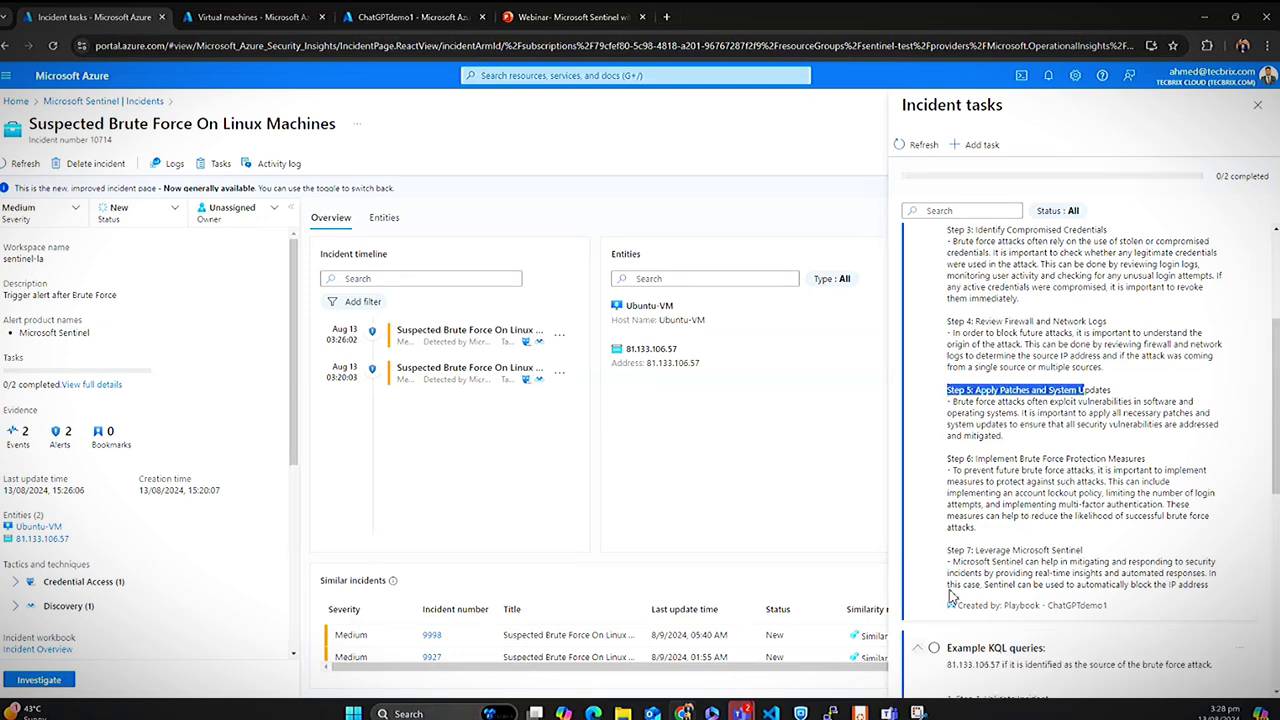
{"action": "scroll", "coordinate": [1010, 455], "scroll_direction": "down", "scroll_amount": 4}
{"action": "scroll", "coordinate": [1010, 455], "scroll_direction": "down", "scroll_amount": 2}
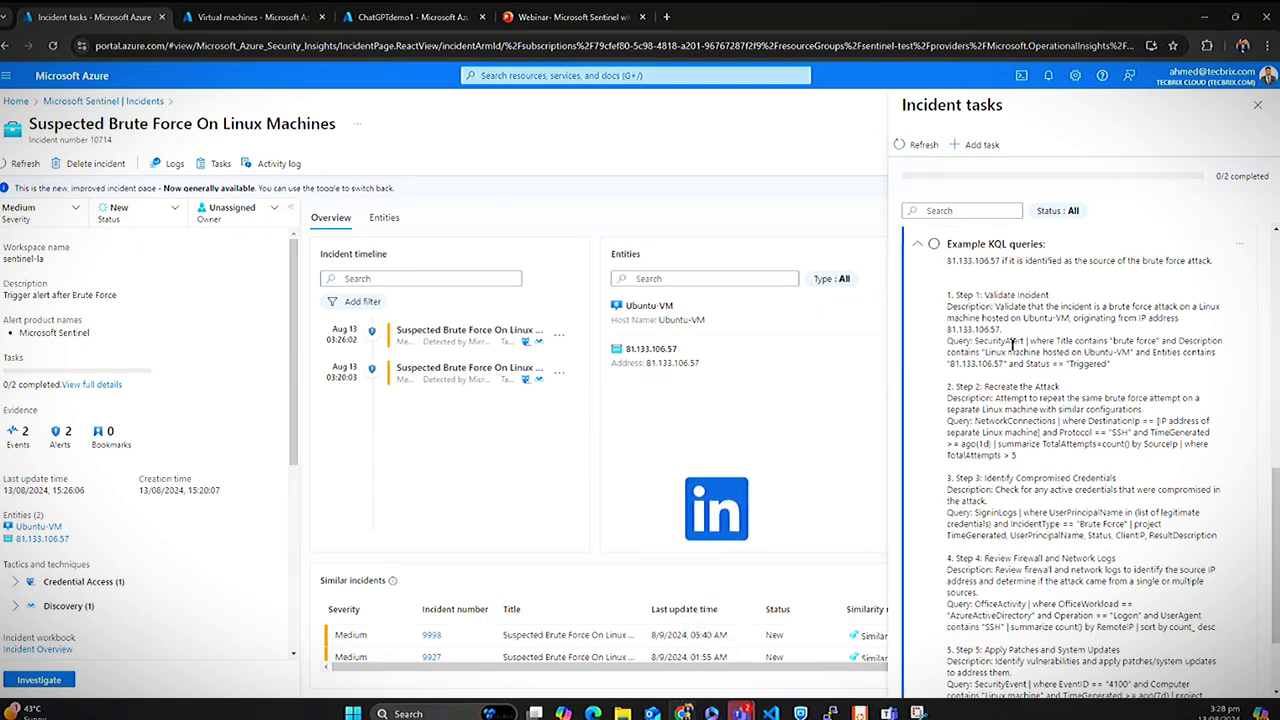
{"action": "scroll", "coordinate": [1013, 346], "scroll_direction": "down", "scroll_amount": 2}
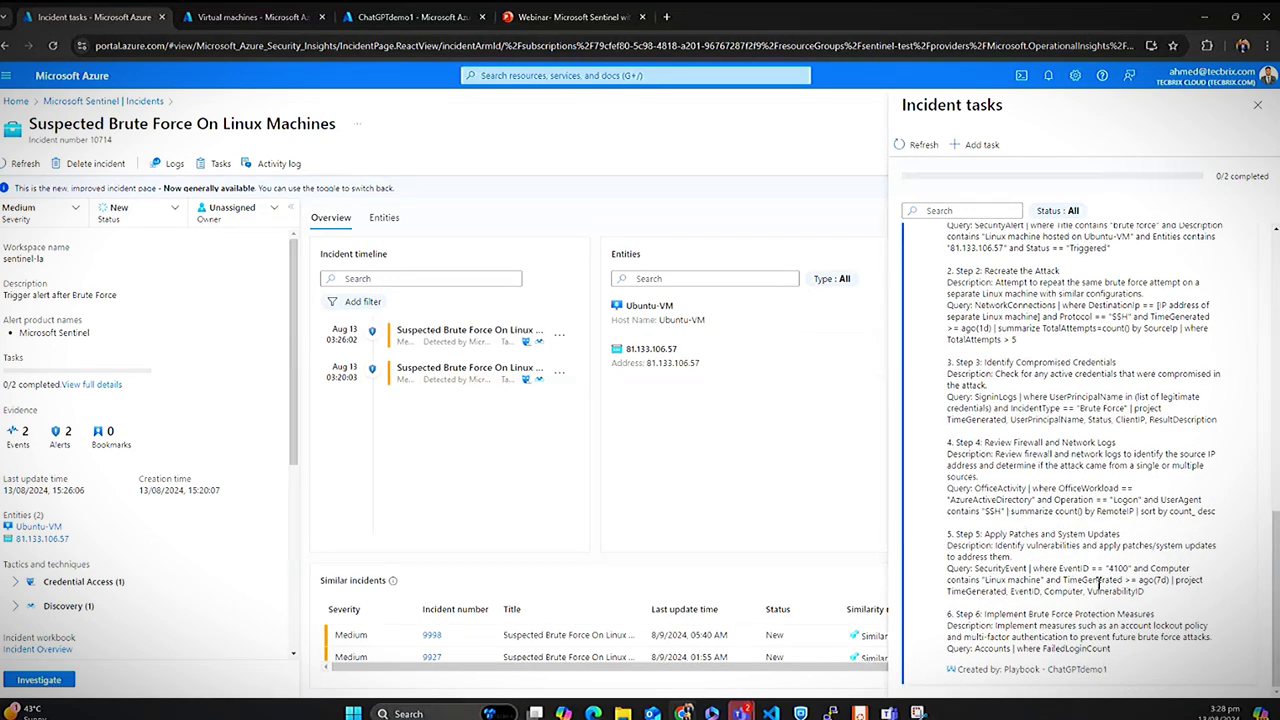
{"action": "scroll", "coordinate": [1098, 583], "scroll_direction": "up", "scroll_amount": 10}
{"action": "left_click_drag", "start_coordinate": [947, 243], "coordinate": [1083, 243]}
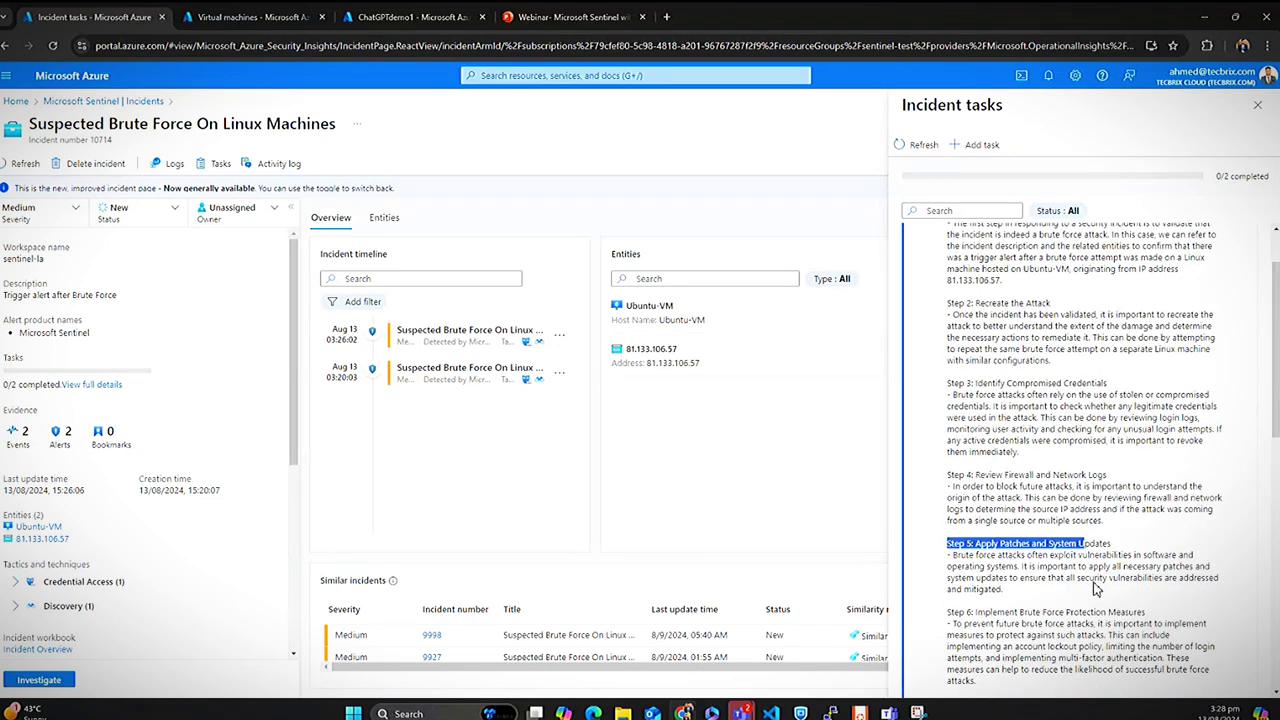
{"action": "scroll", "coordinate": [1093, 588], "scroll_direction": "up", "scroll_amount": 2}
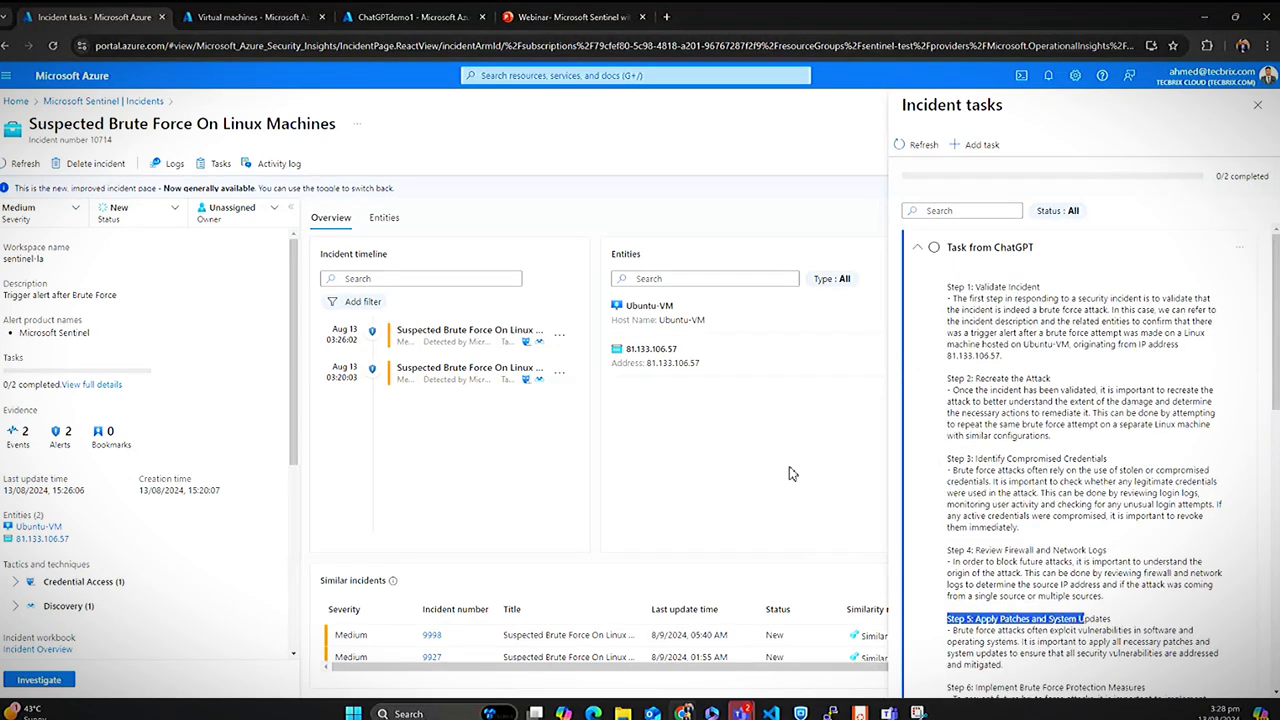
Switch to the ChatGPTdemo1 run and review its flow from the GPT3 task and tactics branches to the generate KQL action.
{"action": "left_click", "coordinate": [413, 17]}
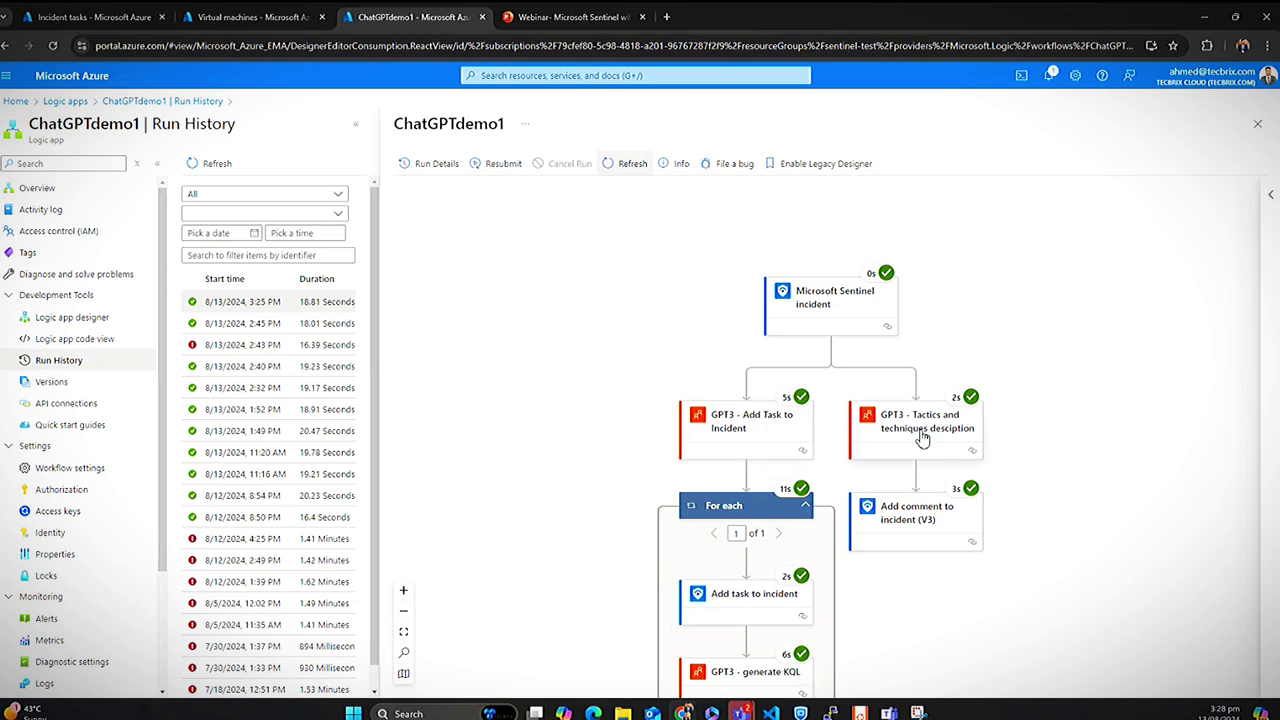
{"action": "scroll", "coordinate": [928, 436], "scroll_direction": "down", "scroll_amount": 1}
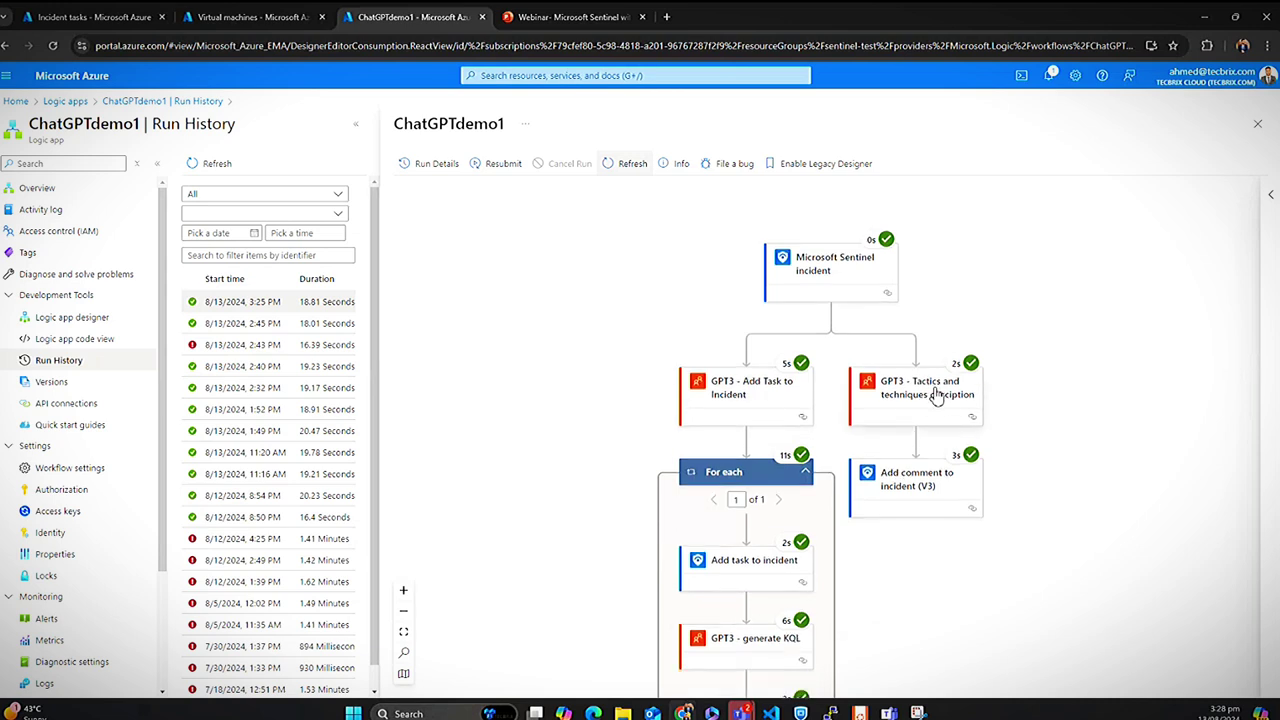
{"action": "scroll", "coordinate": [915, 405], "scroll_direction": "down", "scroll_amount": 1}
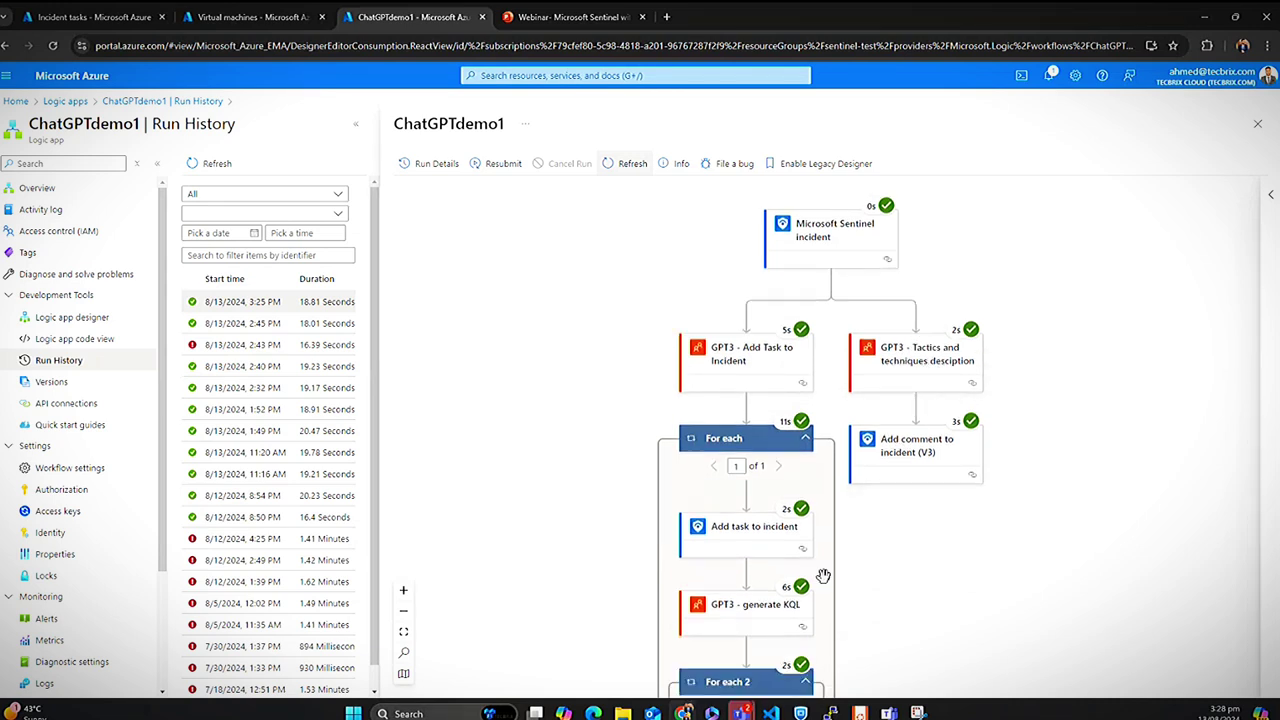
{"action": "scroll", "coordinate": [930, 557], "scroll_direction": "down", "scroll_amount": 2}
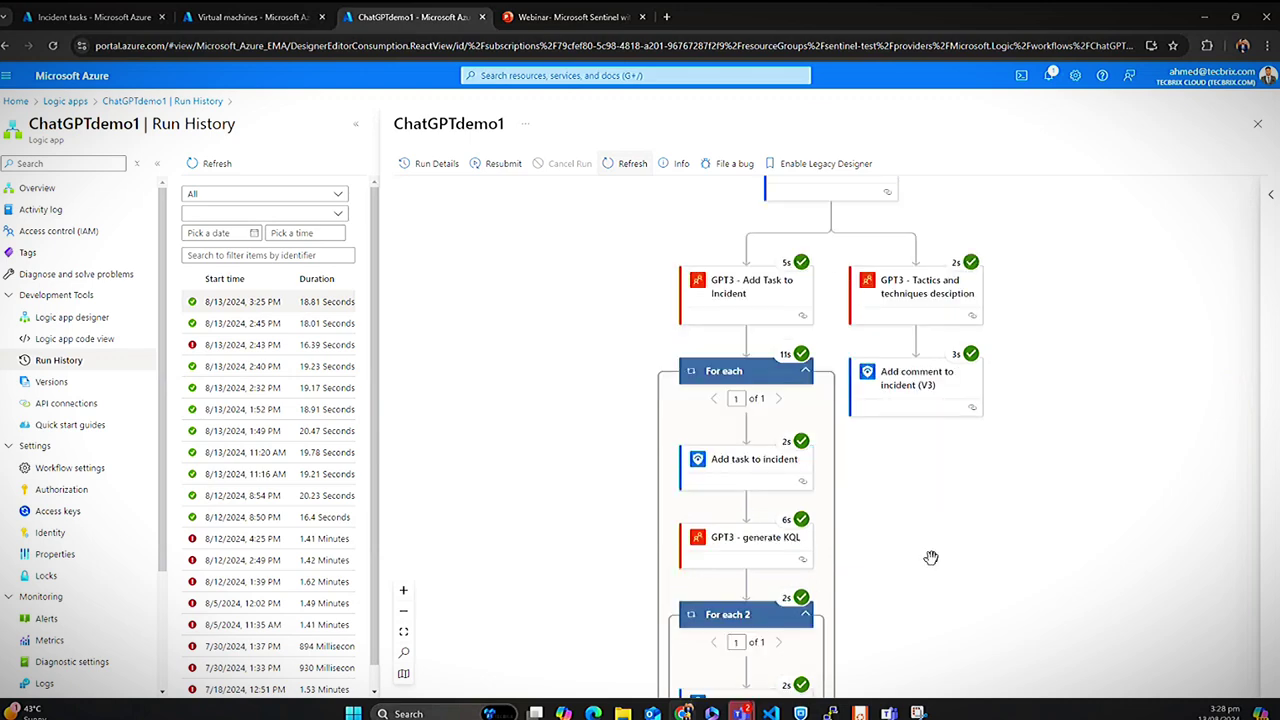
Return to the incident's tasks and view the start of the Azure Sentinel chat's alert message in Teams.
{"action": "left_click", "coordinate": [254, 19]}
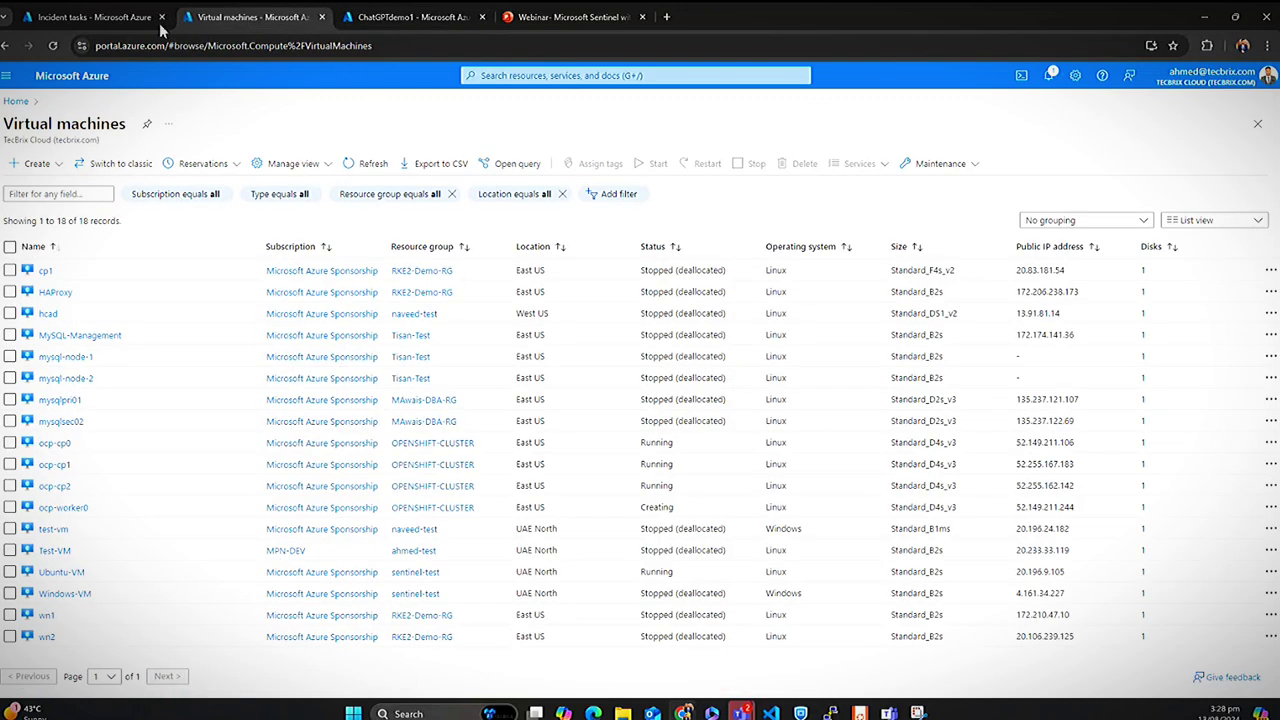
{"action": "left_click", "coordinate": [120, 17]}
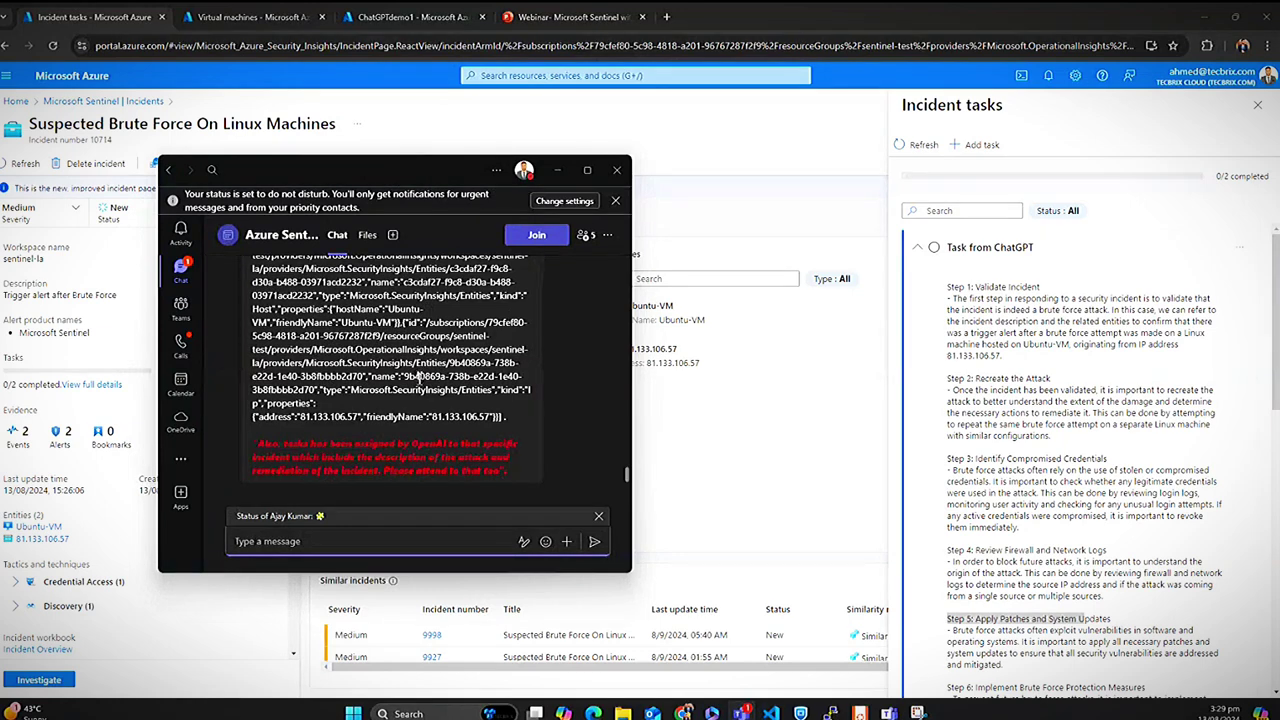
{"action": "scroll", "coordinate": [420, 375], "scroll_direction": "up", "scroll_amount": 5}
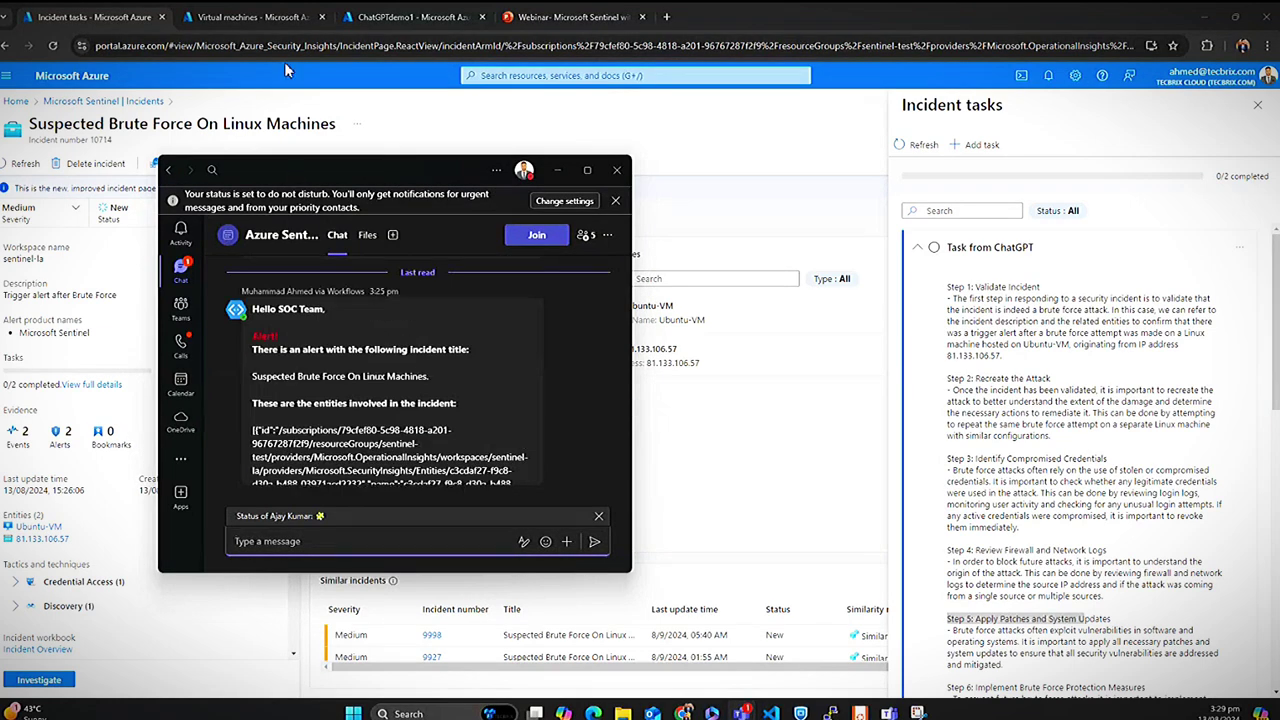
Locate the Post message in a chat or channel action in the ChatGPTdemo1 run and bring up the Teams alert alongside it.
{"action": "left_click", "coordinate": [410, 17]}
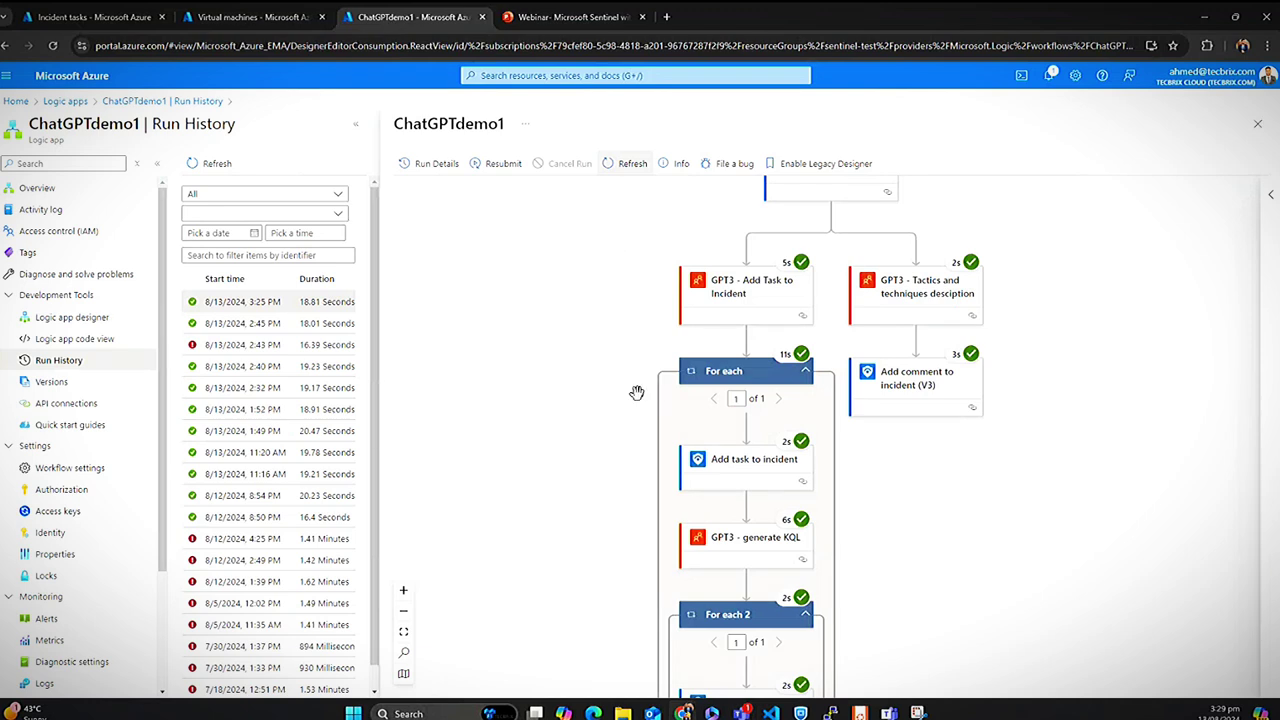
{"action": "scroll", "coordinate": [963, 426], "scroll_direction": "down", "scroll_amount": 5}
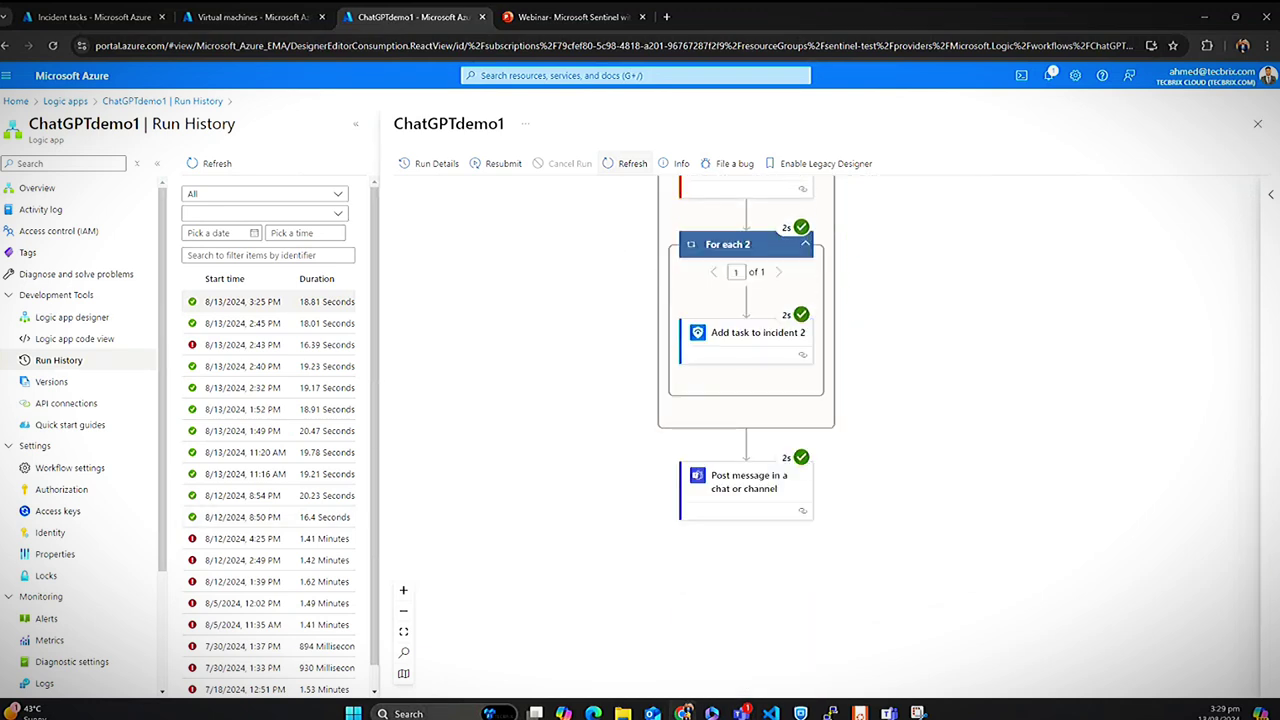
{"action": "key", "text": "alt+Tab"}
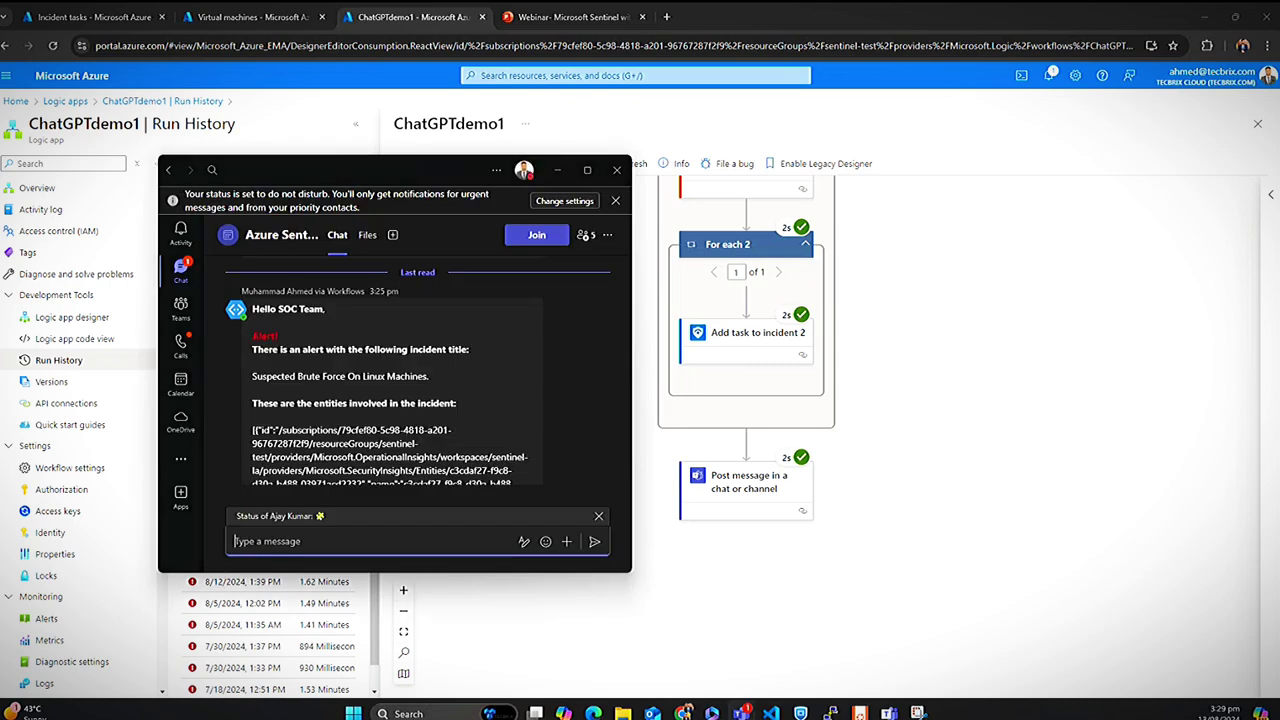
{"action": "left_click_drag", "start_coordinate": [330, 176], "coordinate": [252, 175]}
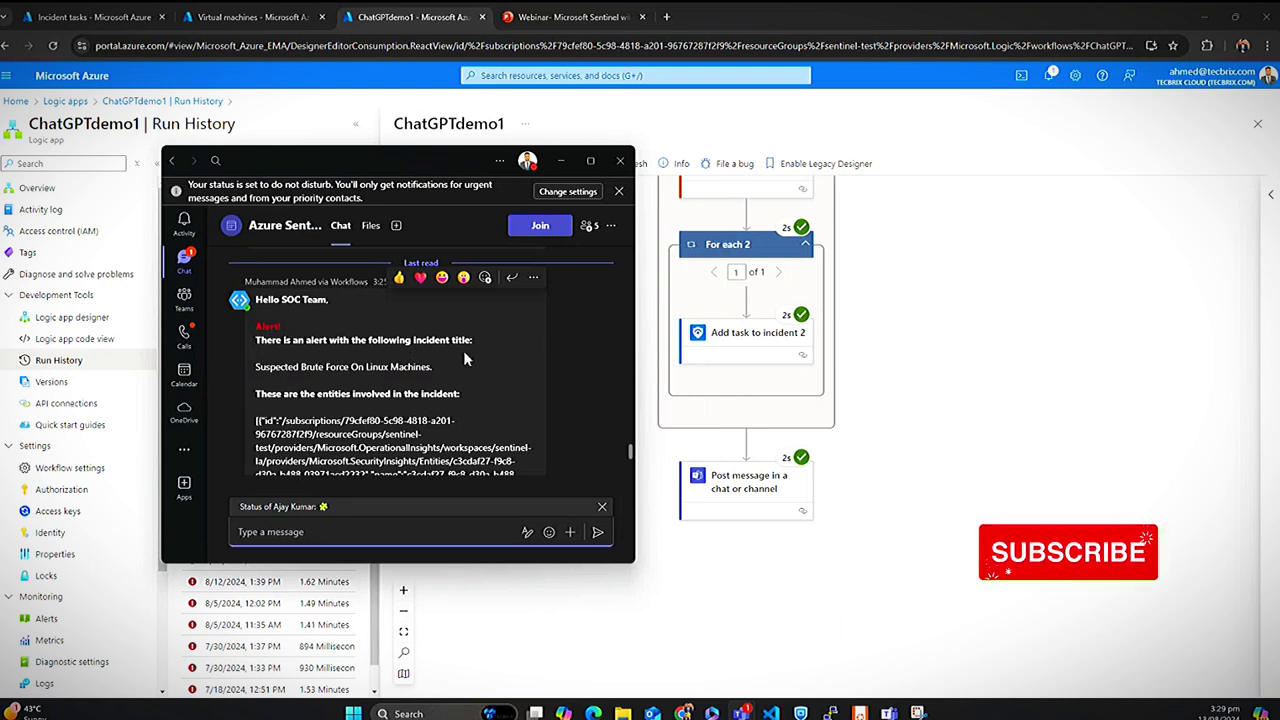
Highlight the incident title "Suspected Brute Force On Linux Machines" in the Teams alert message.
{"action": "left_click_drag", "start_coordinate": [256, 367], "coordinate": [430, 368]}
{"action": "left_click", "coordinate": [311, 388]}
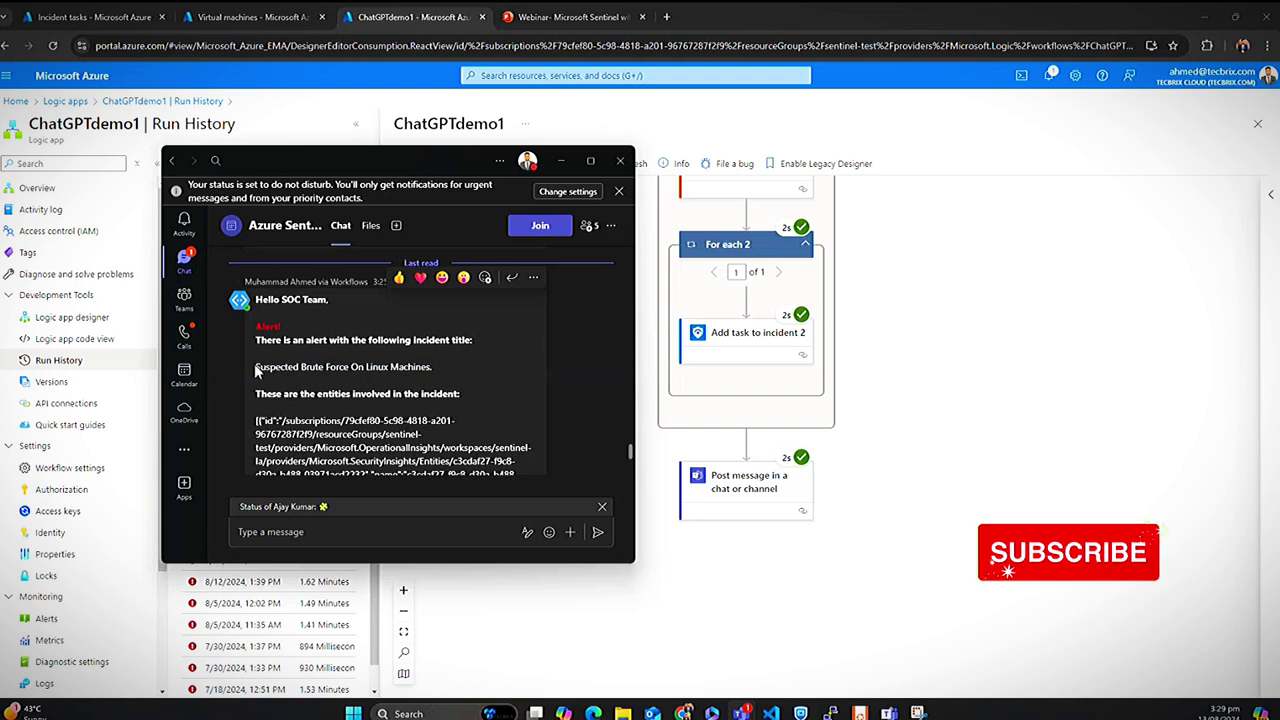
{"action": "left_click_drag", "start_coordinate": [258, 368], "coordinate": [446, 381]}
{"action": "scroll", "coordinate": [446, 381], "scroll_direction": "down", "scroll_amount": 1}
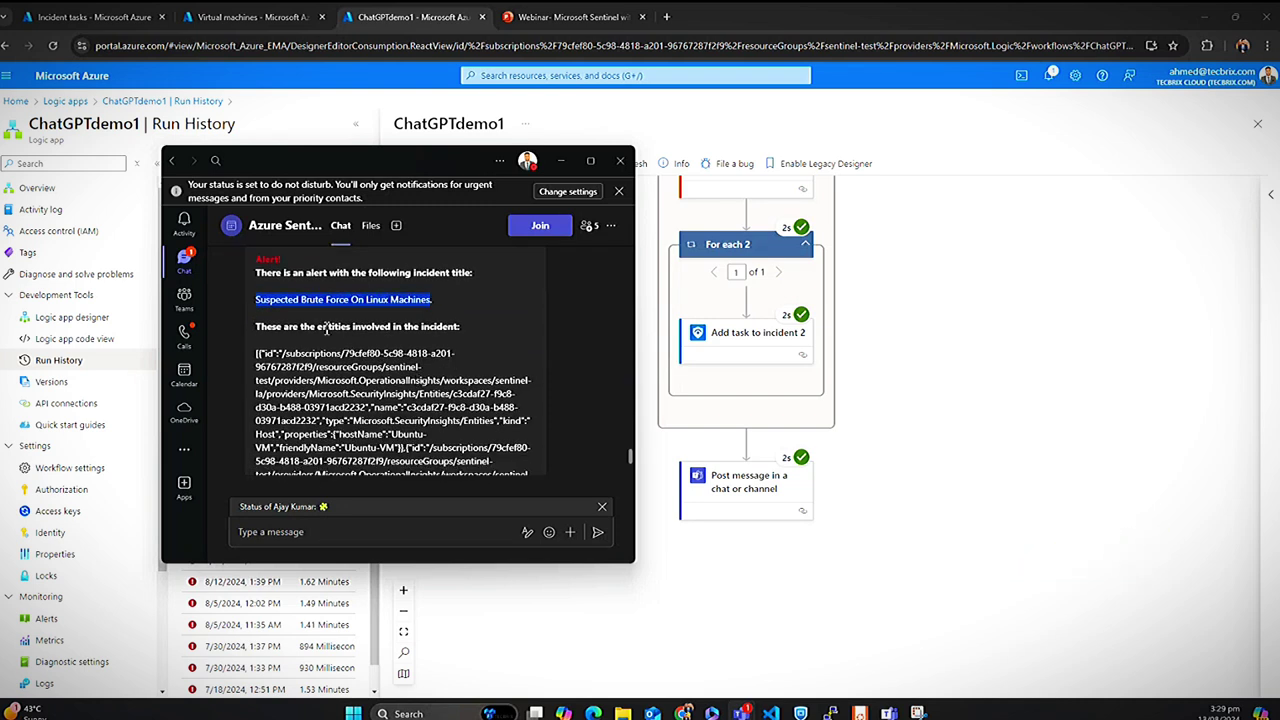
Examine the entities in the Teams alert message and highlight the host's friendly name Ubuntu-VM.
{"action": "scroll", "coordinate": [411, 350], "scroll_direction": "down", "scroll_amount": 1}
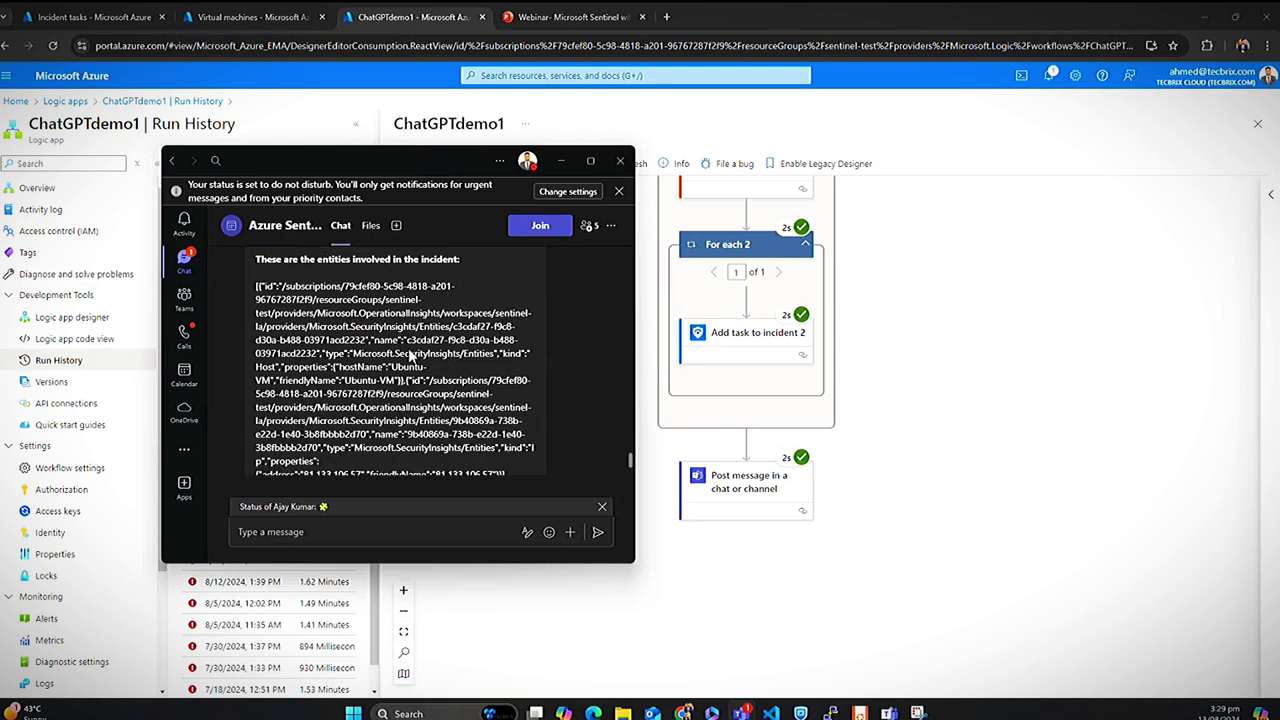
{"action": "left_click_drag", "start_coordinate": [345, 380], "coordinate": [400, 379]}
{"action": "scroll", "coordinate": [400, 380], "scroll_direction": "down", "scroll_amount": 2}
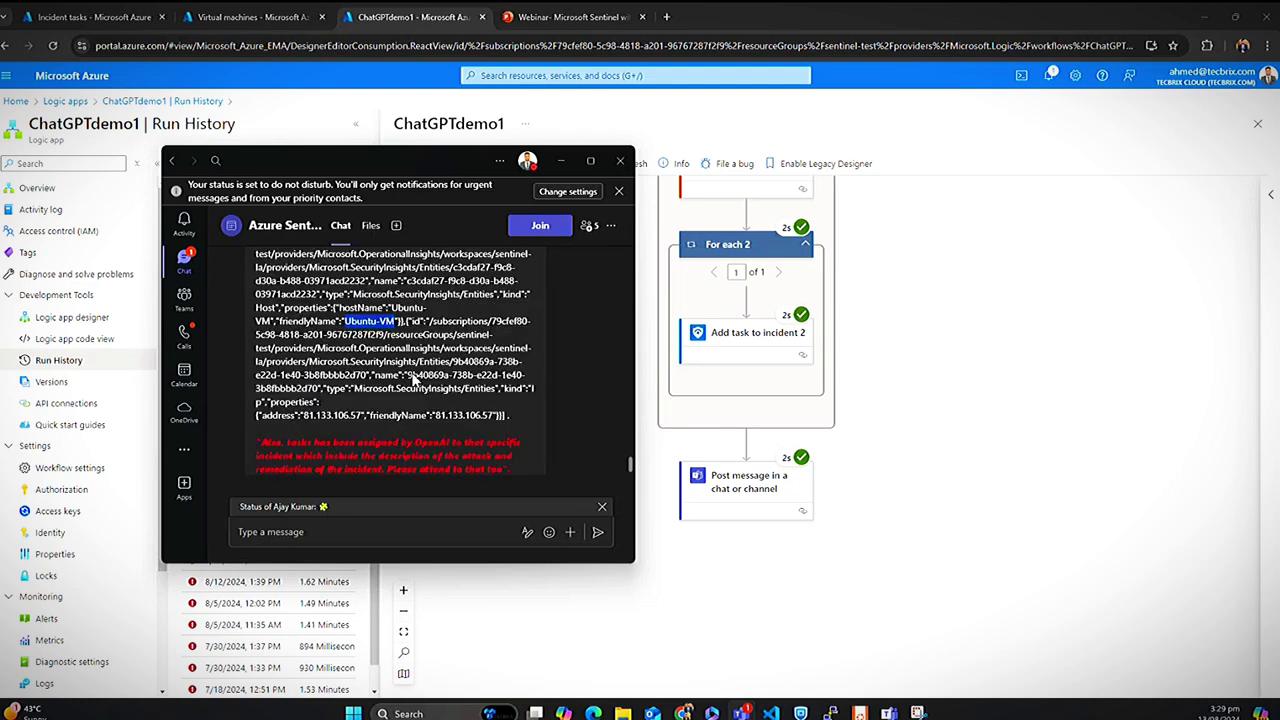
{"action": "scroll", "coordinate": [404, 340], "scroll_direction": "up", "scroll_amount": 2}
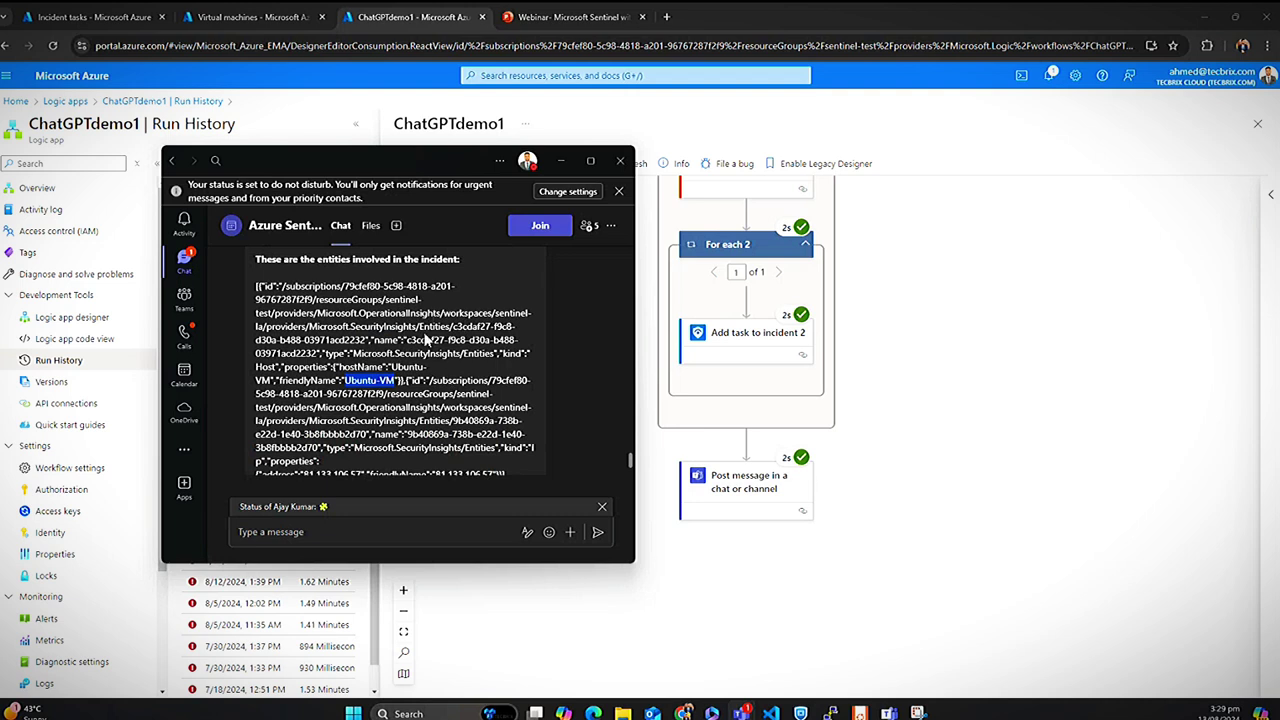
{"action": "left_click", "coordinate": [462, 370]}
{"action": "scroll", "coordinate": [462, 370], "scroll_direction": "down", "scroll_amount": 2}
{"action": "left_click_drag", "start_coordinate": [344, 313], "coordinate": [398, 314]}
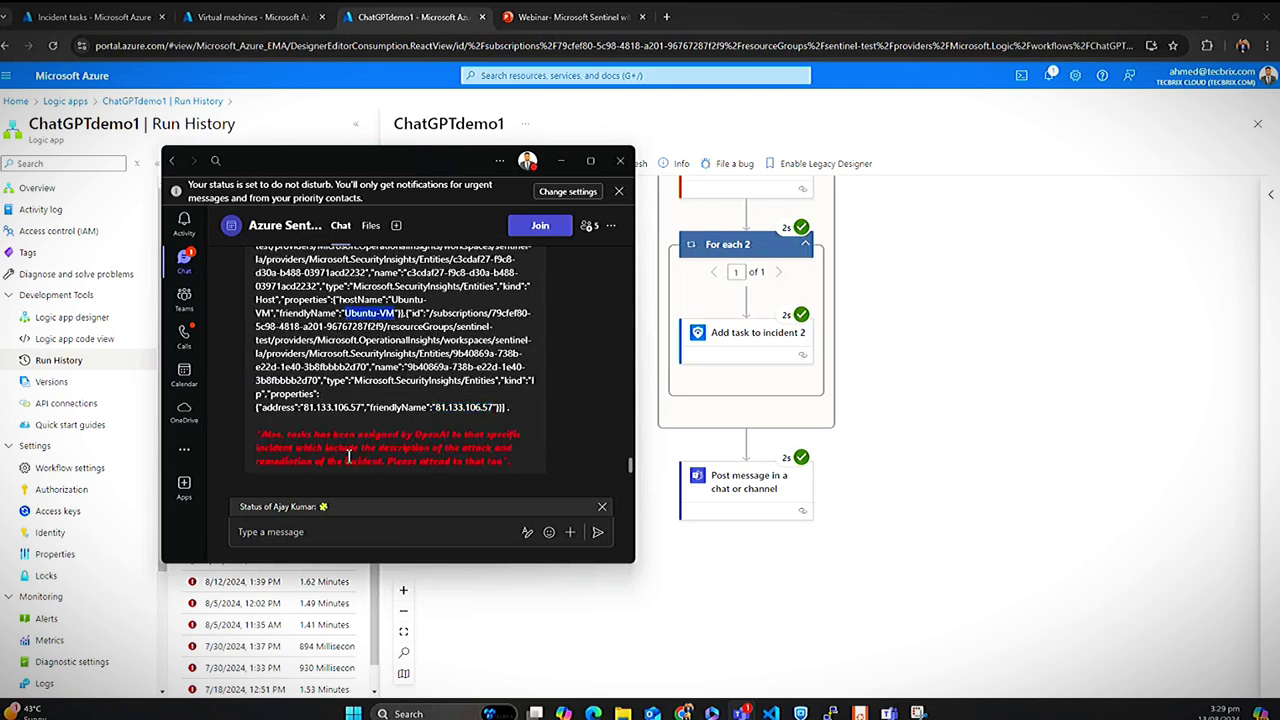
Highlight the Teams alert's closing note about OpenAI-assigned tasks and place the chat beside the incident's task list.
{"action": "left_click_drag", "start_coordinate": [290, 435], "coordinate": [519, 447]}
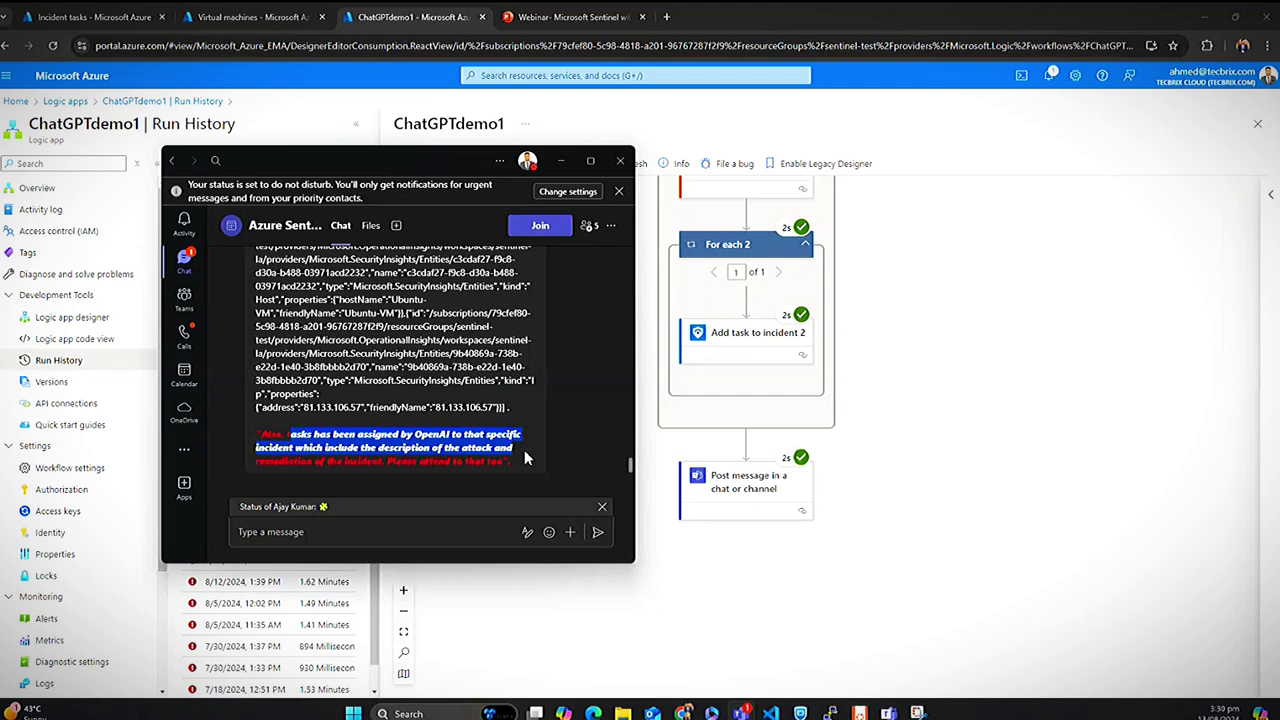
{"action": "left_click_drag", "start_coordinate": [524, 449], "coordinate": [525, 457]}
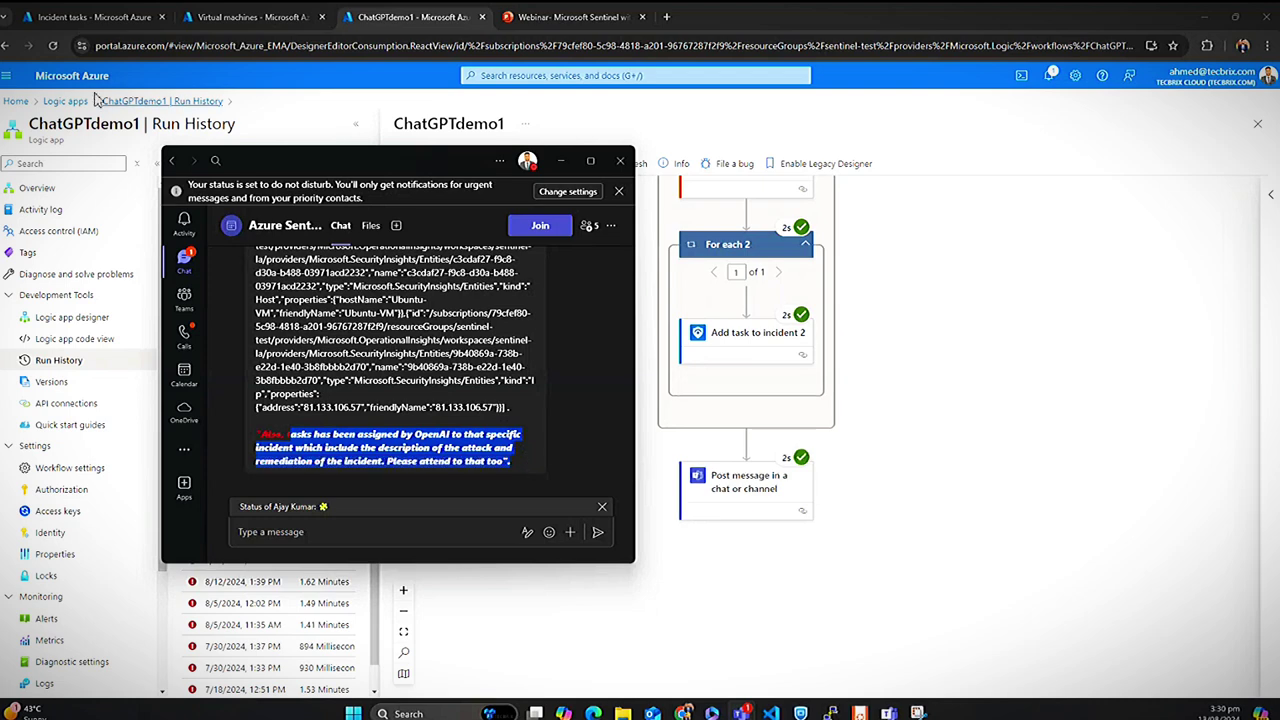
{"action": "left_click", "coordinate": [70, 28]}
{"action": "left_click", "coordinate": [70, 24]}
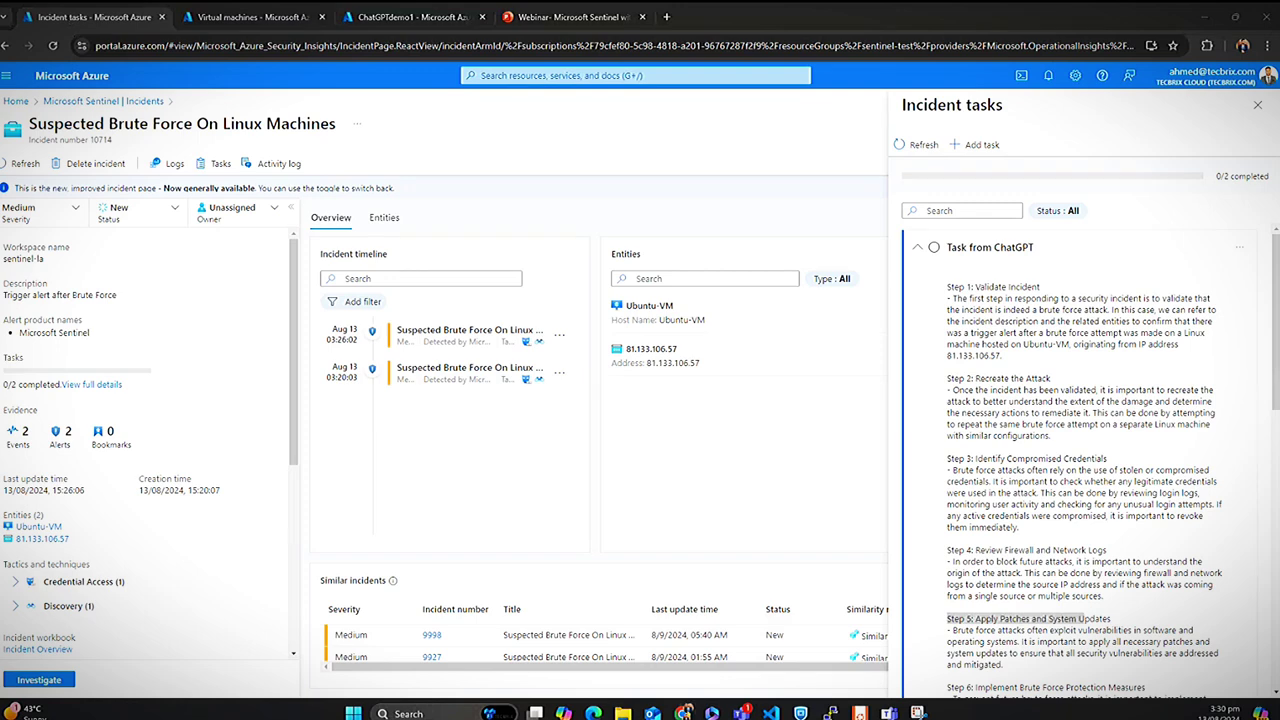
{"action": "key", "text": "alt+Tab"}
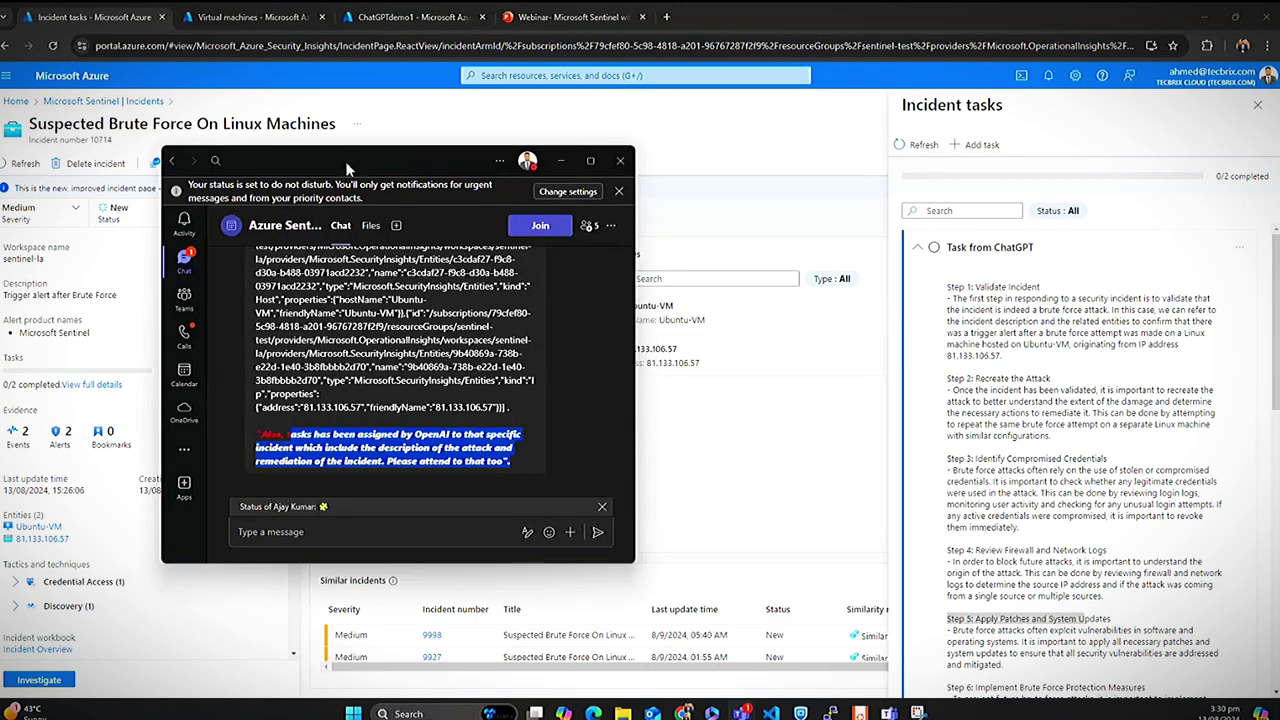
{"action": "left_click_drag", "start_coordinate": [333, 158], "coordinate": [468, 121]}
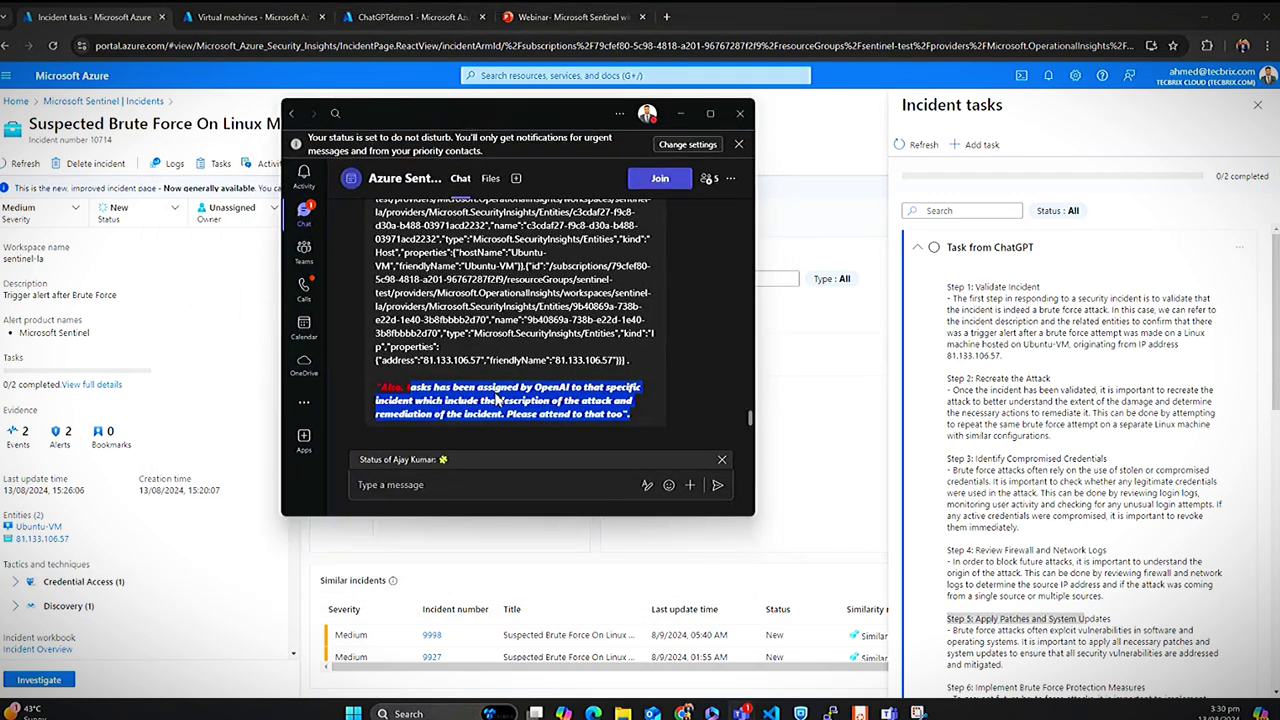
Collapse Task from ChatGPT and check the Example KQL queries task and the incident's last comment beside the Teams alert.
{"action": "left_click", "coordinate": [917, 247]}
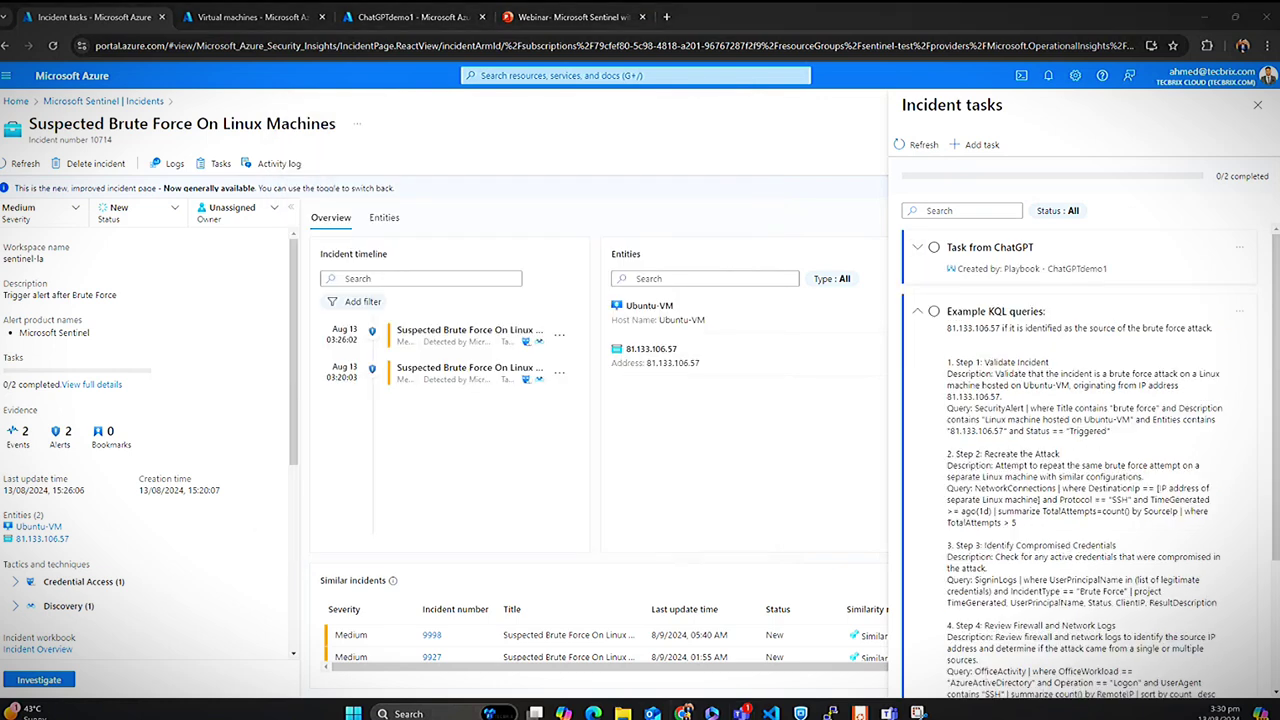
{"action": "key", "text": "alt+Tab"}
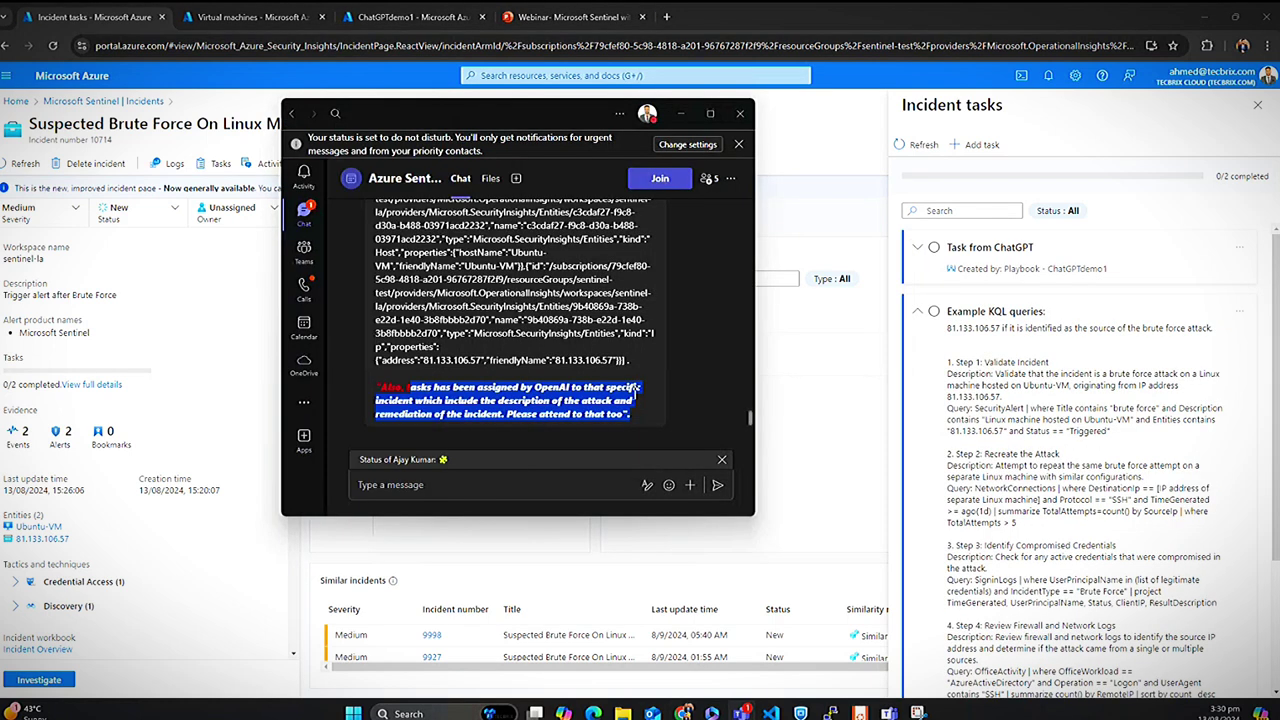
{"action": "scroll", "coordinate": [62, 555], "scroll_direction": "down", "scroll_amount": 3}
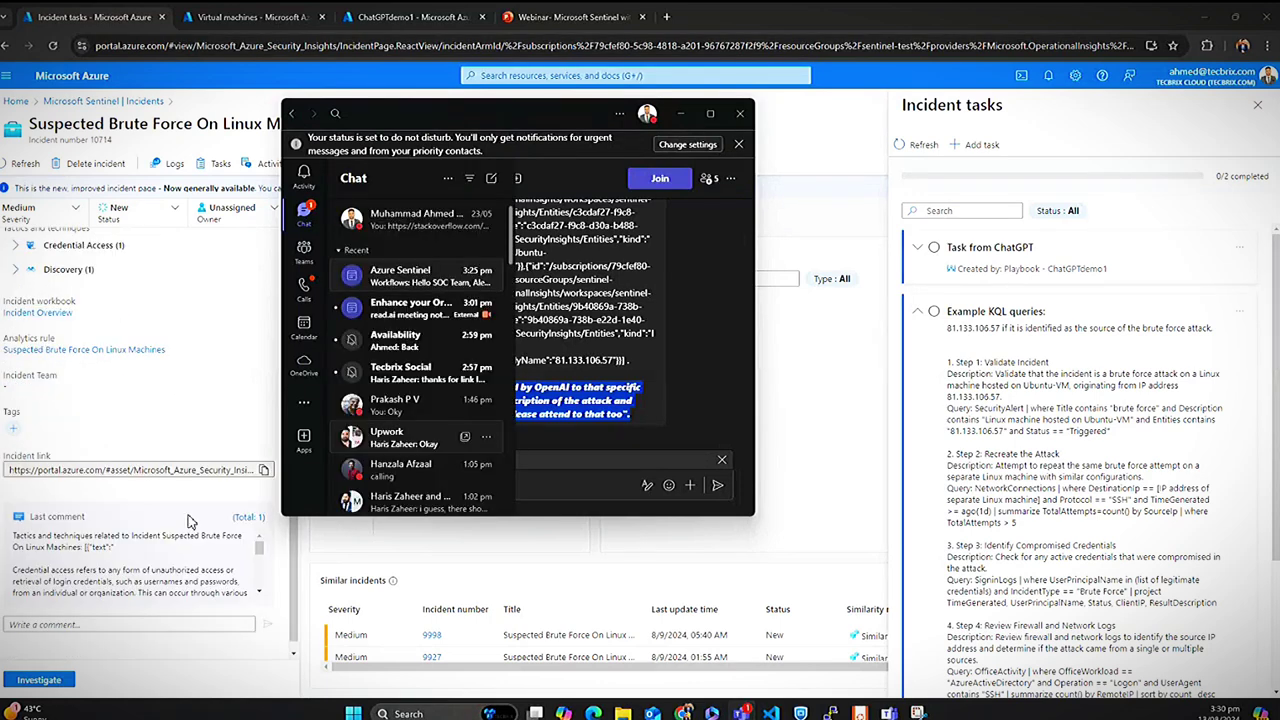
{"action": "mouse_move", "coordinate": [341, 458]}
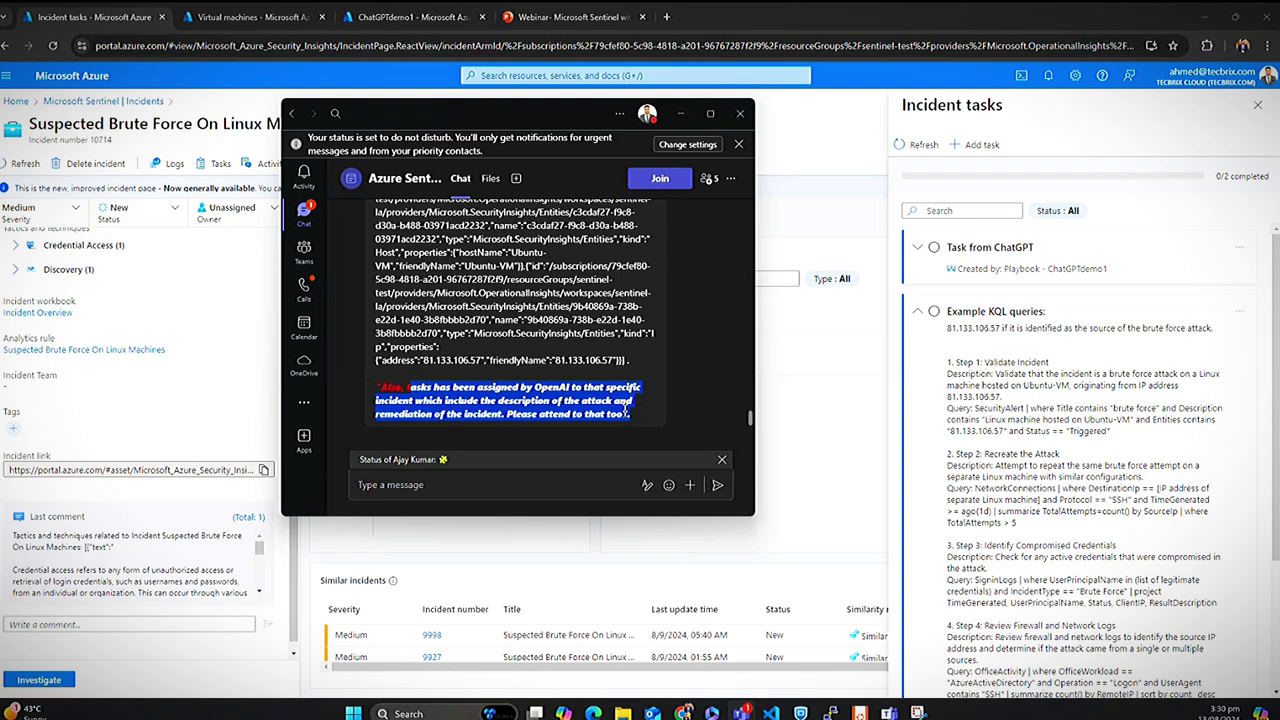
{"action": "left_click_drag", "start_coordinate": [625, 408], "coordinate": [632, 414]}
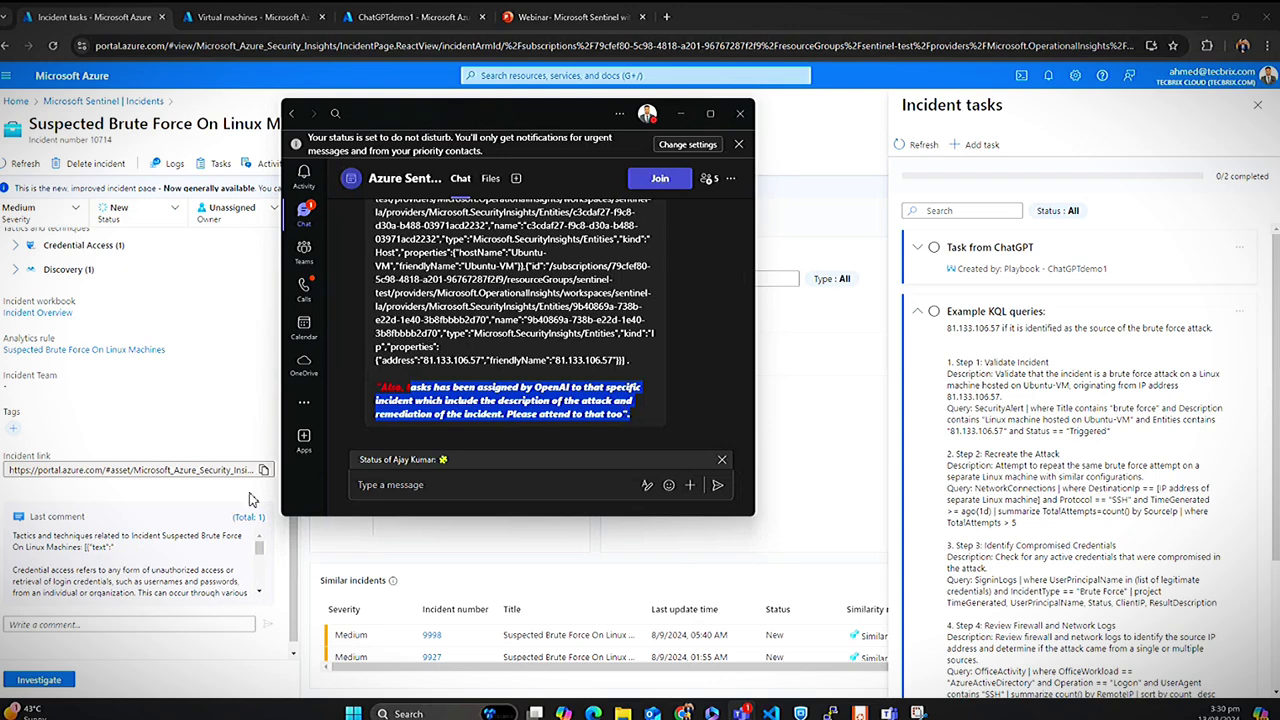
Switch to the webinar presentation in PowerPoint and show slide 7, TecBrix Sentinel Expertise Empowering Your Security.
{"action": "left_click", "coordinate": [524, 20]}
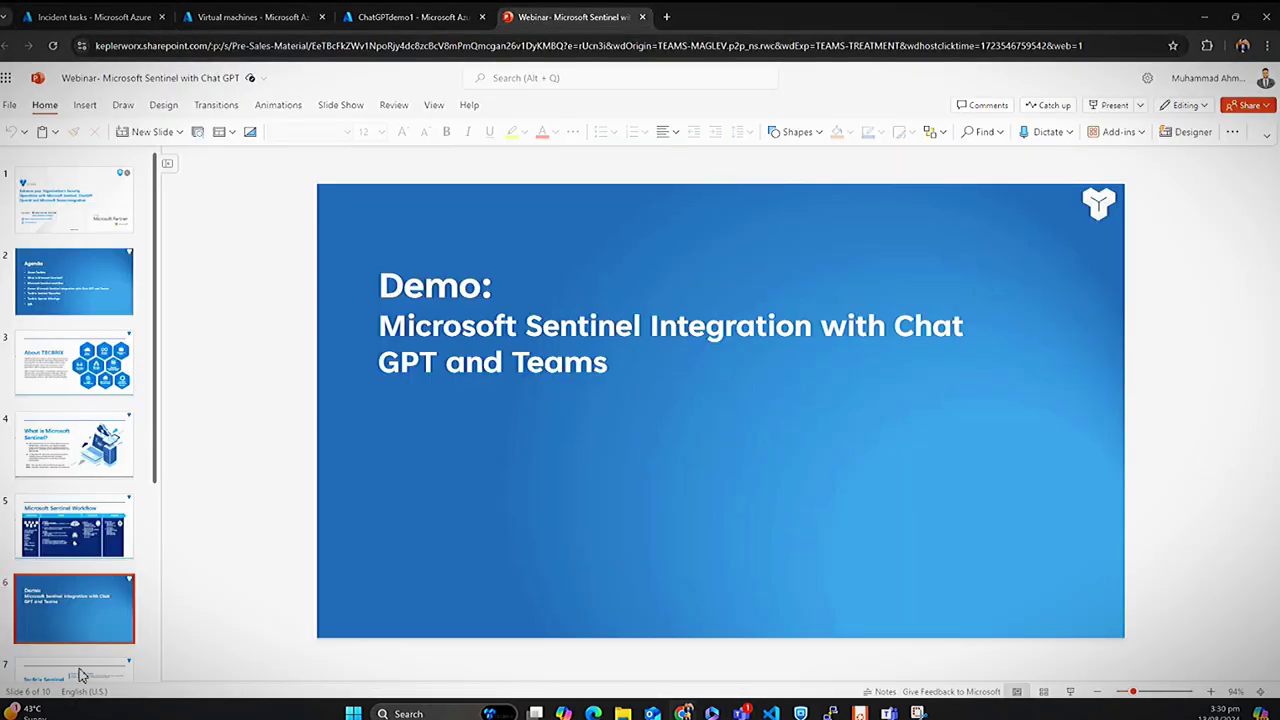
{"action": "scroll", "coordinate": [100, 600], "scroll_direction": "down", "scroll_amount": 2}
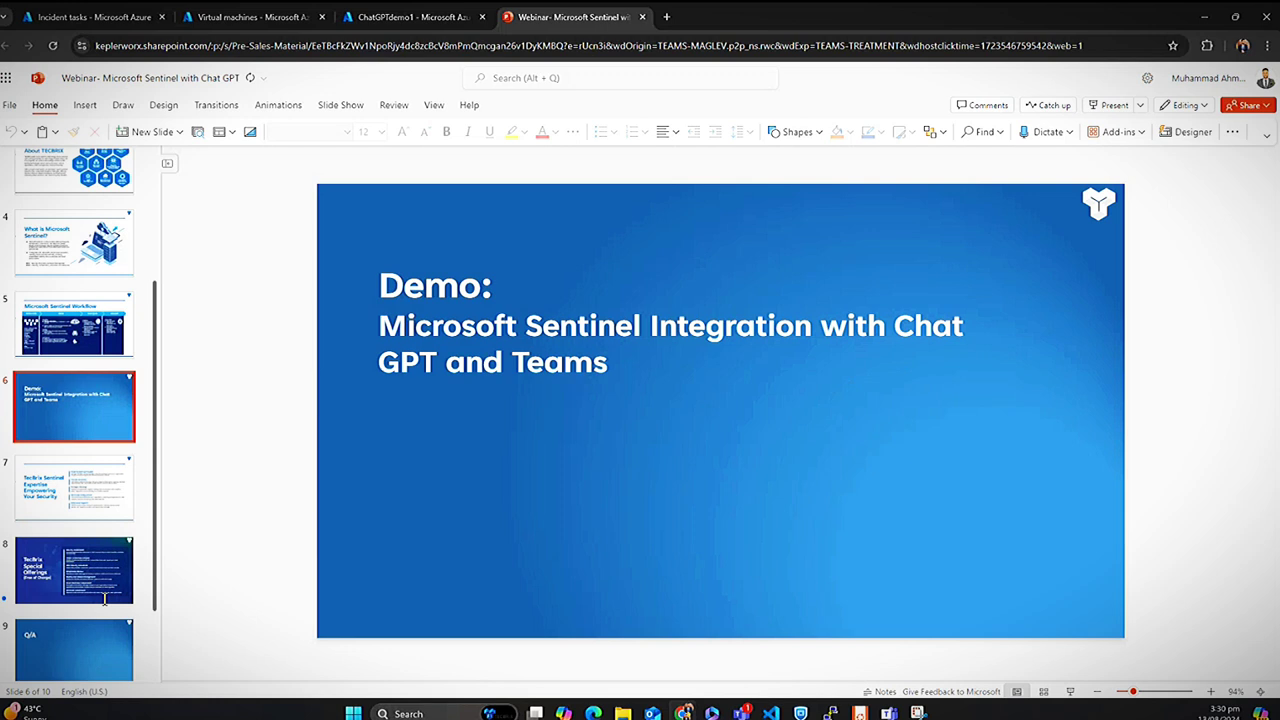
{"action": "left_click", "coordinate": [90, 482]}
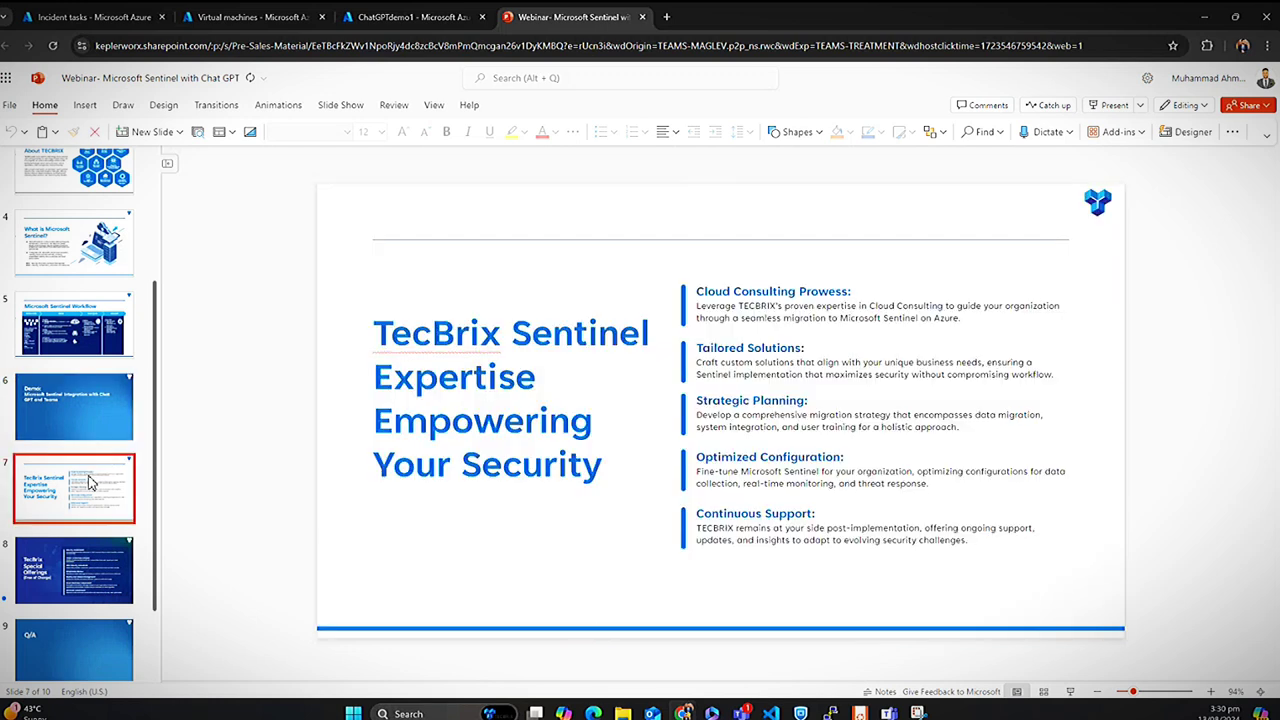